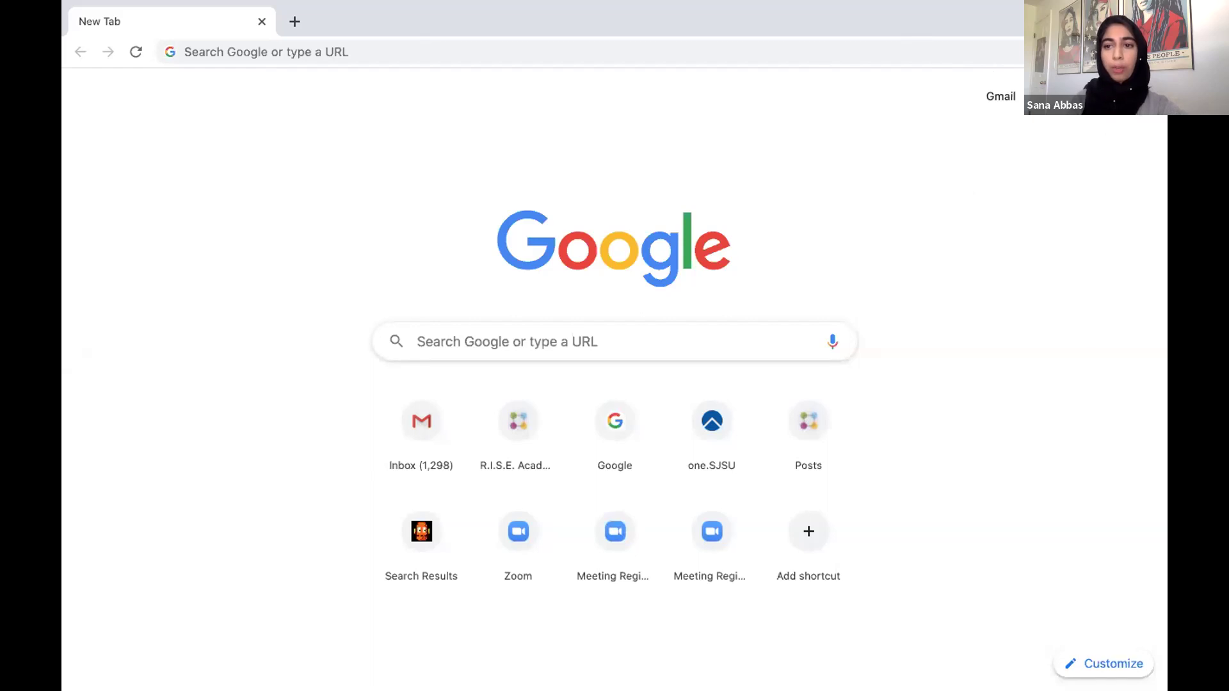
Switch to the other school Google account and open its Gmail inbox.
left_click(1136, 96)
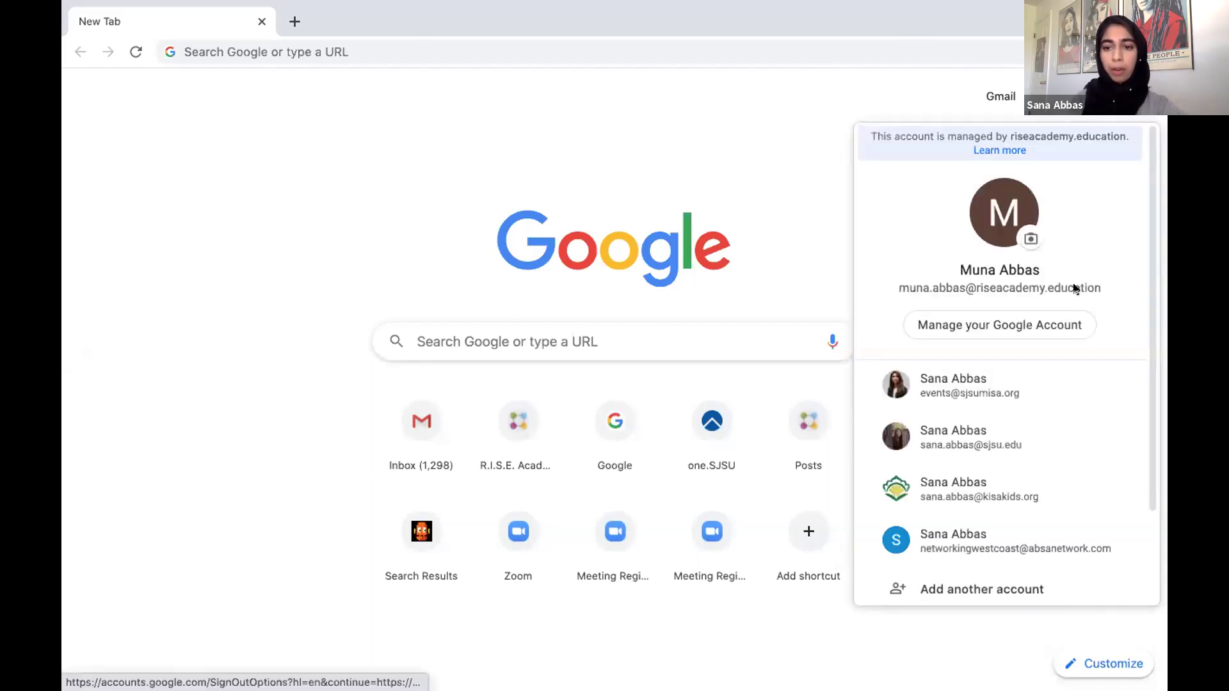
left_click(1035, 488)
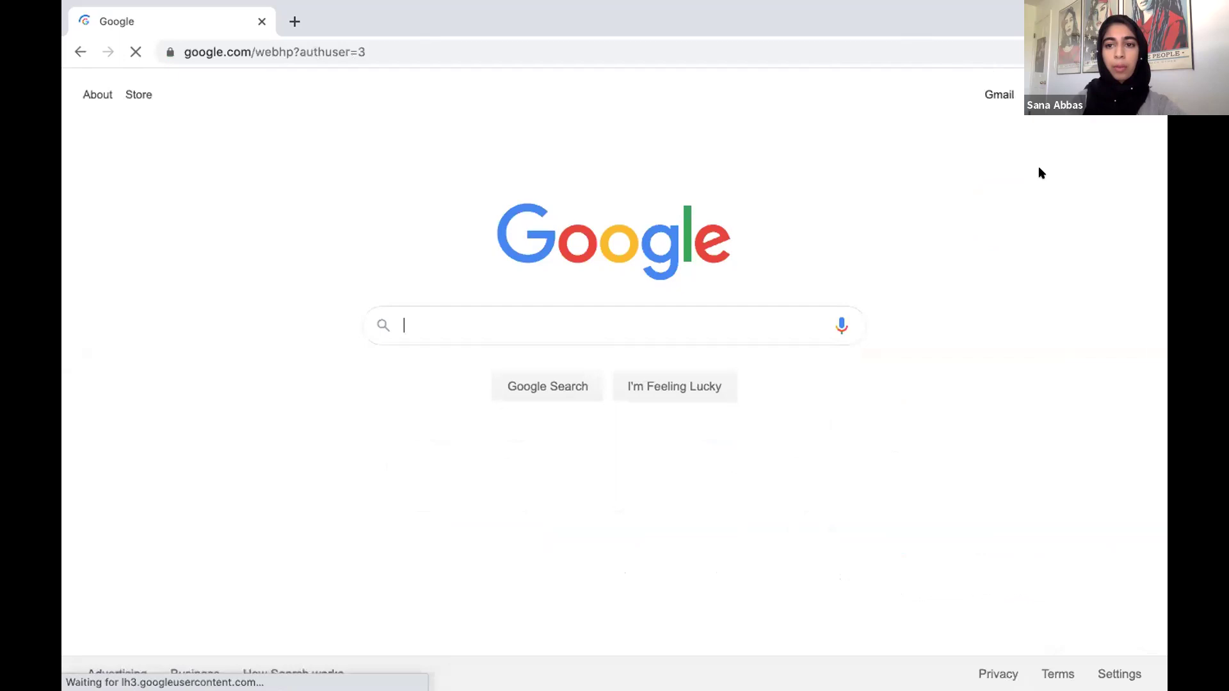
left_click(1002, 96)
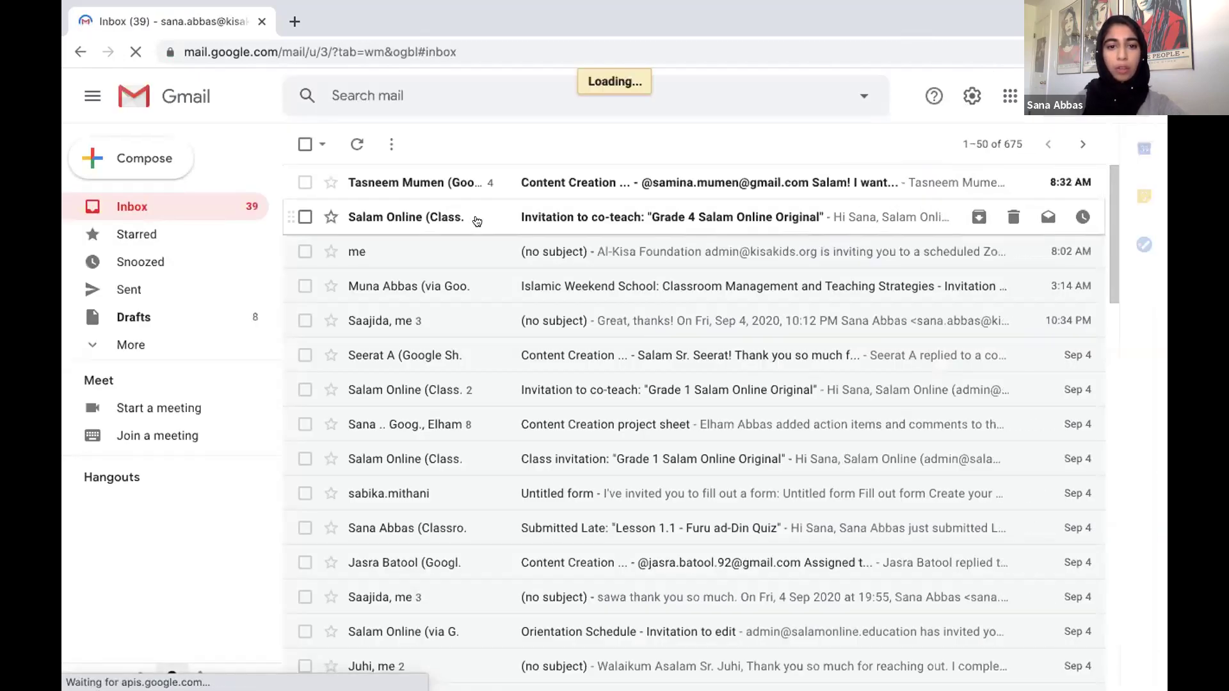
Open the Grade 4 Salam Online Original co-teach invitation email and join the class.
left_click(537, 217)
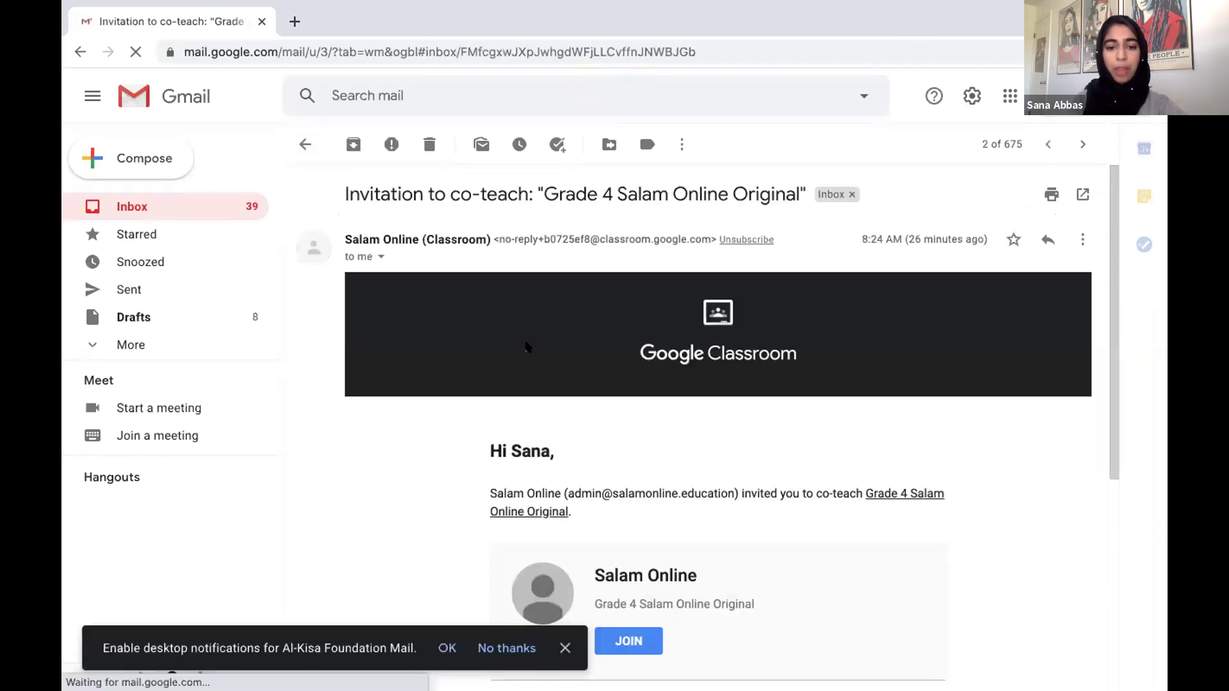
scroll(526, 346, "down", 2)
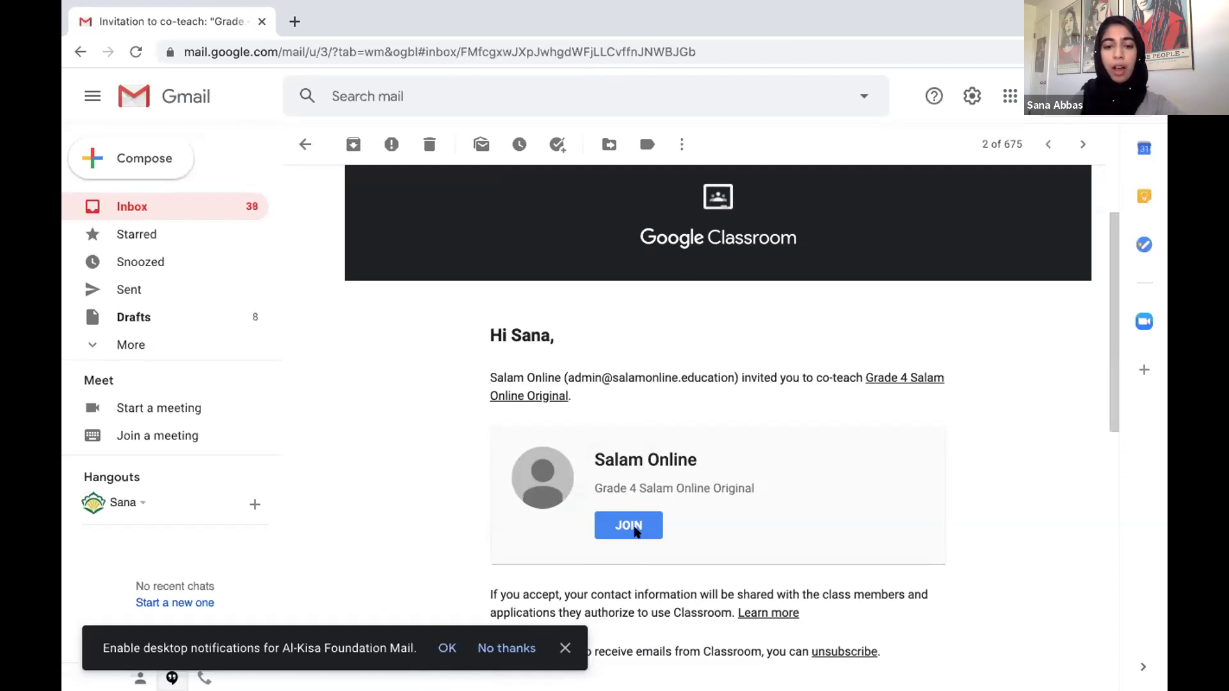
scroll(635, 531, "down", 1)
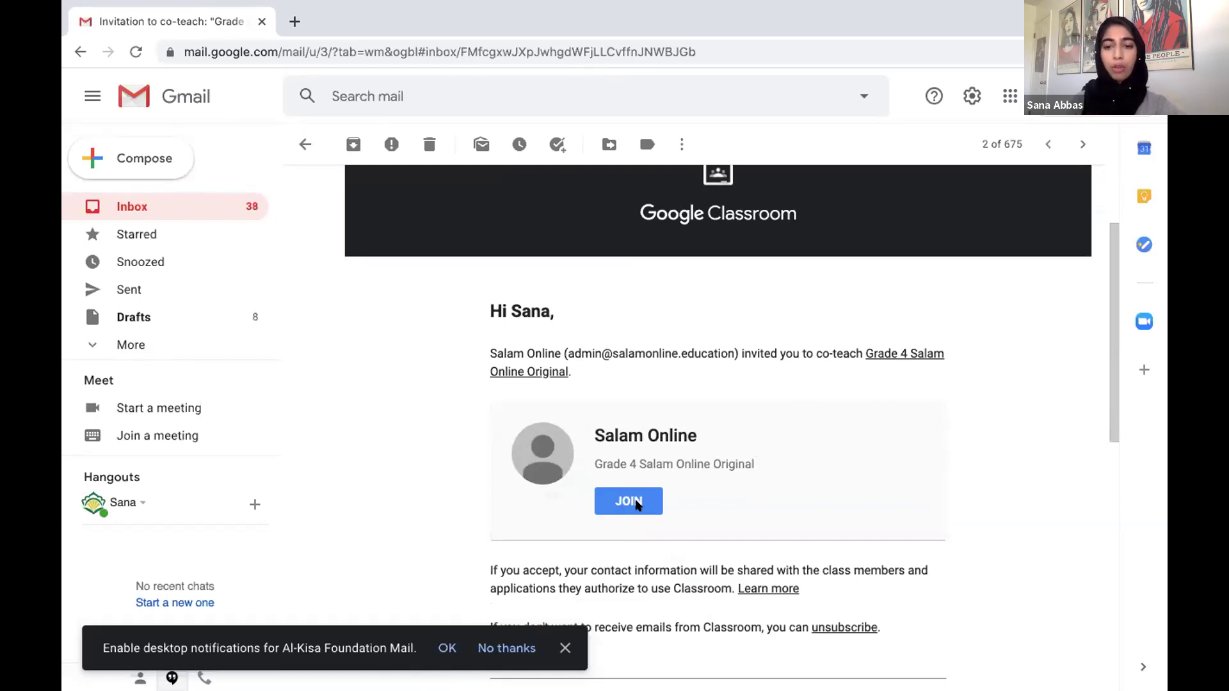
left_click(627, 502)
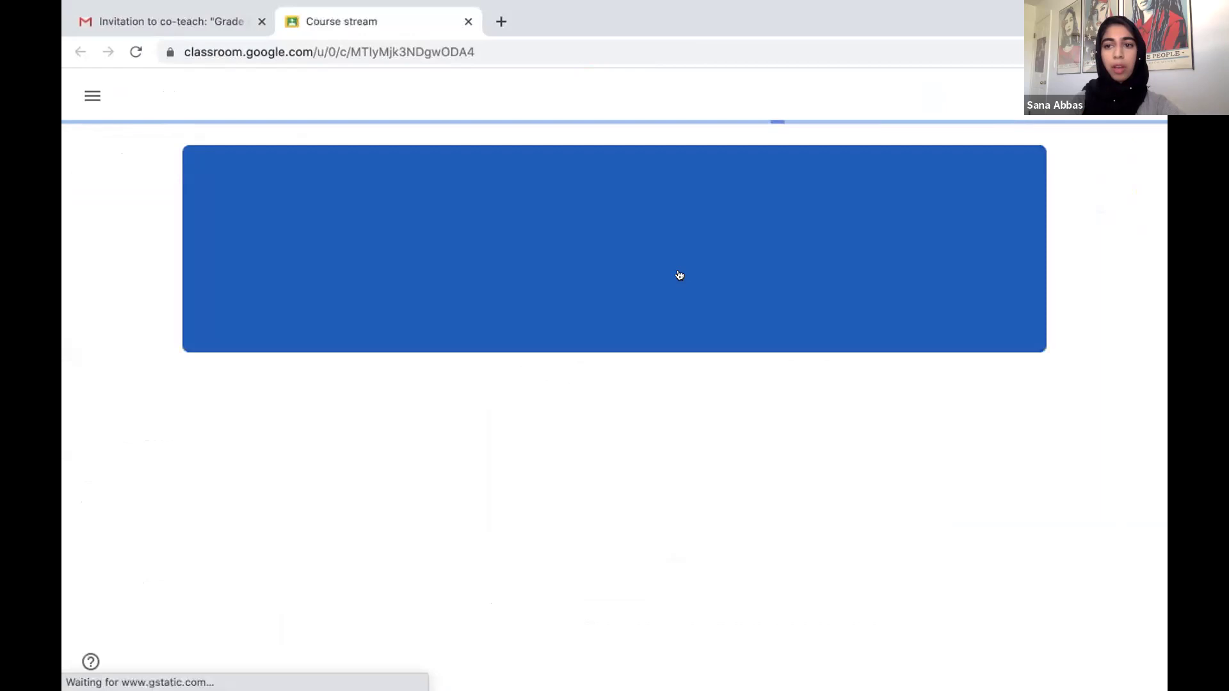
From the Class not found page, reopen the class under the invited account.
left_click(1136, 96)
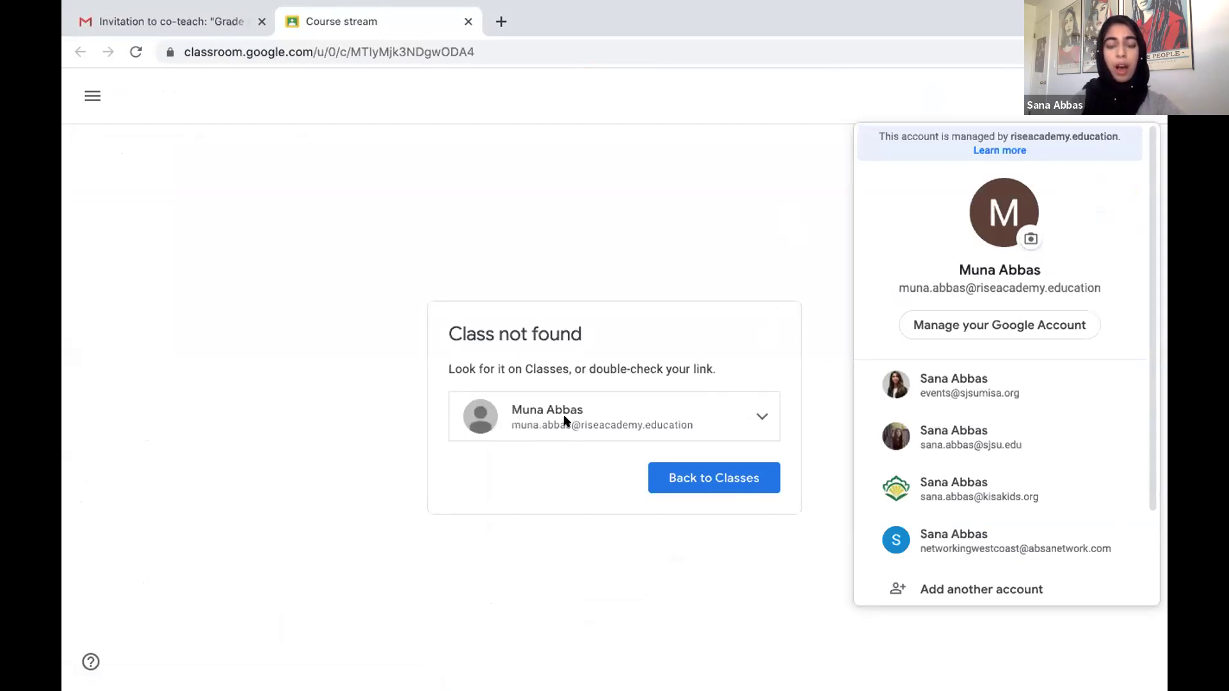
left_click(760, 419)
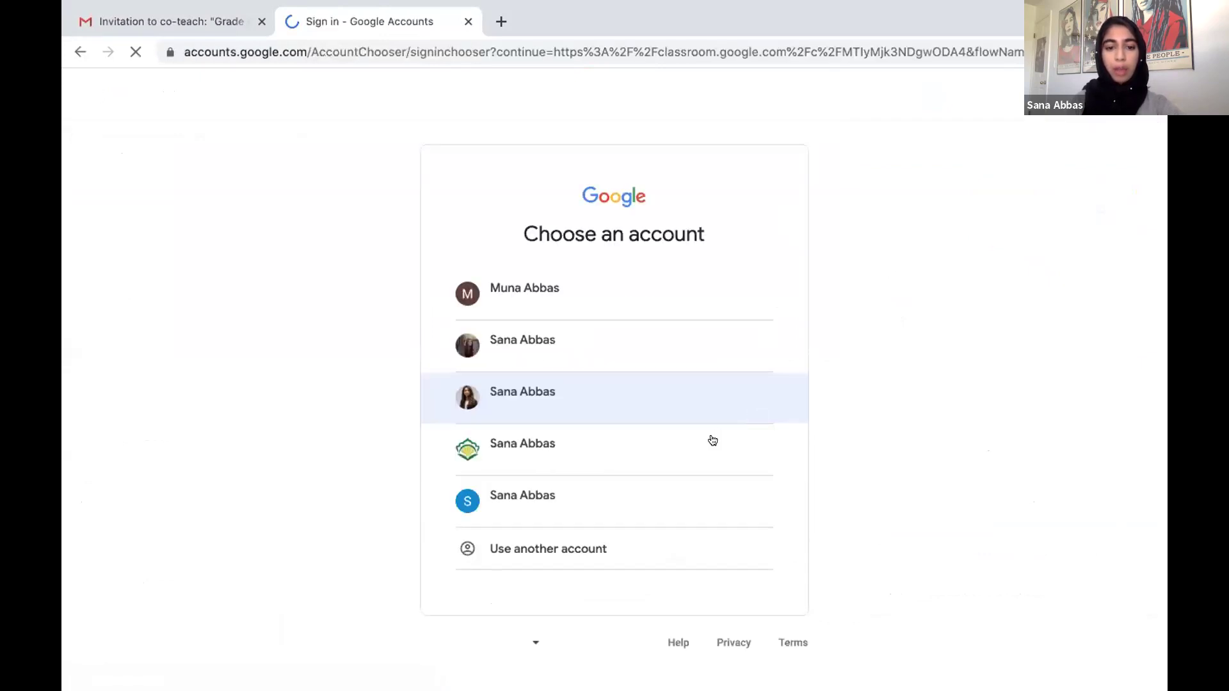
left_click(664, 448)
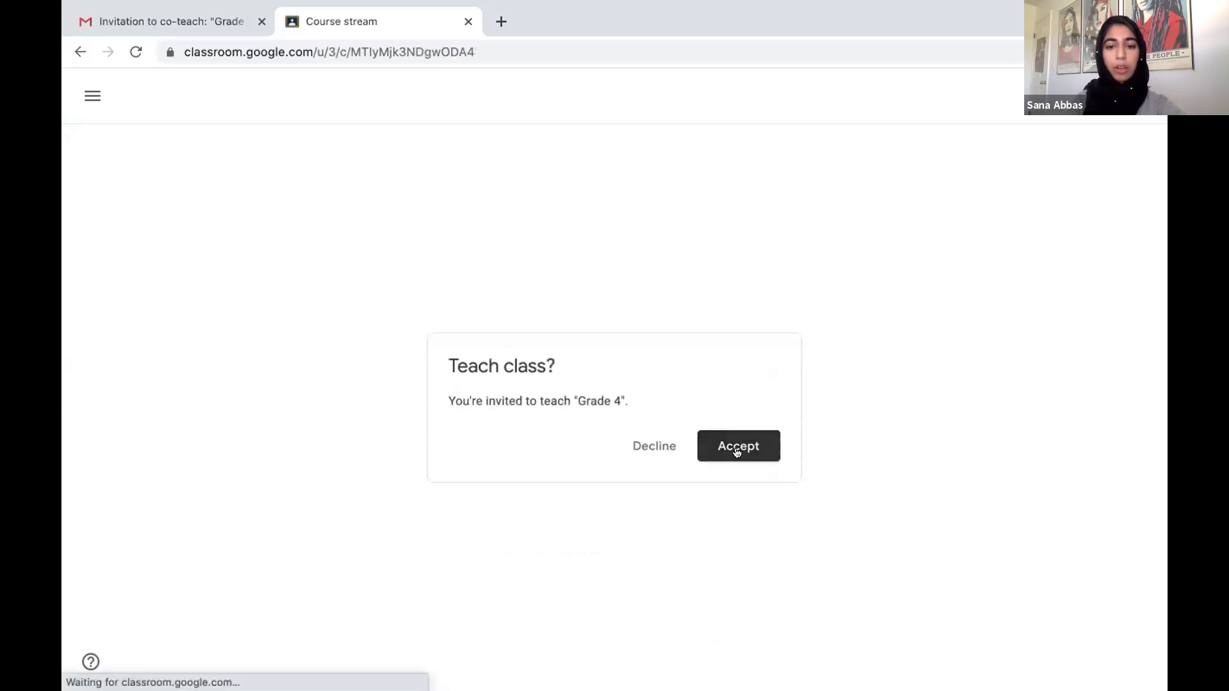
Accept the Grade 4 invitation, then view Classwork, Grades, Stream and the People list.
left_click(736, 448)
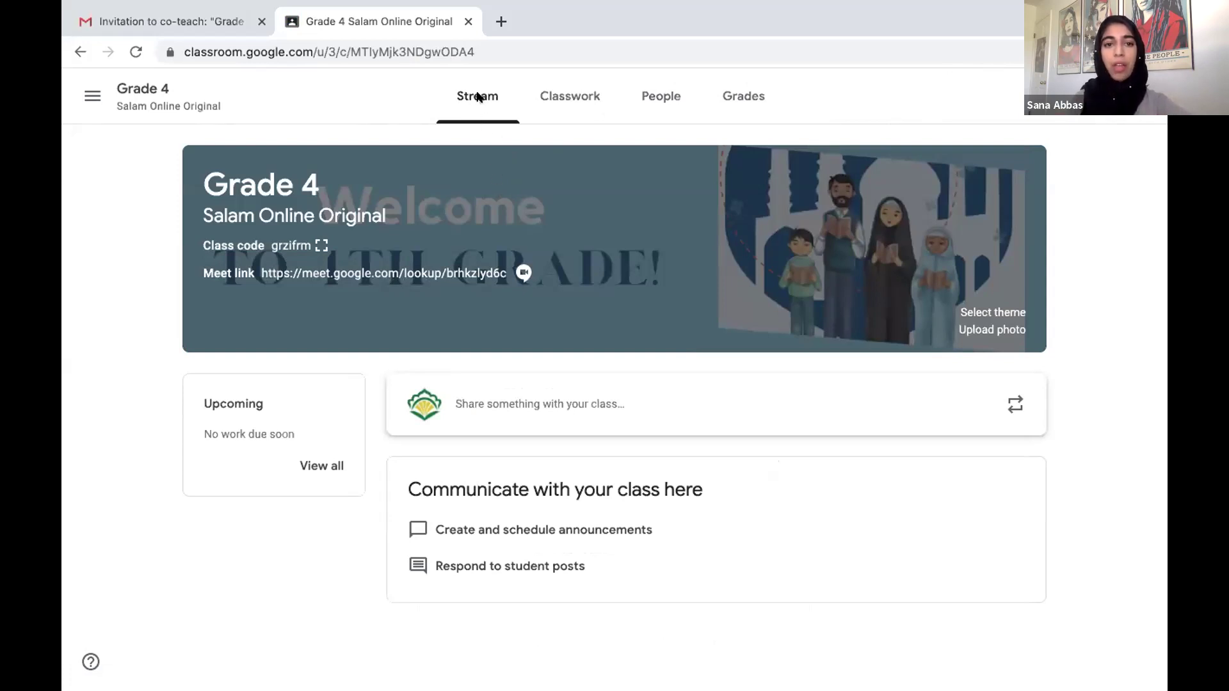
left_click(582, 108)
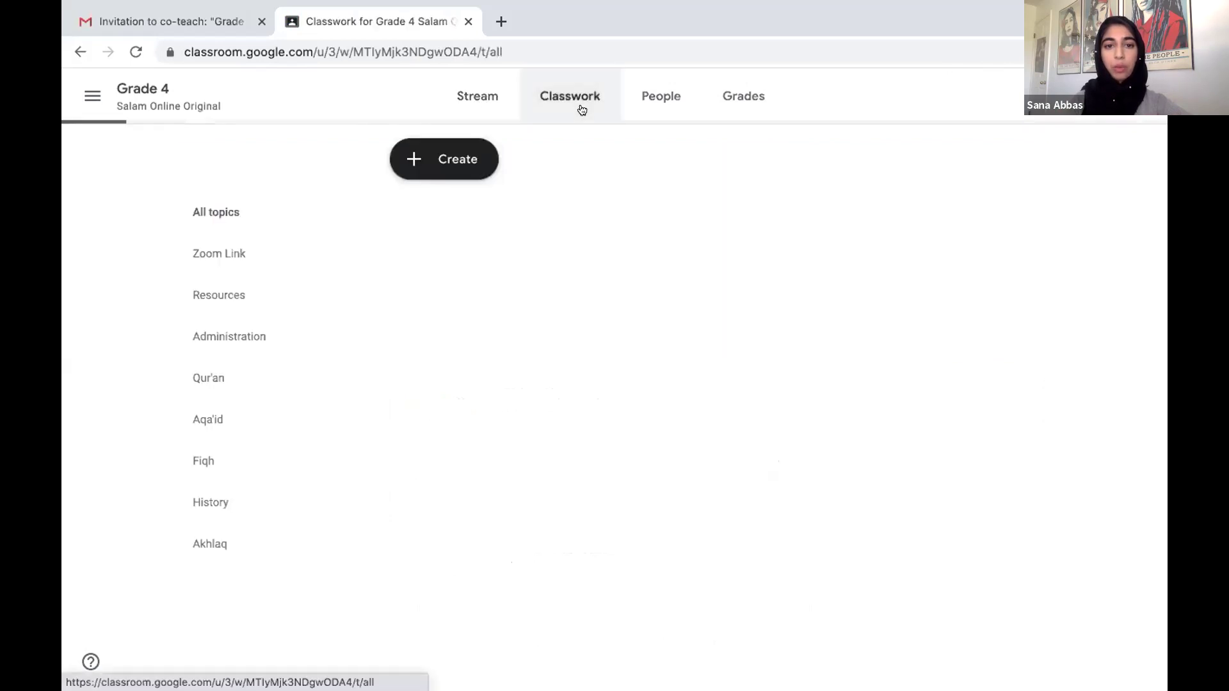
left_click(727, 96)
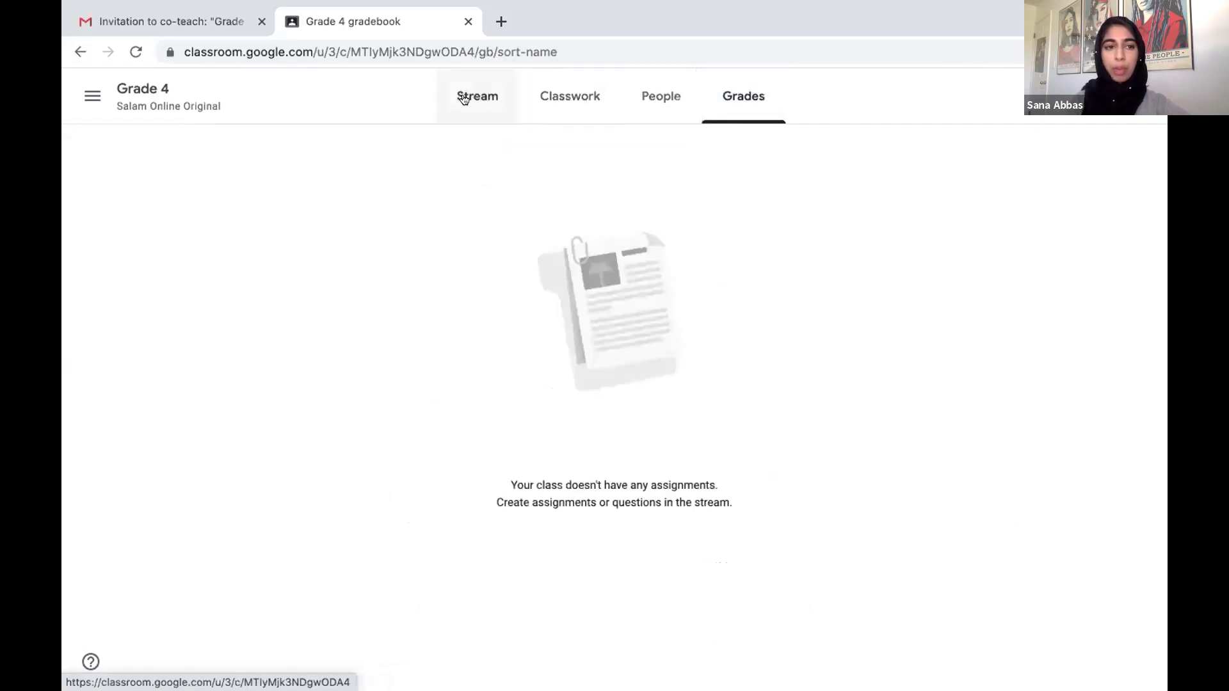
left_click(143, 93)
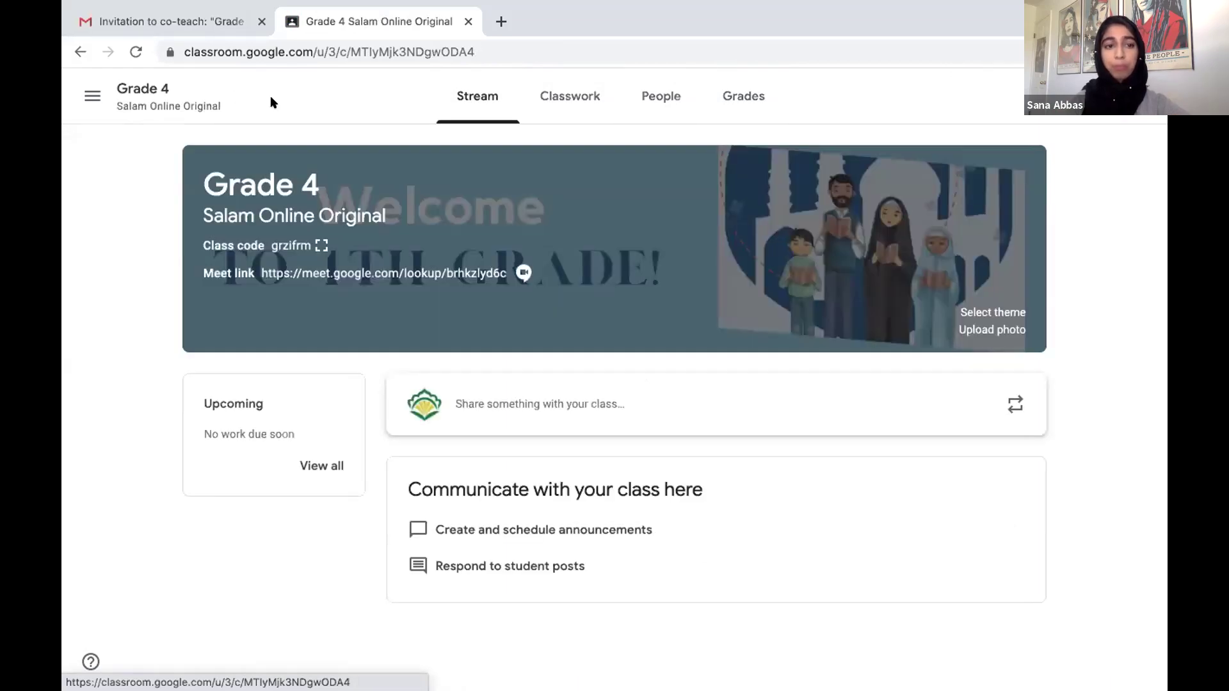
left_click(660, 109)
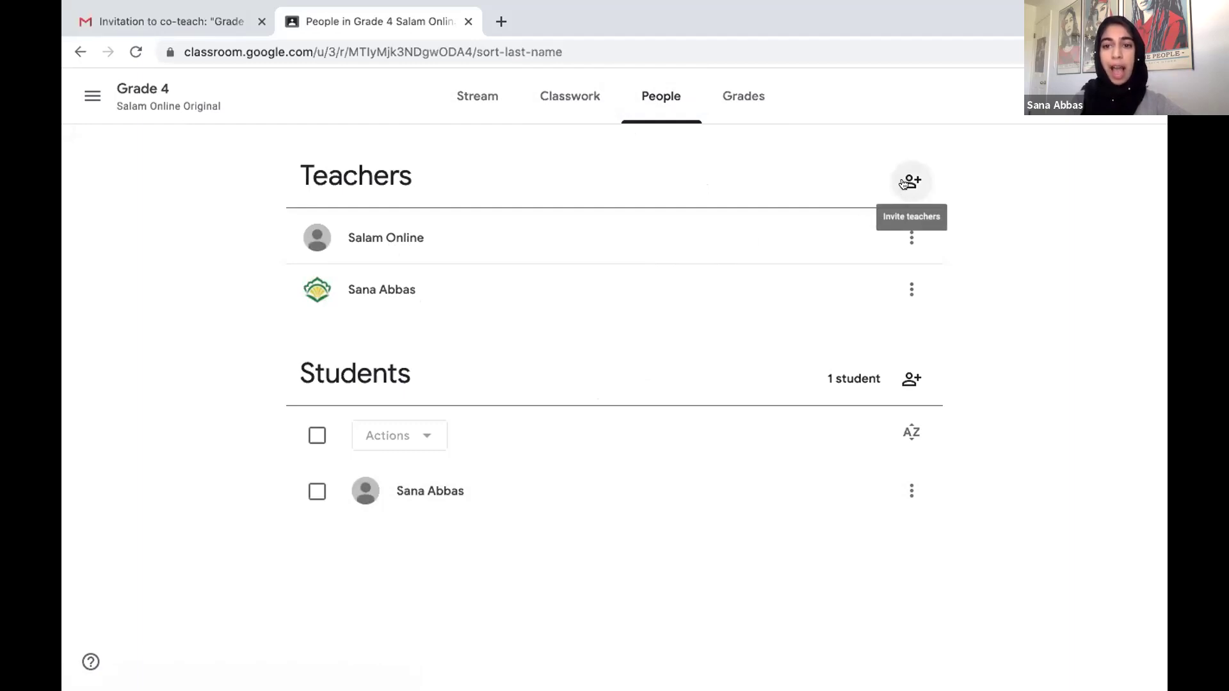
left_click(903, 183)
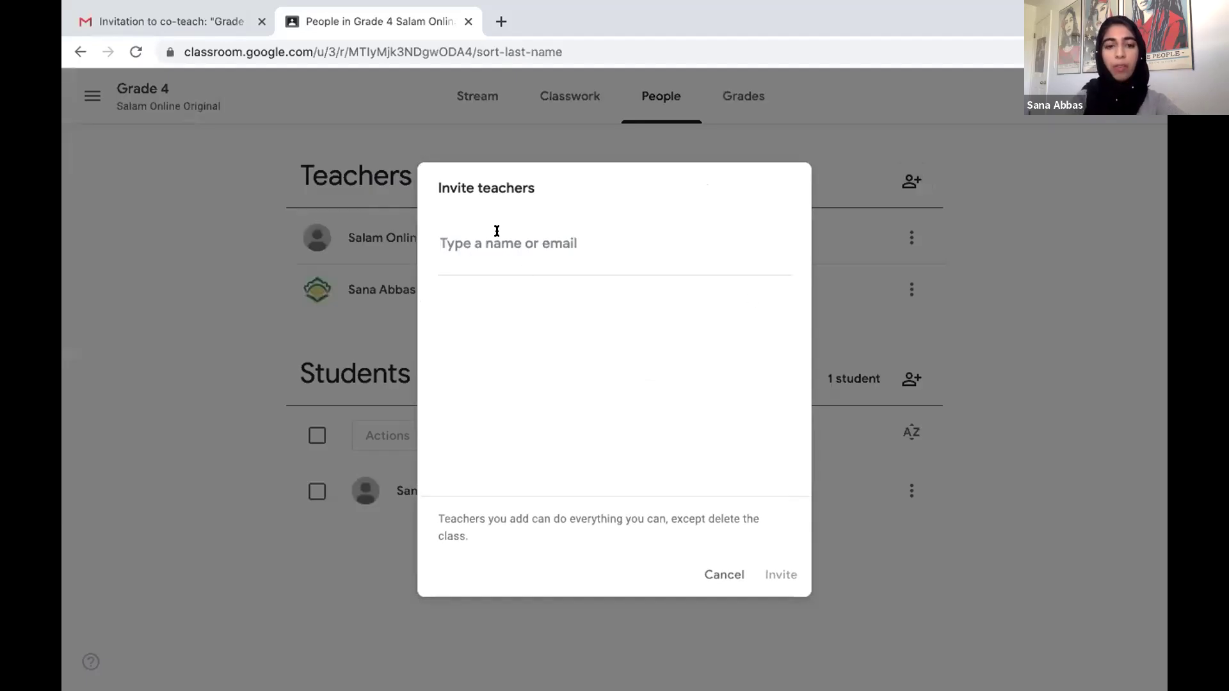
type("sabika")
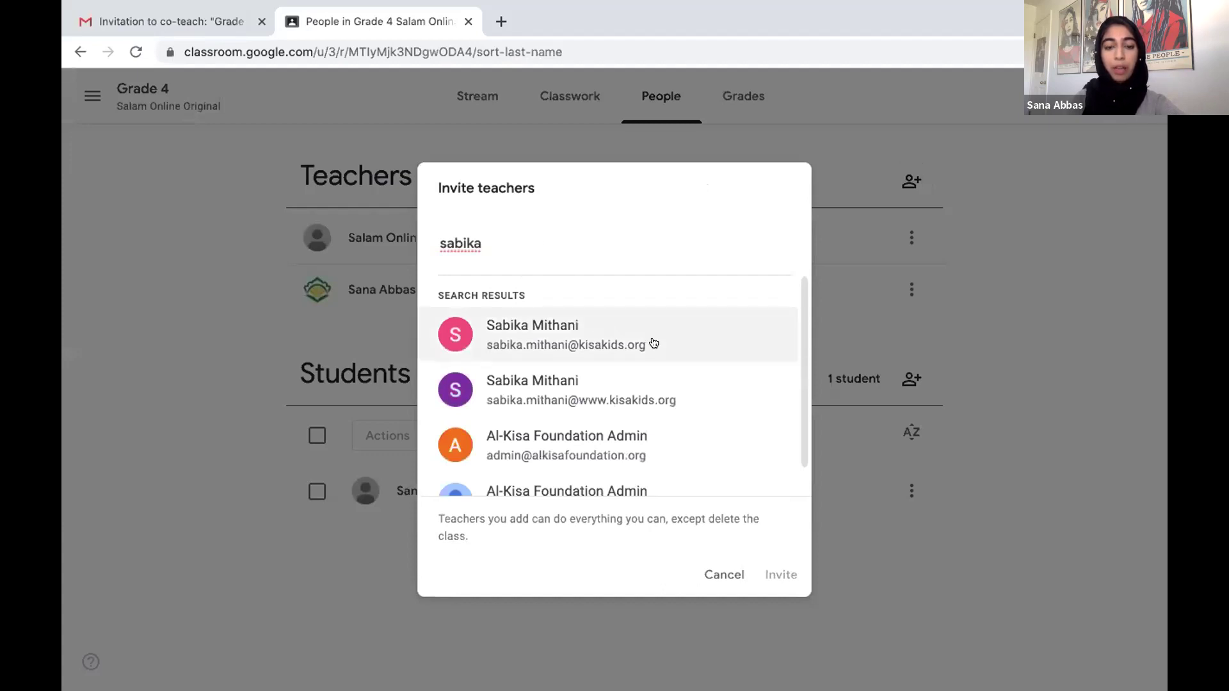
left_click(614, 335)
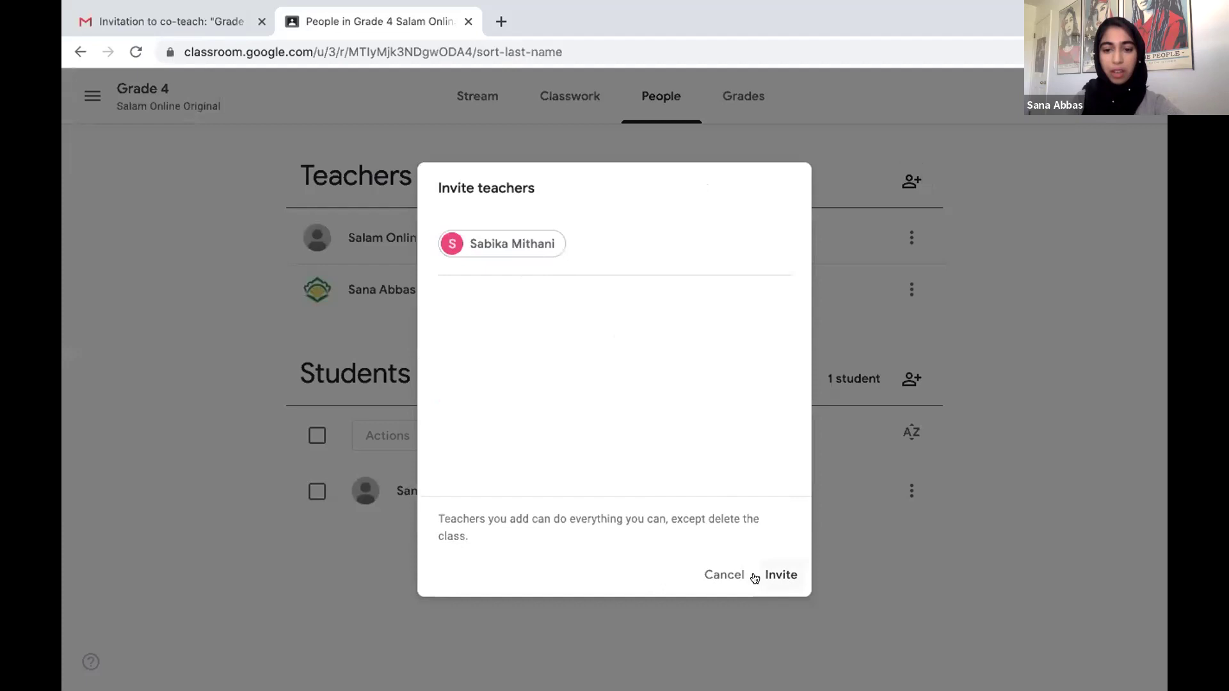
left_click(721, 574)
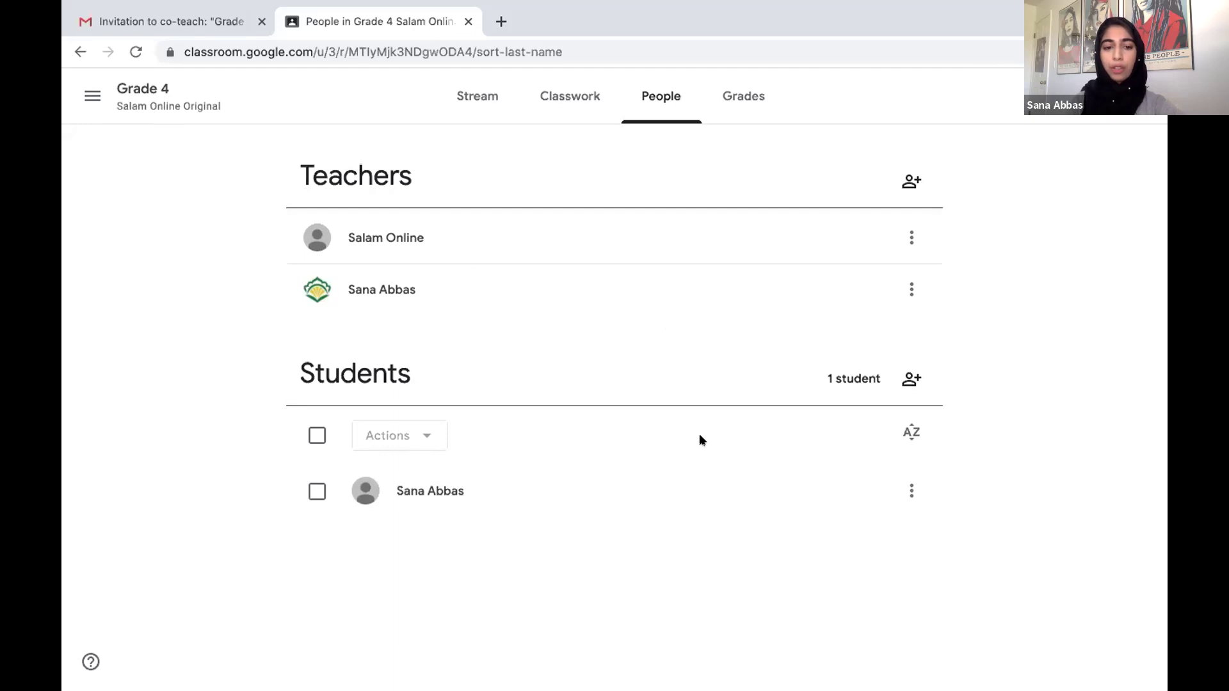
Search for a student by name to invite, cancel the invite unsent, and return to Stream.
left_click(909, 382)
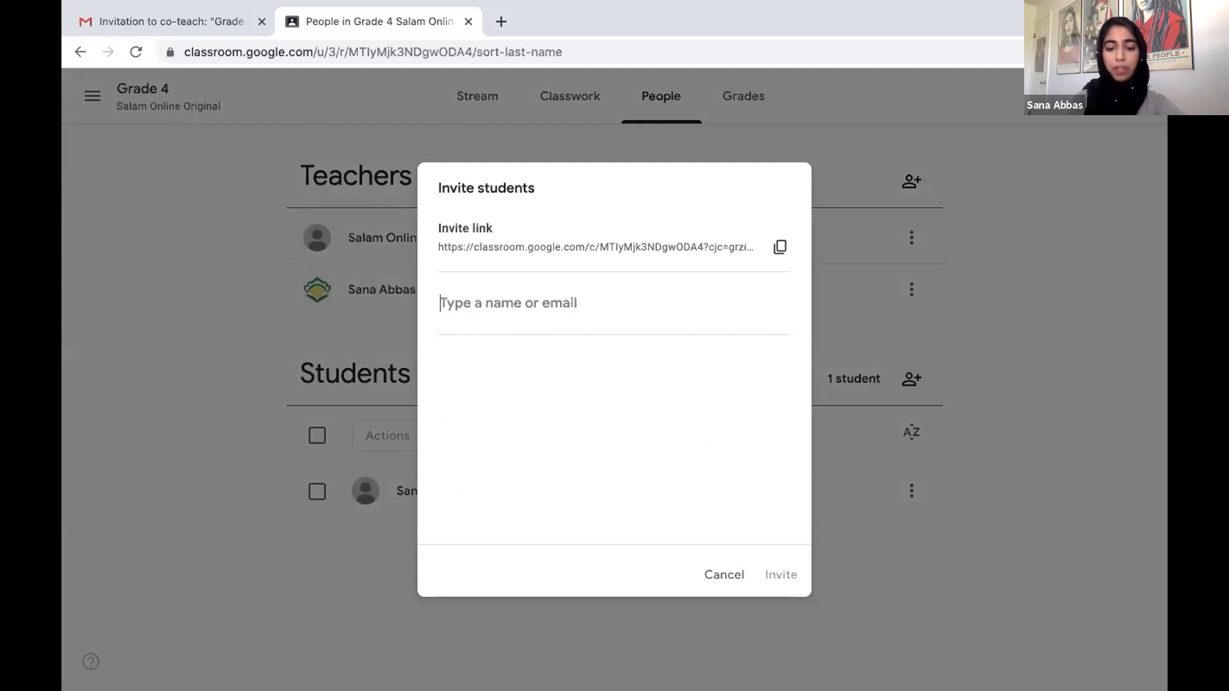
type("laila")
left_click(577, 387)
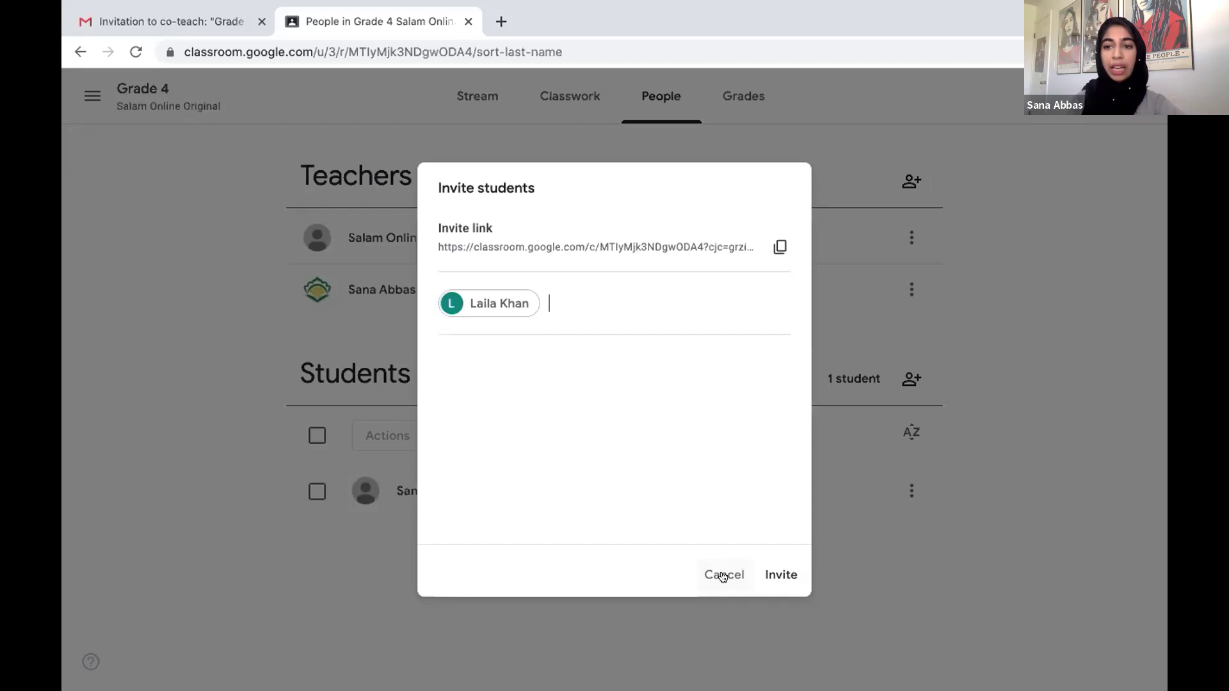
left_click(722, 576)
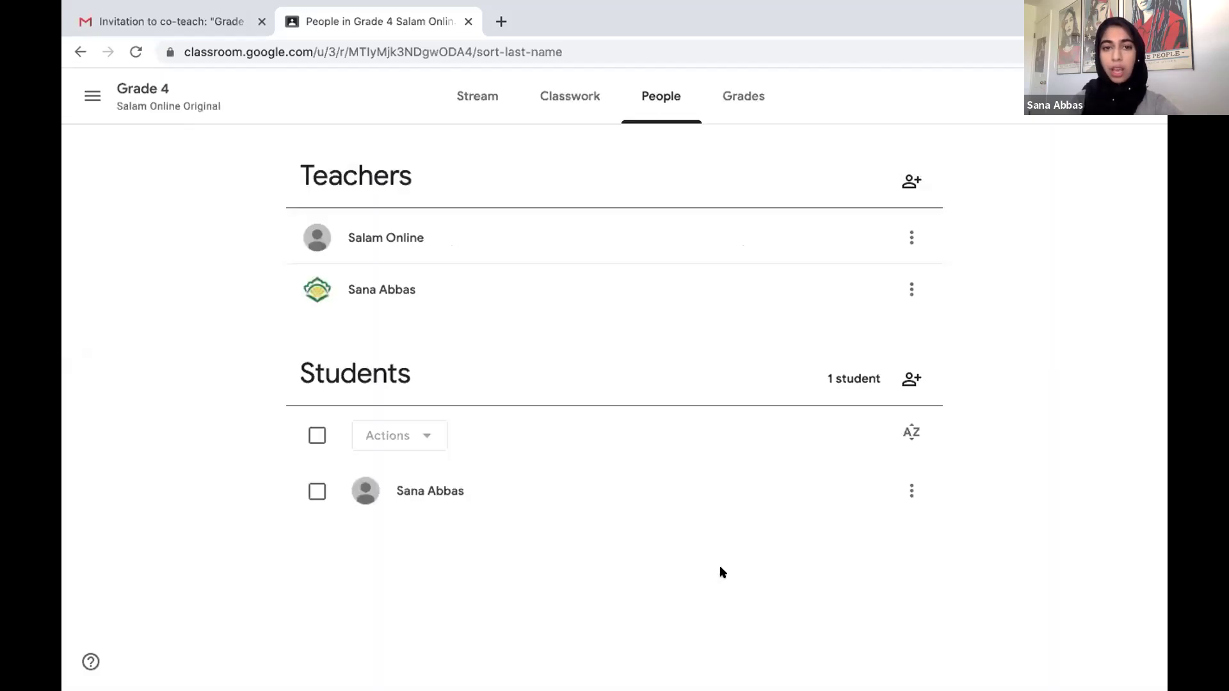
left_click(481, 111)
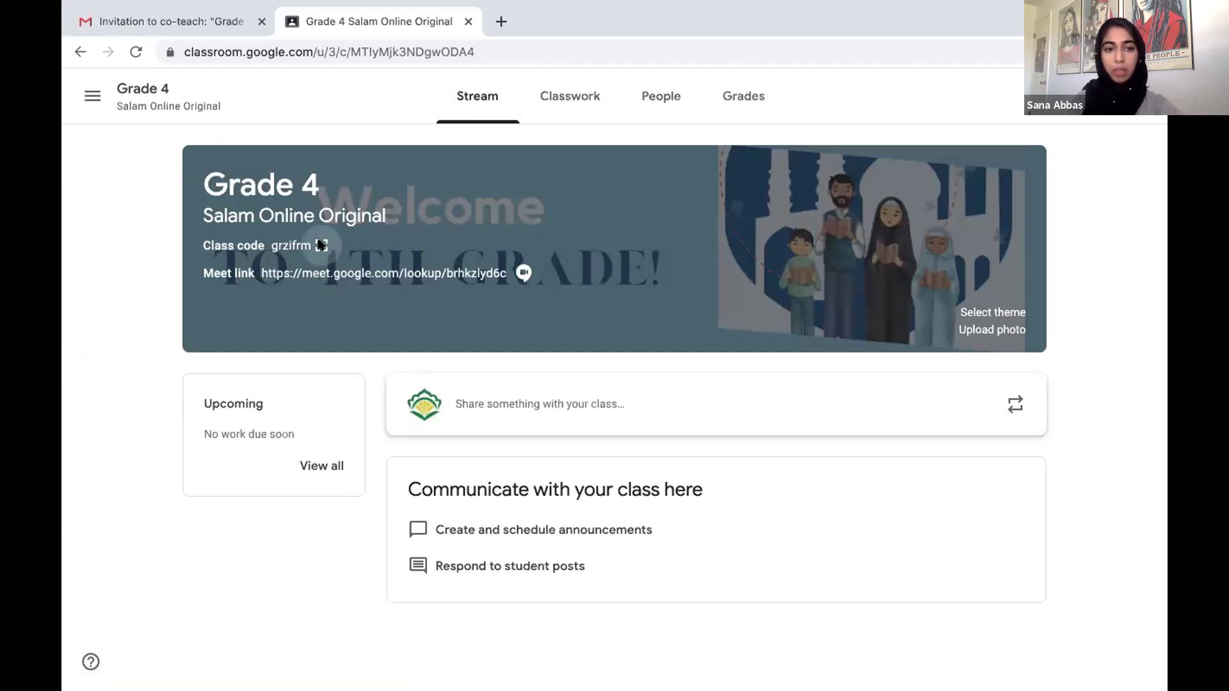
Display the Grade 4 class code full-screen, select it, close it, and return to People.
left_click(320, 245)
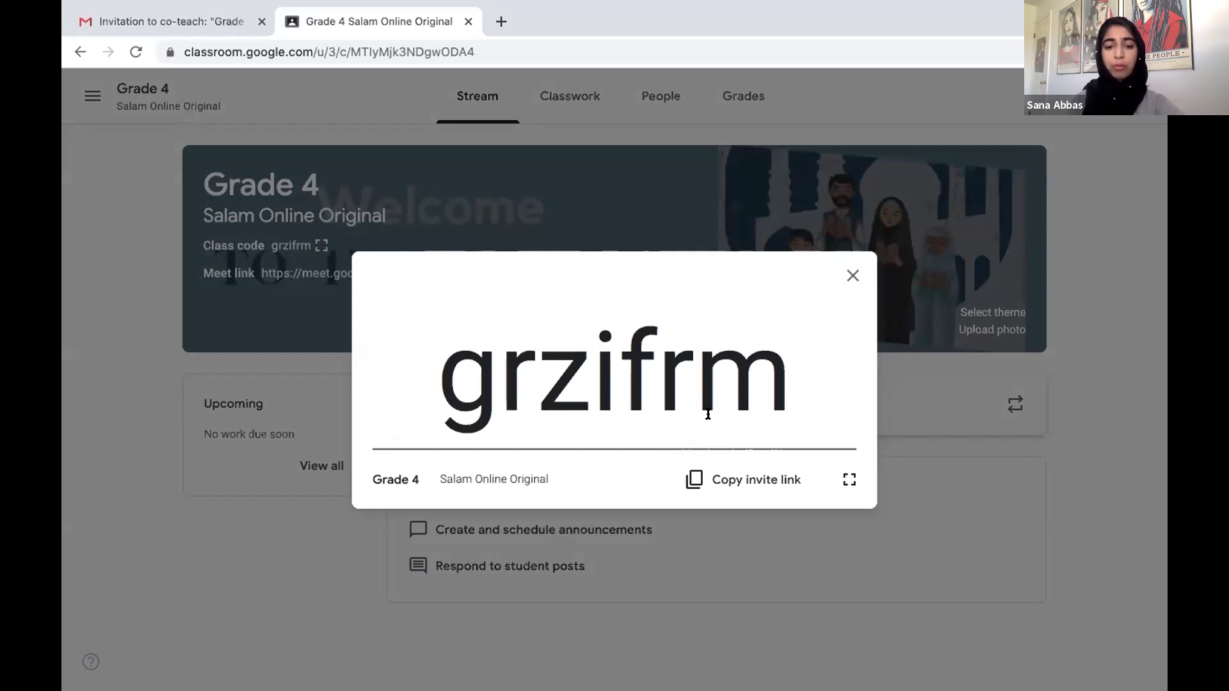
double_click(661, 407)
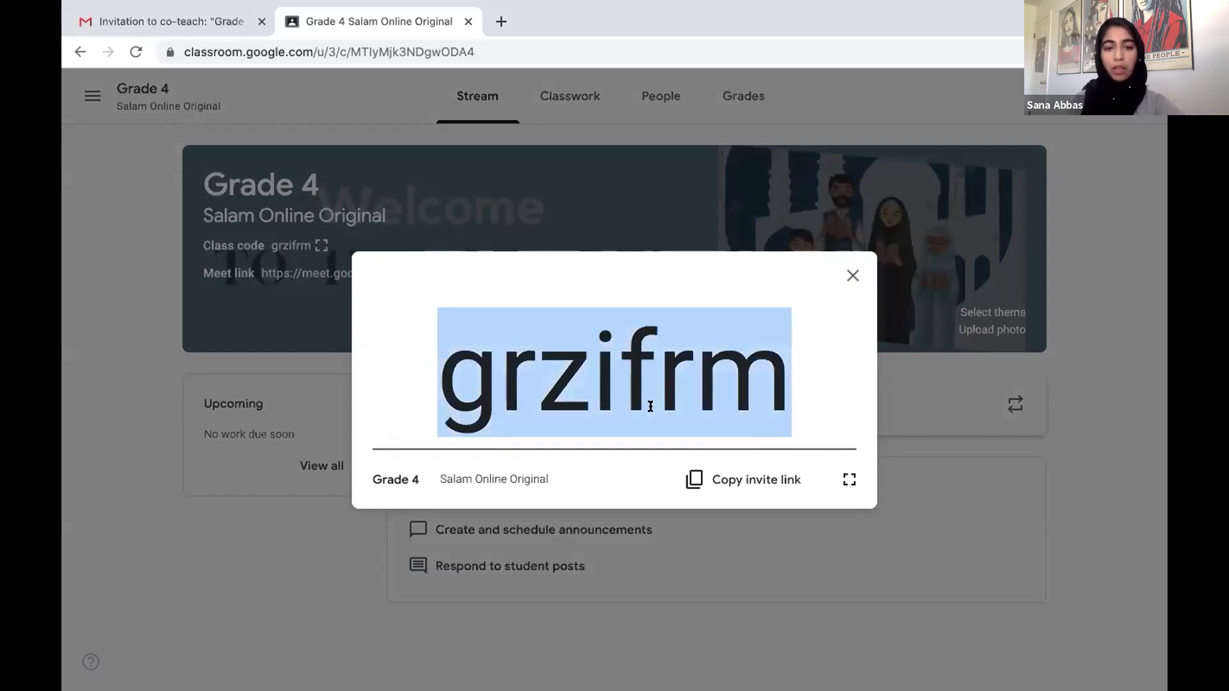
left_click(651, 406)
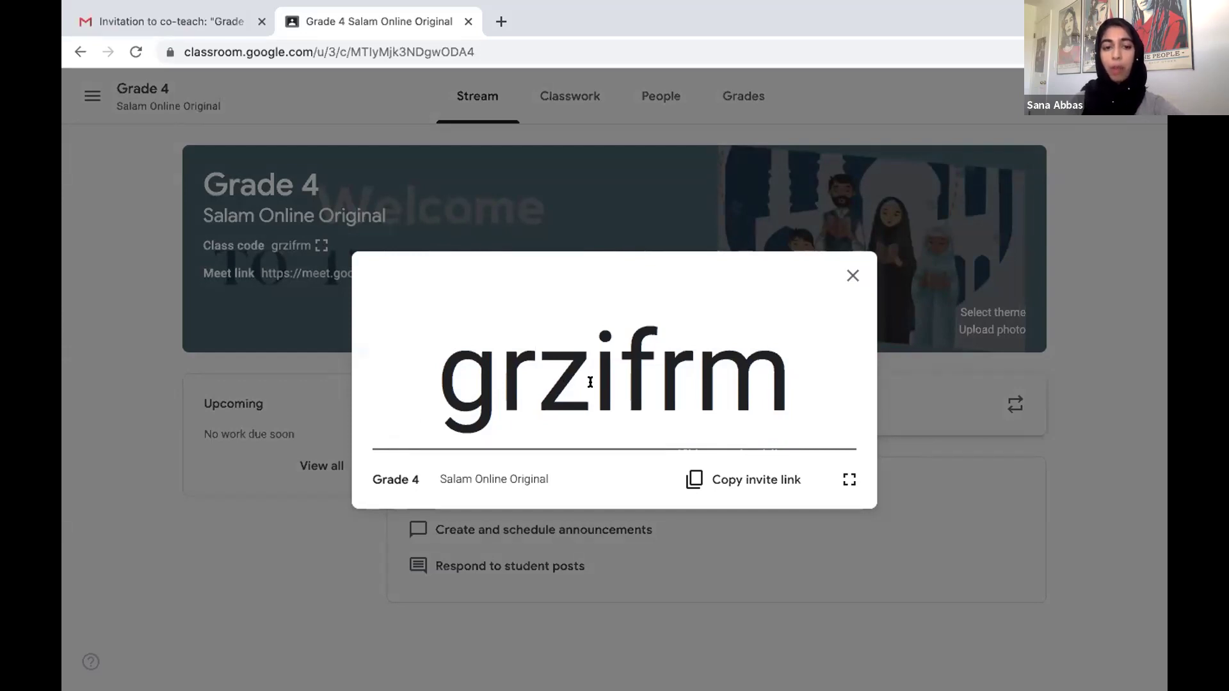
double_click(589, 382)
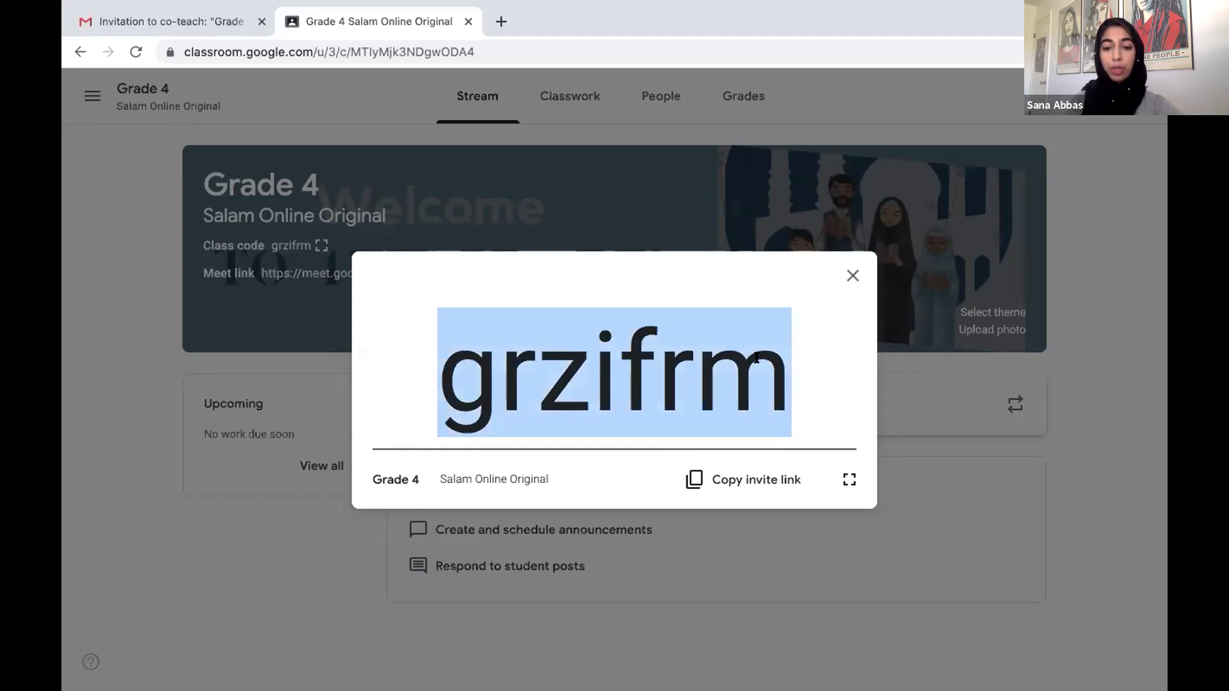
left_click(850, 276)
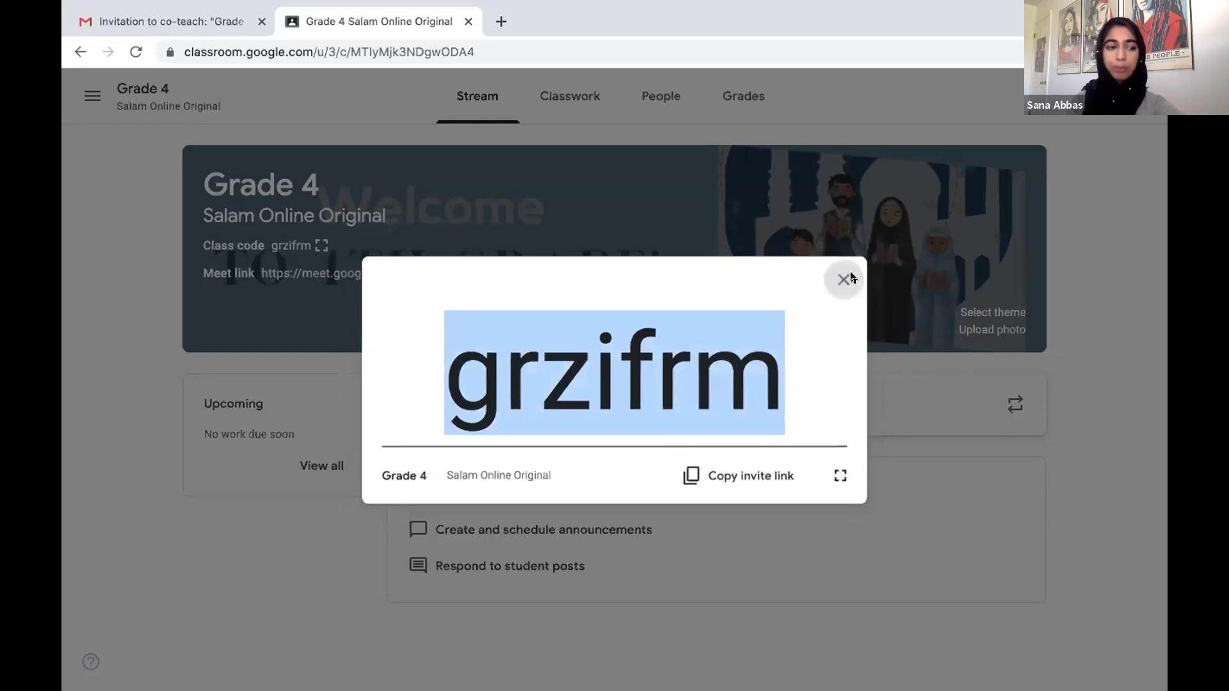
left_click(664, 96)
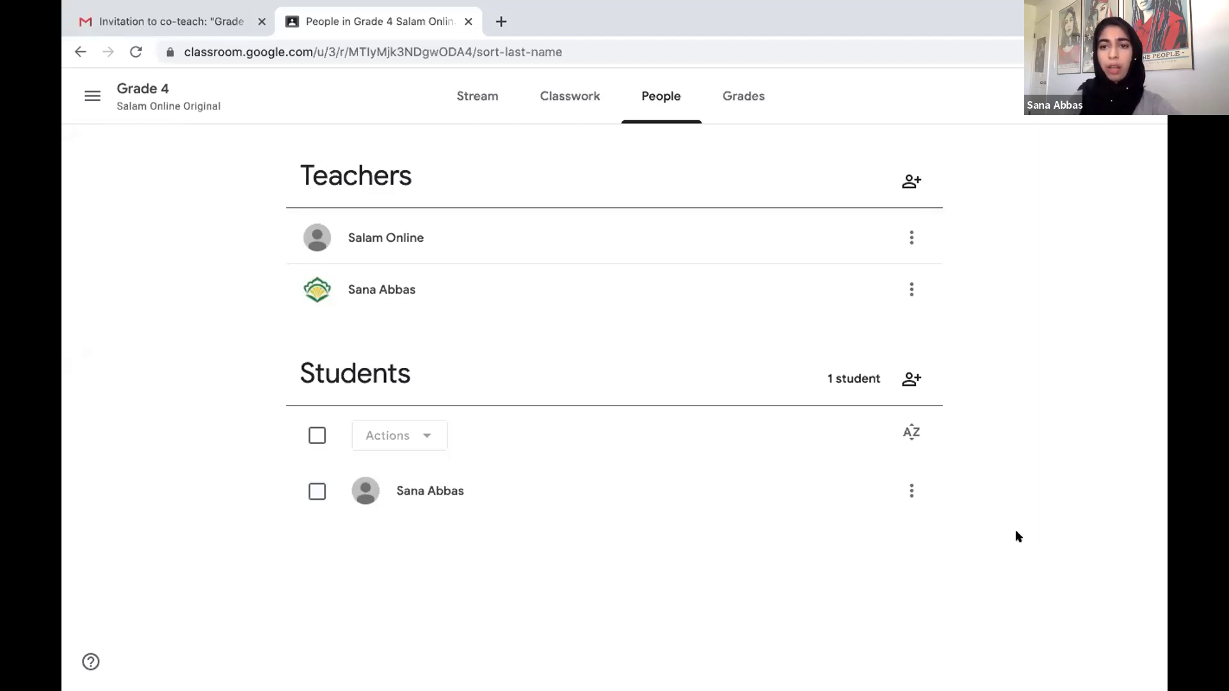
mouse_move(720, 2)
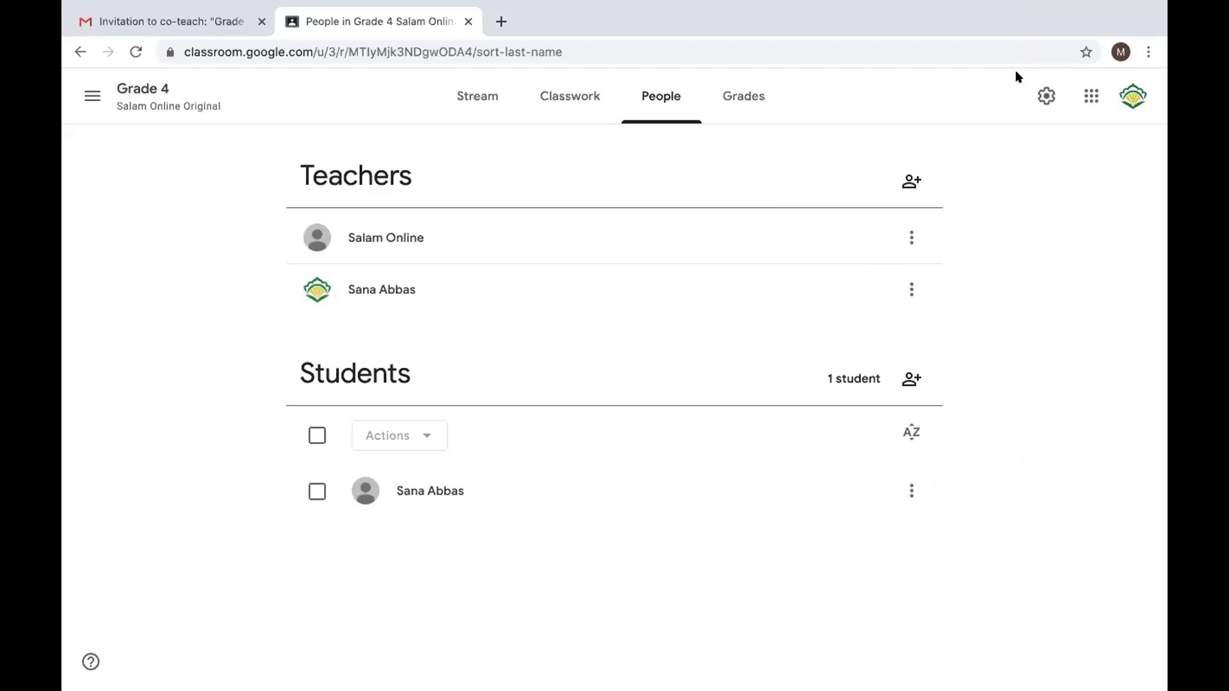
Open Grade 4 Classwork showing all topics, with the Zoom Link drafts at the top.
left_click(582, 118)
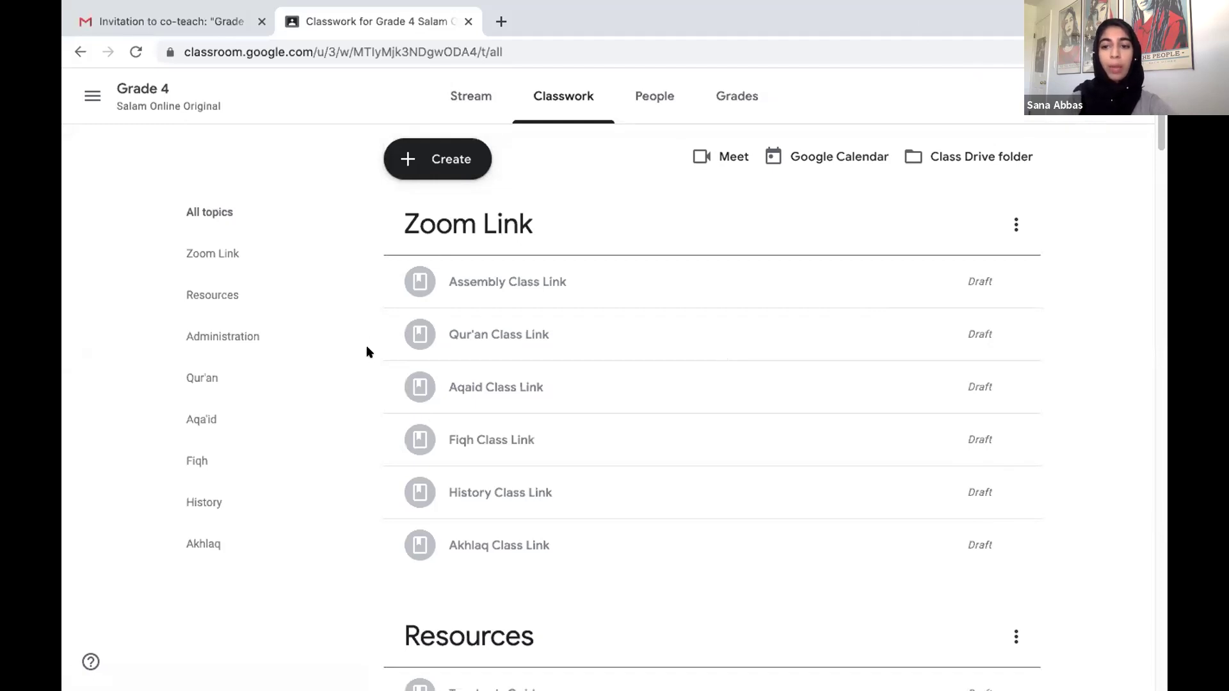
scroll(367, 347, "down", 1)
scroll(366, 346, "up", 1)
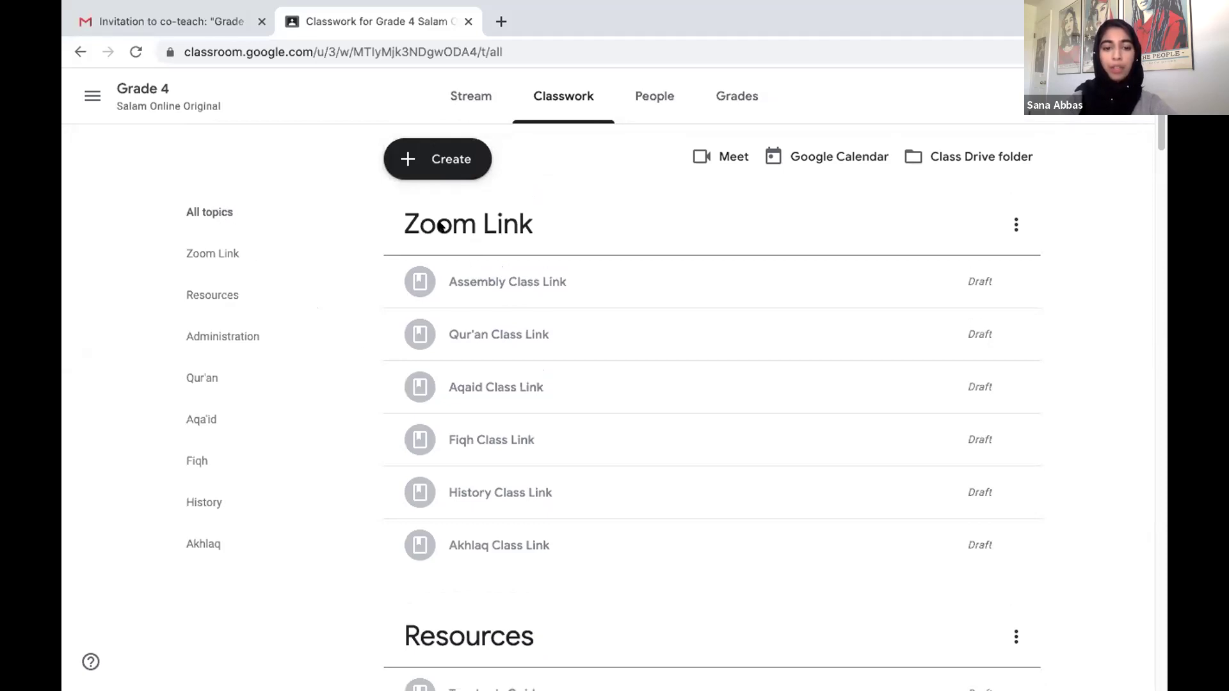
left_click(199, 377)
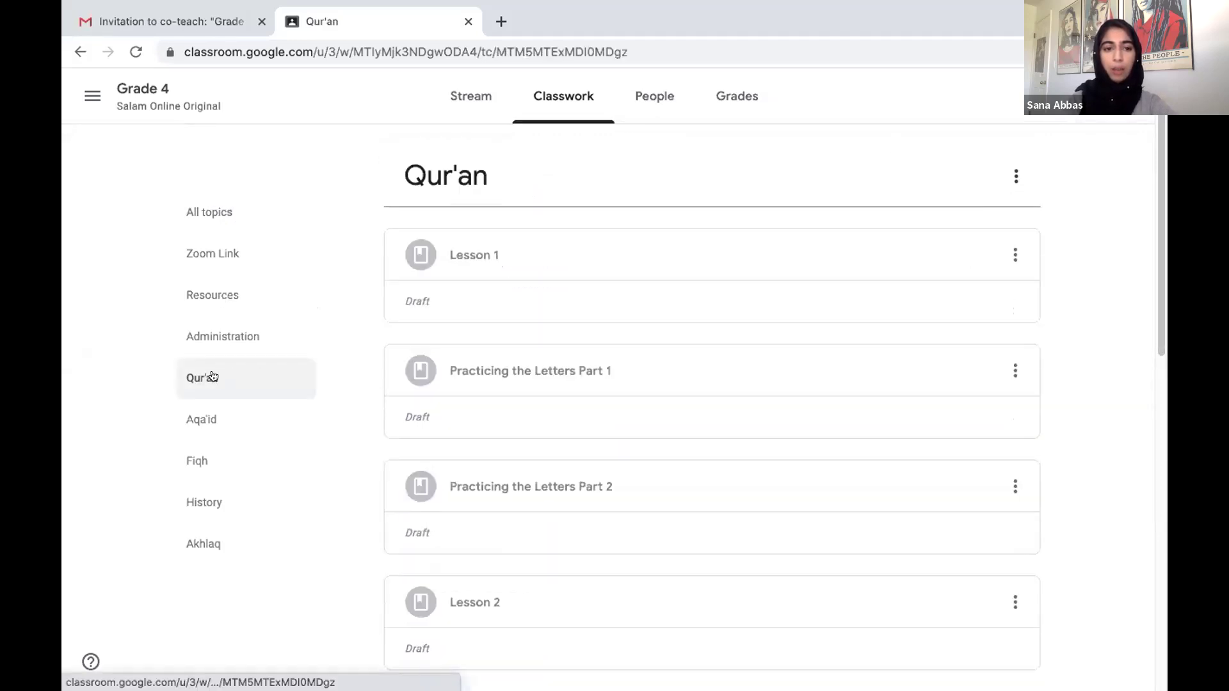
left_click(210, 218)
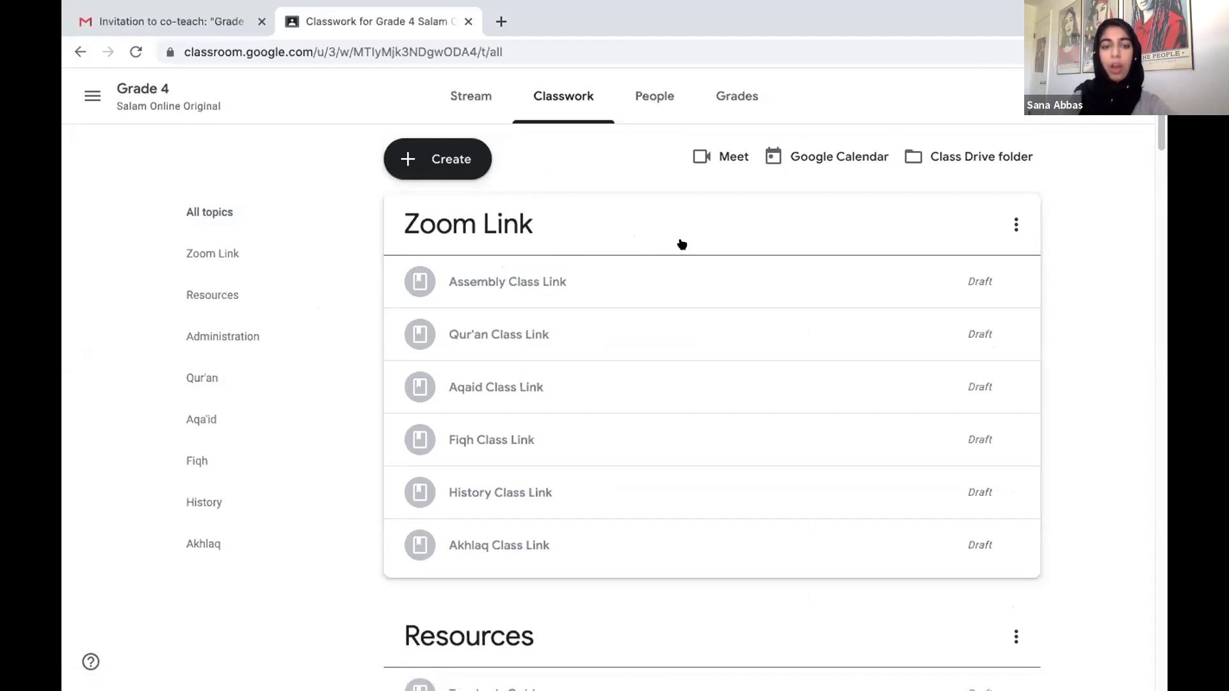
scroll(681, 244, "down", 1)
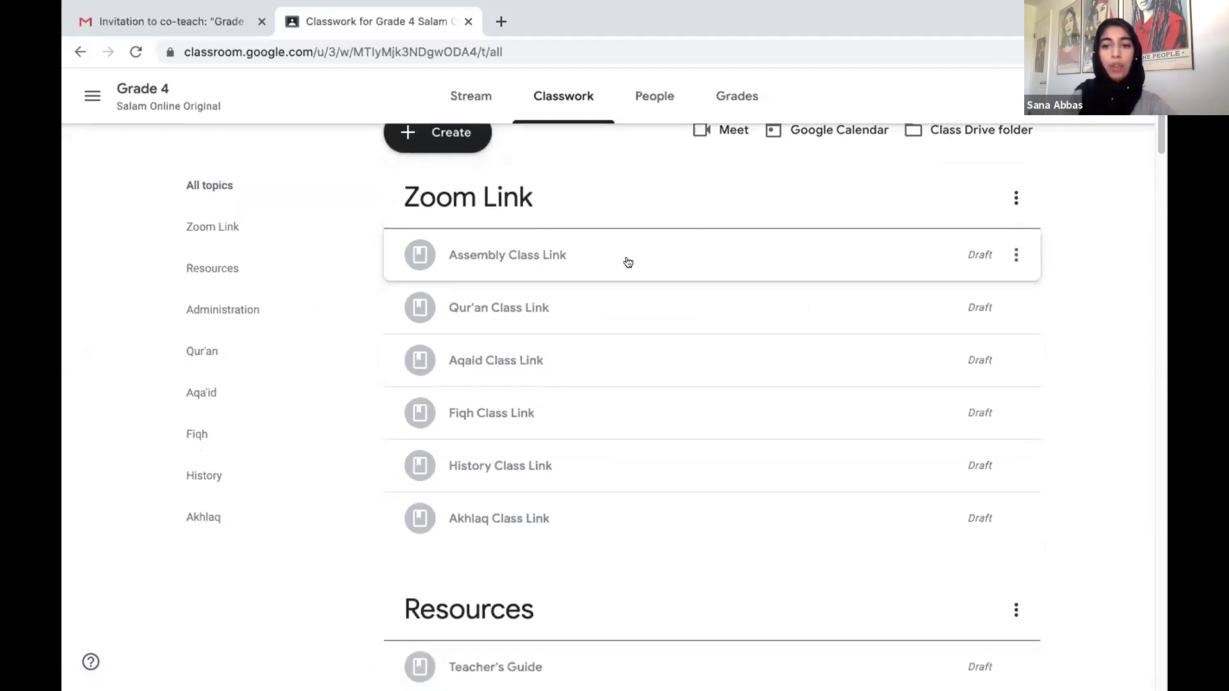
scroll(584, 260, "up", 1)
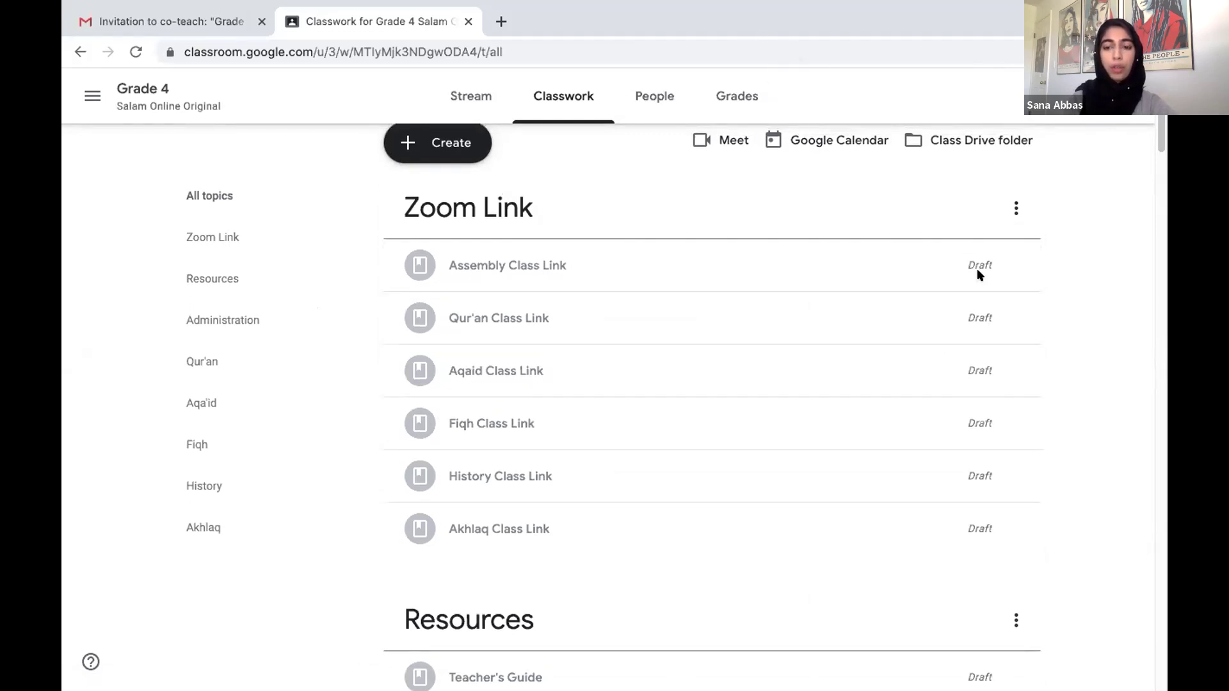
scroll(978, 422, "down", 3)
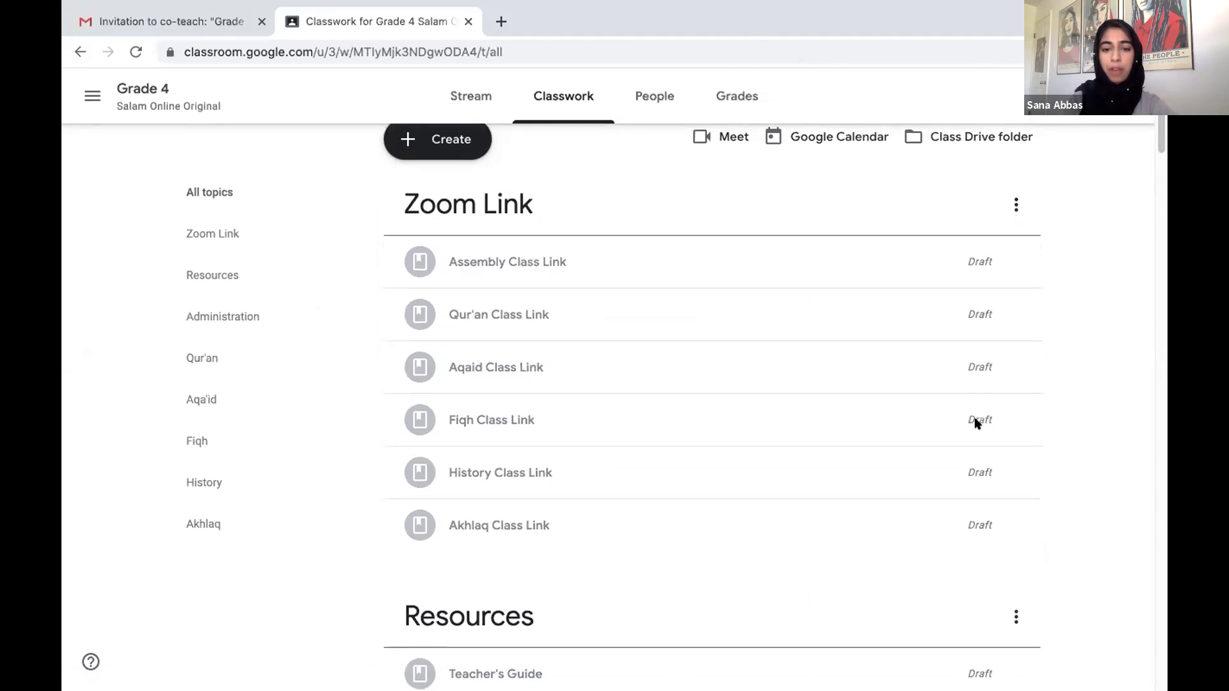
scroll(978, 422, "down", 2)
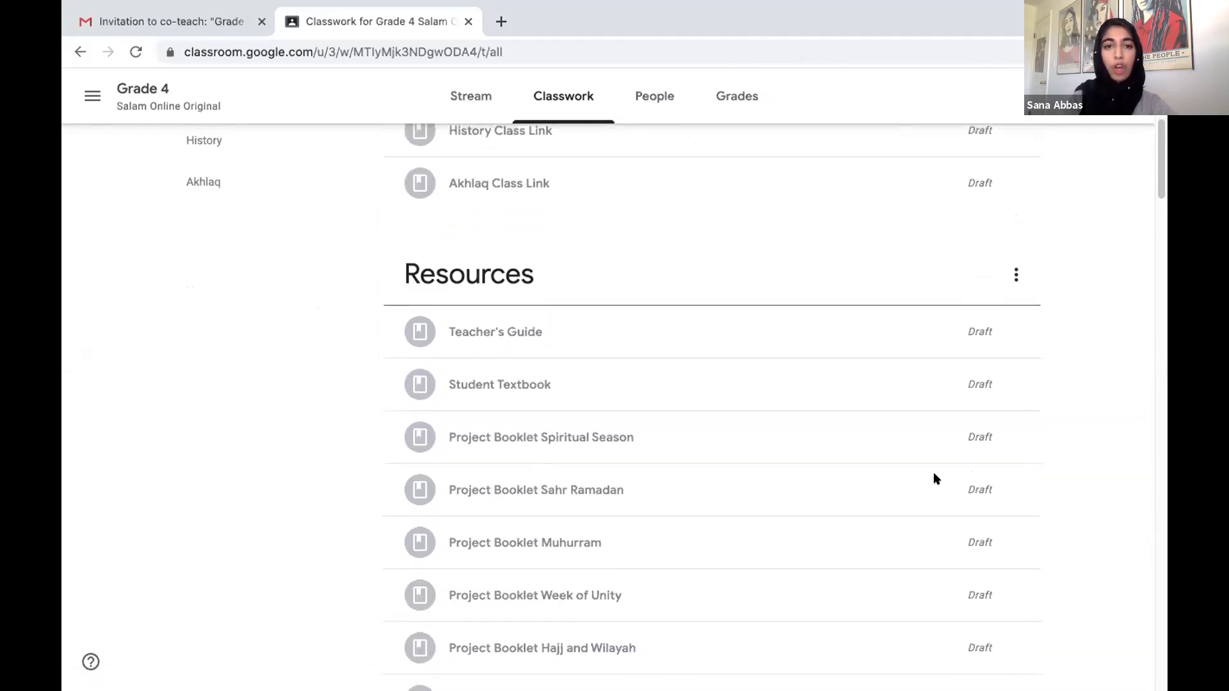
scroll(934, 471, "up", 5)
scroll(908, 443, "up", 1)
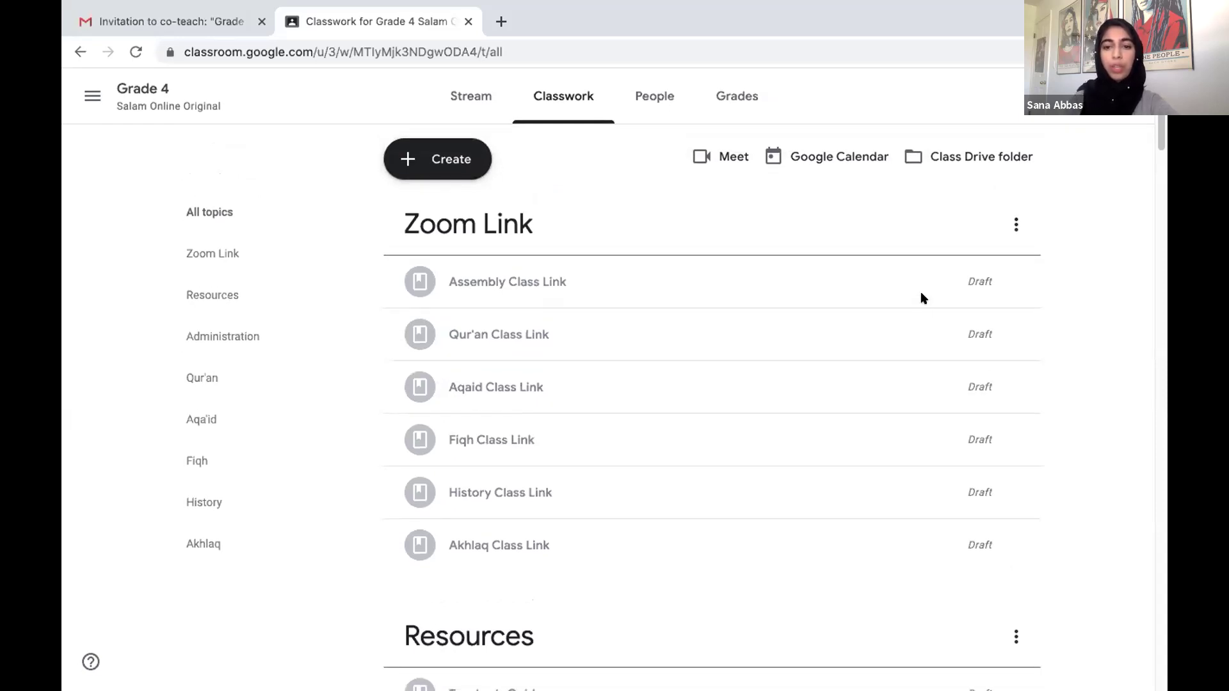
scroll(921, 294, "down", 1)
scroll(919, 268, "up", 1)
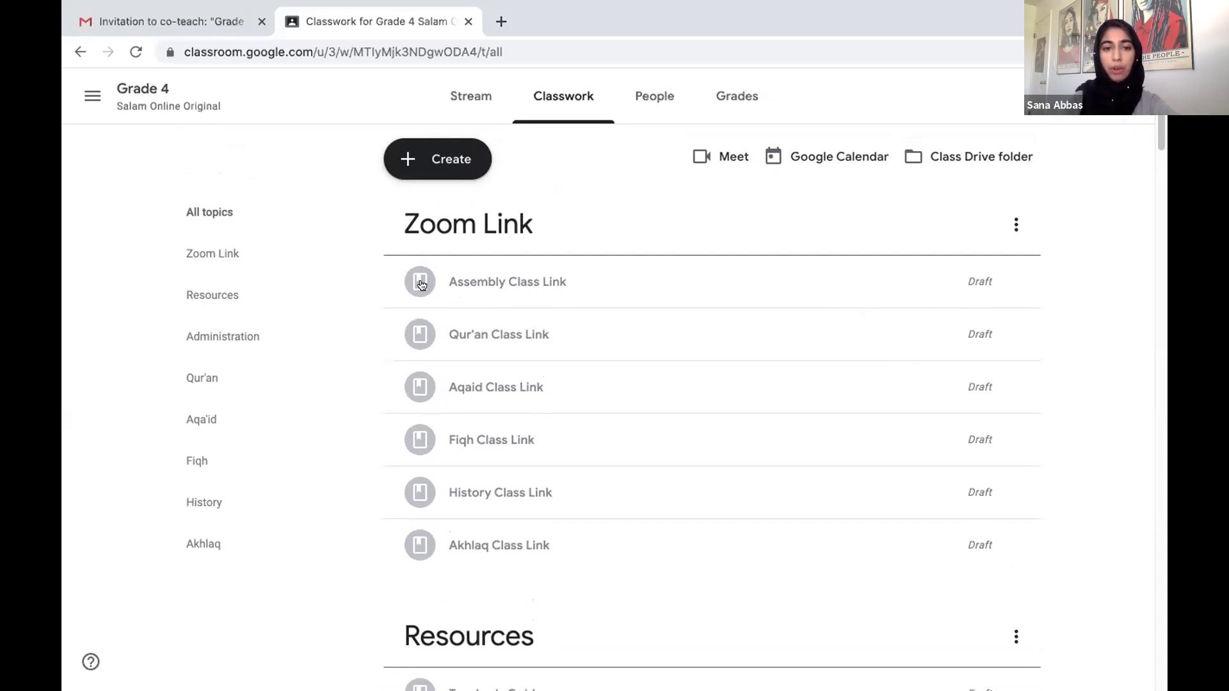
Edit the Assembly Class Link material, selecting its title and '*Paste link here*' description, and view posting options.
left_click(448, 284)
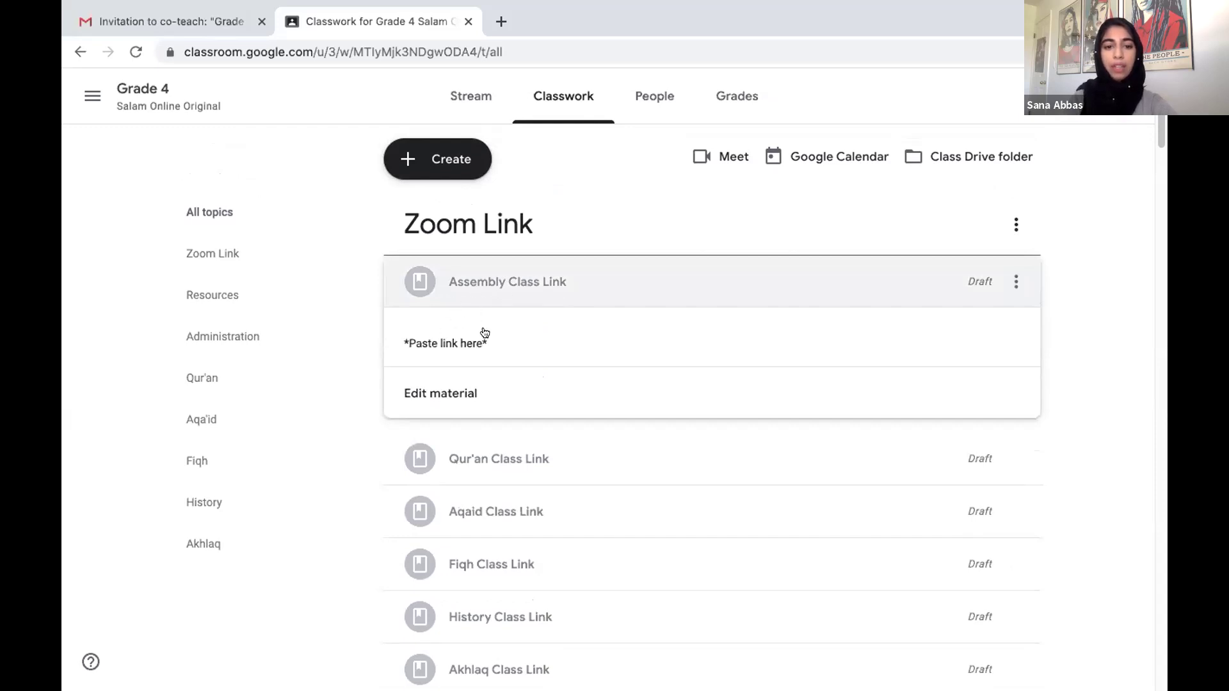
left_click(443, 395)
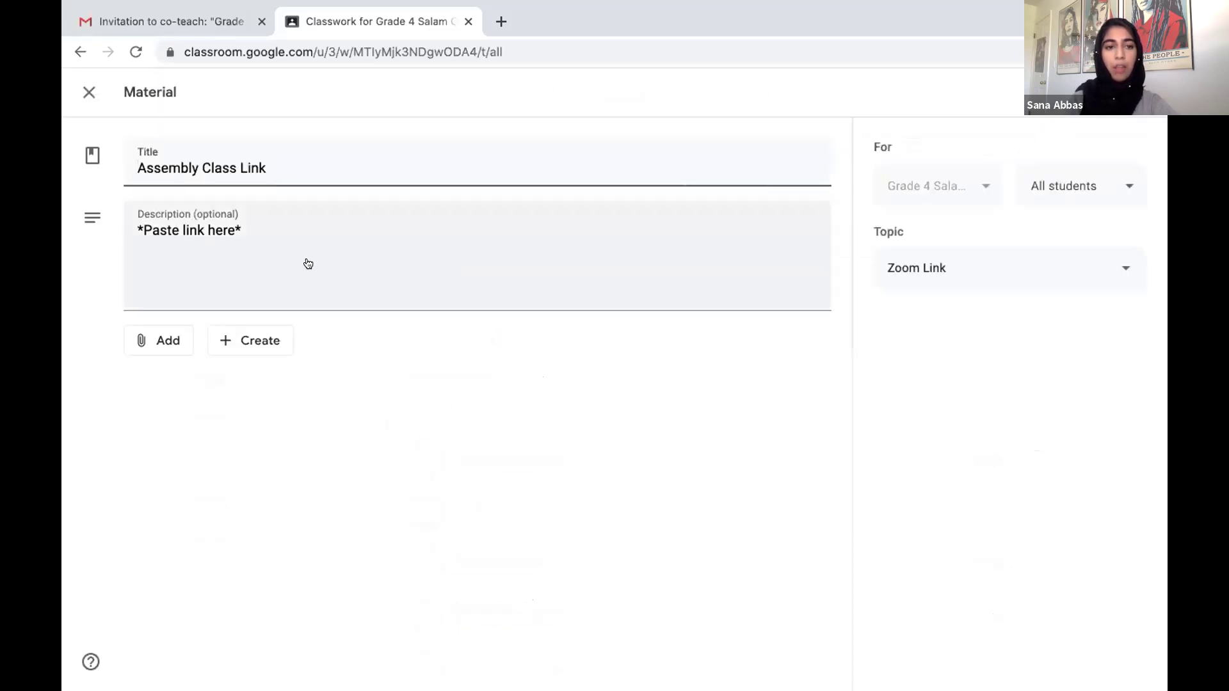
double_click(166, 166)
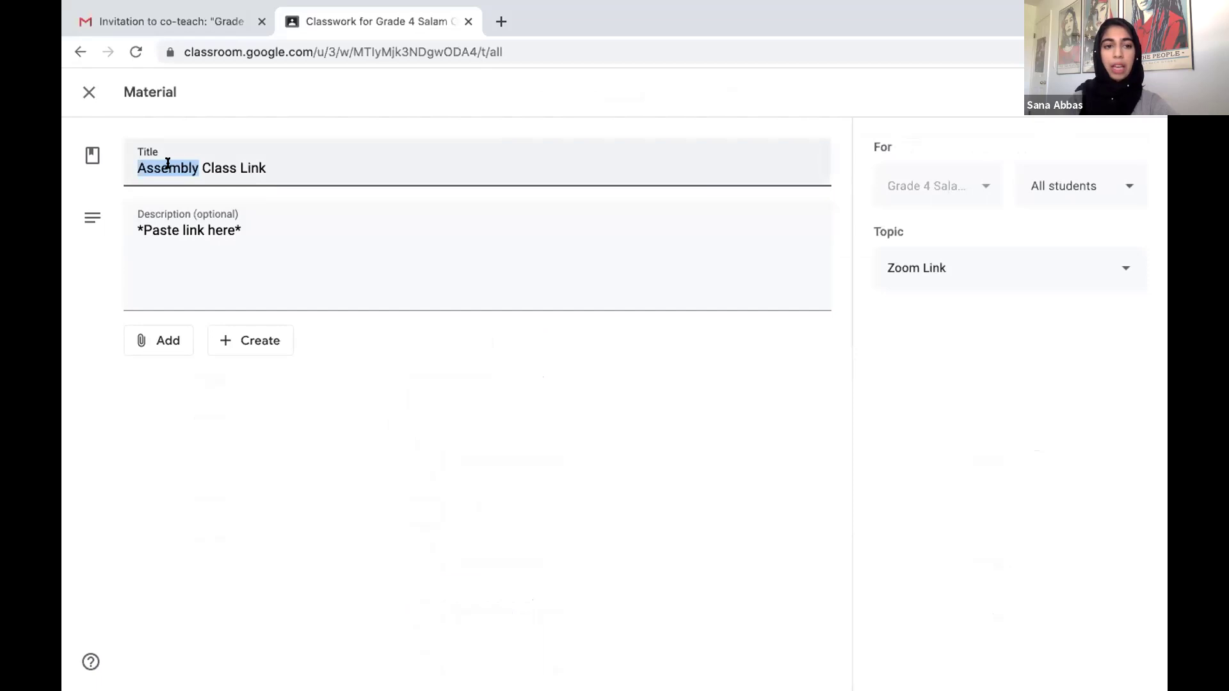
triple_click(244, 230)
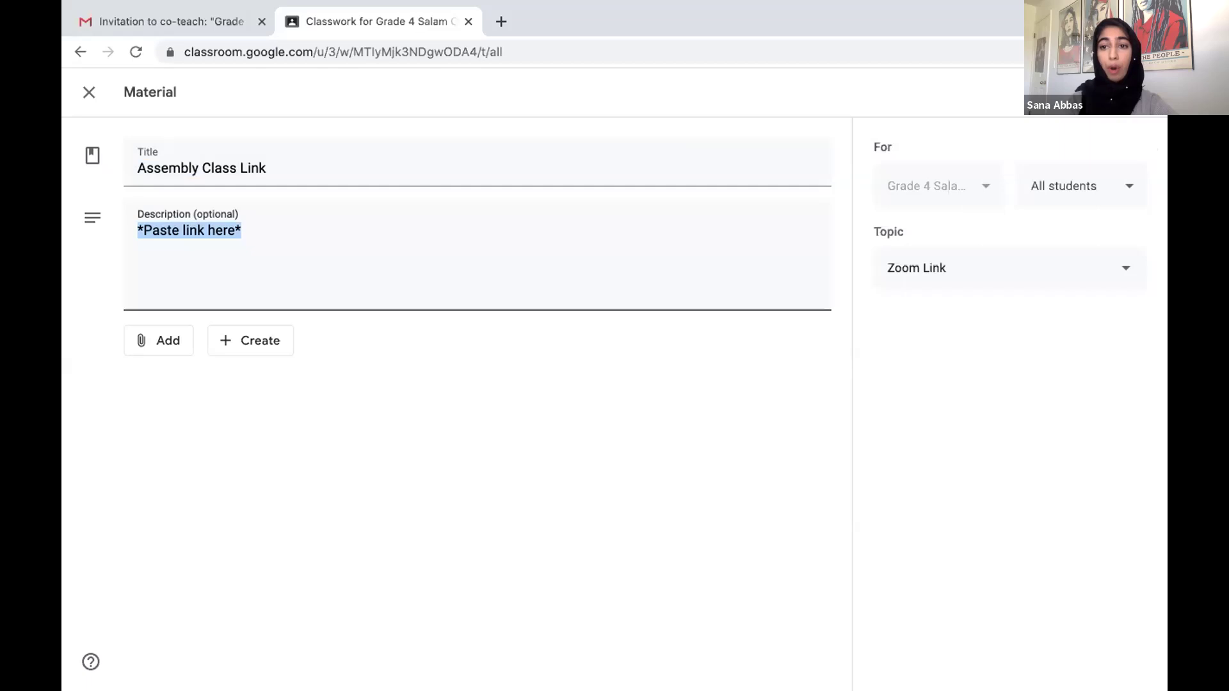
left_click(1149, 92)
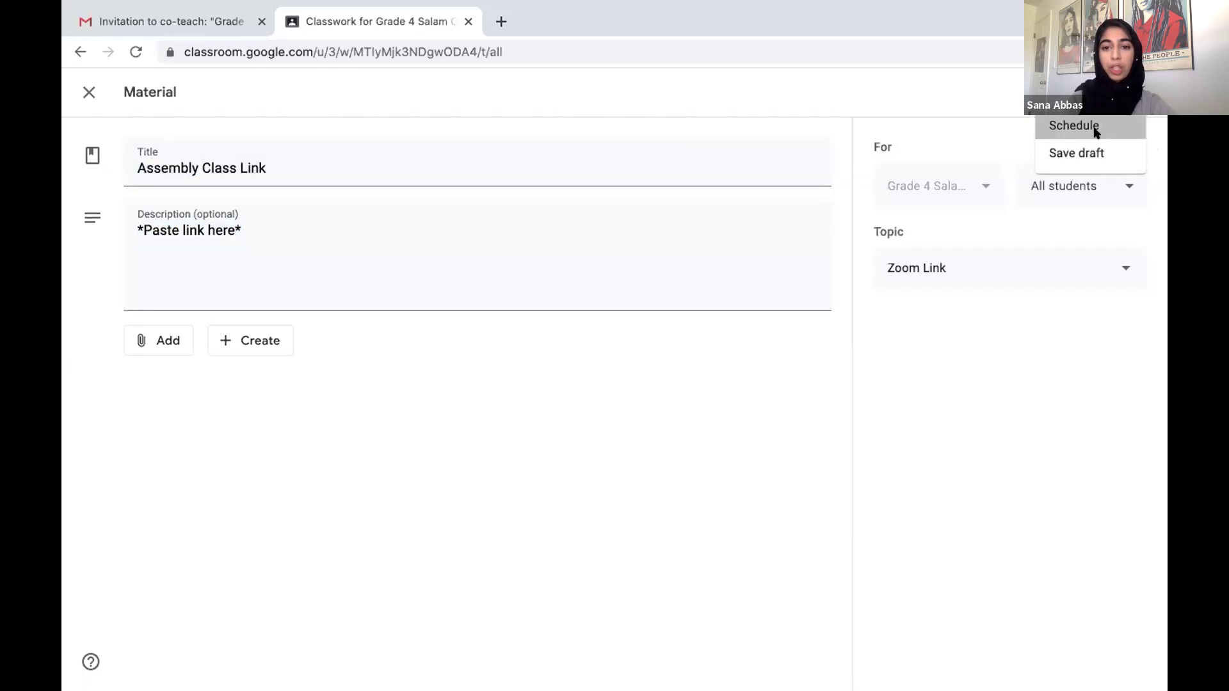
Try scheduling Assembly Class Link for Sep 8 at 8:00 AM, cancel, then save as draft.
left_click(1096, 131)
left_click(655, 347)
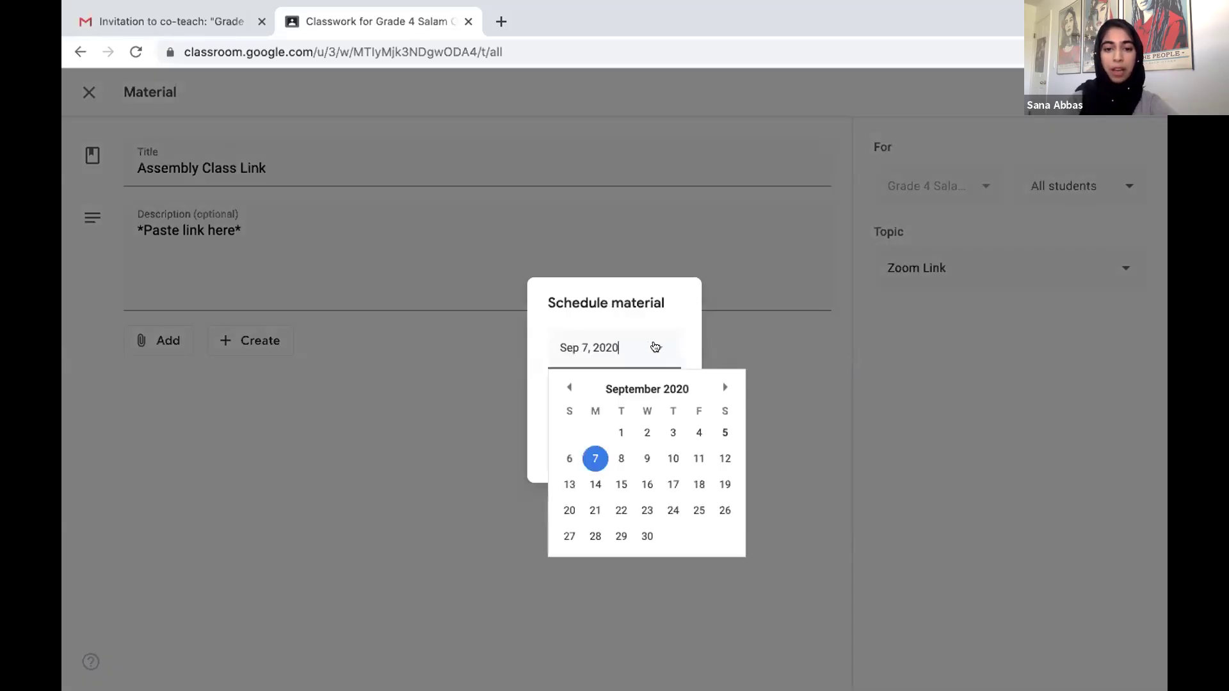
left_click(620, 459)
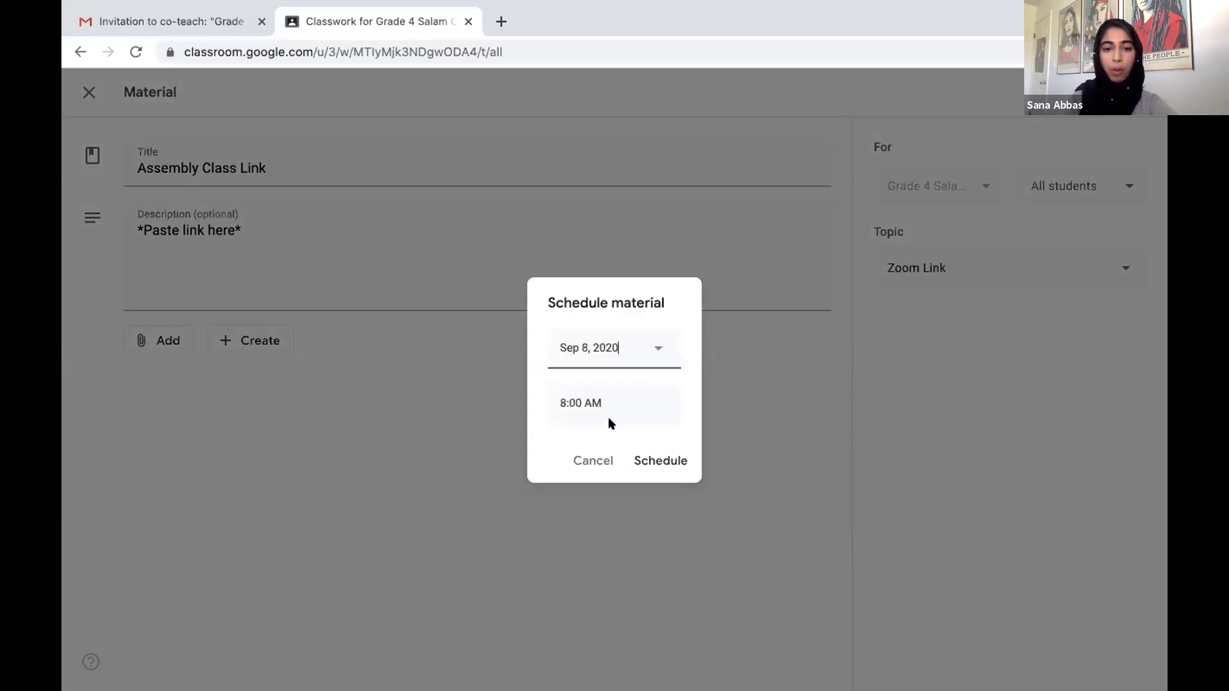
left_click(604, 402)
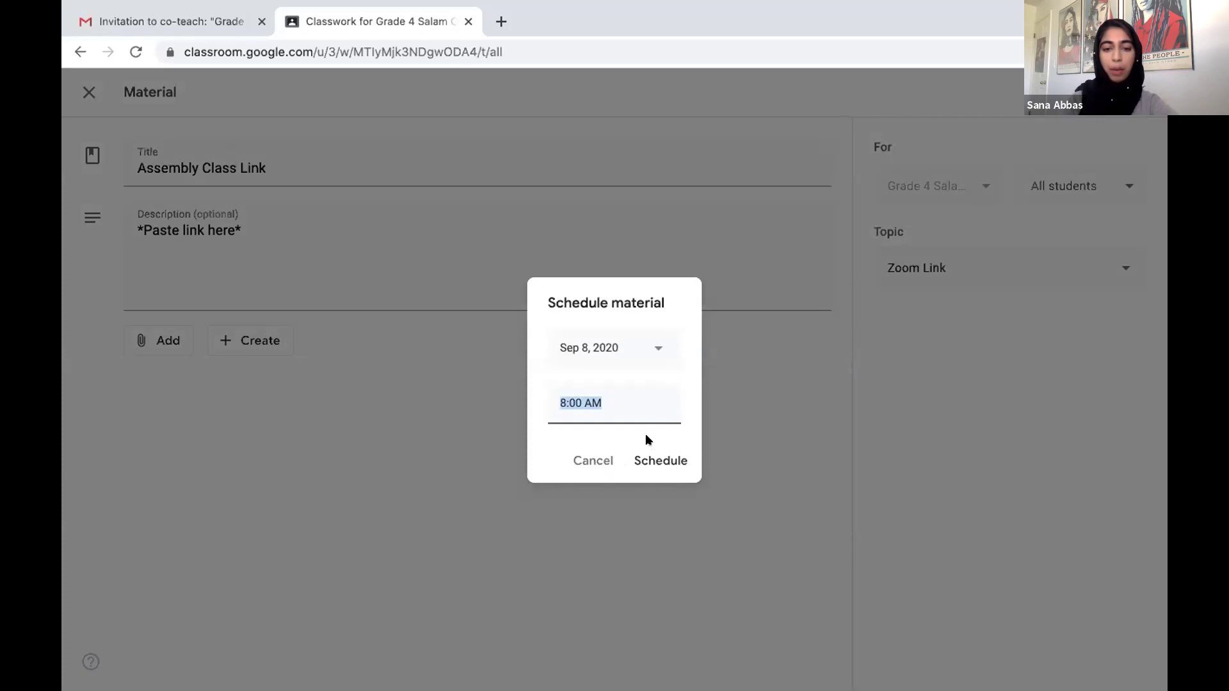
left_click(574, 460)
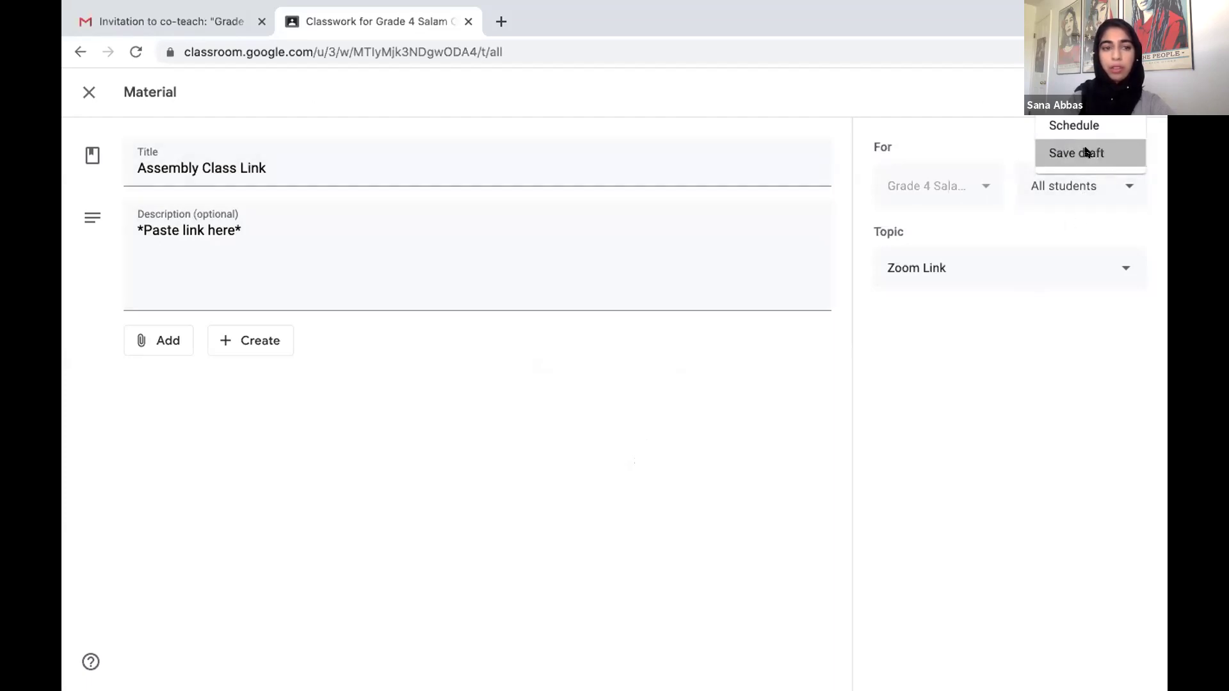
left_click(1088, 154)
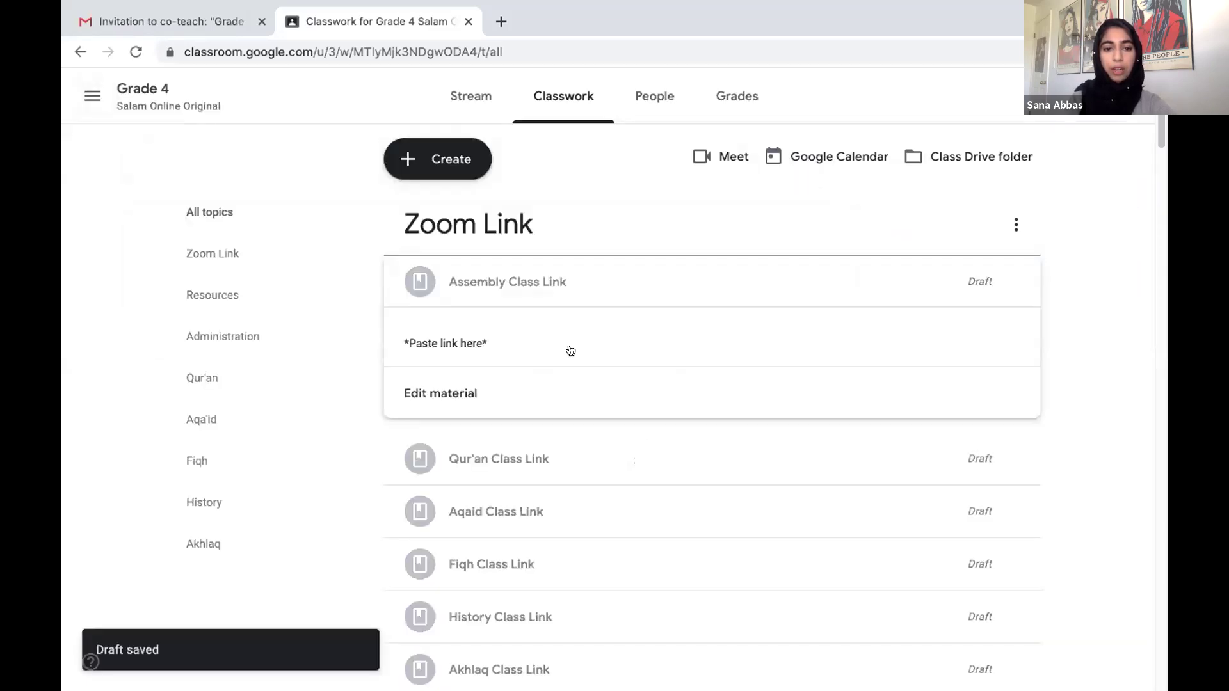
Scroll the Classwork page down to the Resources topic with the Teacher's Guide and Project Booklets.
scroll(570, 351, "down", 4)
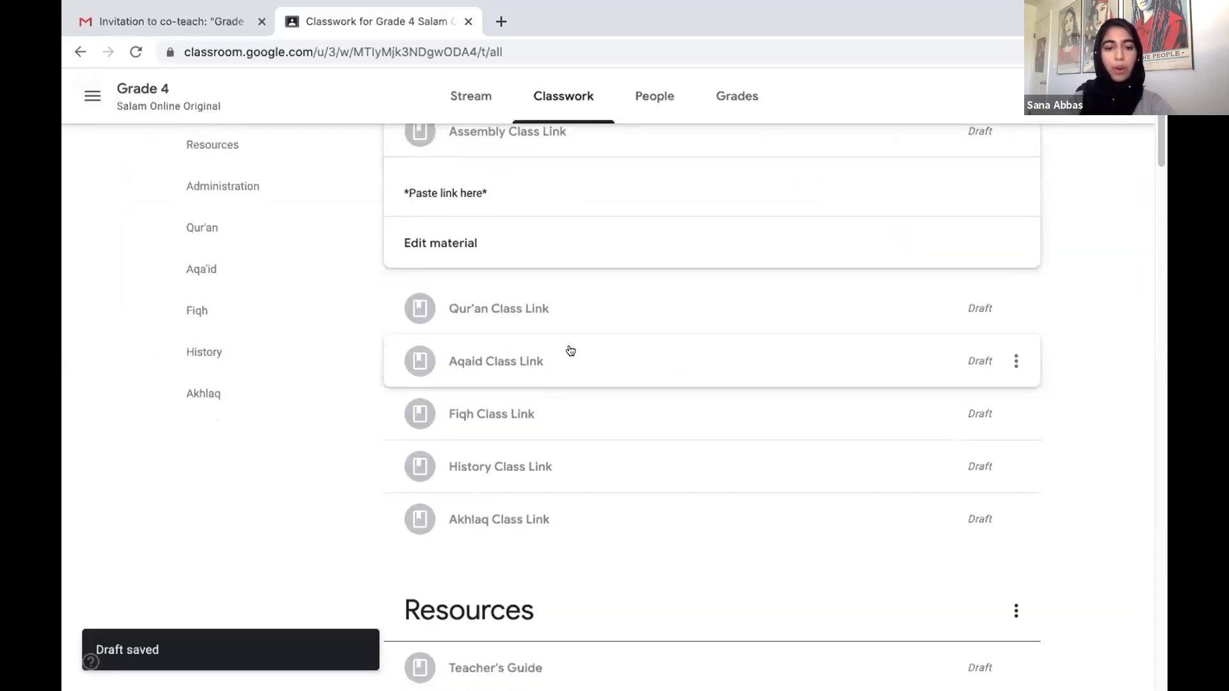
scroll(618, 416, "down", 5)
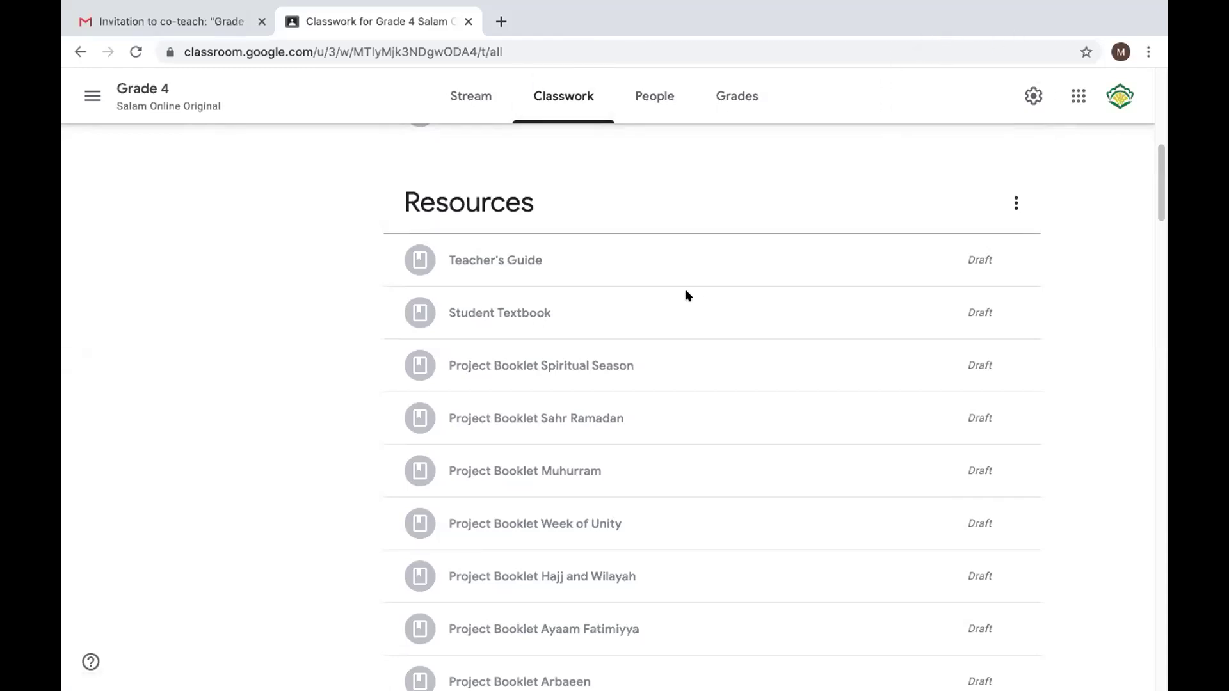
scroll(685, 290, "down", 1)
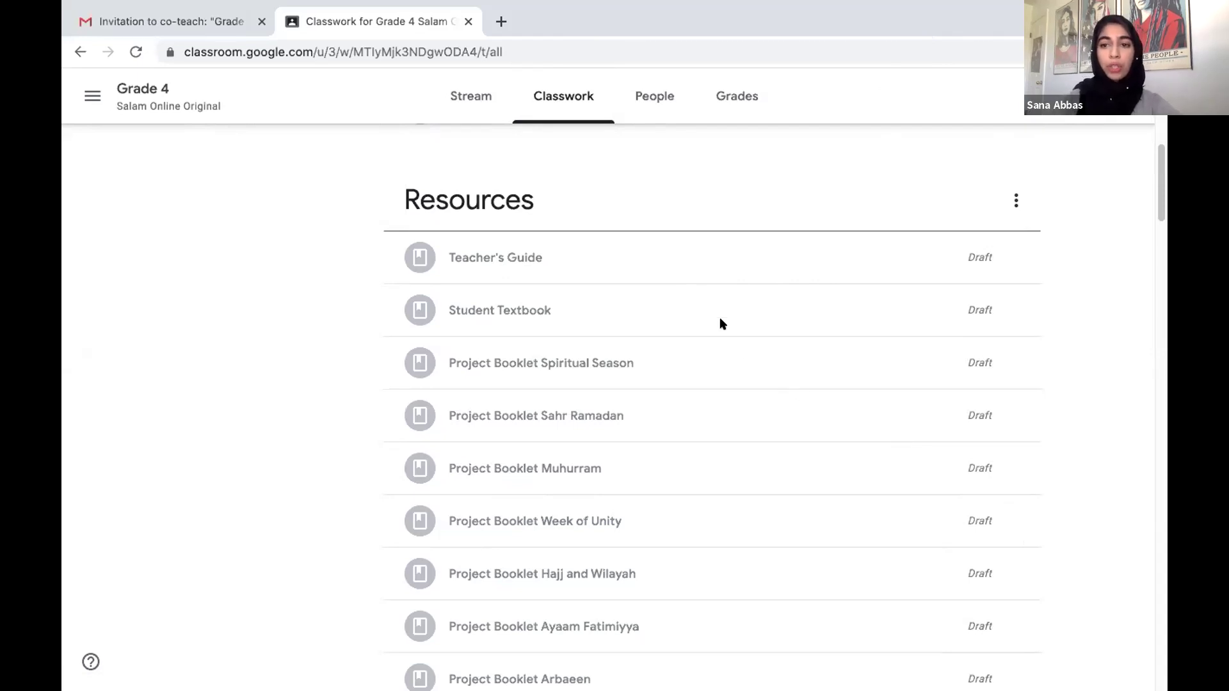
scroll(636, 272, "down", 1)
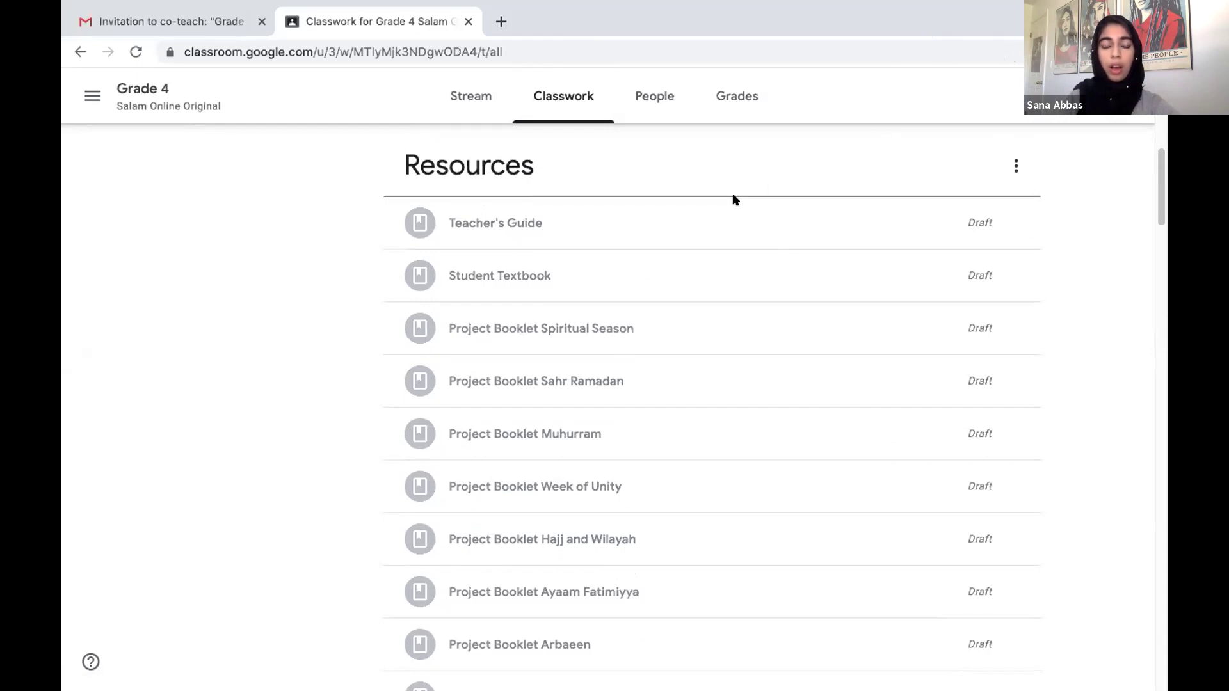
Preview Grade 4 Teacher's Guide.pdf and open it in a new window.
left_click(627, 236)
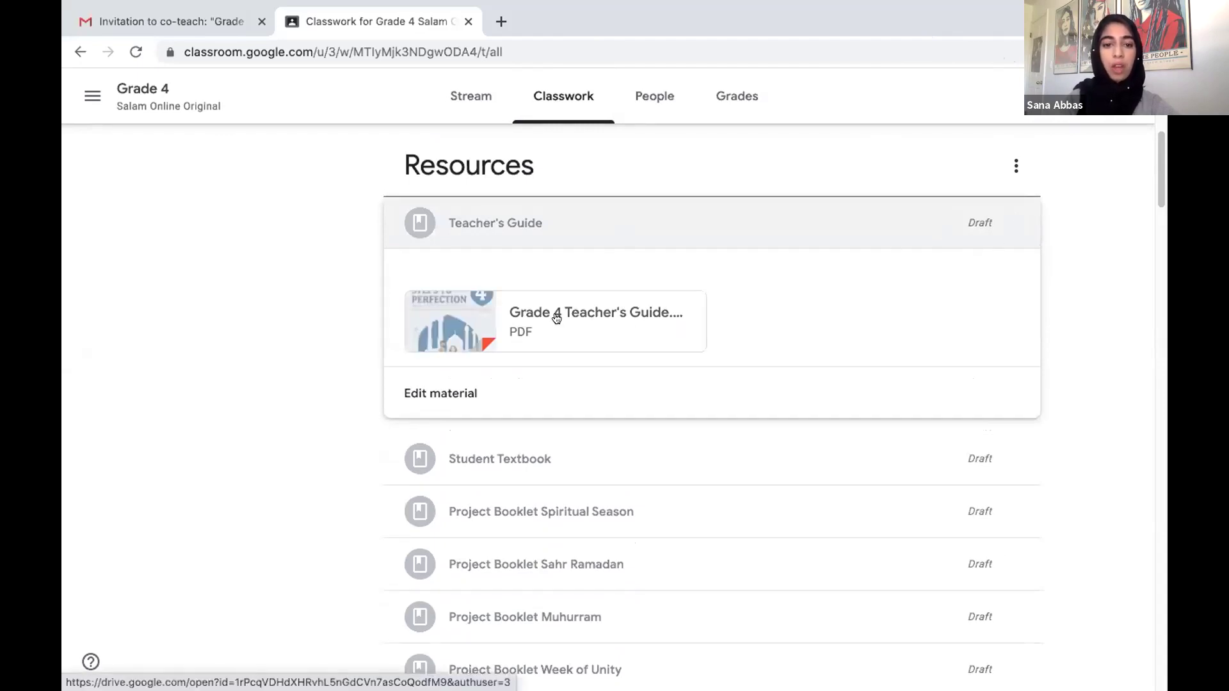
left_click(536, 316)
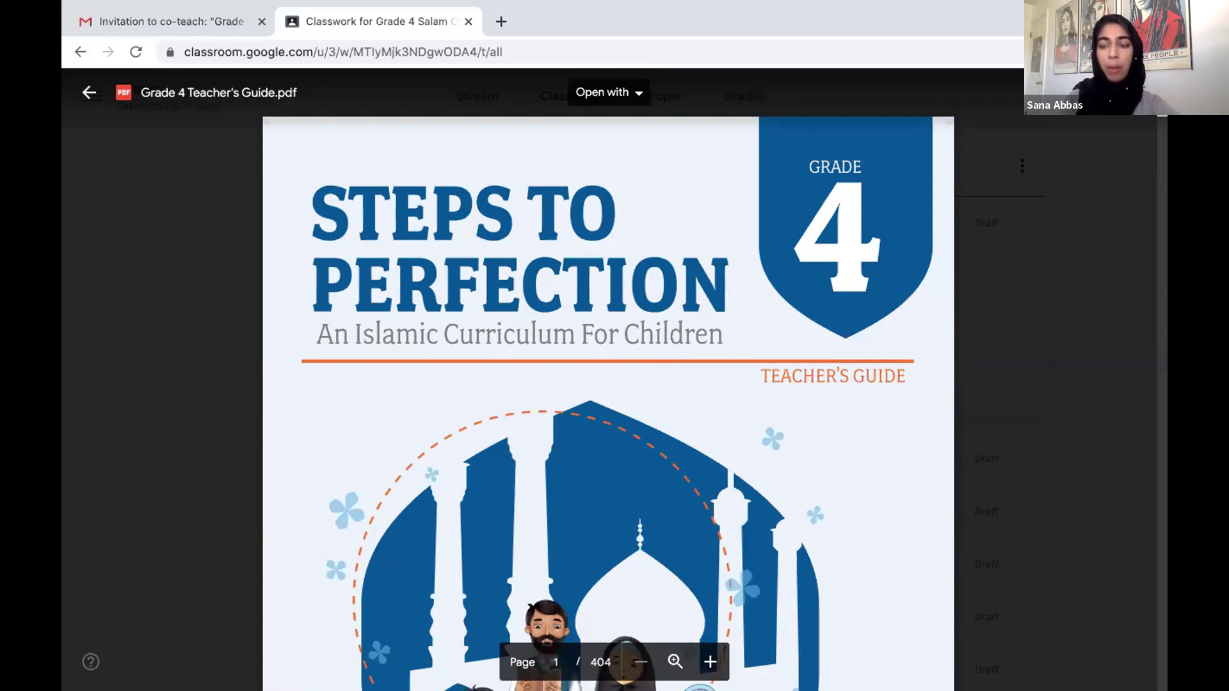
left_click(1143, 92)
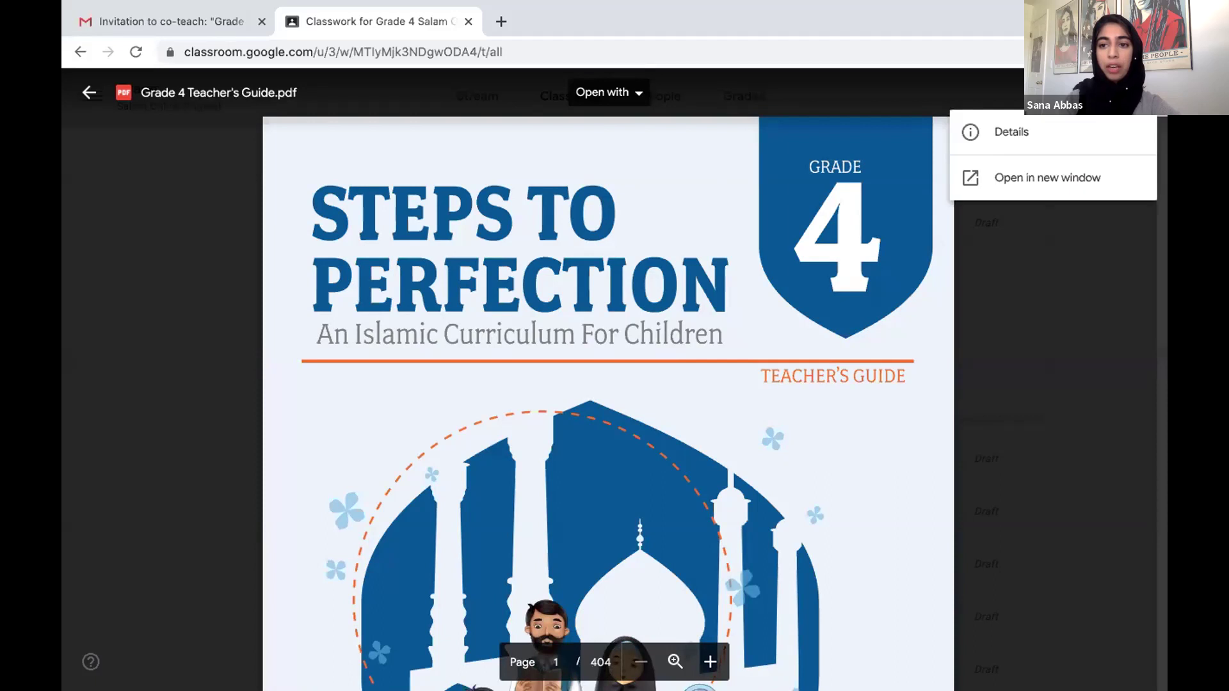
left_click(1091, 176)
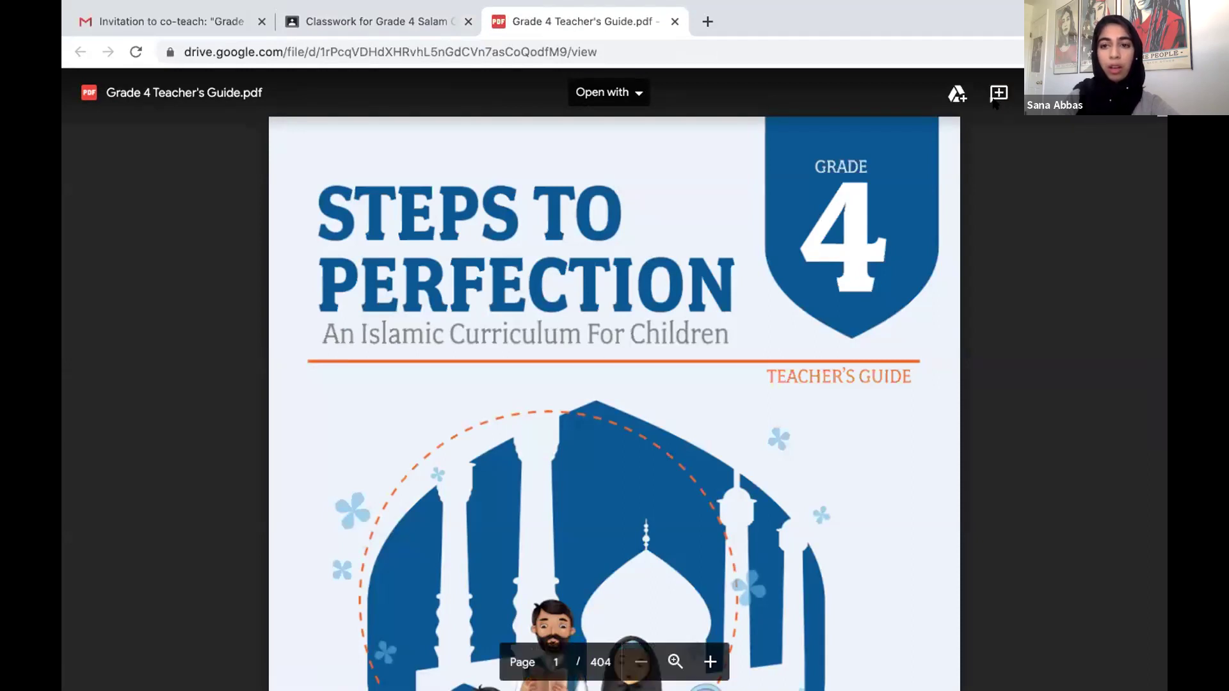
Check the guide's actions menu in Drive, then close the Grade 4 Teacher's Guide.pdf tab.
left_click(1082, 93)
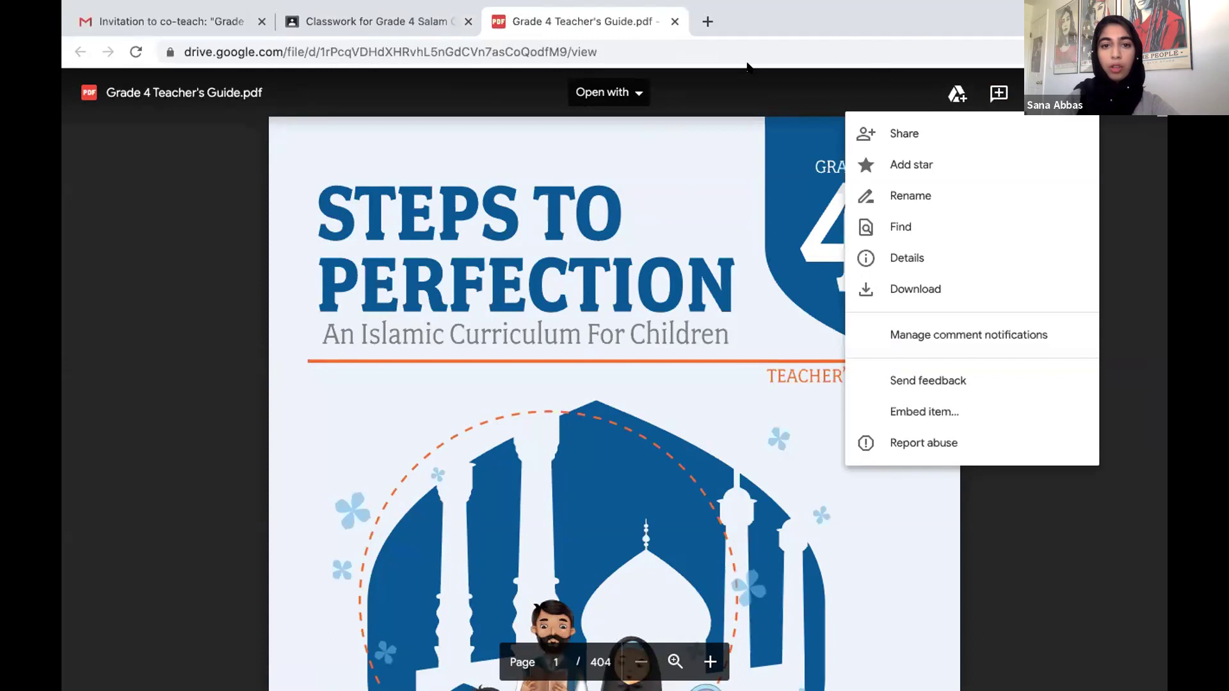
left_click(667, 23)
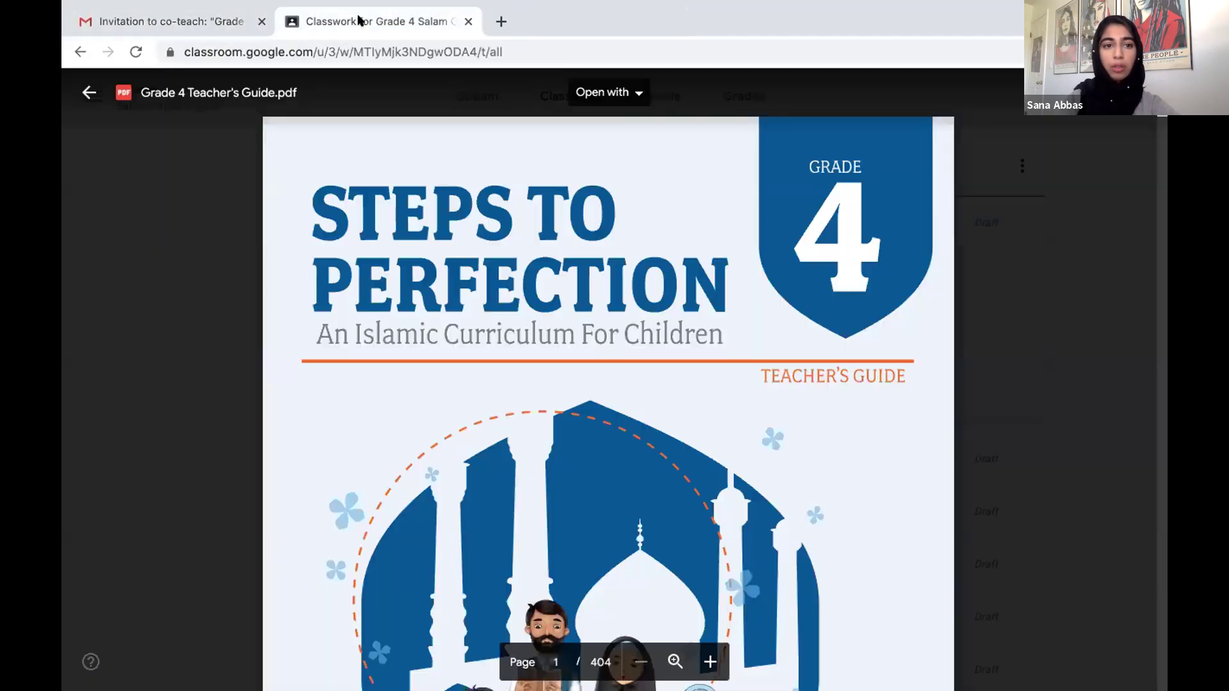
Close the Teacher's Guide preview and expand the Student Textbook material under Resources.
left_click(88, 94)
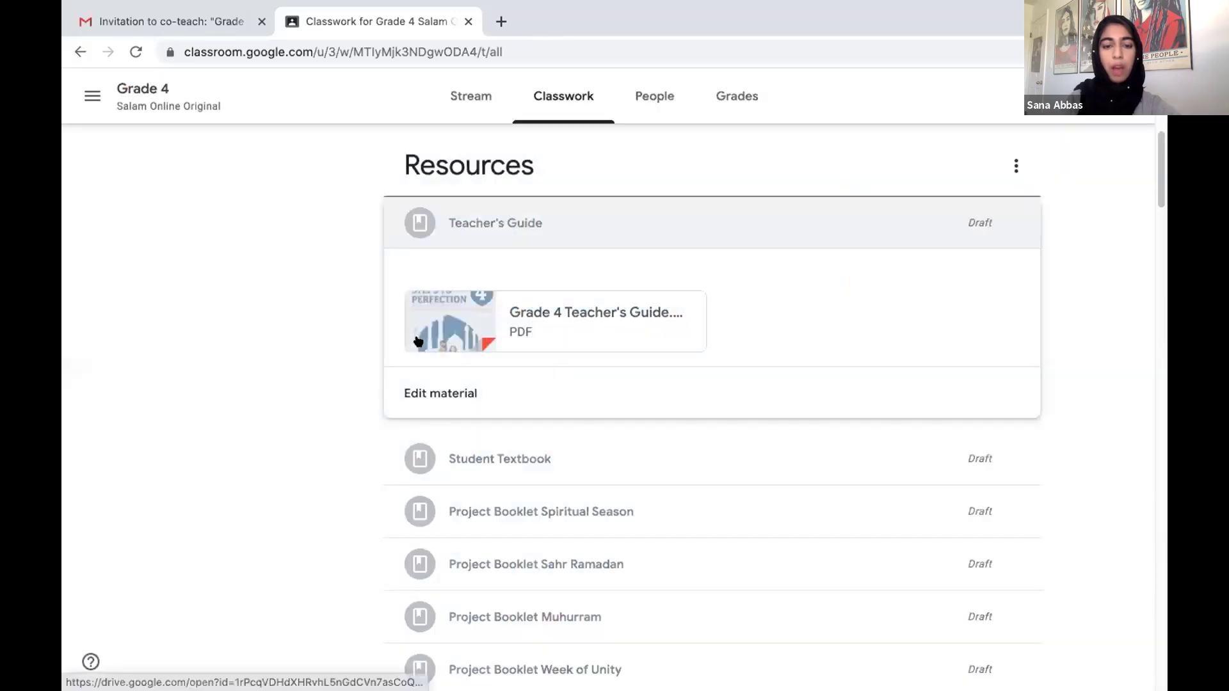
scroll(631, 329, "up", 3)
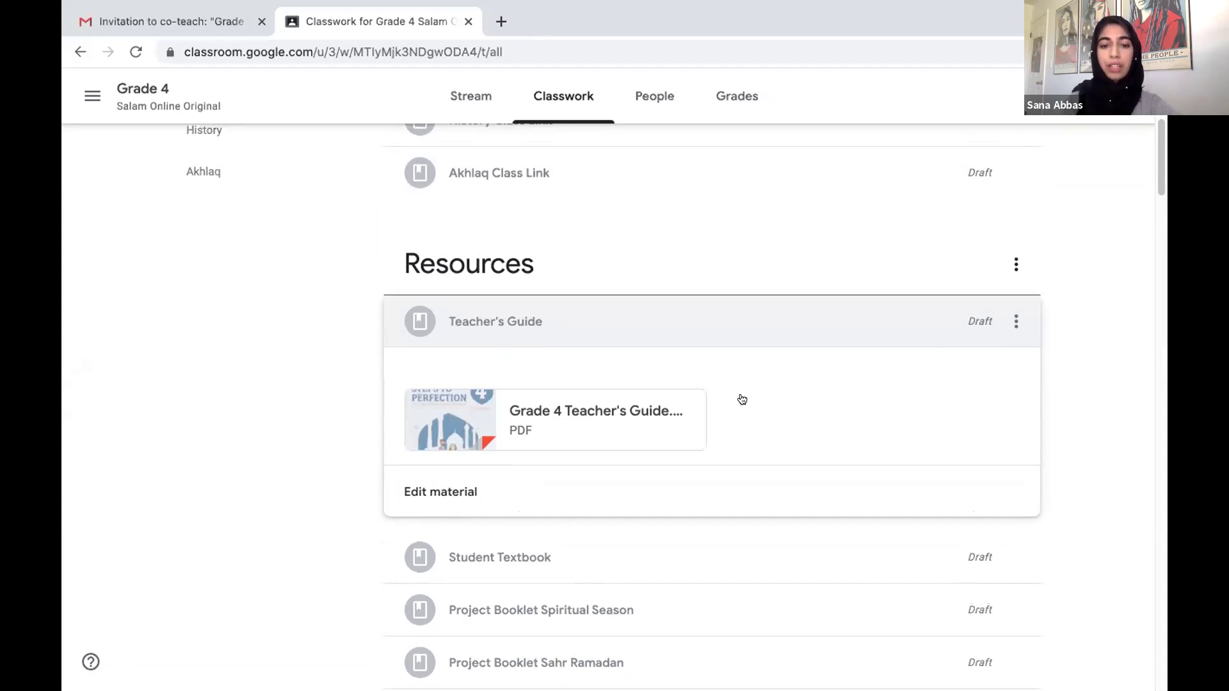
scroll(741, 399, "down", 2)
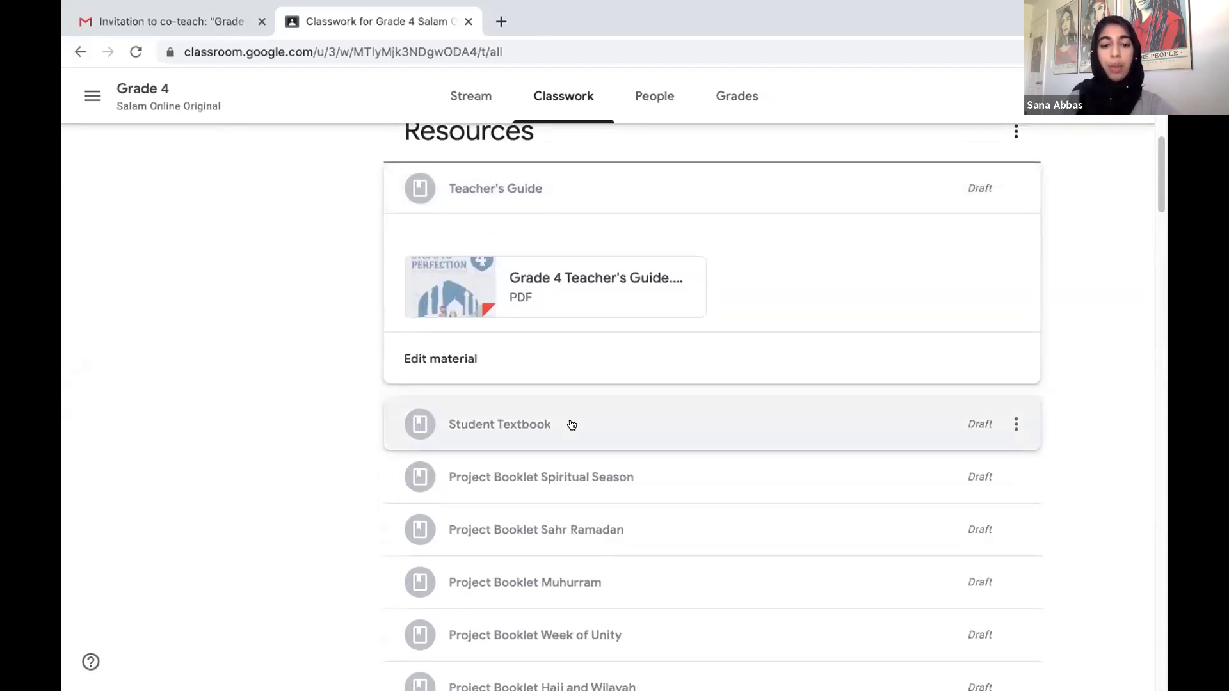
left_click(571, 425)
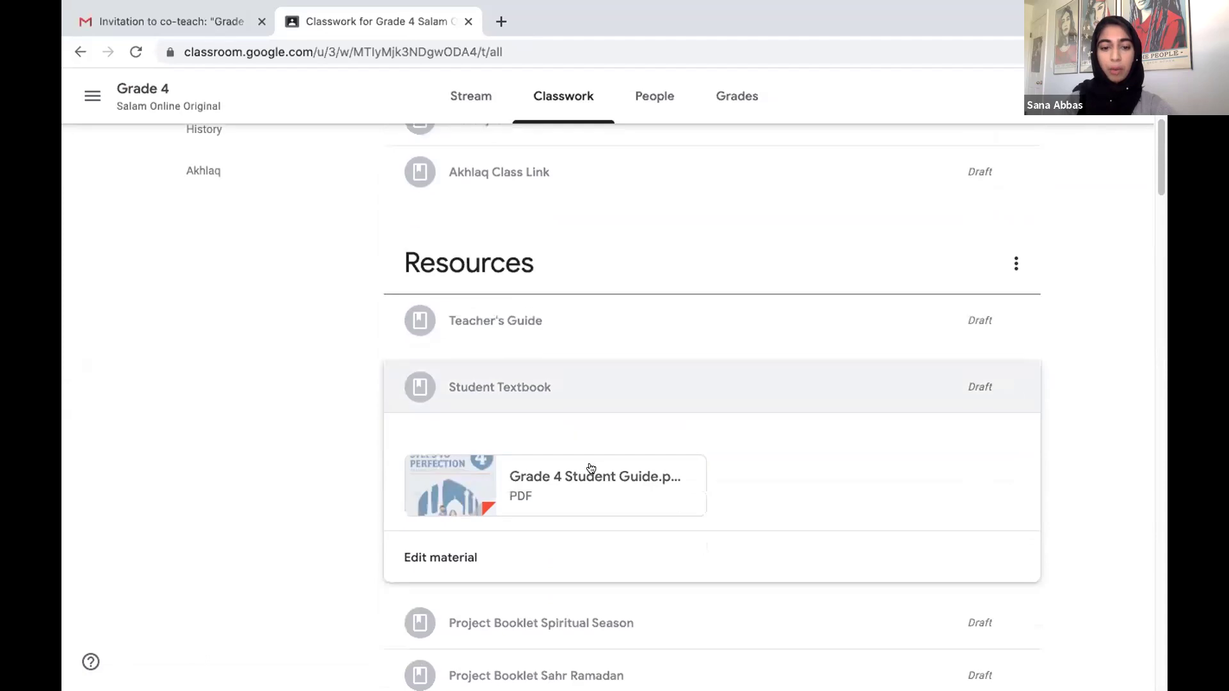
left_click(589, 474)
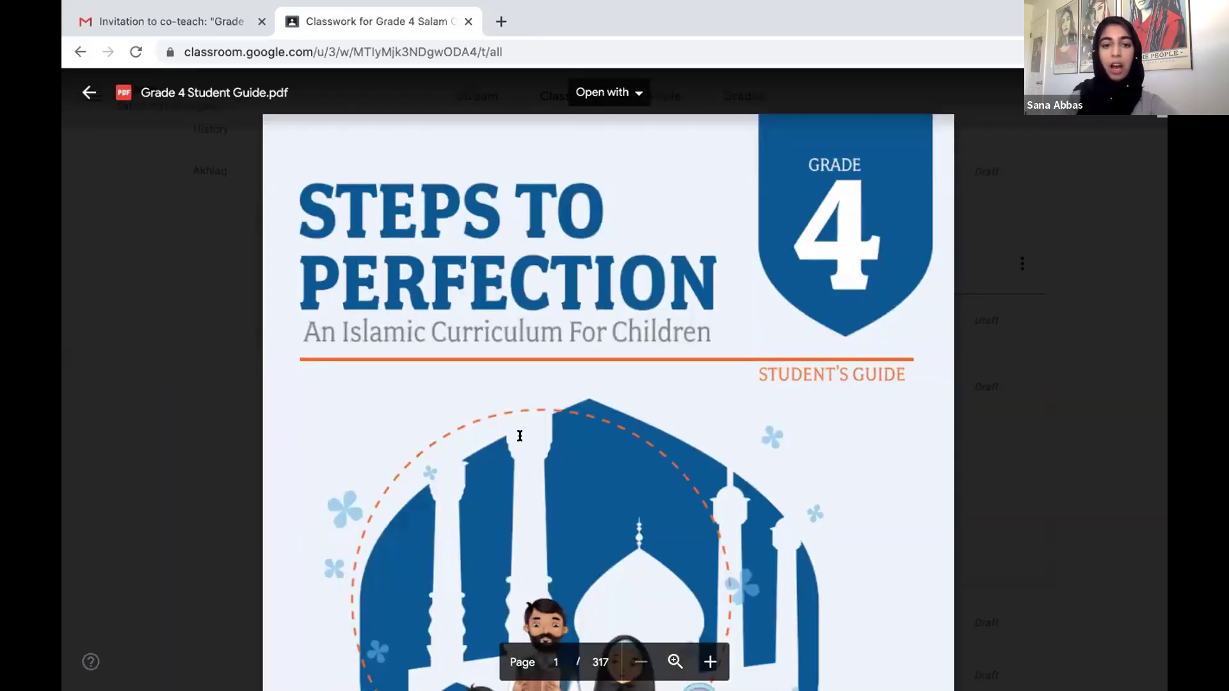
scroll(519, 436, "down", 3)
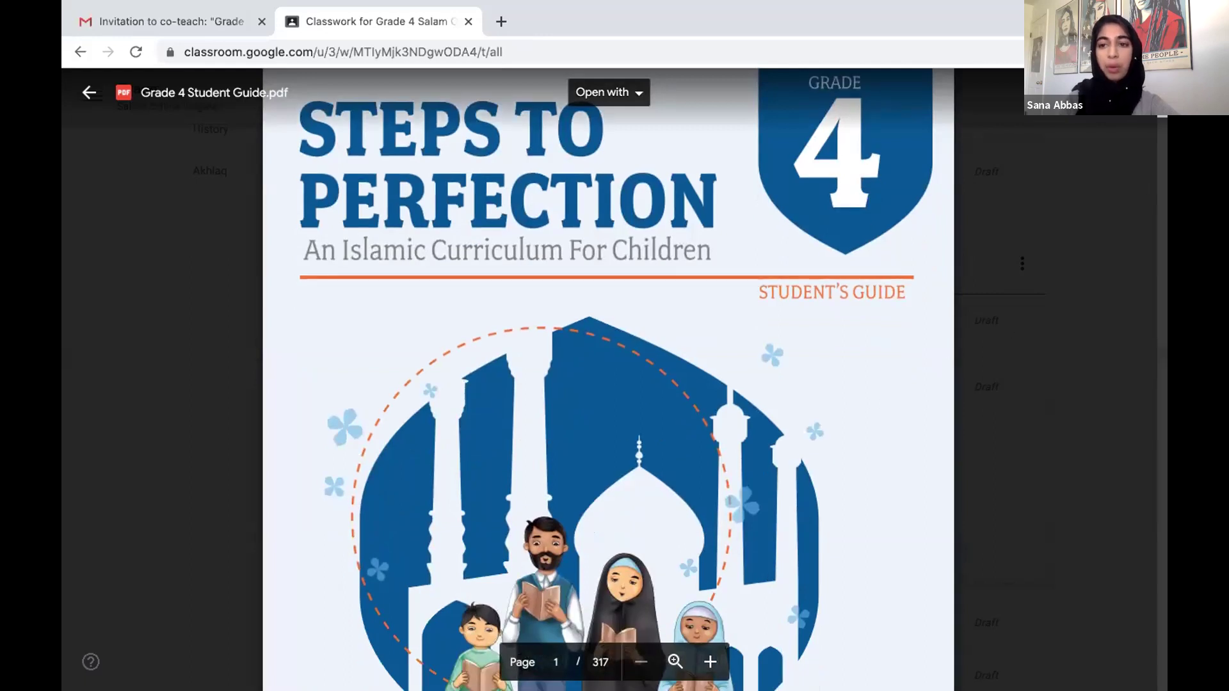
left_click(1143, 92)
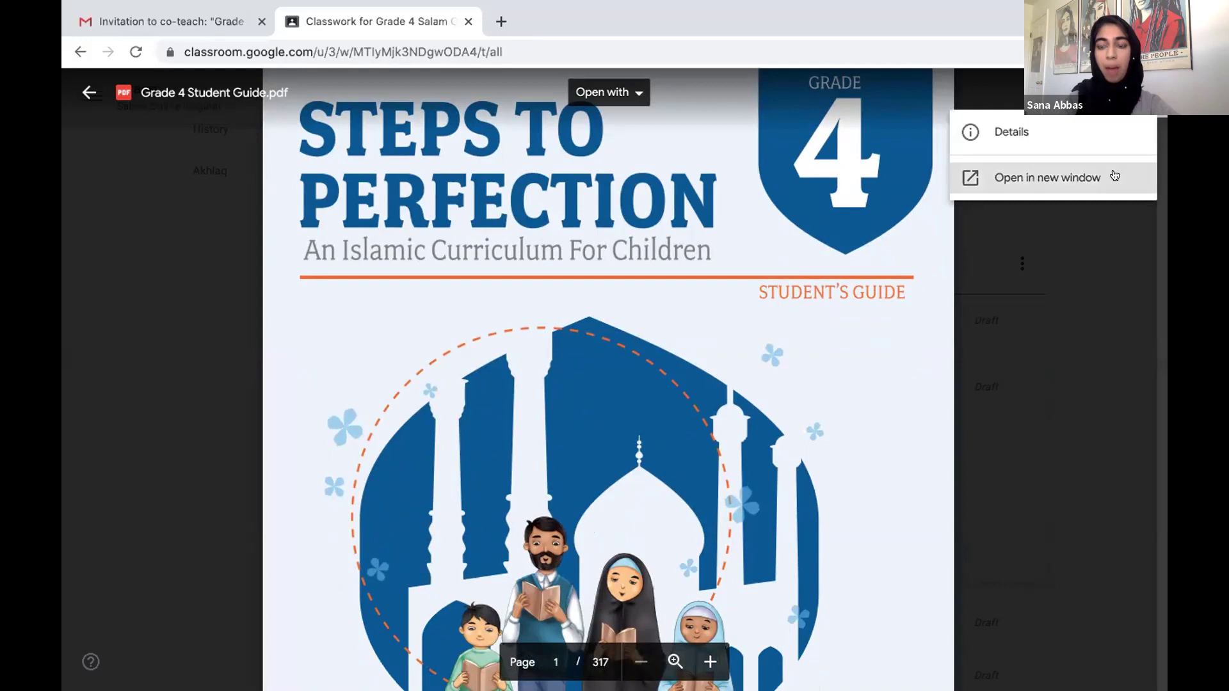
left_click(674, 506)
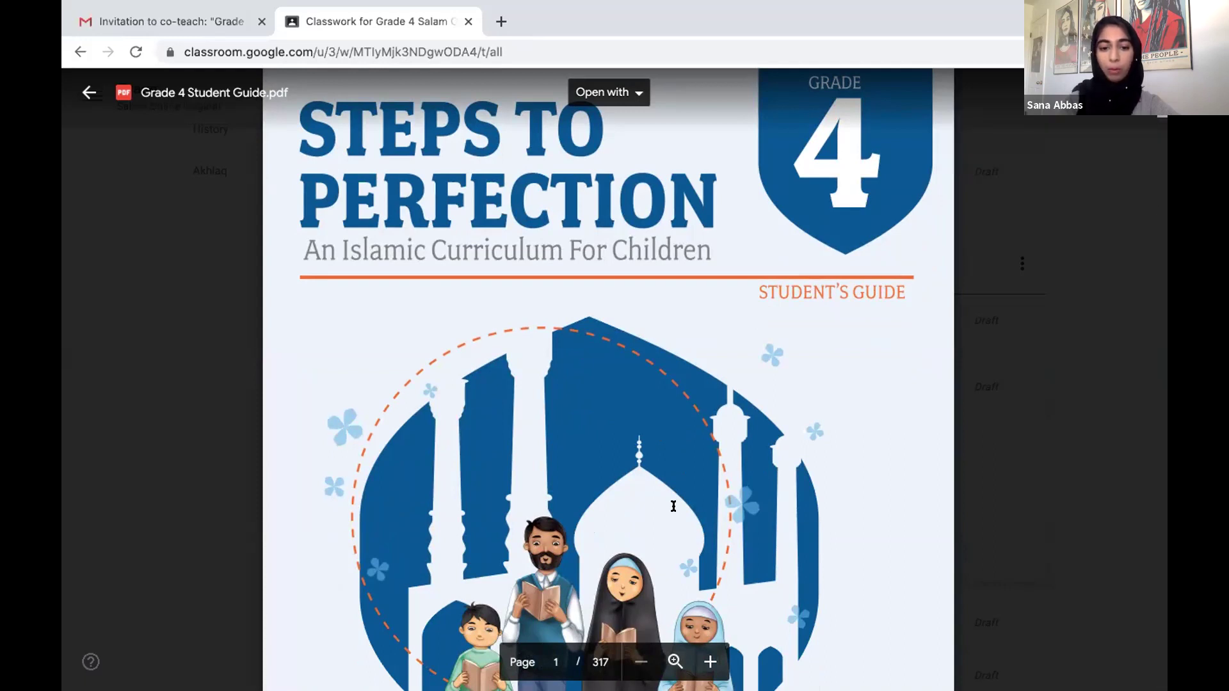
scroll(673, 506, "down", 10)
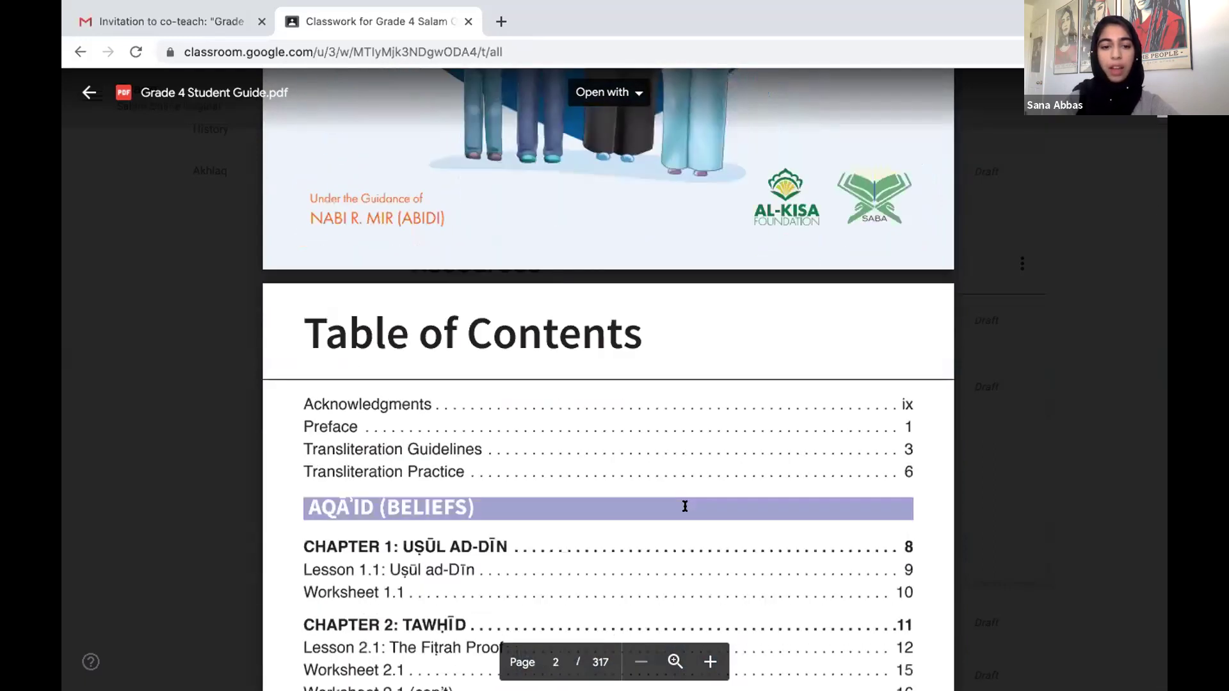
scroll(685, 506, "down", 4)
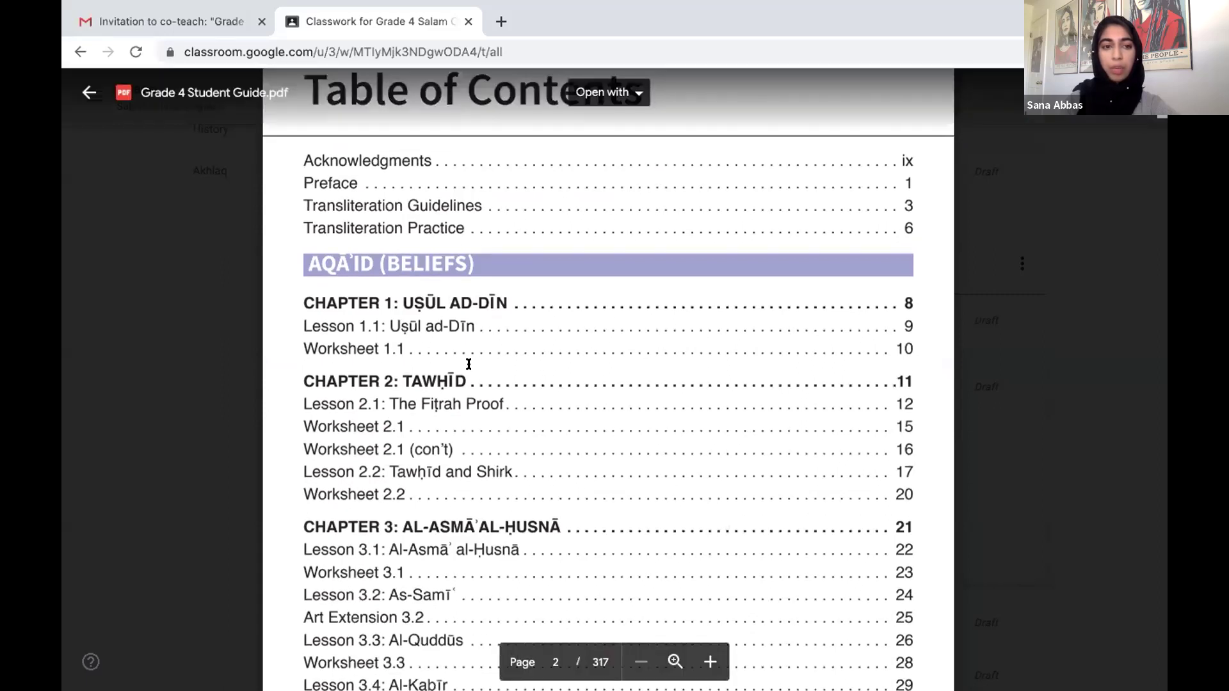
scroll(468, 363, "down", 1)
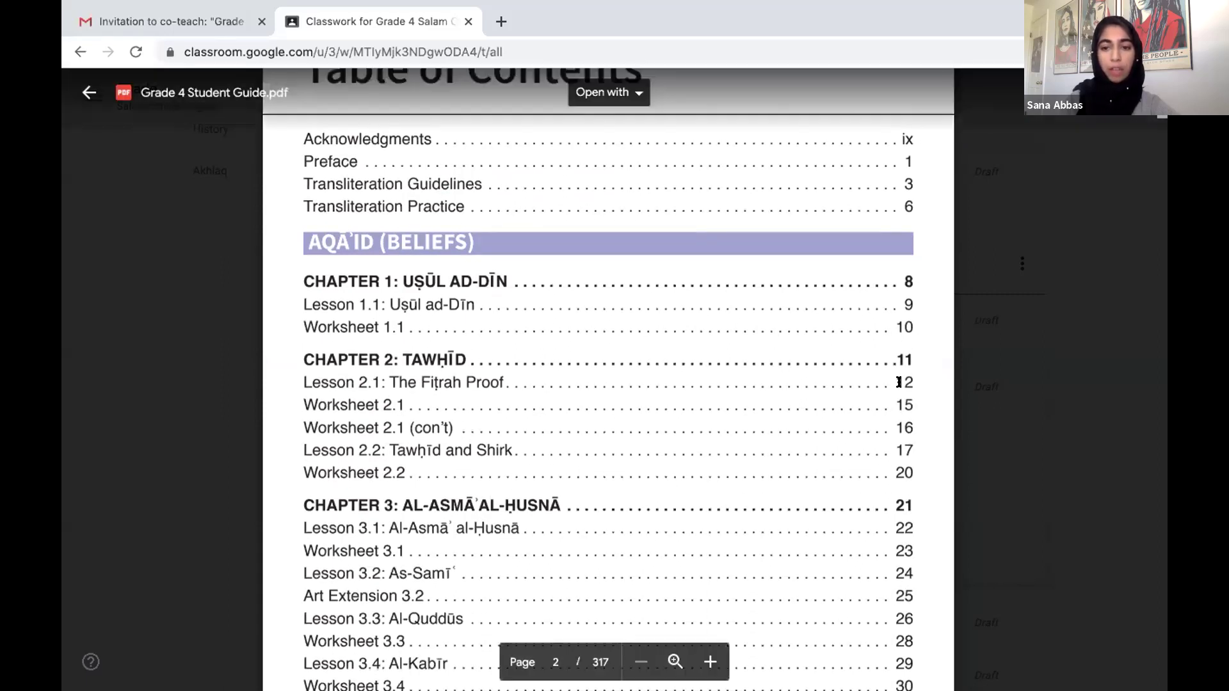
left_click(1012, 422)
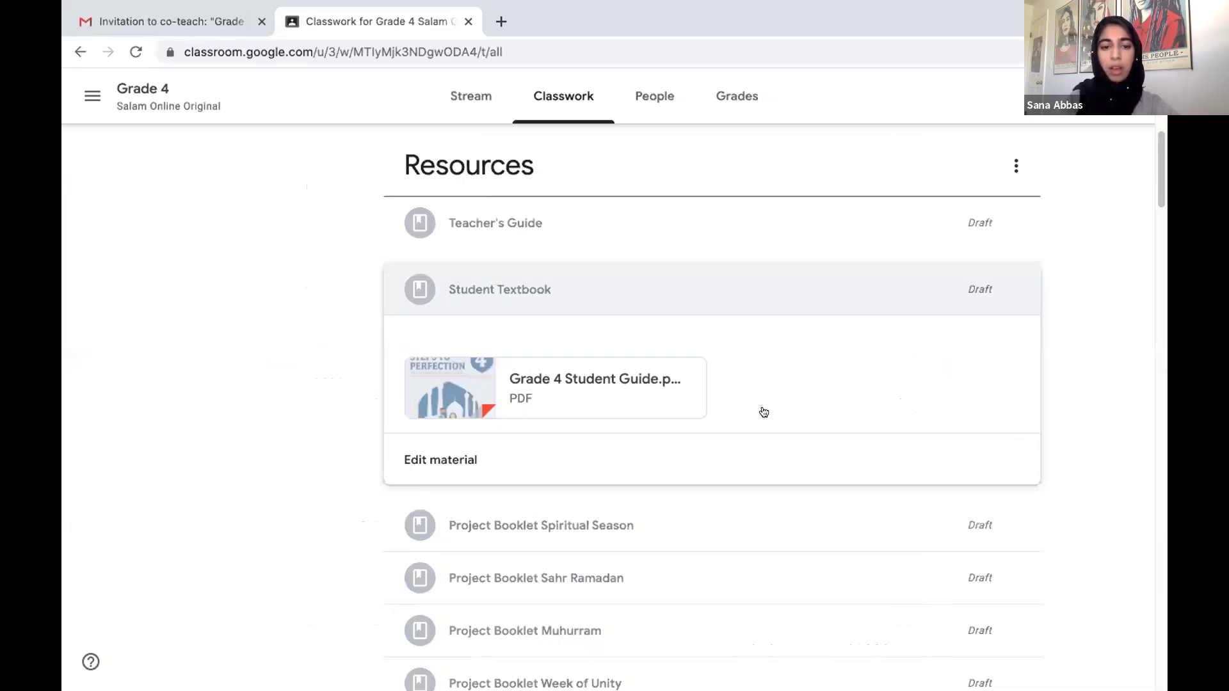
mouse_move(972, 292)
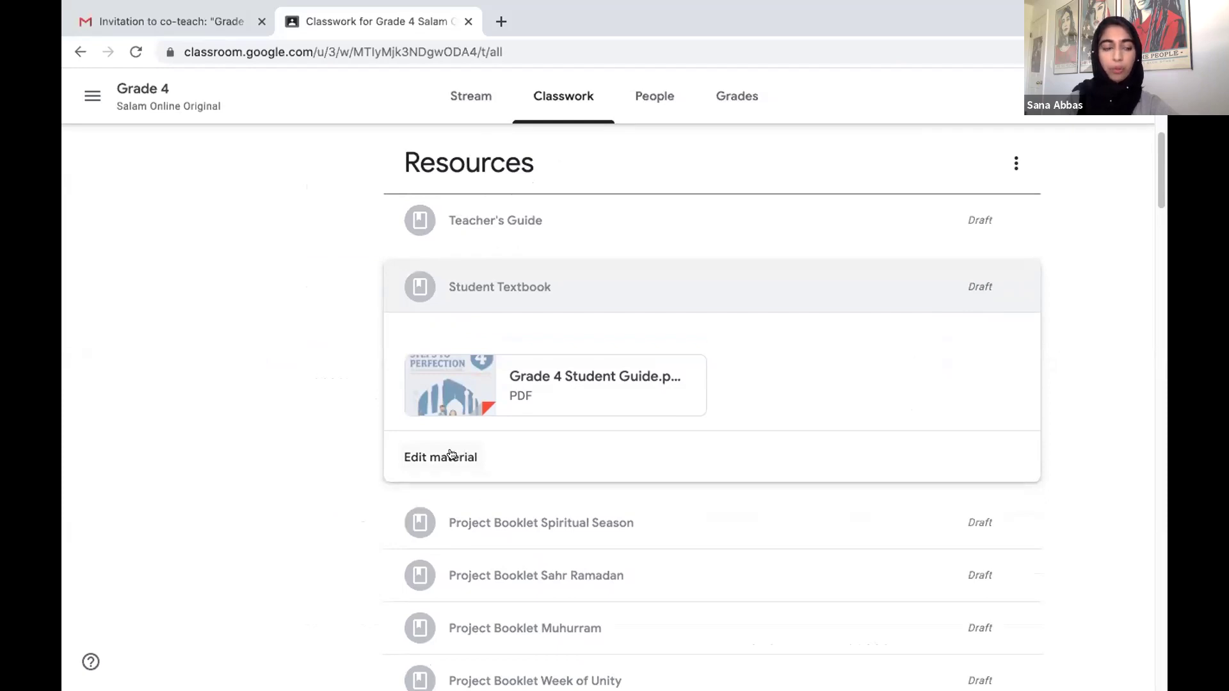
scroll(451, 454, "down", 5)
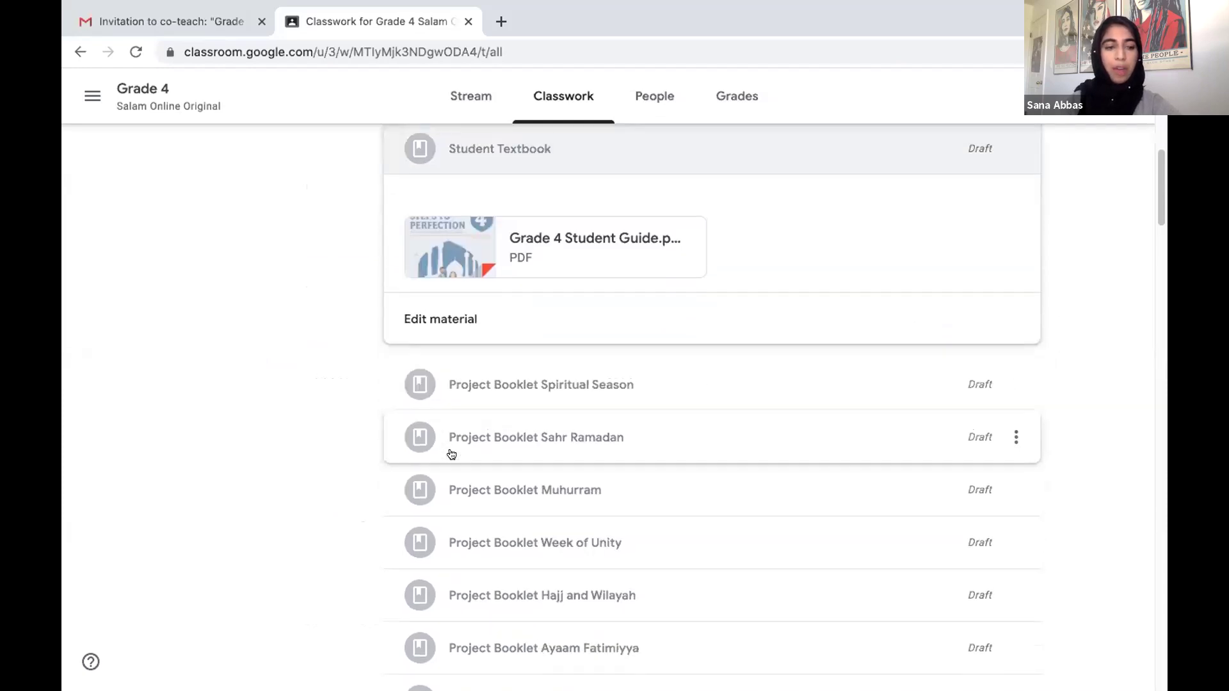
Expand Project Booklet Spiritual Season and read 2020SpiritualSeason-final.pdf to page 3.
scroll(529, 403, "up", 3)
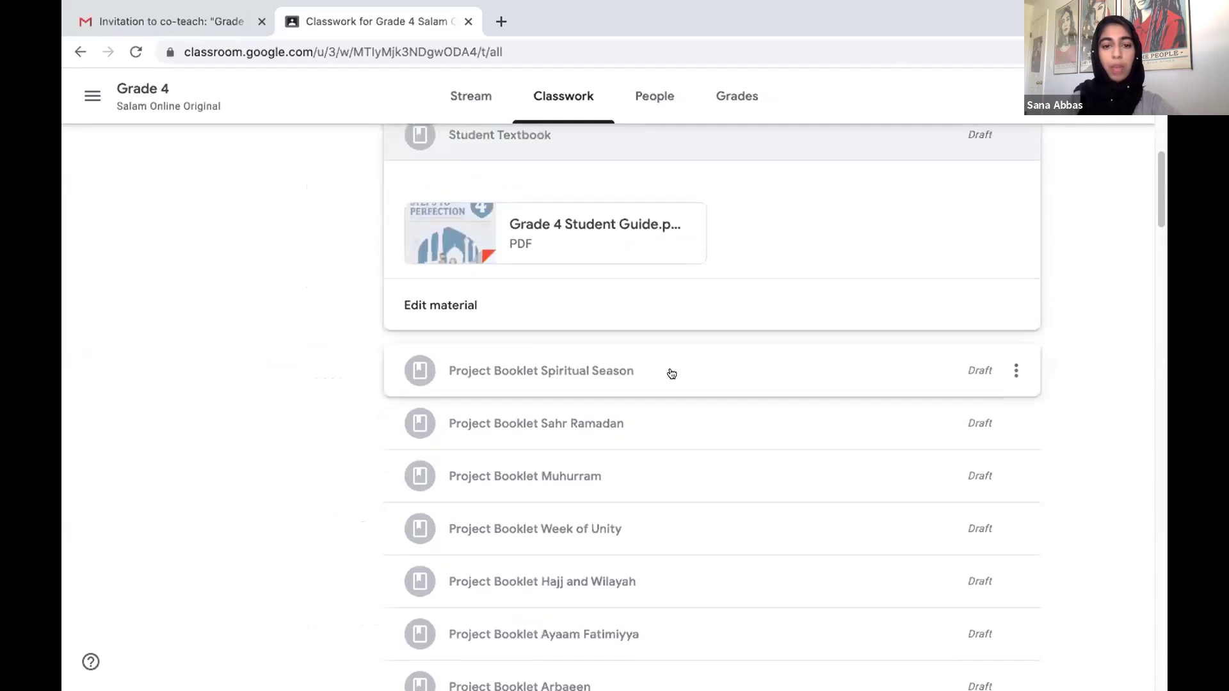
left_click(652, 392)
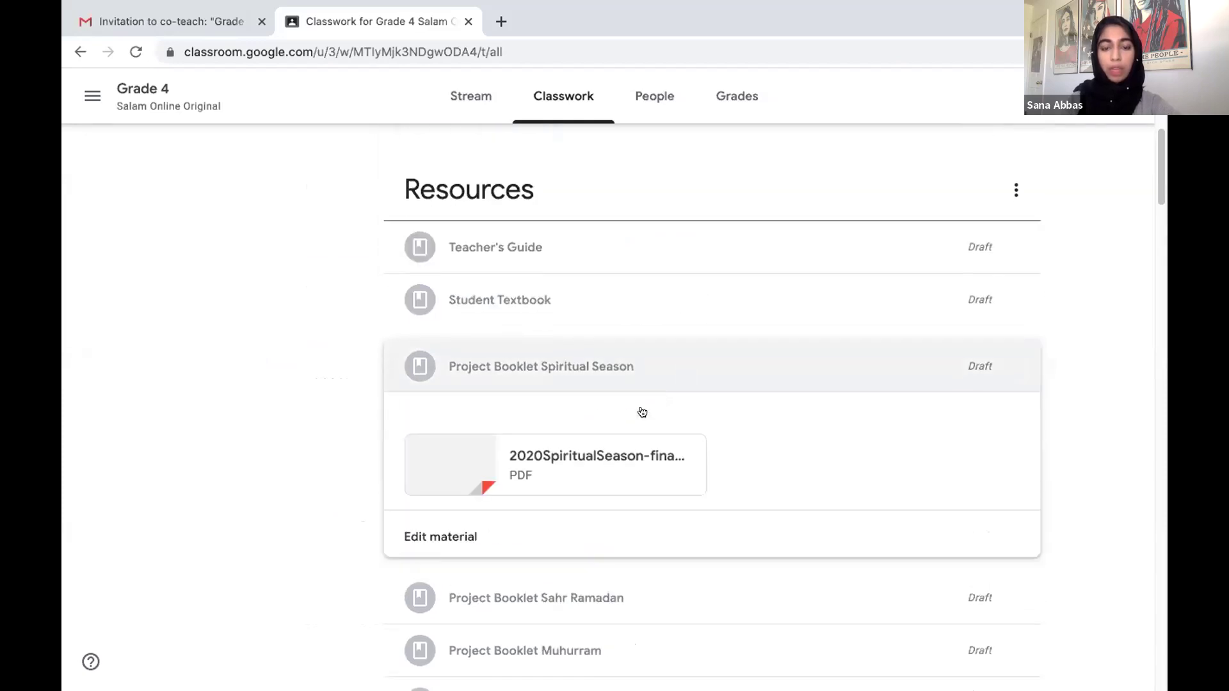
left_click(503, 403)
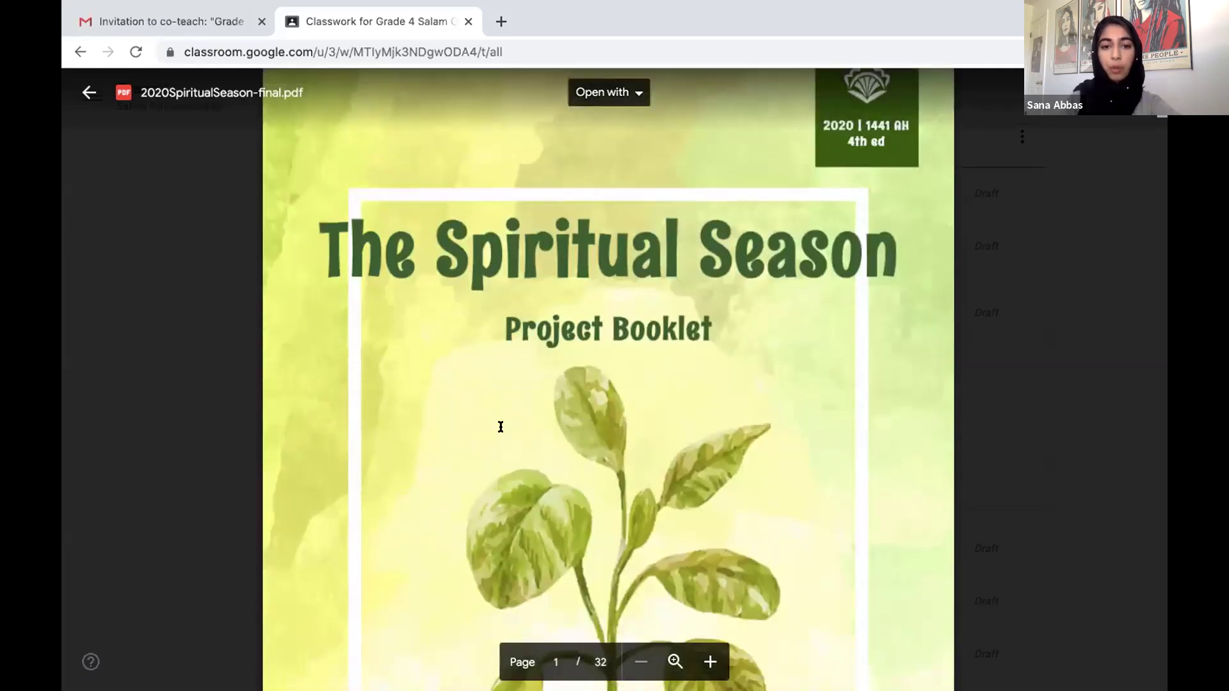
scroll(500, 427, "down", 5)
scroll(500, 427, "down", 5)
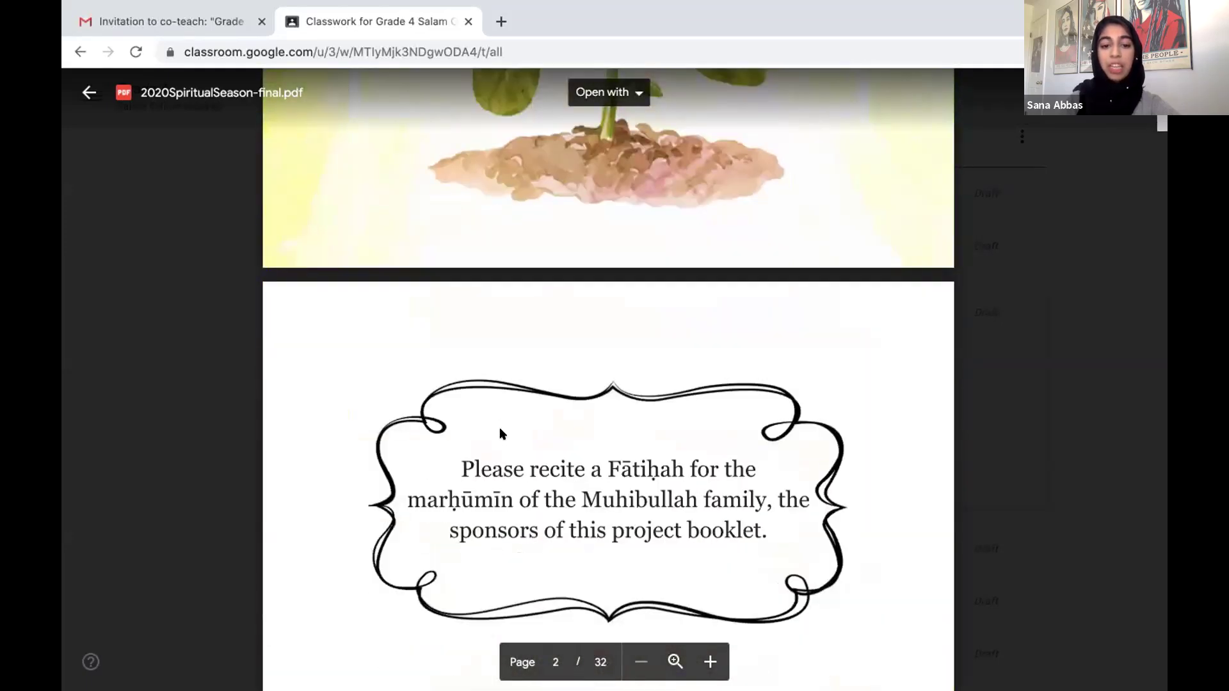
scroll(500, 434, "down", 15)
scroll(500, 433, "down", 4)
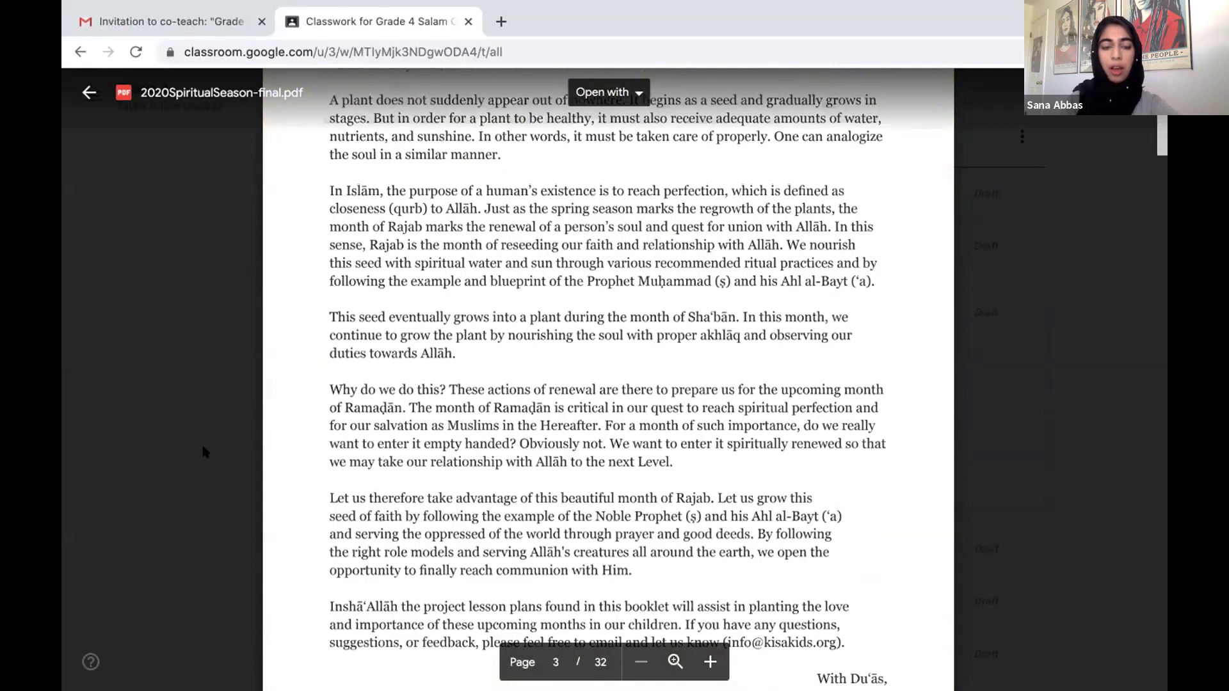
left_click(236, 453)
Expand Attendance Form under Administration and open its Attendance Form Template spreadsheet.
scroll(341, 440, "down", 9)
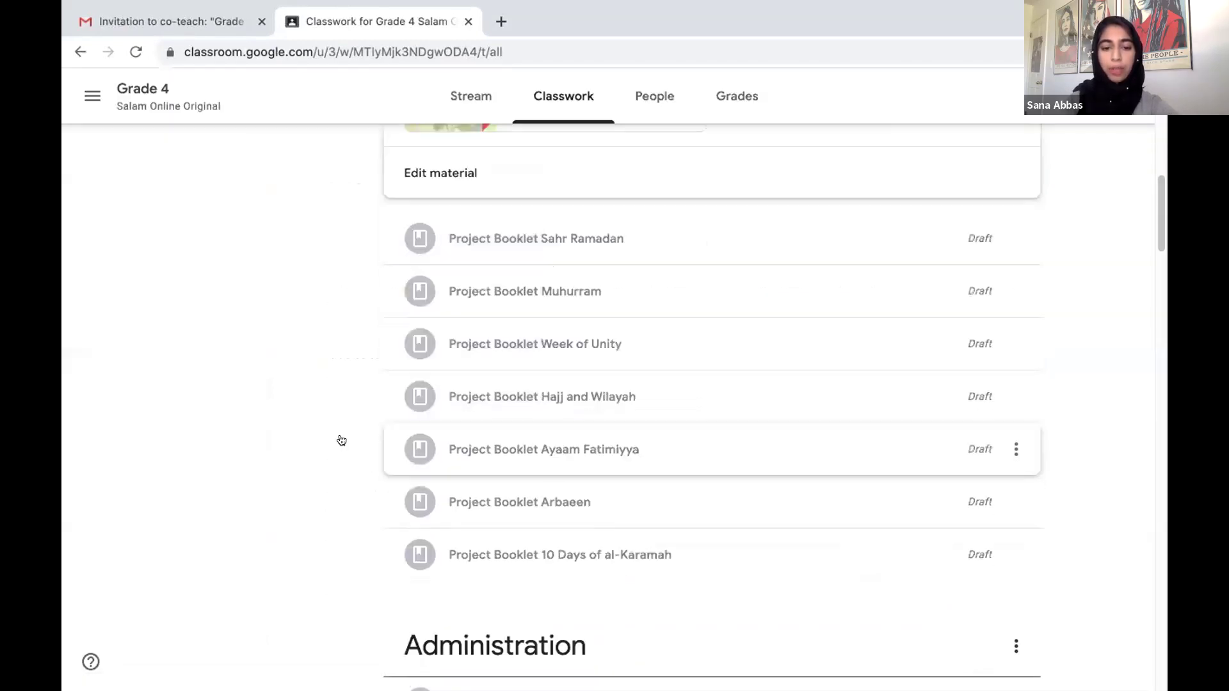
scroll(555, 458, "down", 1)
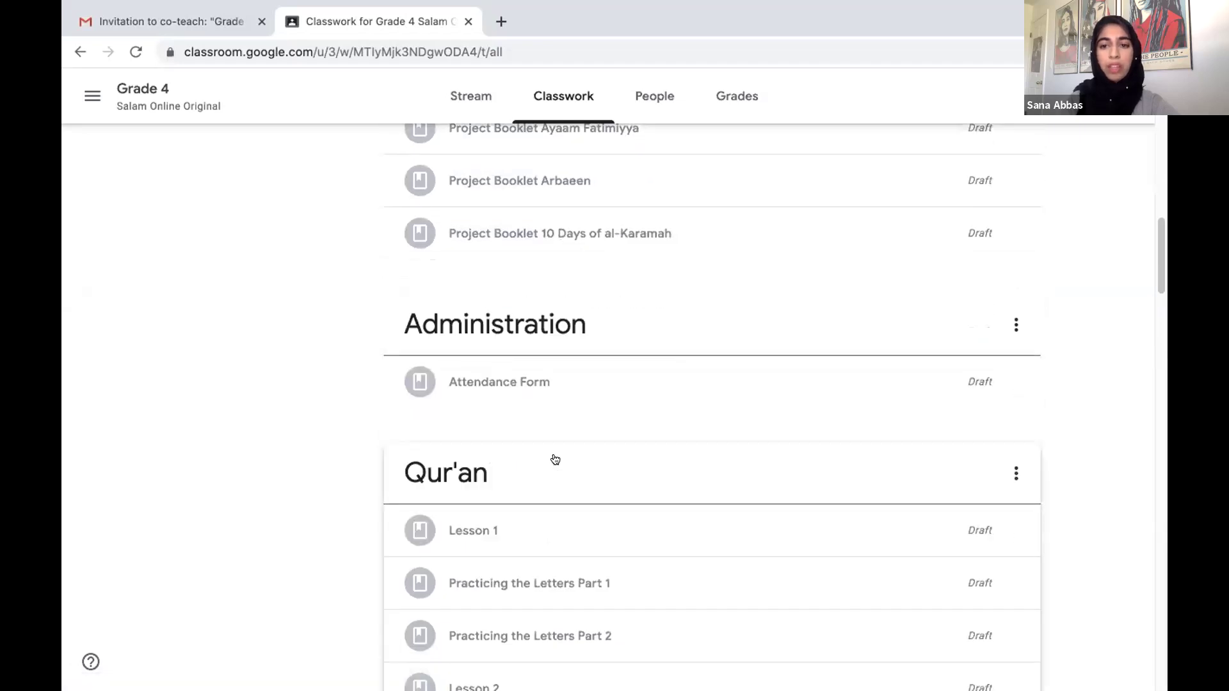
scroll(612, 348, "down", 1)
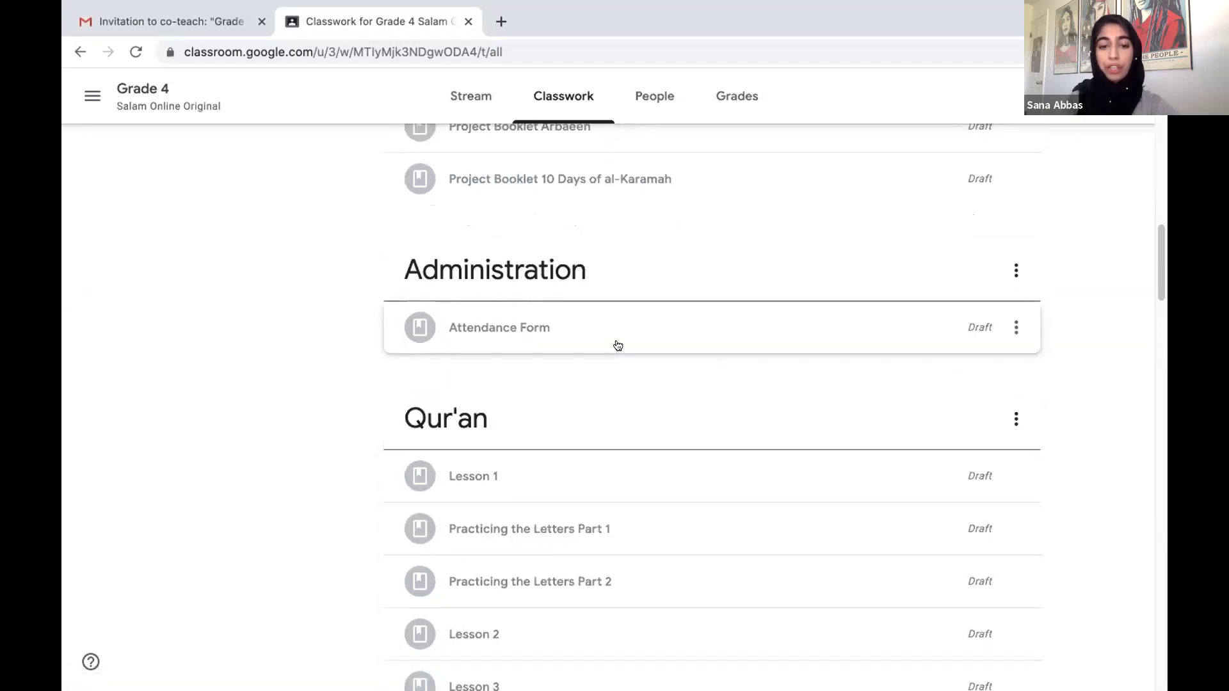
scroll(645, 346, "up", 1)
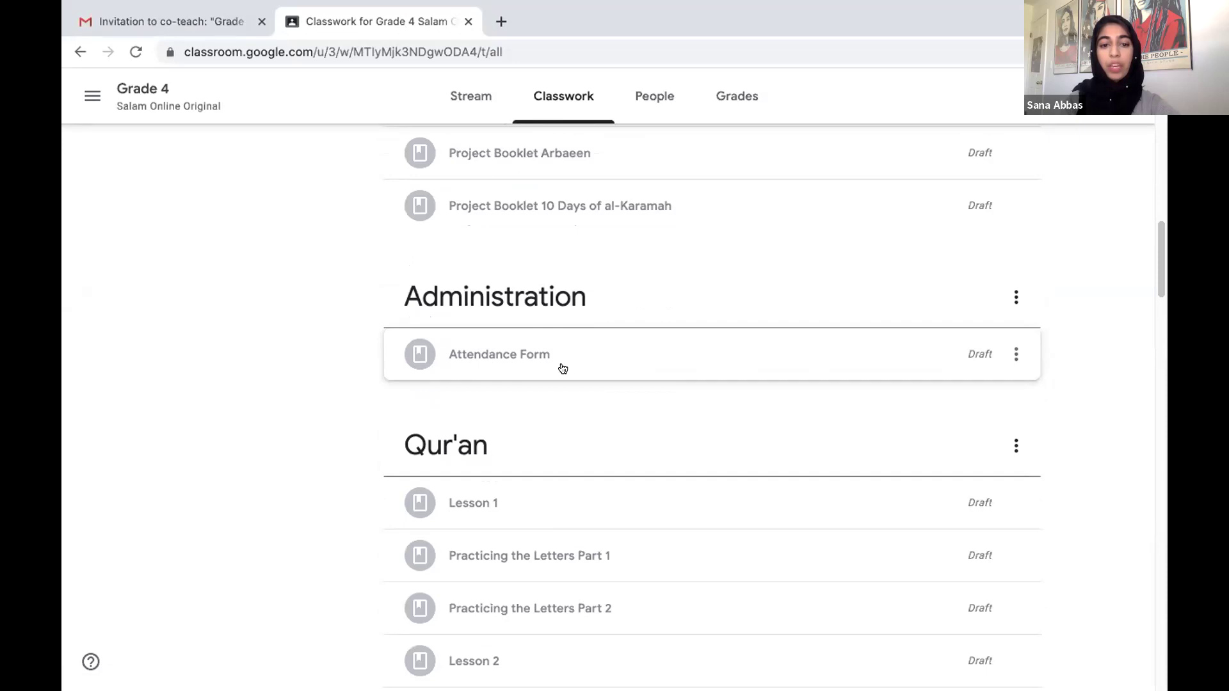
left_click(602, 370)
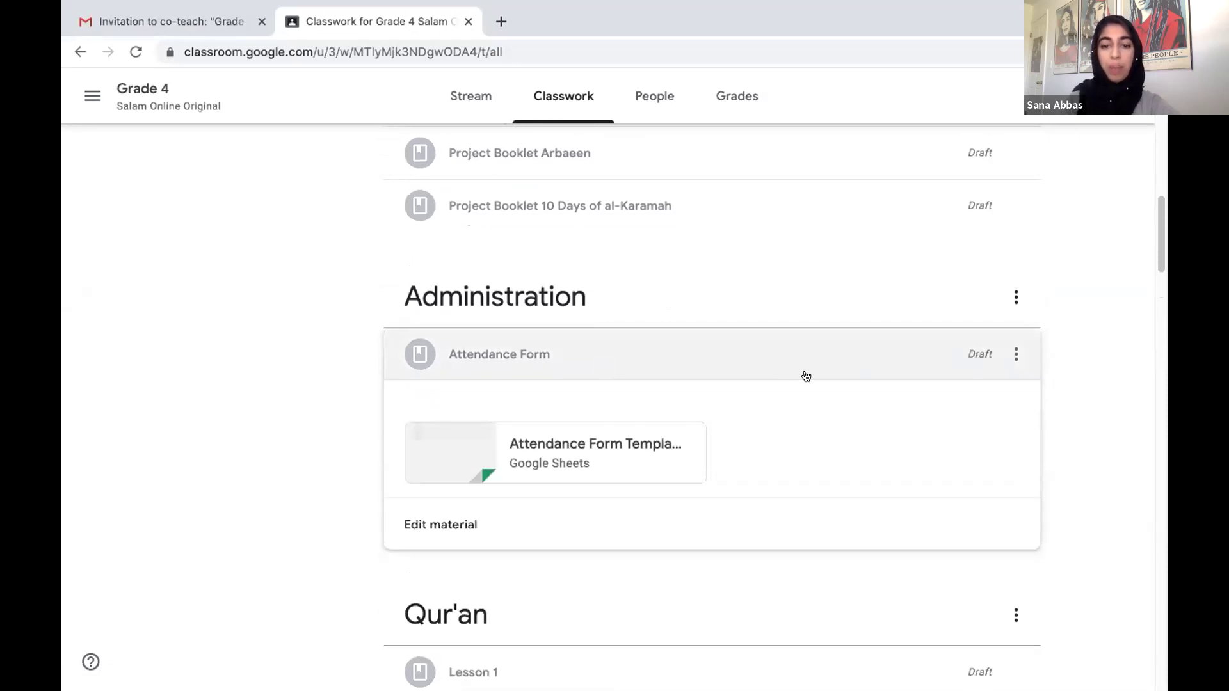
left_click(570, 452)
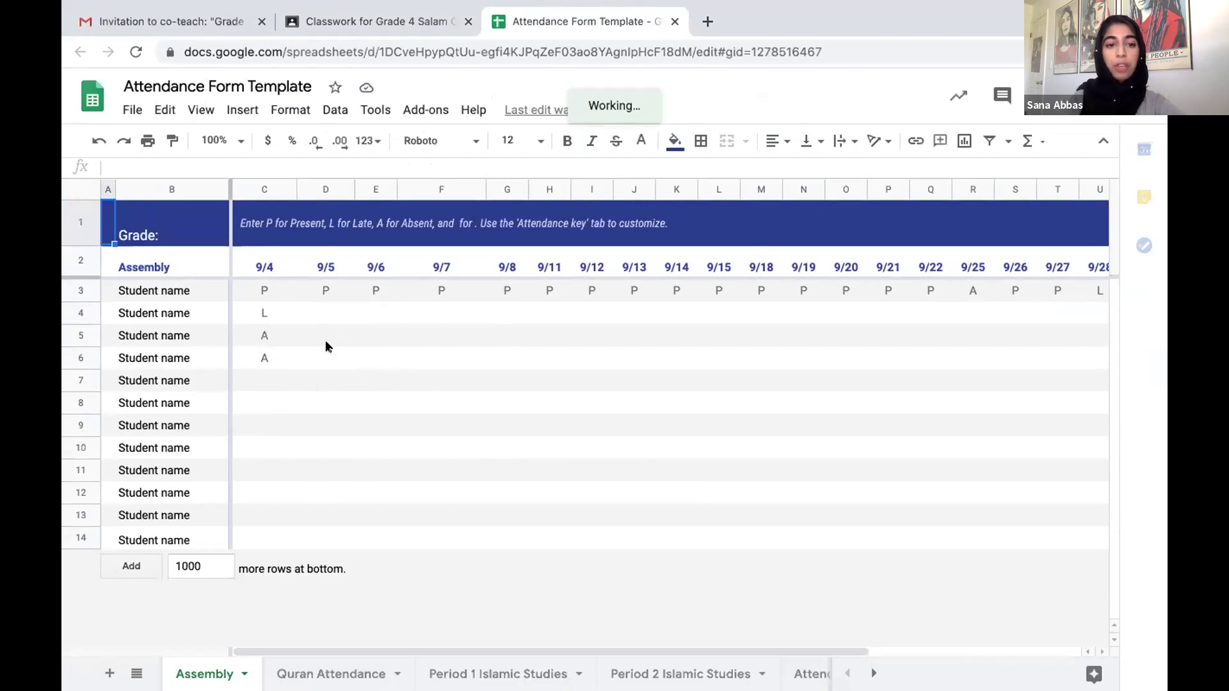
Make a copy of the attendance template named 'Attendance Form Template Grade 4'.
left_click(304, 402)
left_click(289, 401)
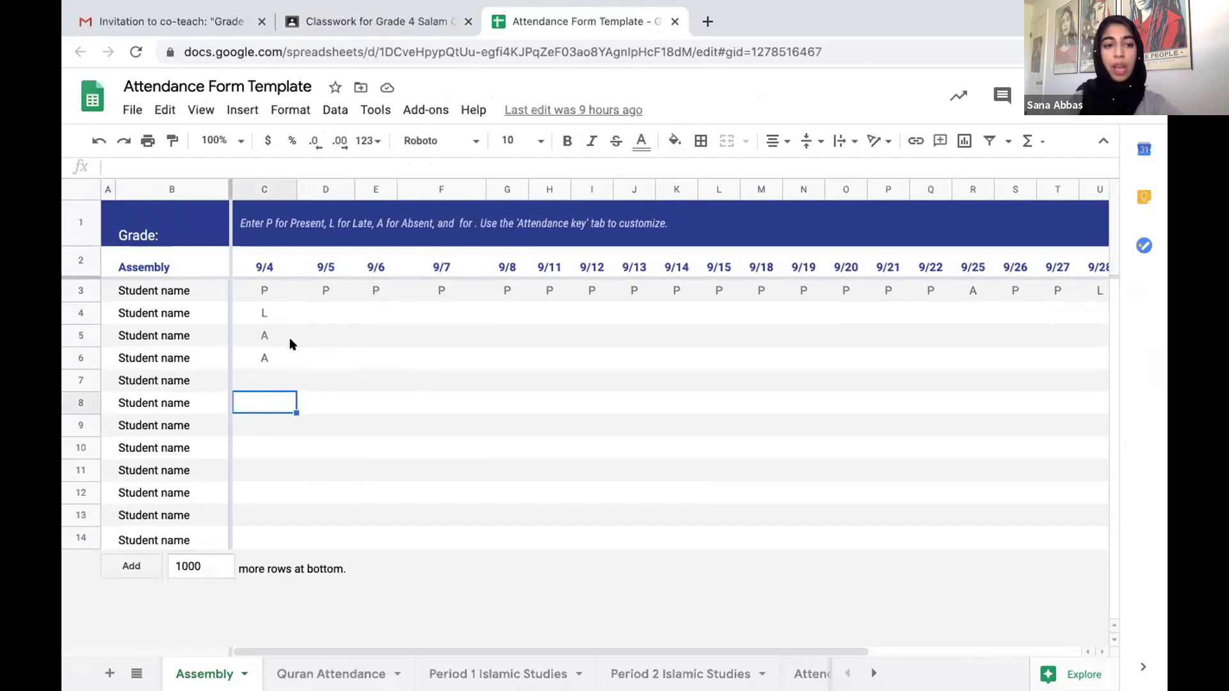
left_click(118, 112)
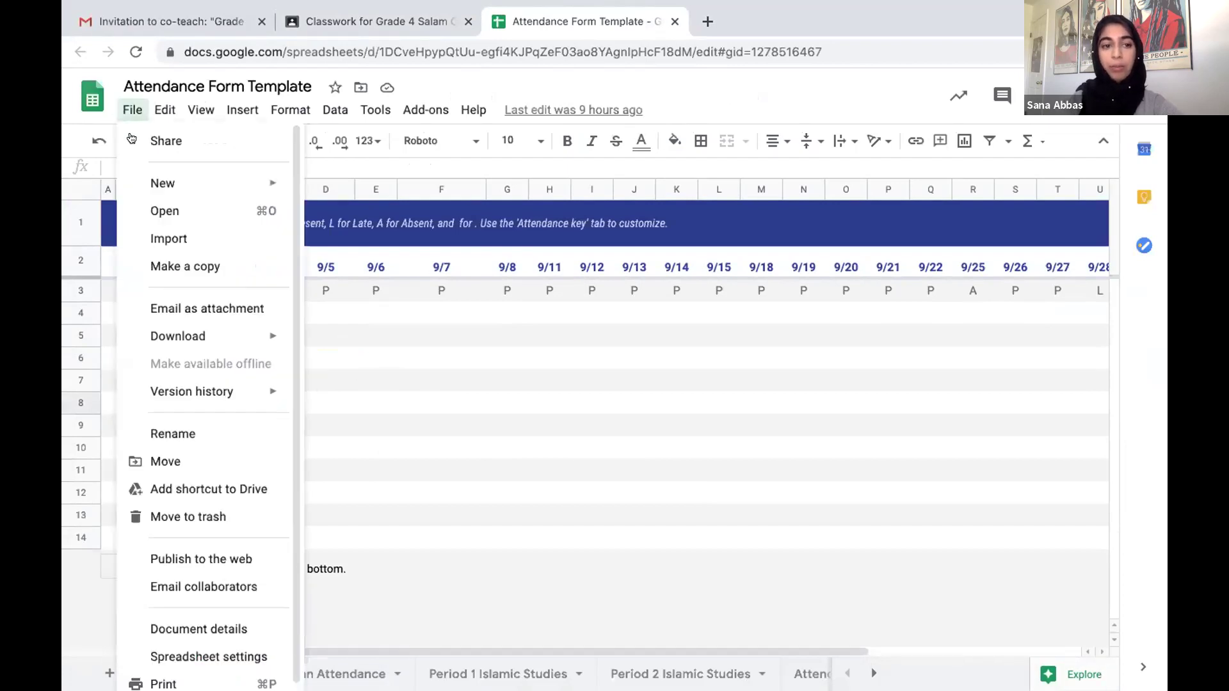
left_click(195, 265)
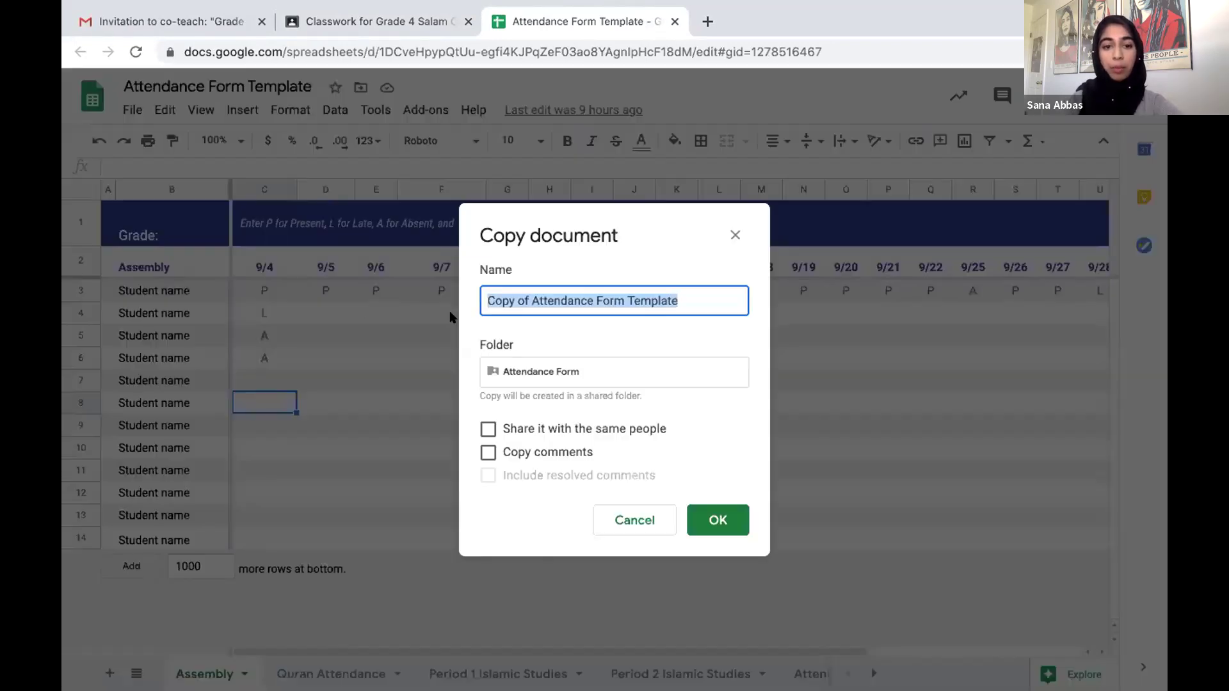
left_click(520, 300)
left_click_drag(530, 300, 487, 300)
key("BackSpace")
left_click(681, 310)
type("GRade 4")
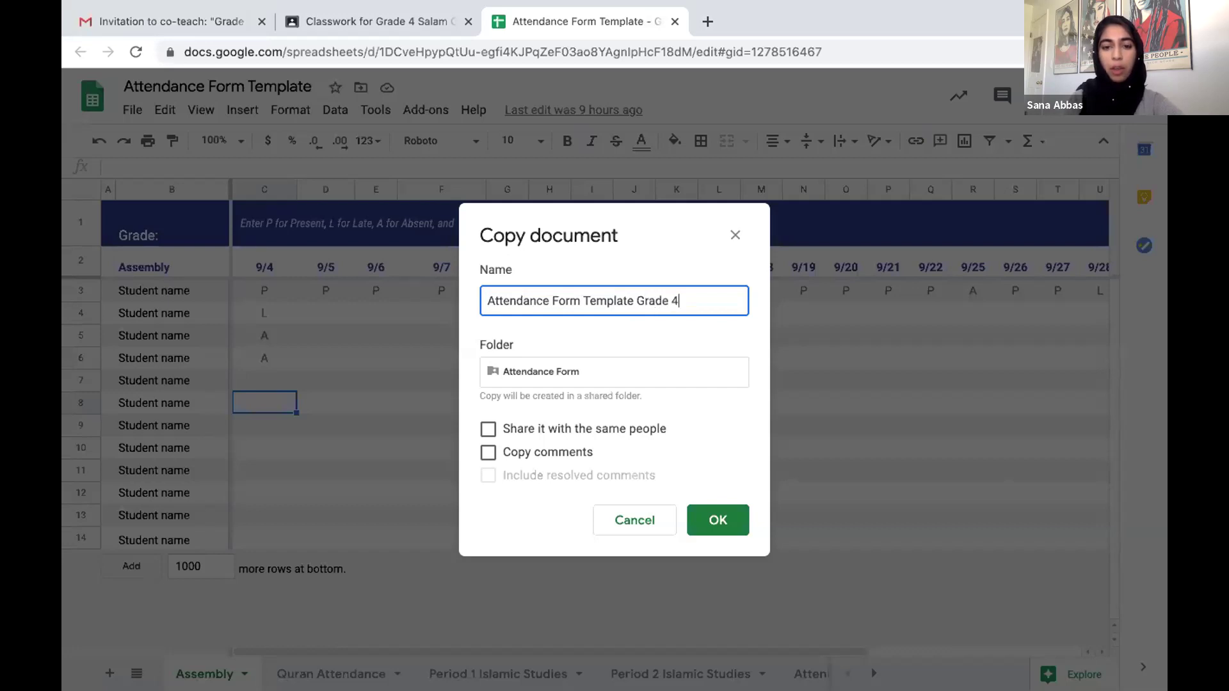
left_click(739, 522)
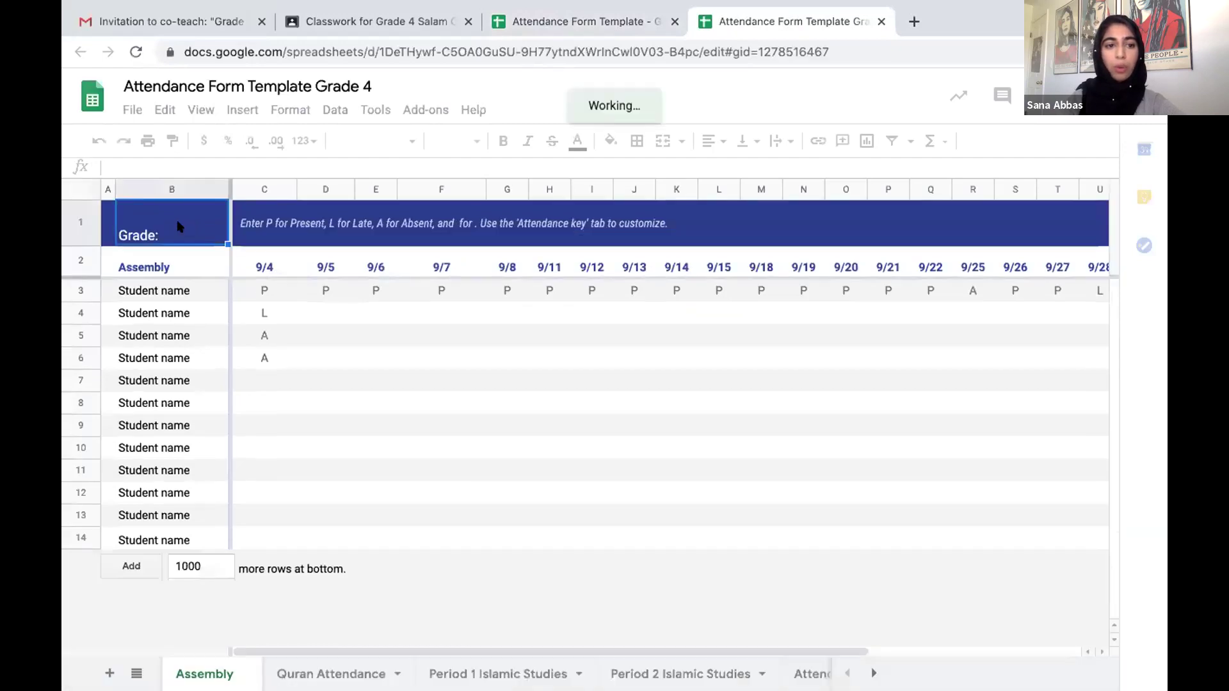
Set B1 to 'Grade: 4' and check the first student's P, L and A entries.
left_click(167, 162)
type("4")
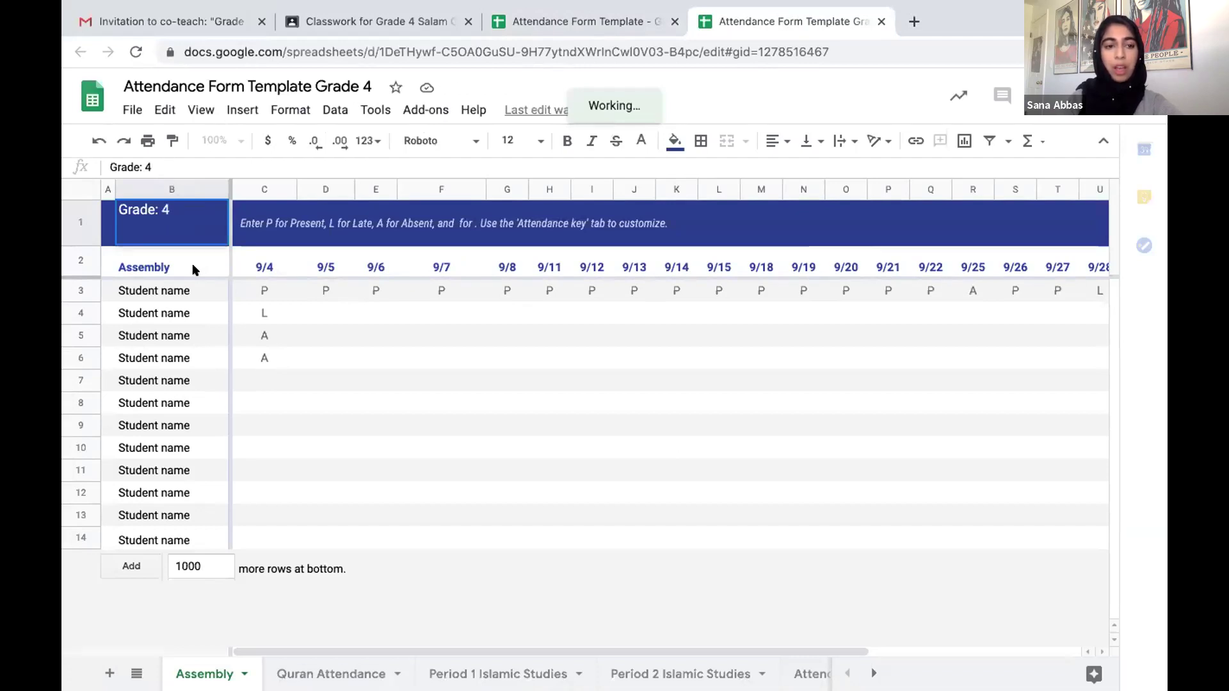
left_click(149, 270)
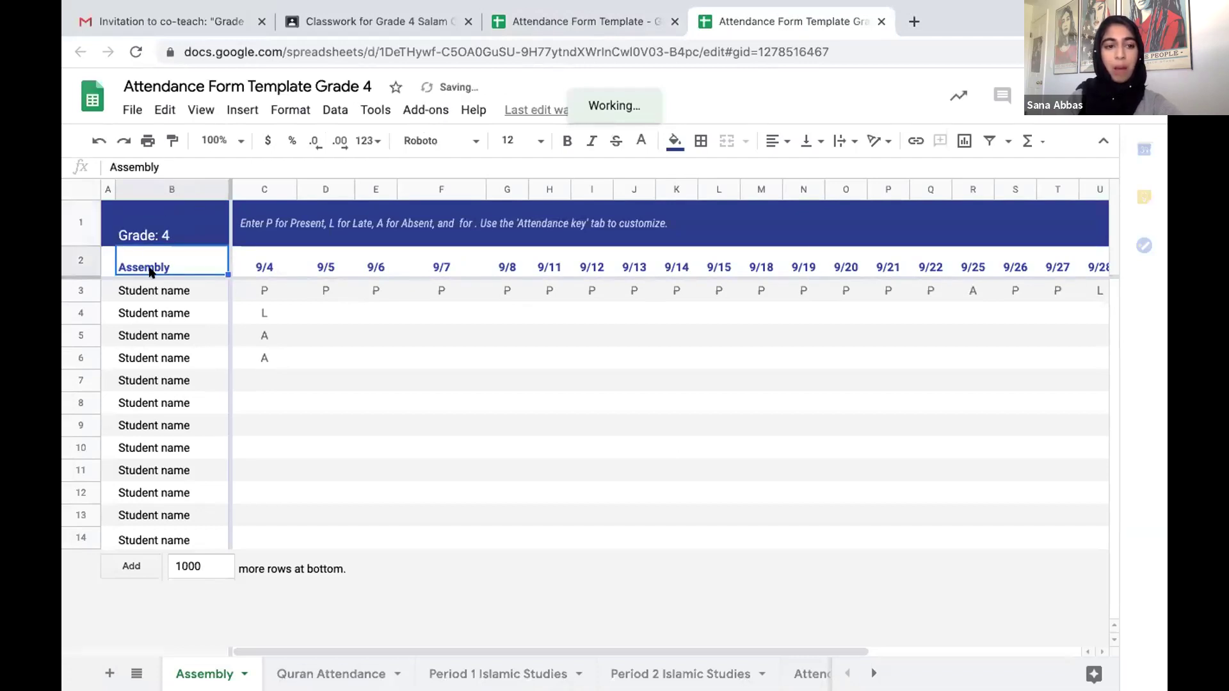
double_click(135, 166)
left_click(273, 305)
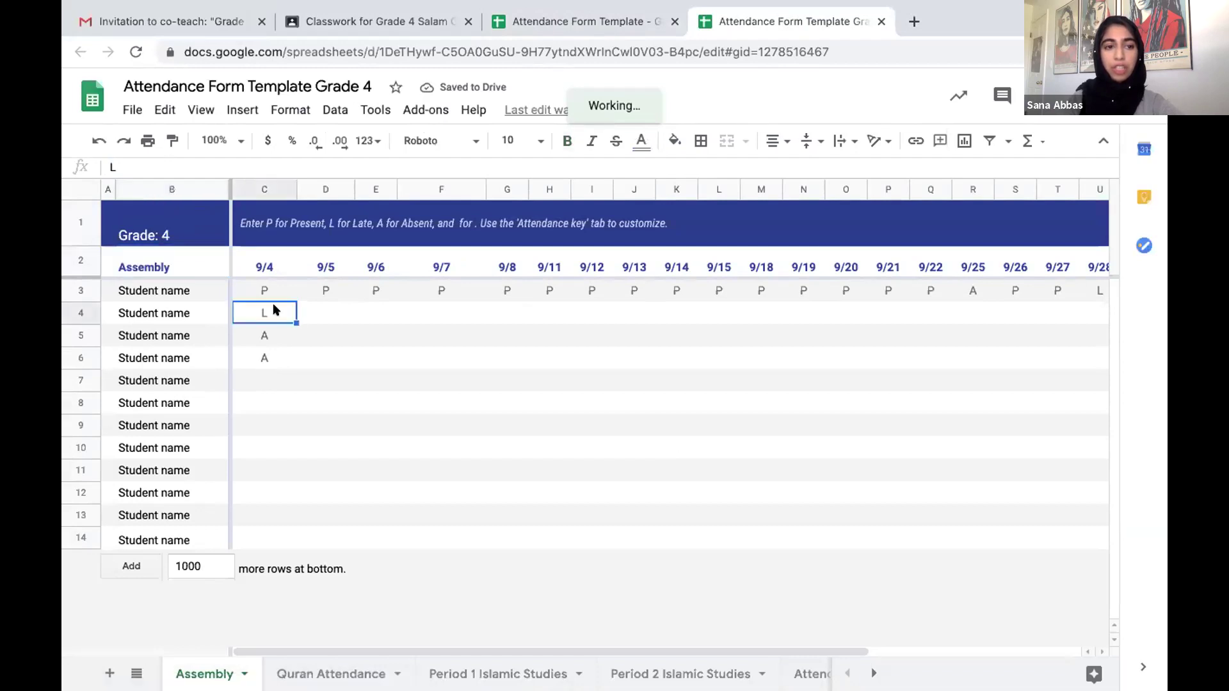
left_click(196, 295)
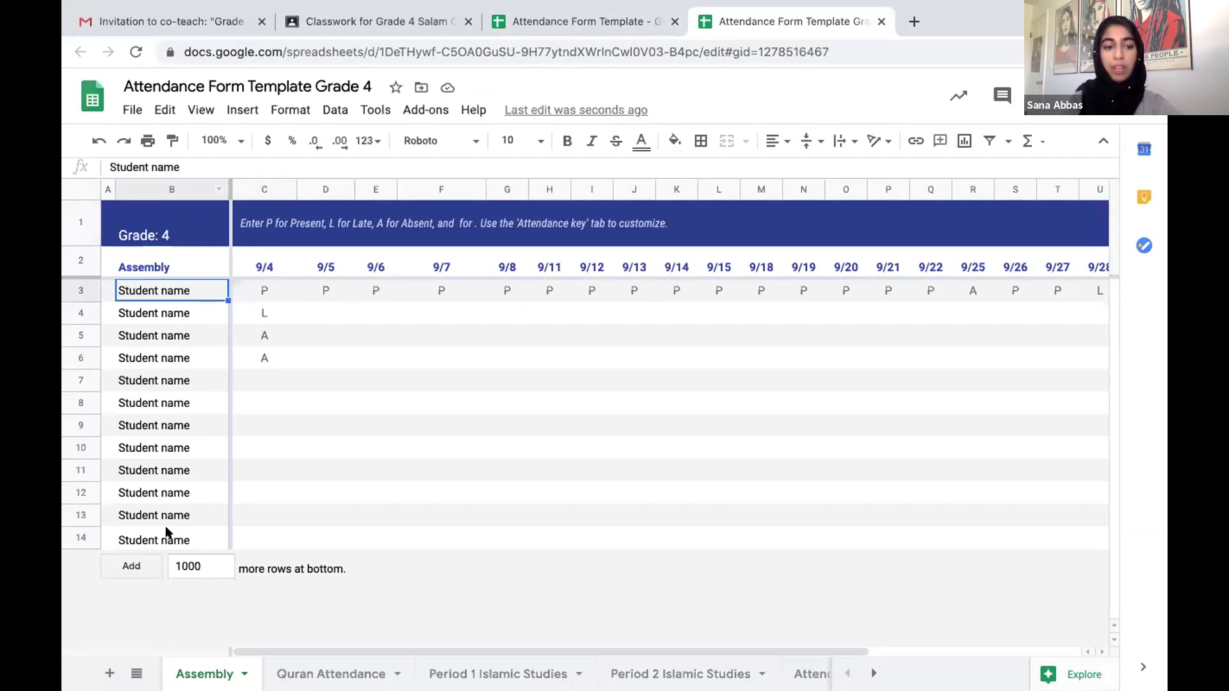
left_click(264, 294)
left_click(261, 313)
left_click(264, 337)
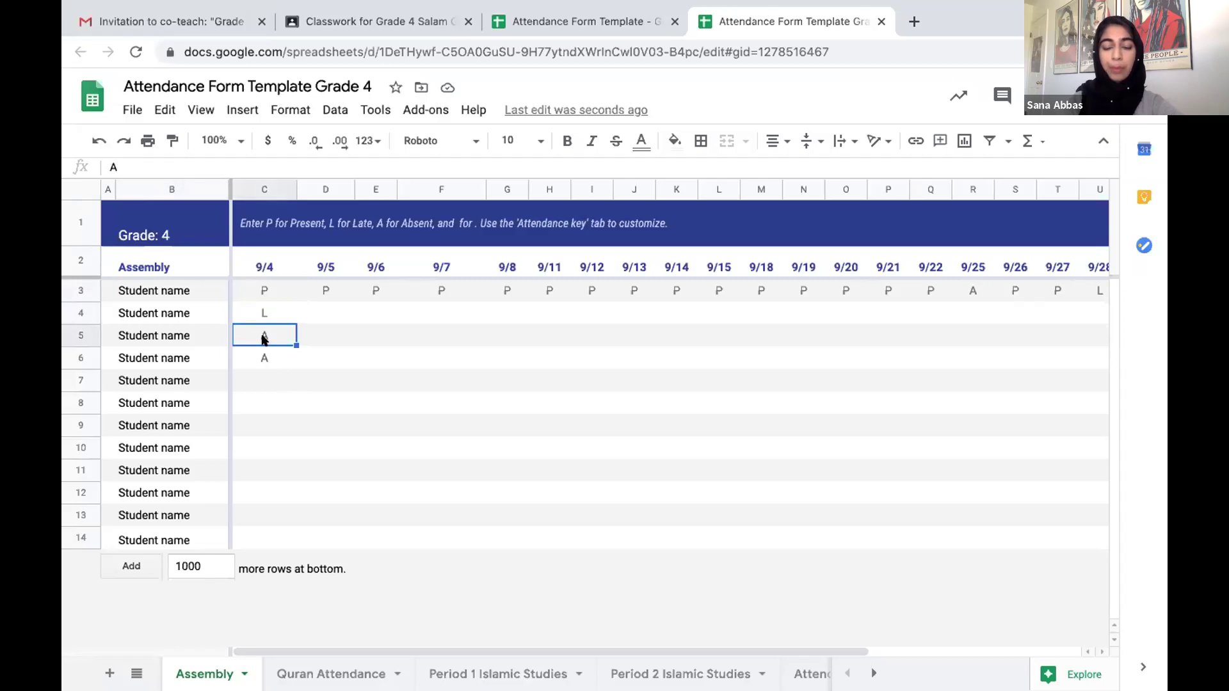
scroll(395, 377, "right", 5)
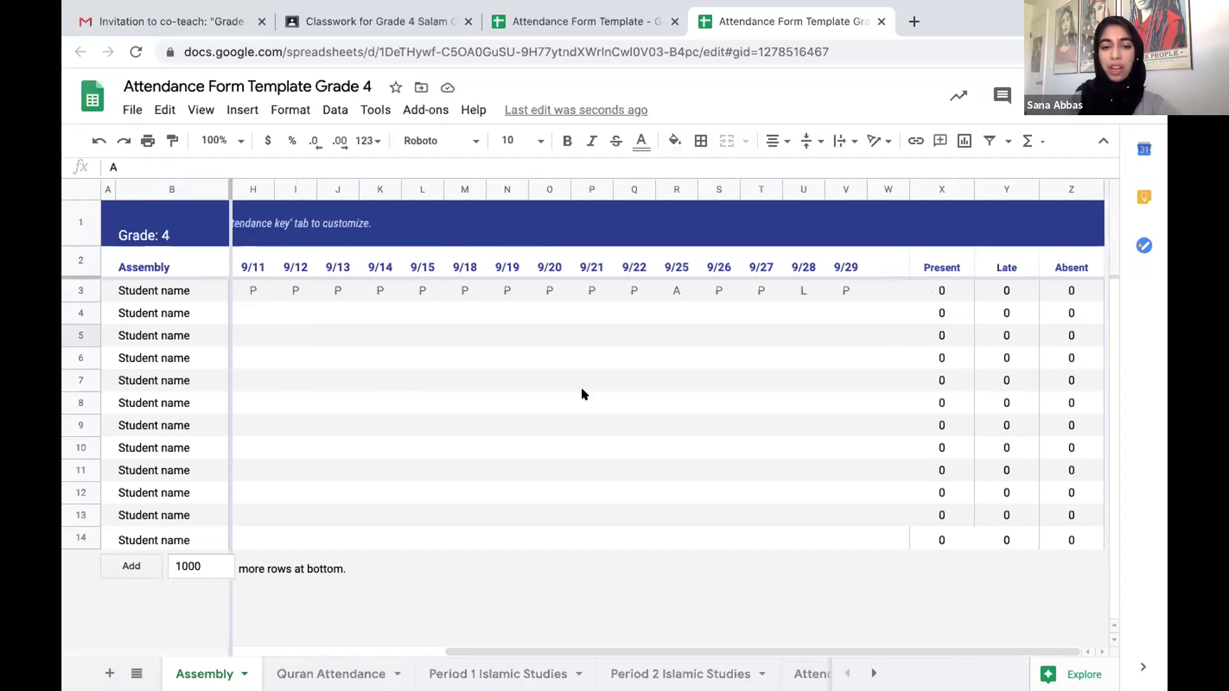
scroll(581, 393, "left", 5)
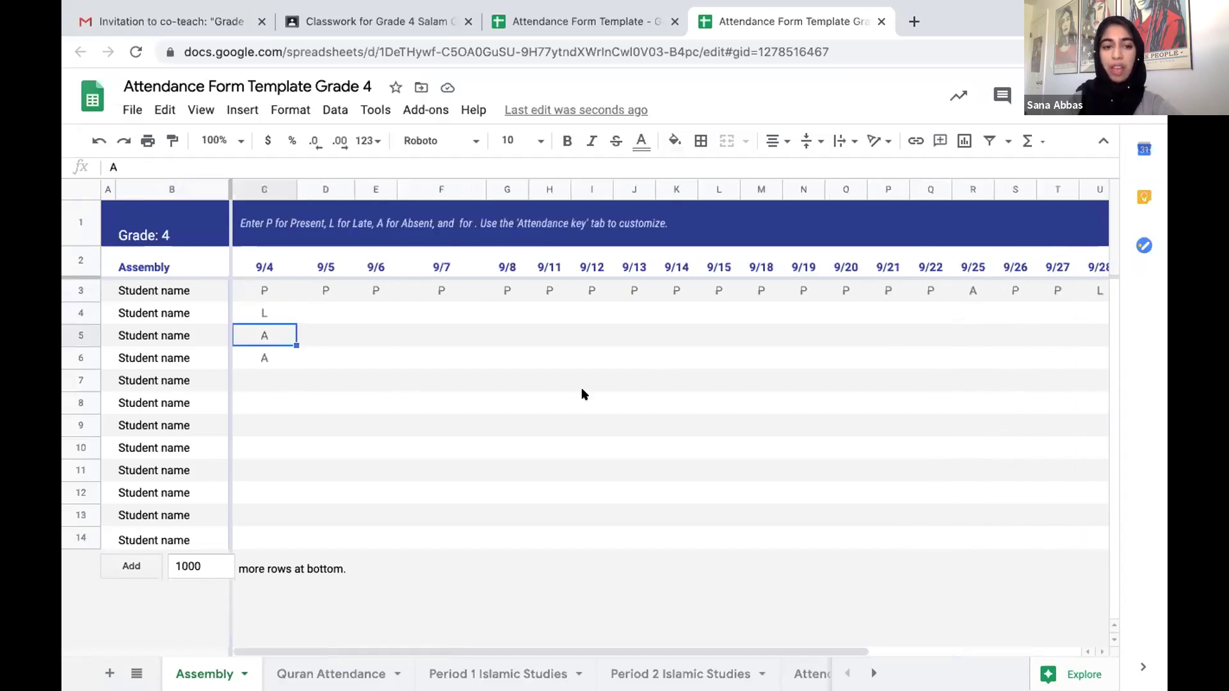
Look over the Quran Attendance, Period 1 and Attendance key sheets, then return to Assembly.
left_click(315, 669)
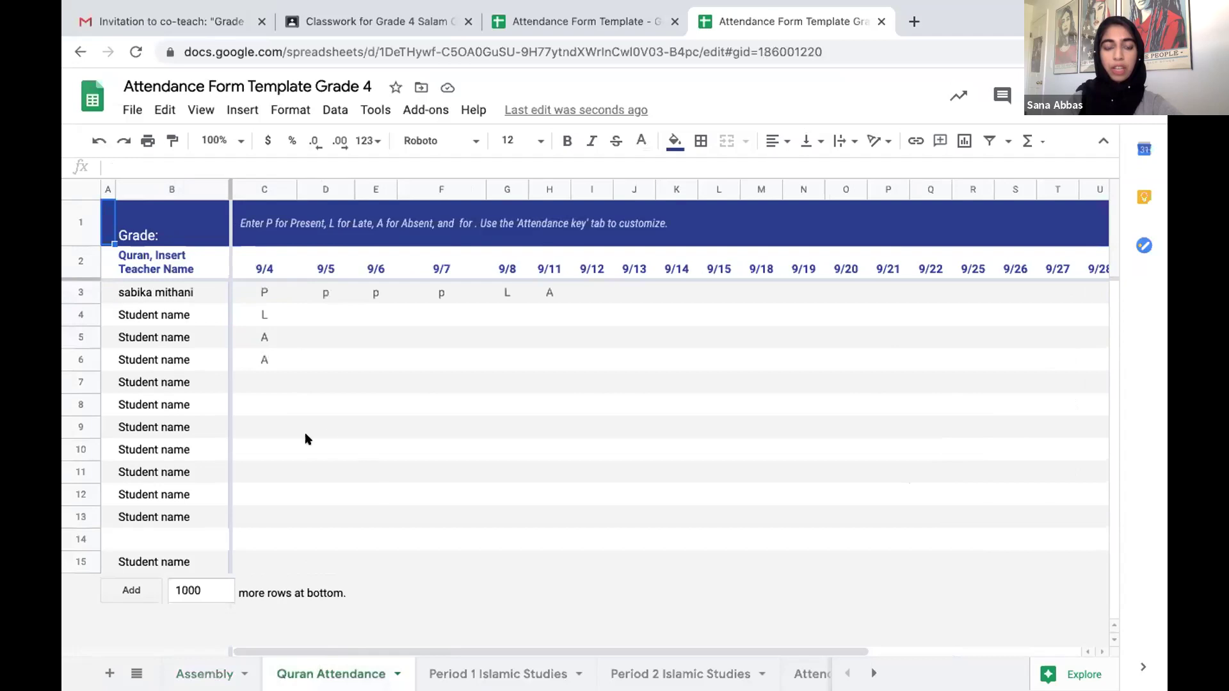
left_click(487, 672)
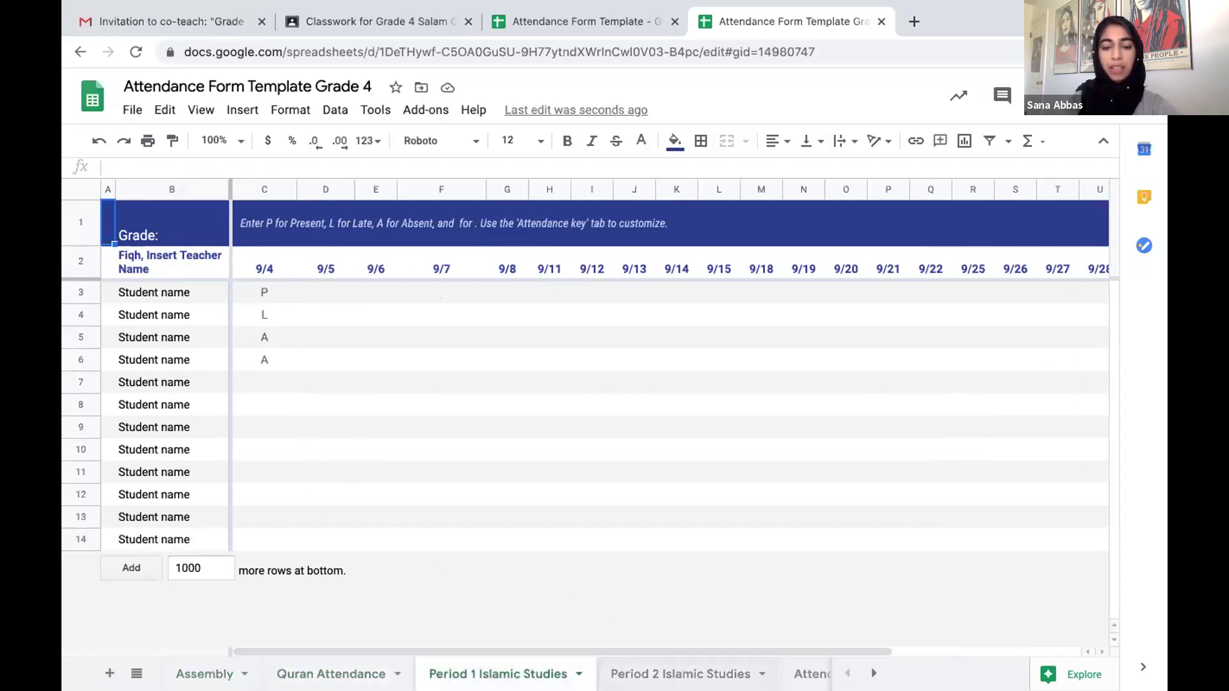
left_click(813, 674)
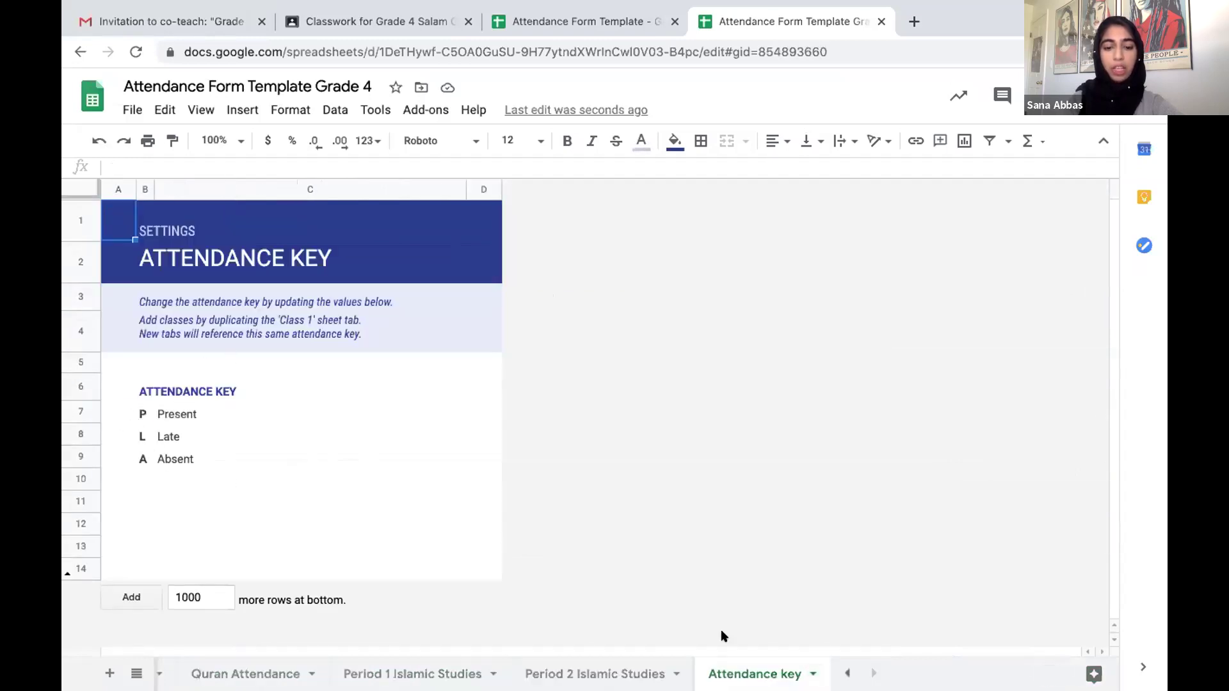
left_click(847, 673)
left_click(121, 673)
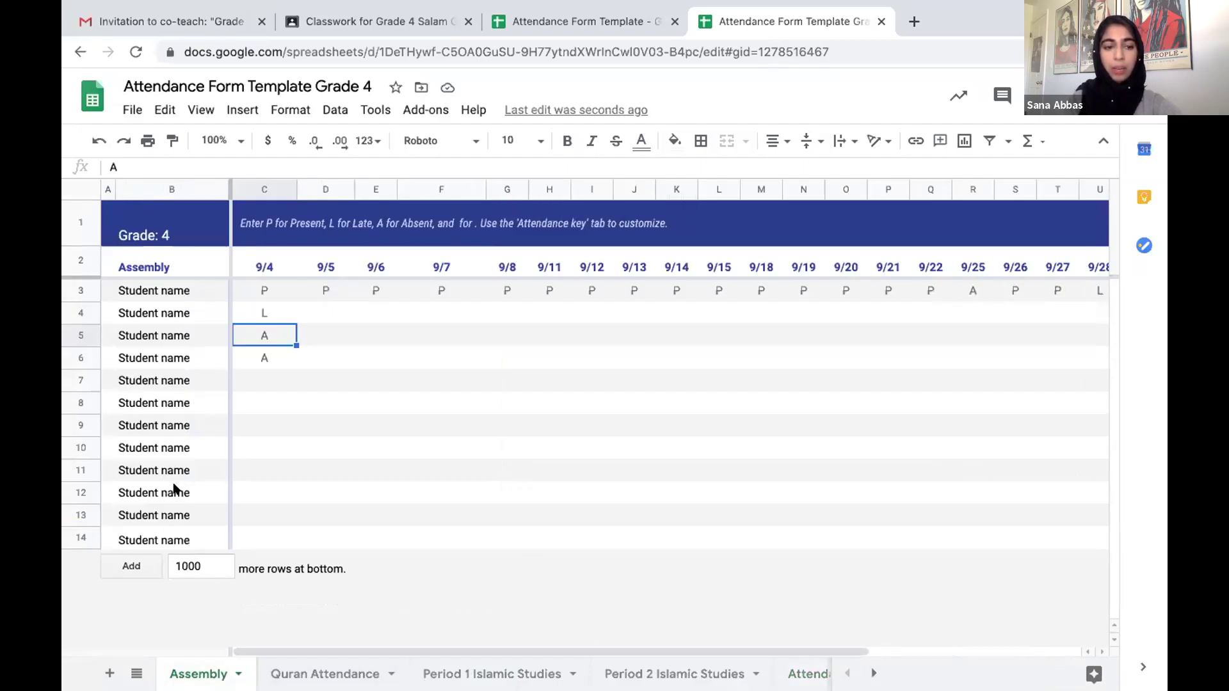
Add 10 empty rows below row 14 of the Assembly sheet.
left_click(75, 537)
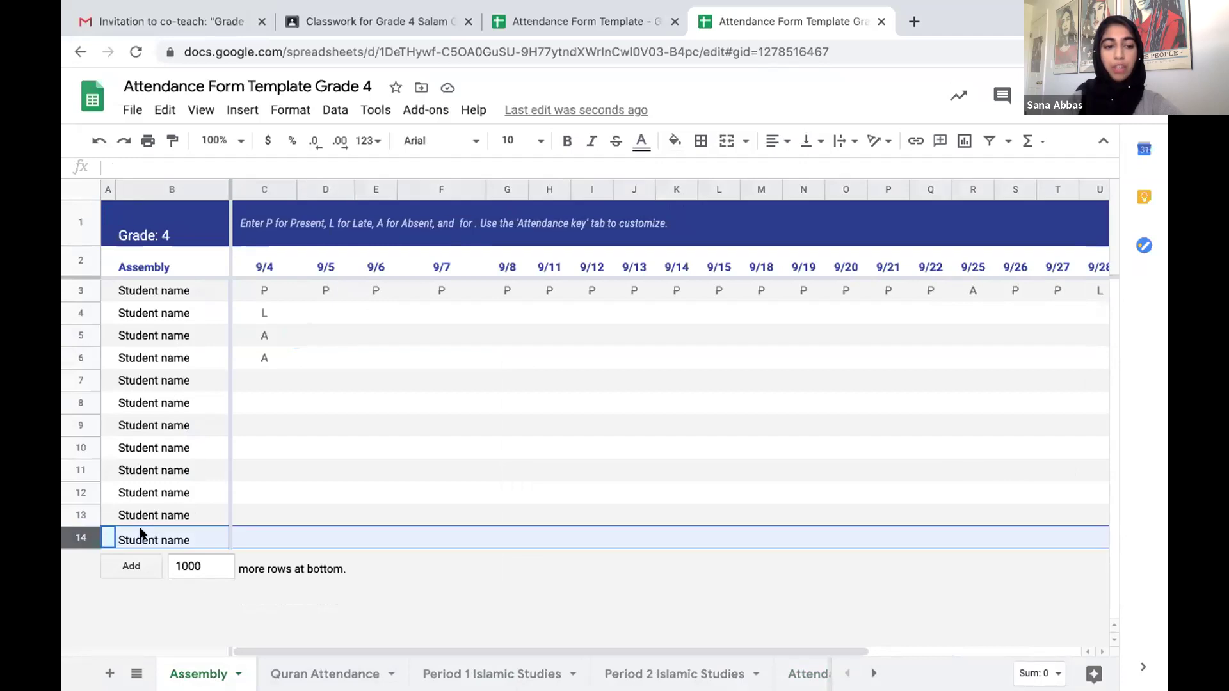
double_click(193, 562)
type("1")
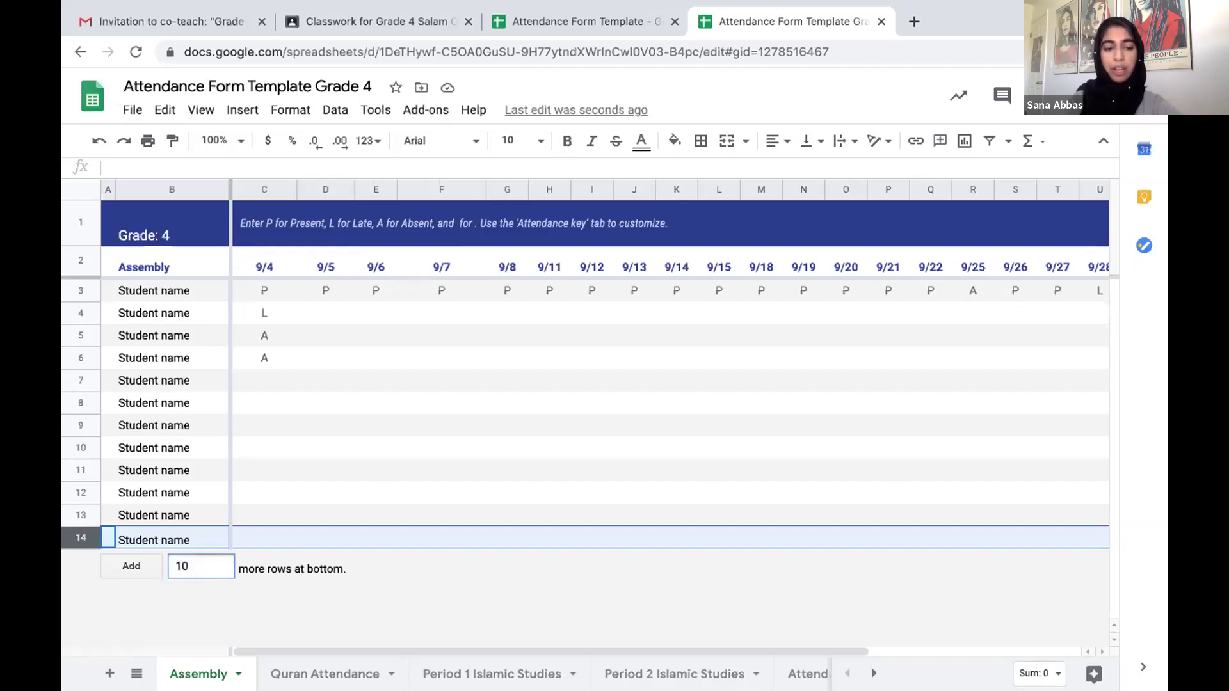
left_click(129, 567)
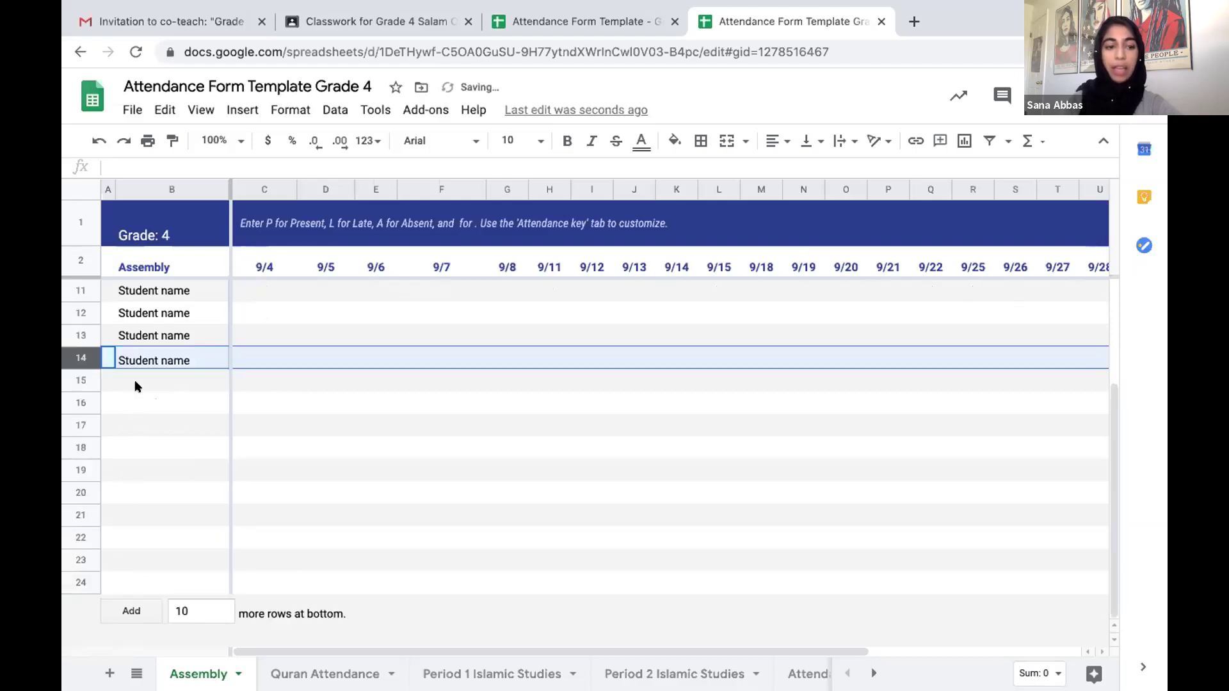
scroll(137, 517, "up", 5)
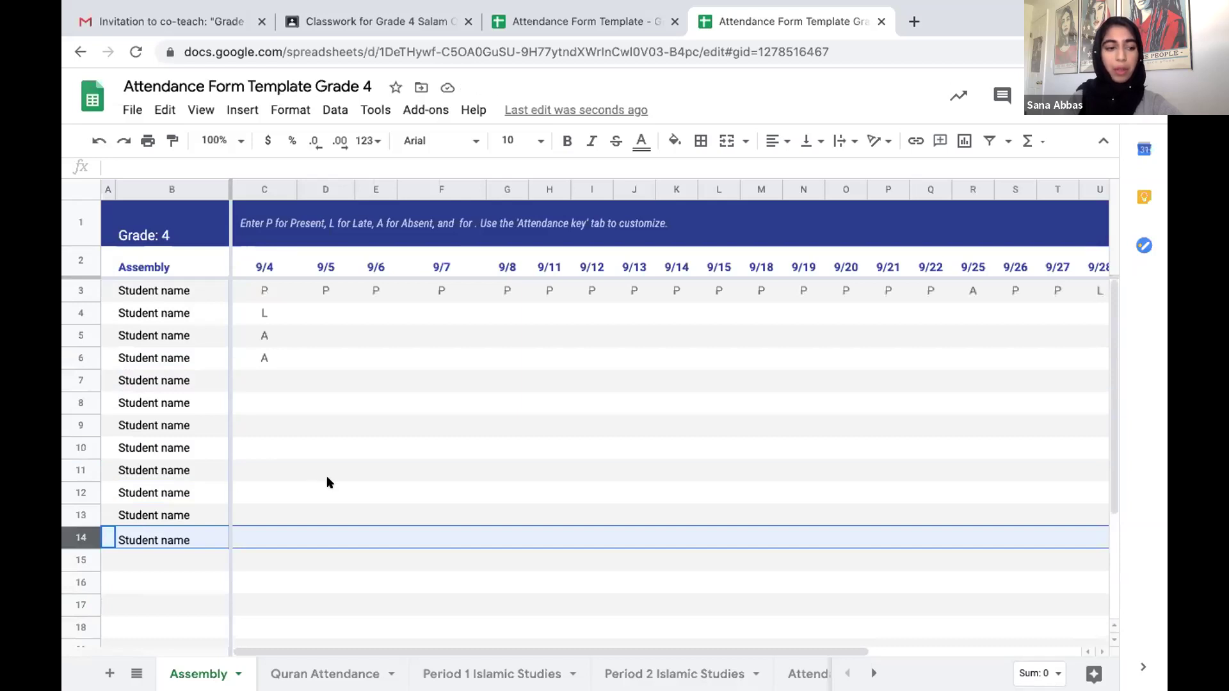
Close both attendance spreadsheet tabs and collapse the Attendance Form entry.
left_click(882, 21)
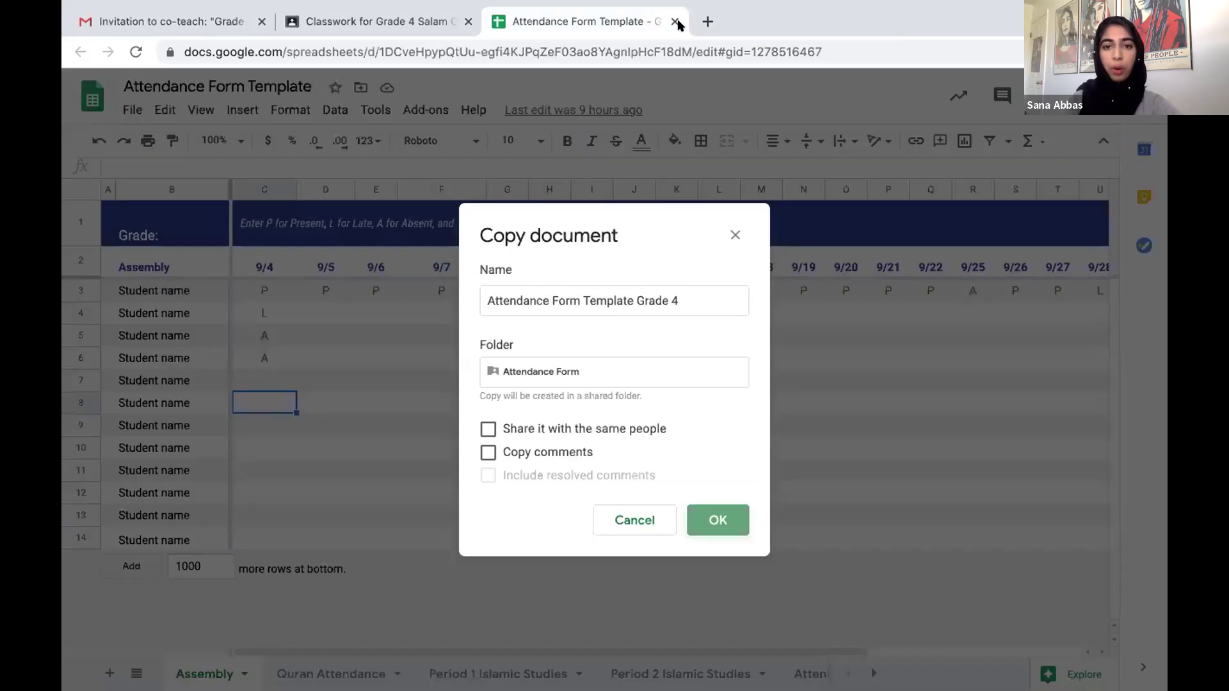
left_click(674, 21)
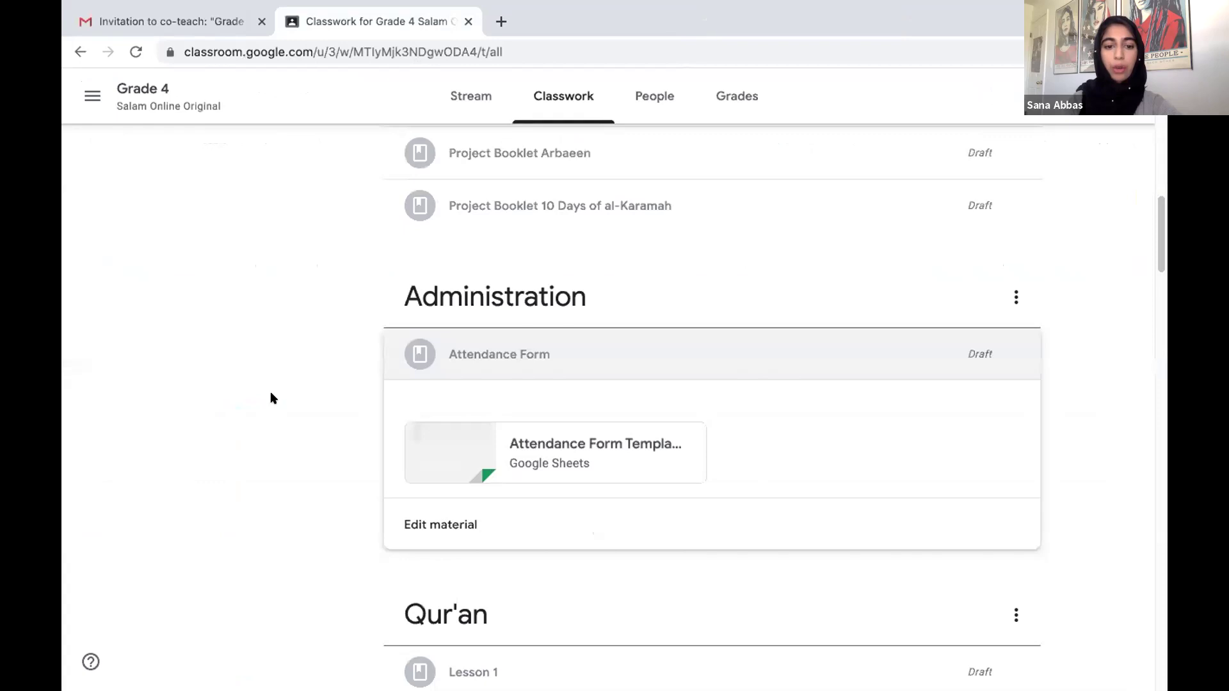
scroll(619, 358, "up", 1)
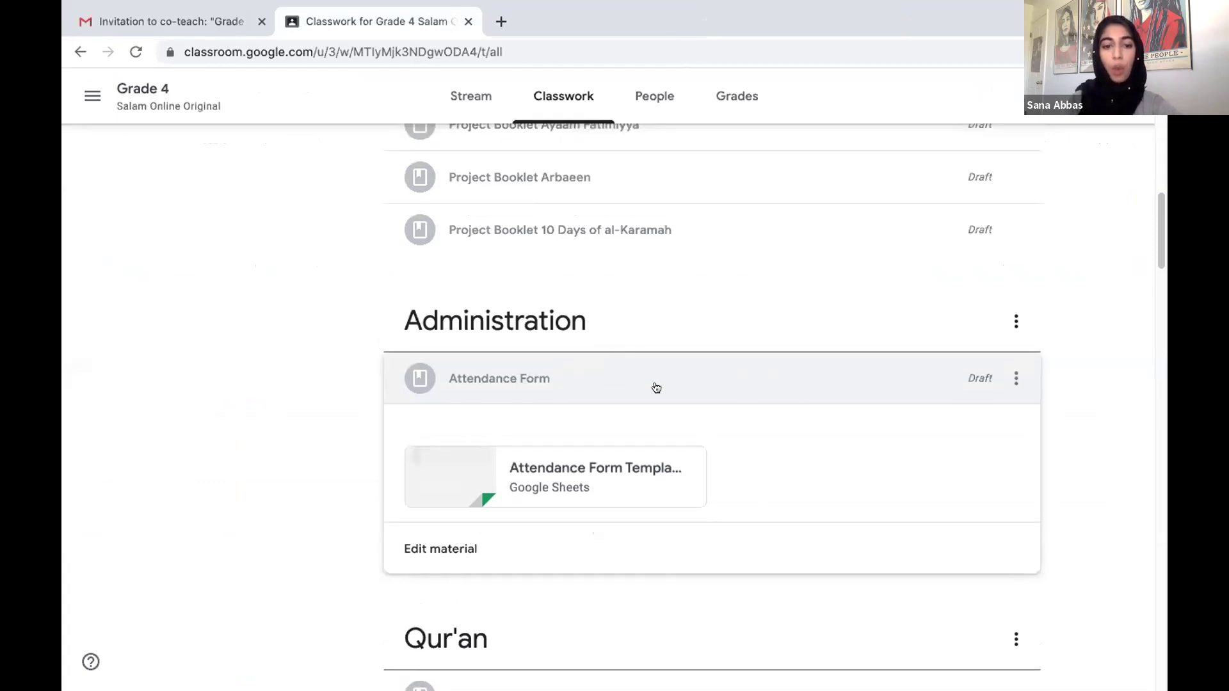
left_click(656, 387)
Expand Qur'an Lesson 1 and read through its Lesson 1.pdf preview.
scroll(662, 415, "down", 1)
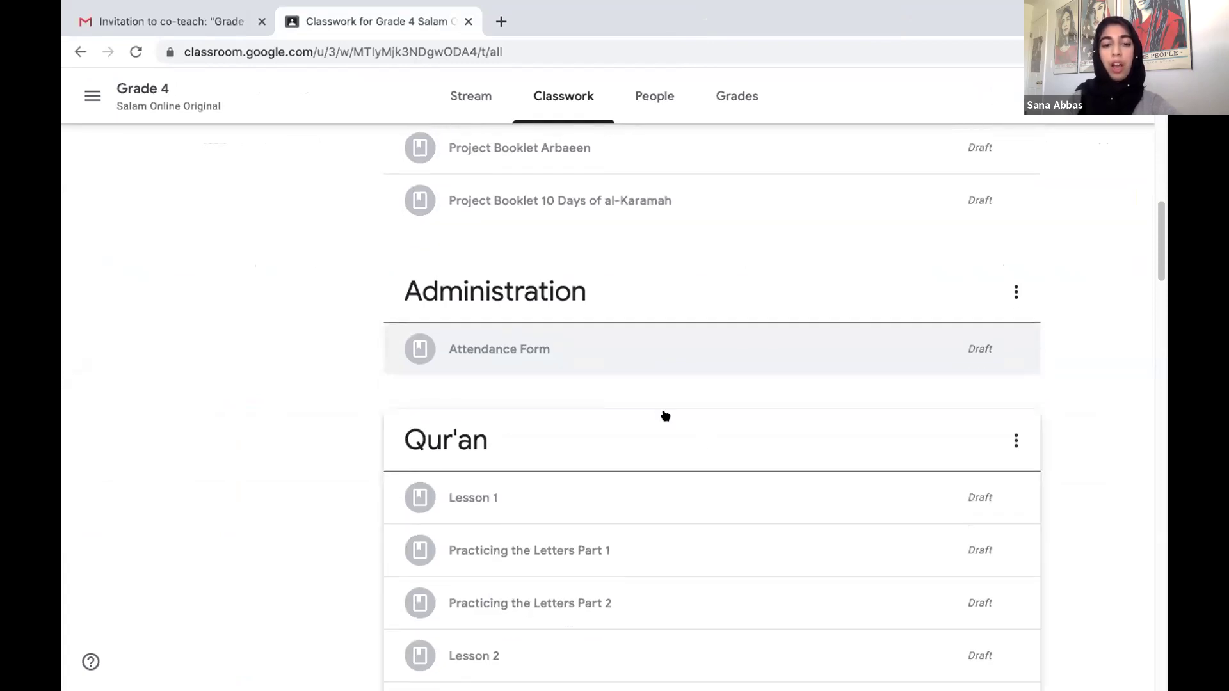
scroll(665, 416, "down", 2)
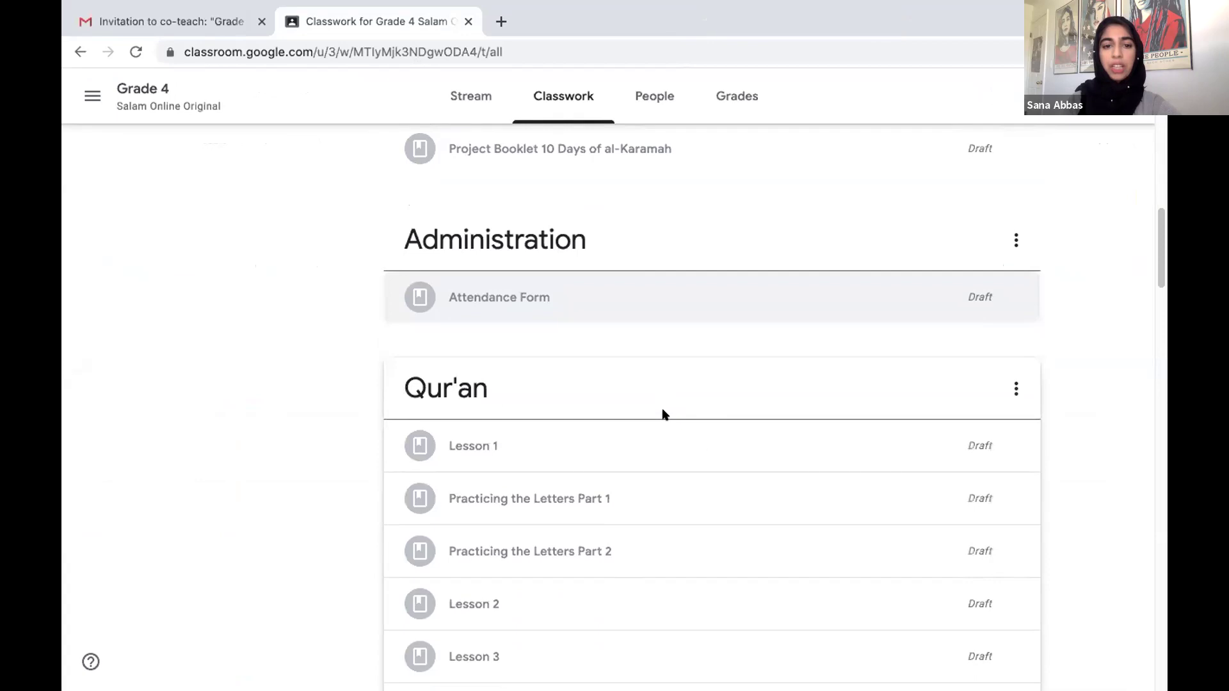
scroll(664, 414, "up", 1)
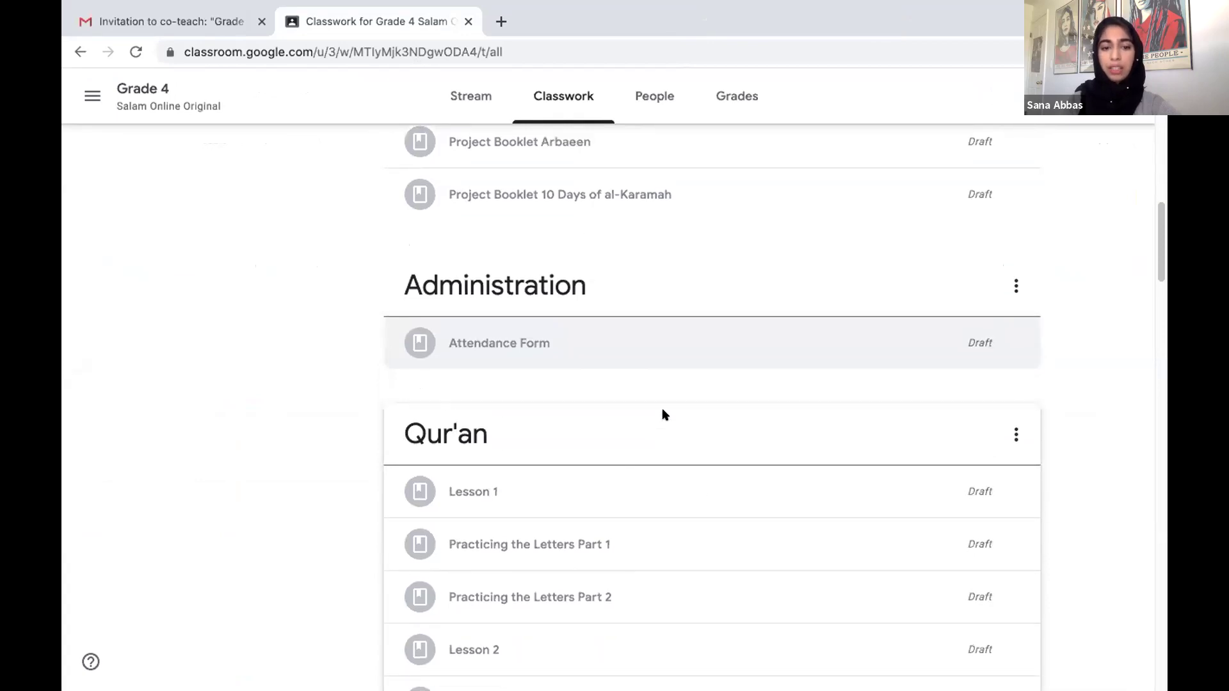
scroll(663, 414, "down", 2)
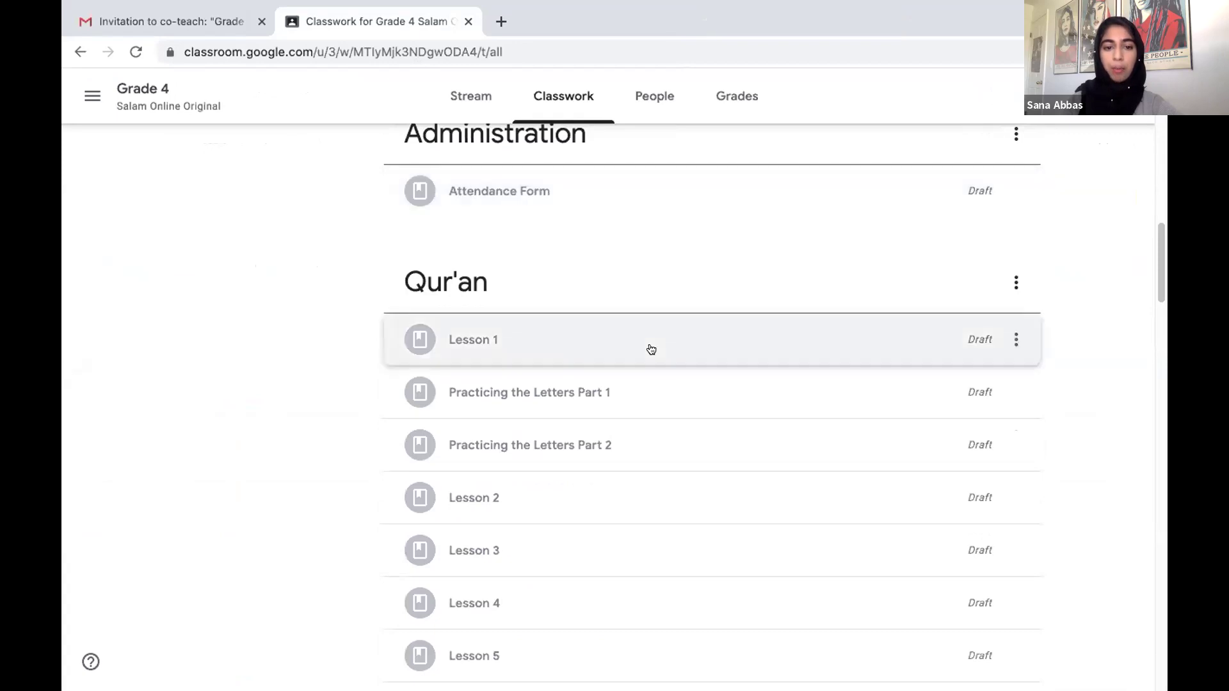
left_click(650, 346)
scroll(581, 400, "down", 1)
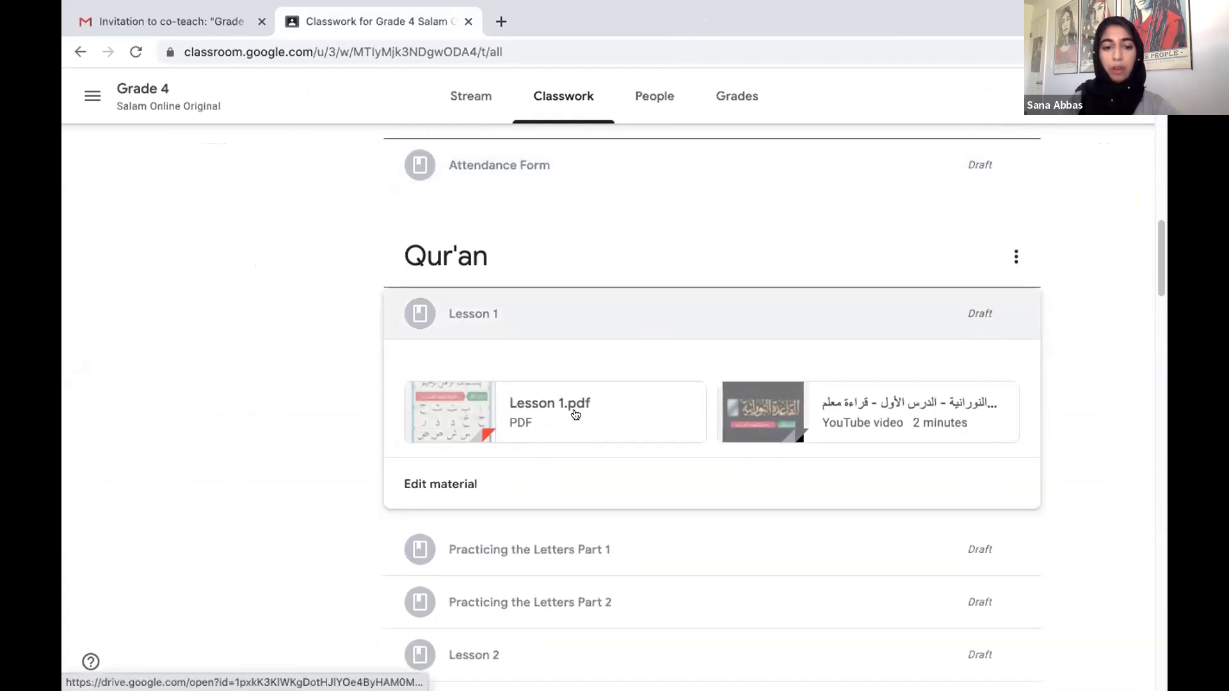
left_click(573, 411)
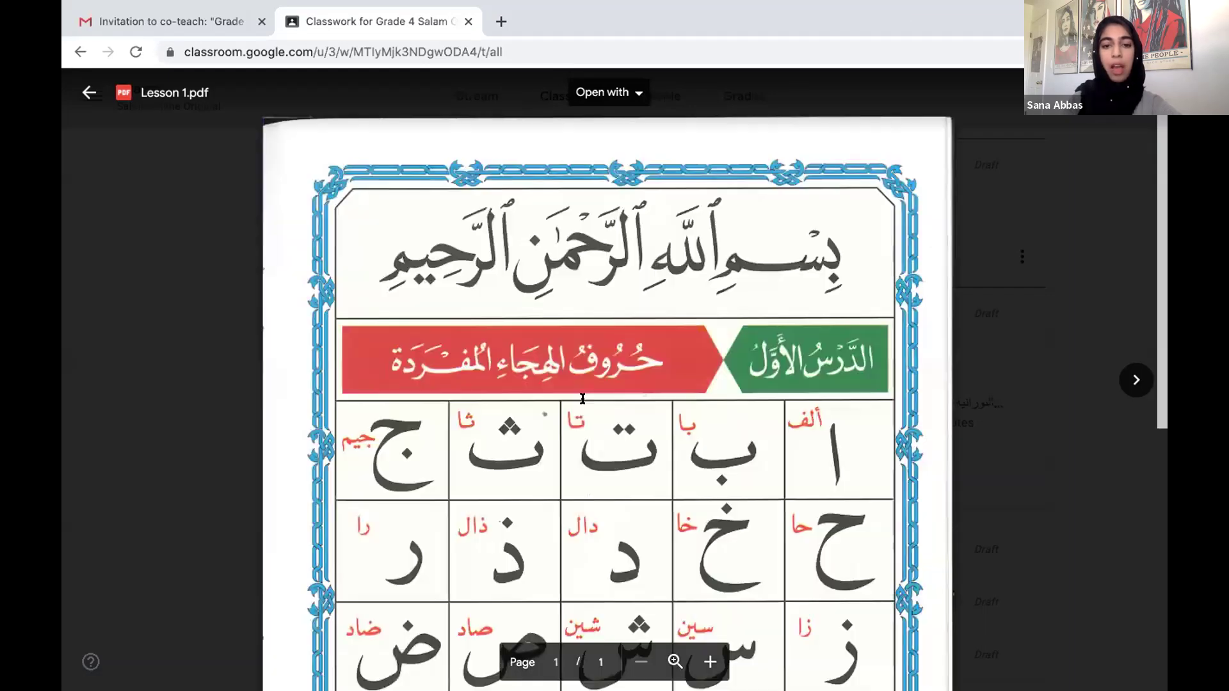
scroll(663, 399, "down", 5)
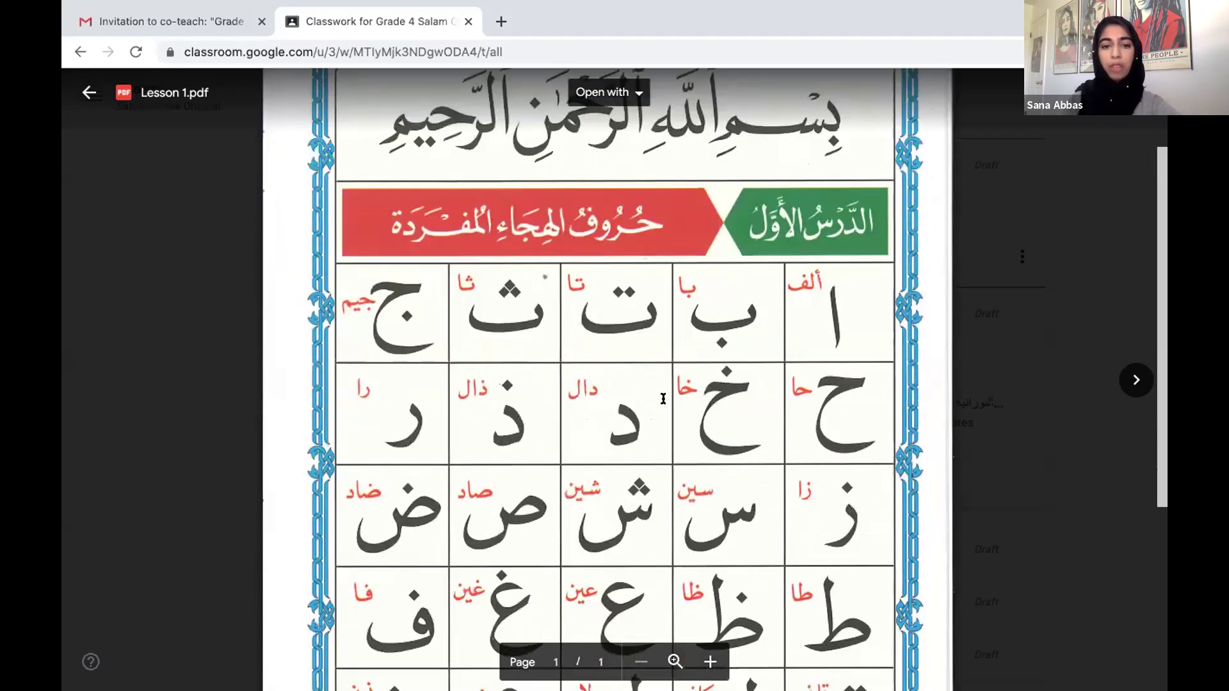
scroll(663, 399, "down", 5)
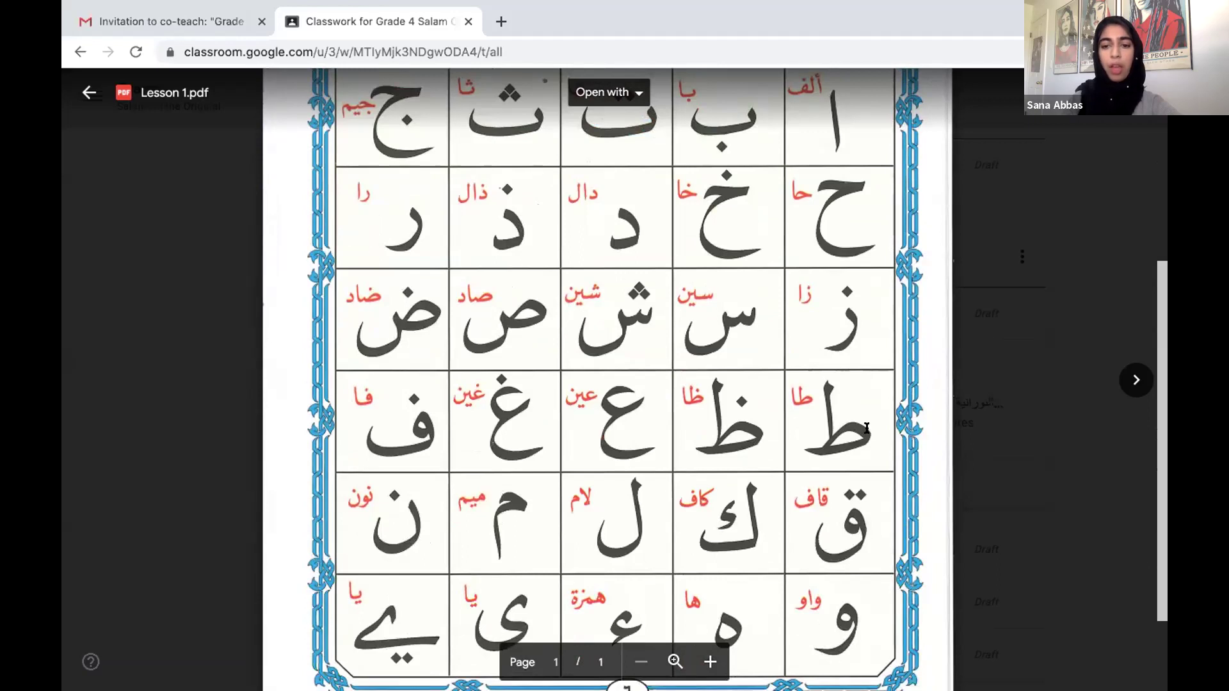
scroll(979, 434, "up", 3)
left_click(985, 439)
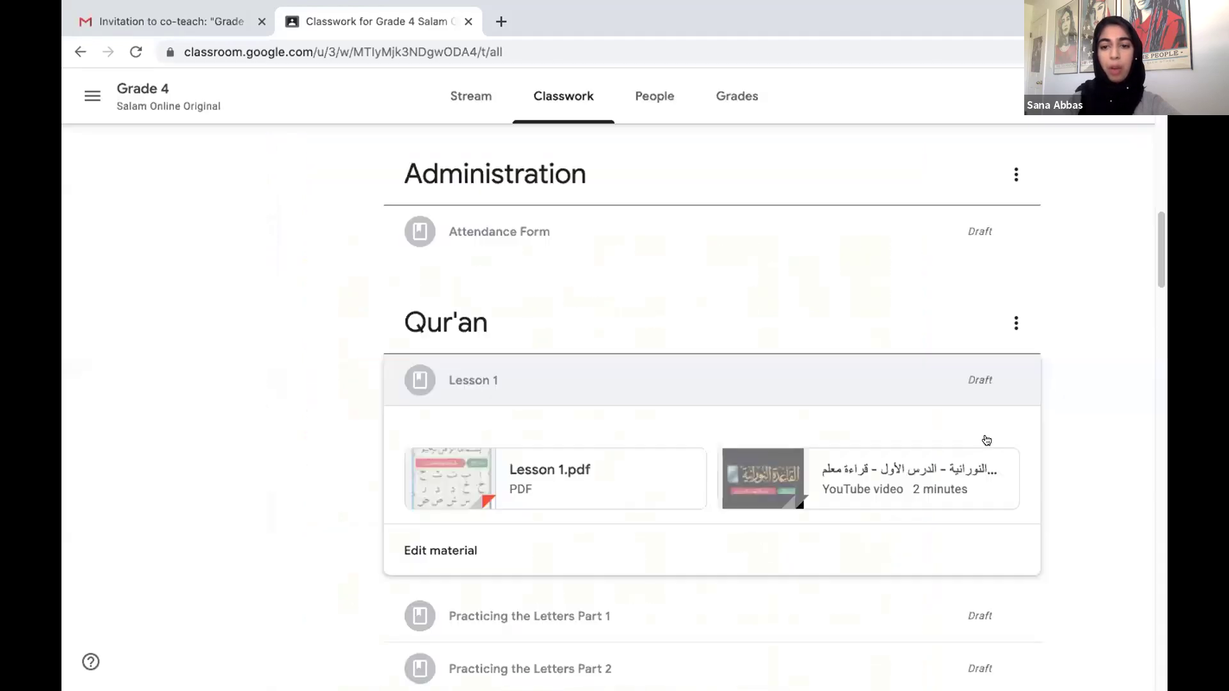
Preview Lesson 1's 2-minute YouTube video, then close the player.
left_click(839, 491)
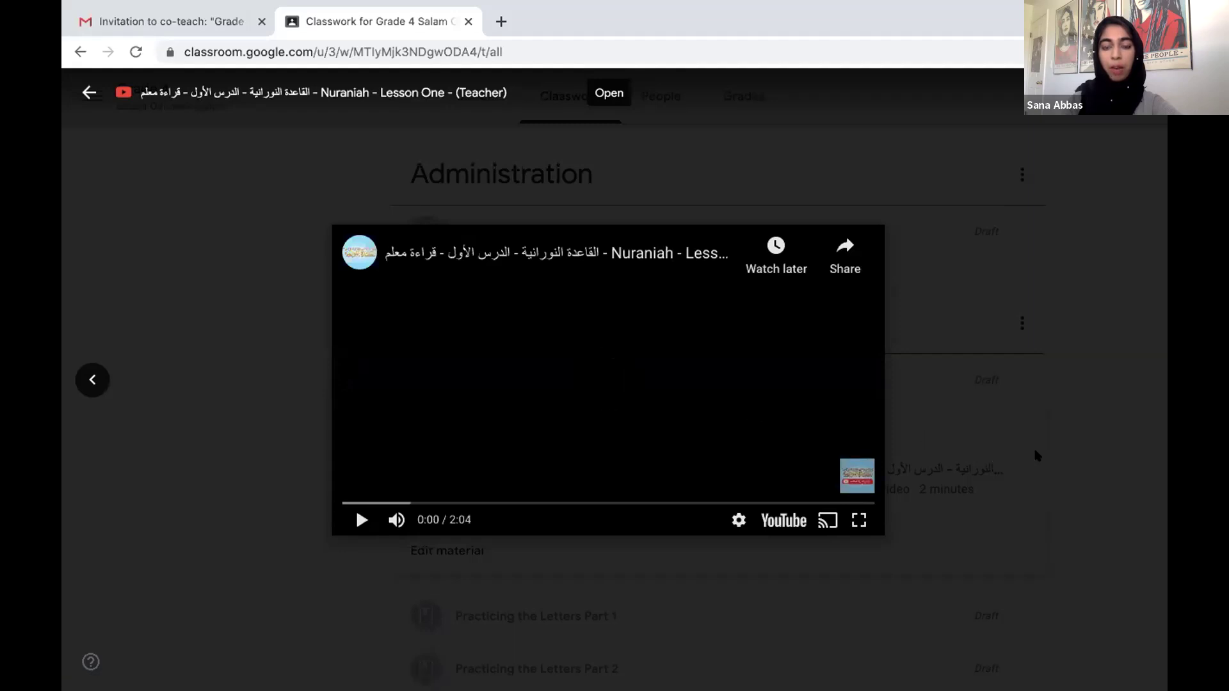
left_click(889, 453)
scroll(947, 371, "down", 1)
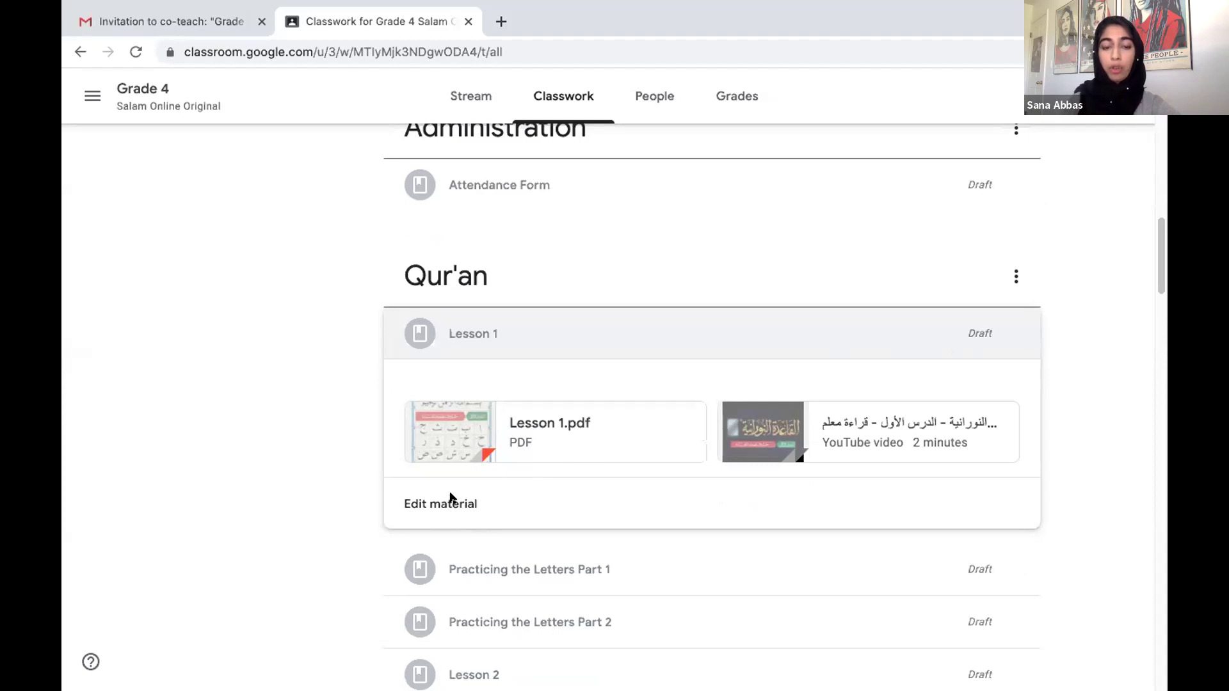
Show the remaining Qur'an lessons and expand Surah Fatihah and Juz Amma With Hij'a.
scroll(451, 496, "down", 1)
scroll(452, 493, "down", 3)
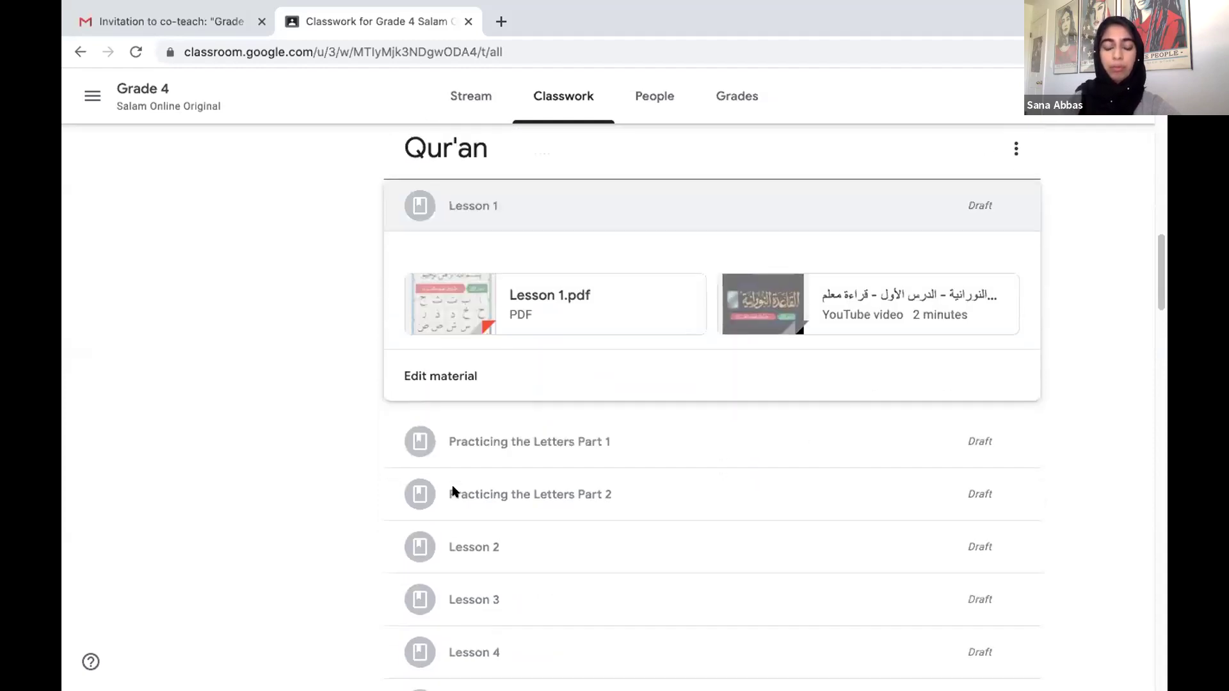
scroll(452, 492, "down", 6)
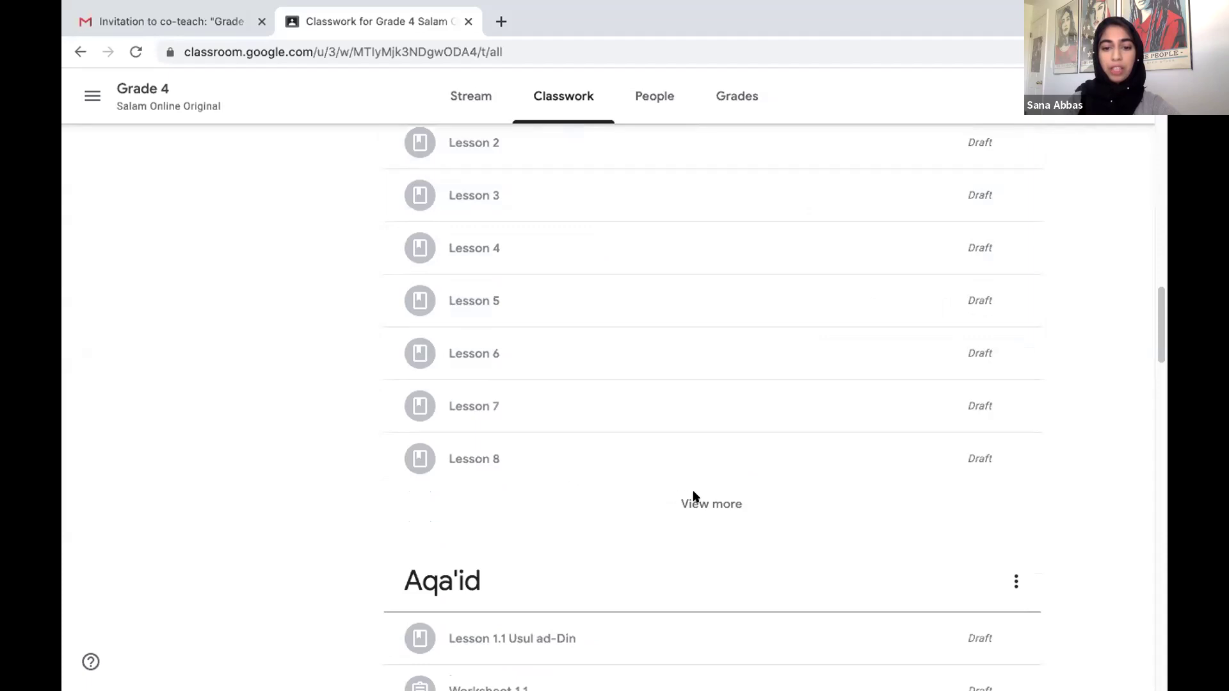
left_click(699, 502)
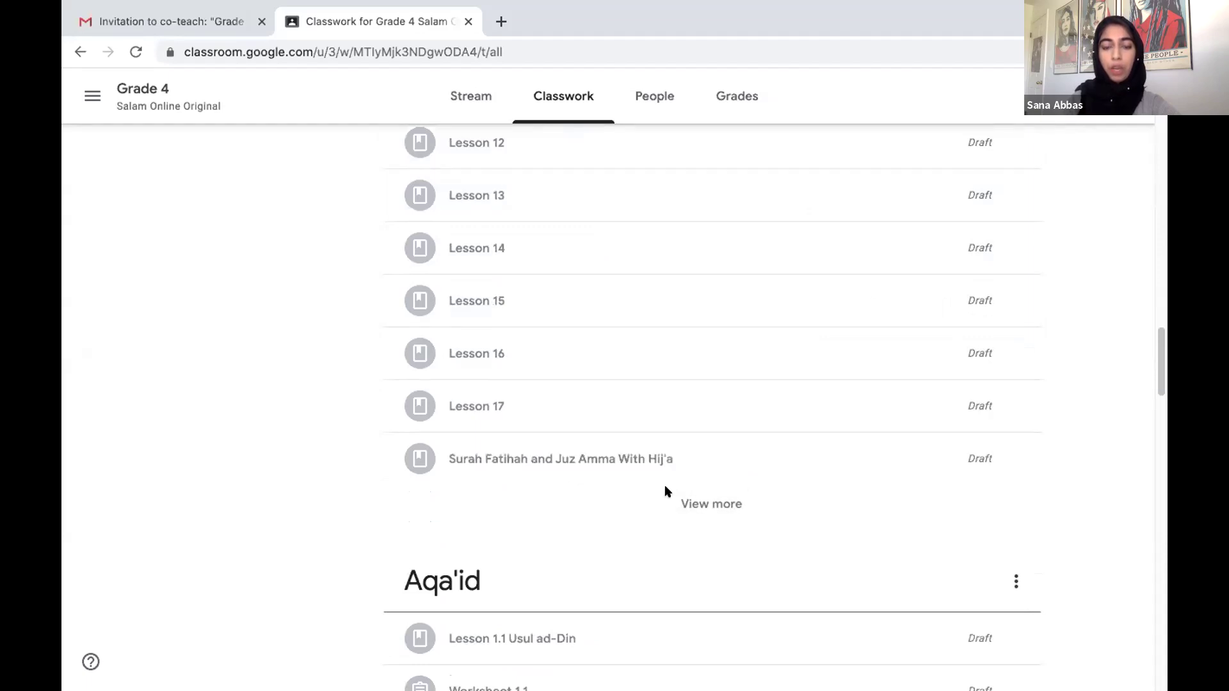
left_click(692, 458)
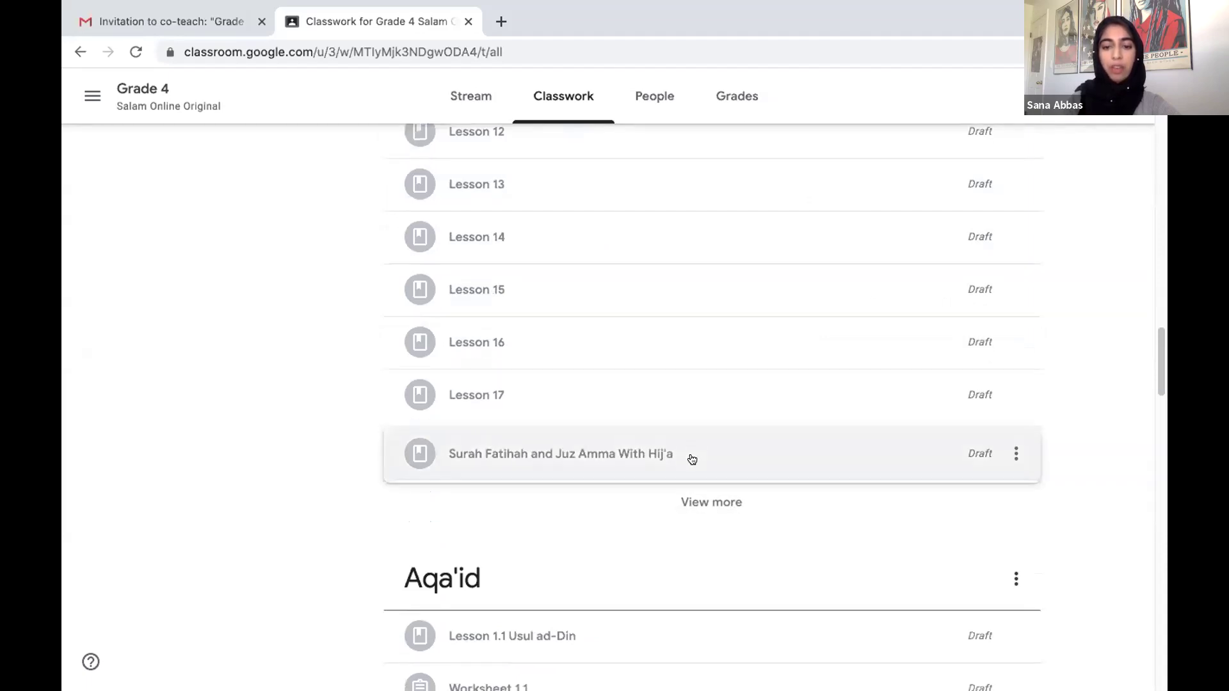
Scroll down to the History topic, starting at Lesson 1.1 Introduction to Prophets.
scroll(590, 552, "down", 3)
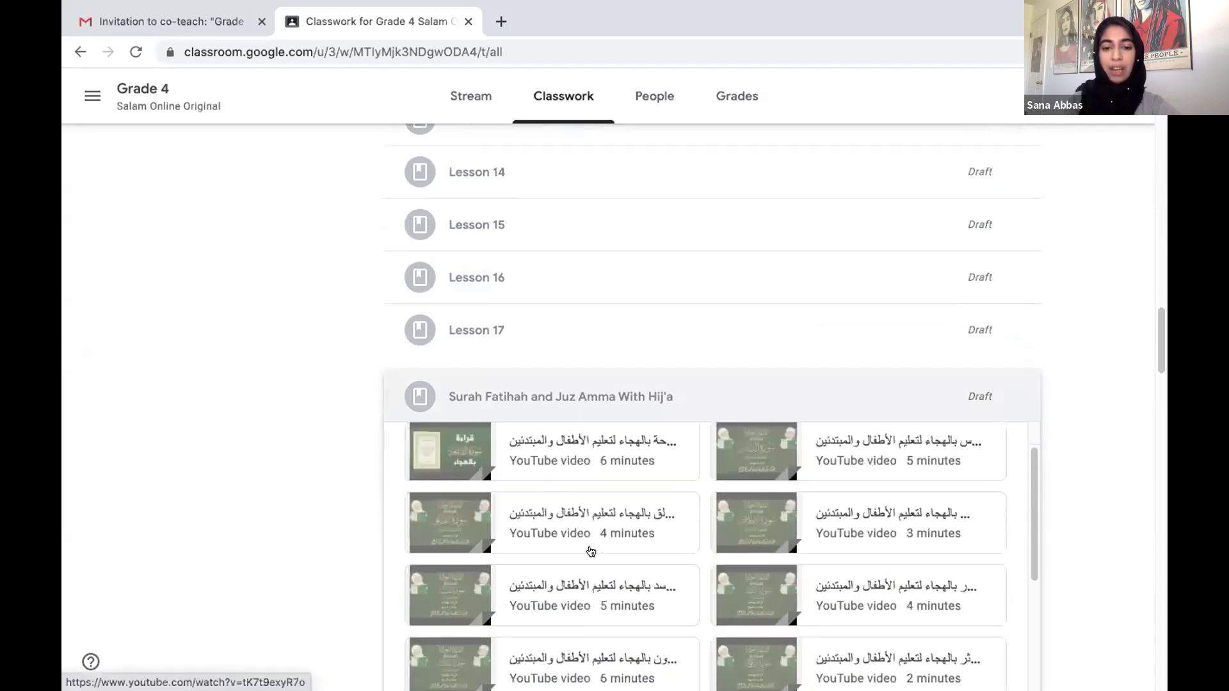
scroll(590, 552, "down", 3)
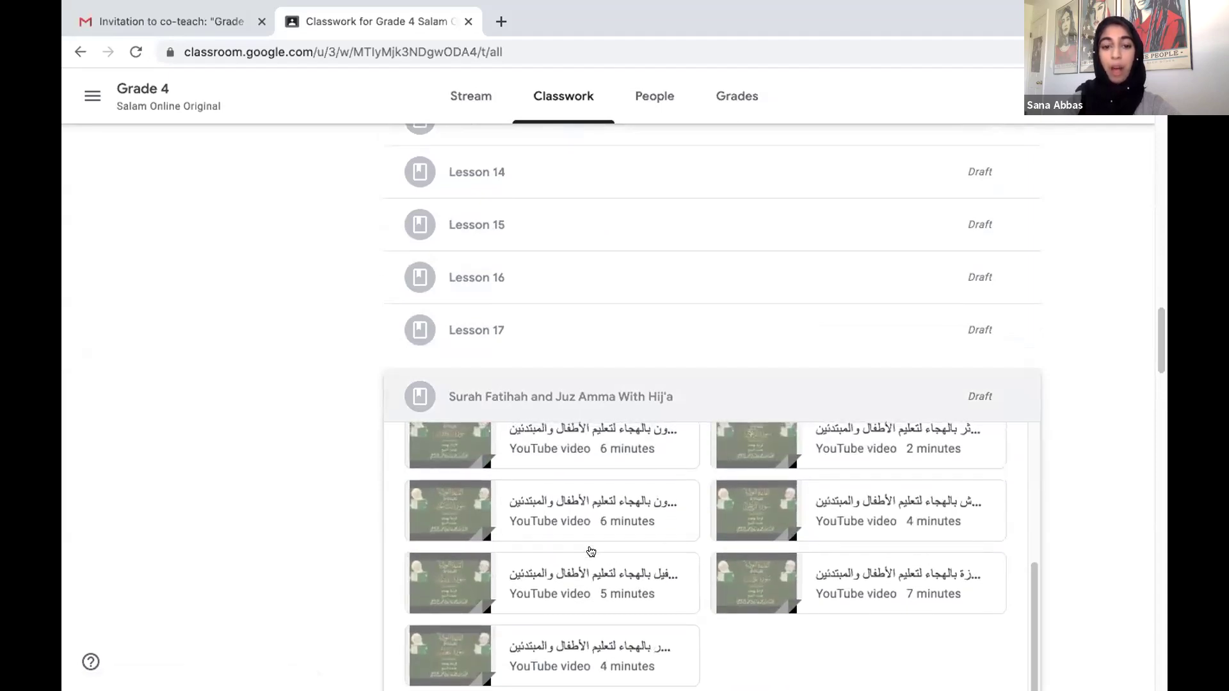
scroll(338, 519, "down", 5)
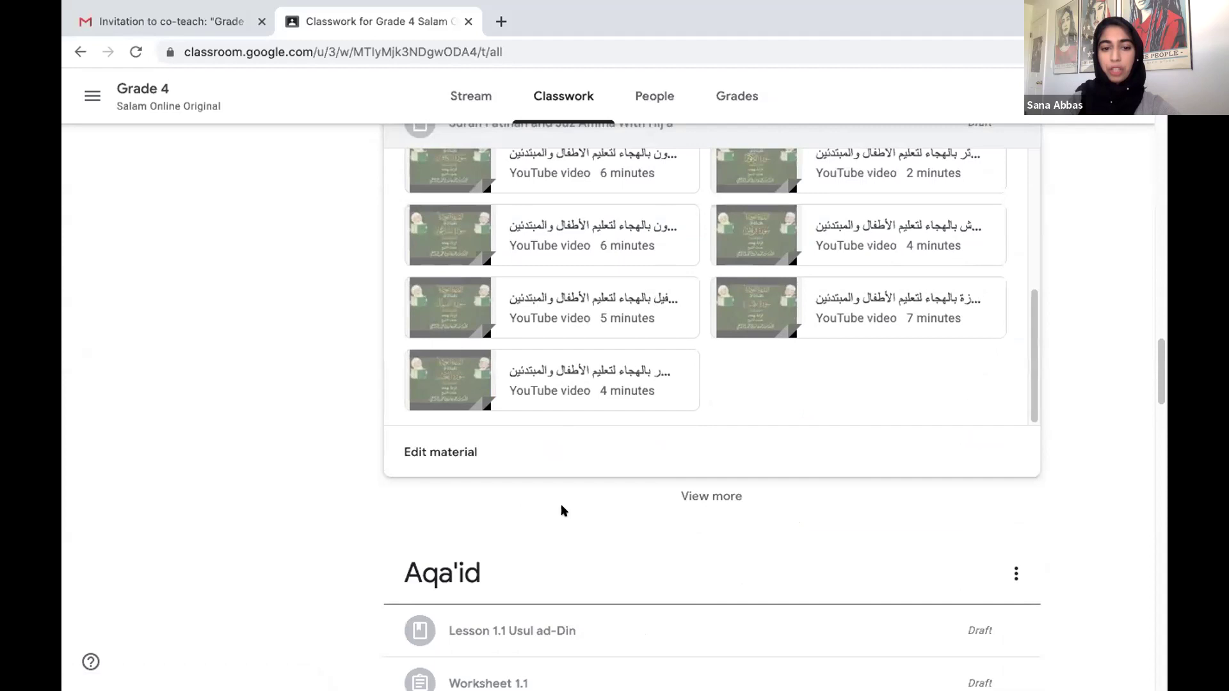
scroll(562, 511, "down", 1)
scroll(562, 510, "down", 4)
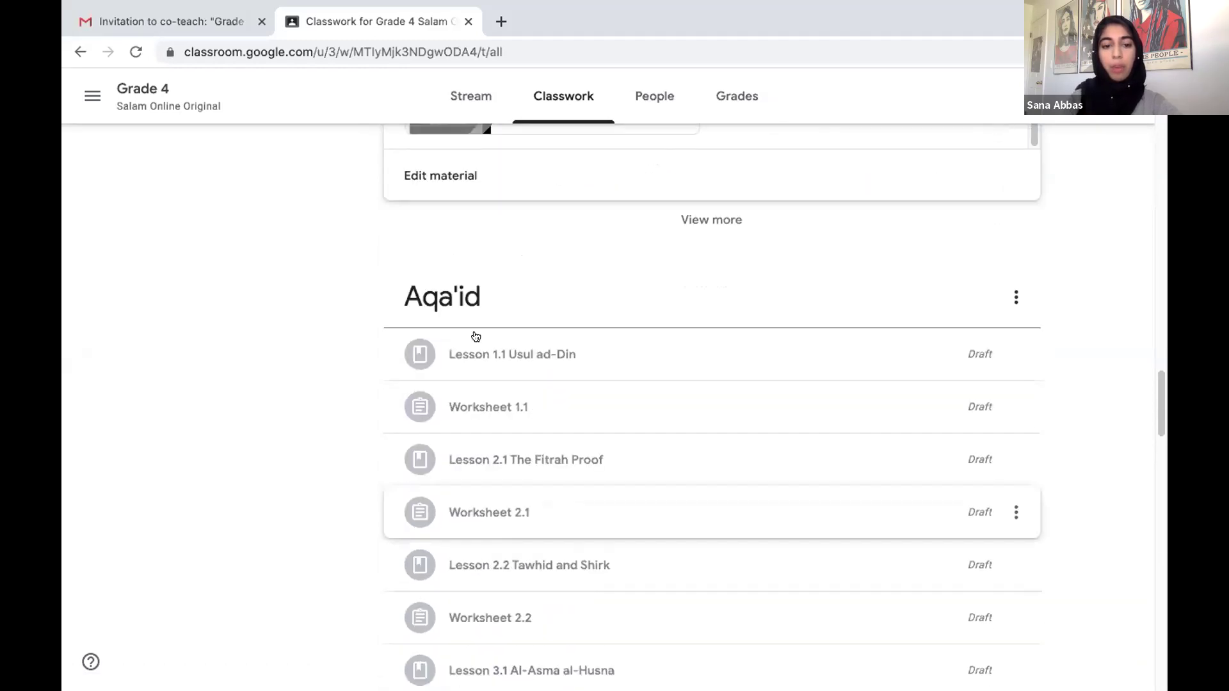
scroll(485, 335, "down", 10)
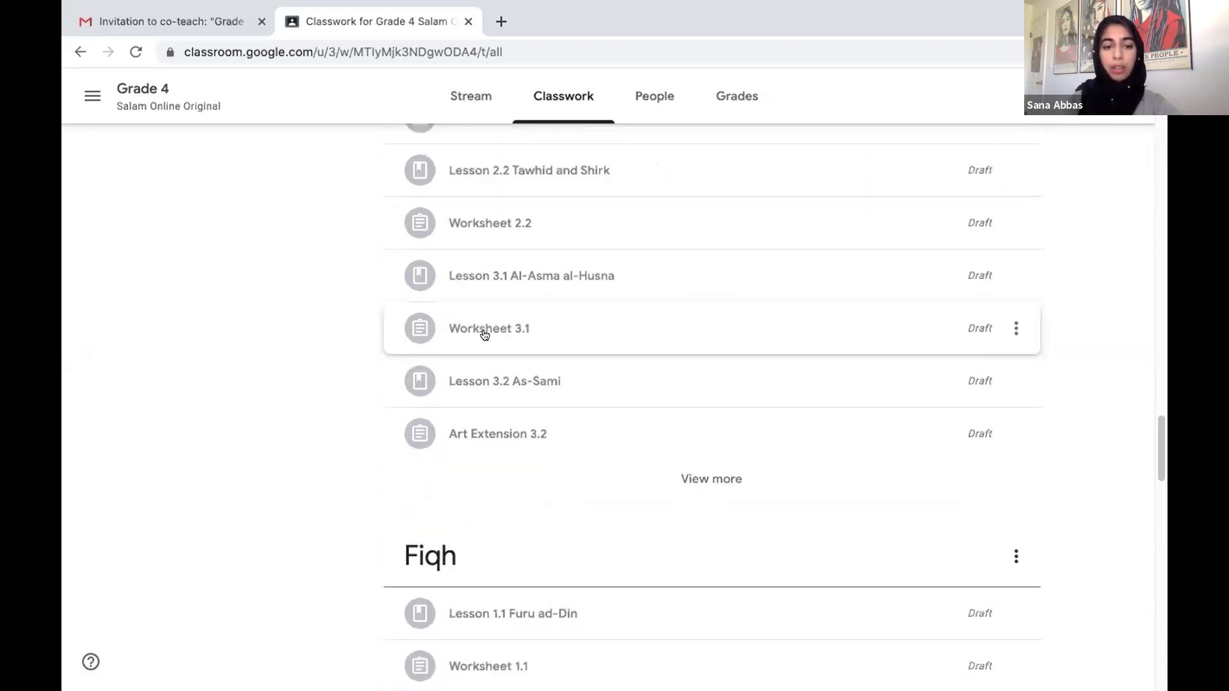
scroll(458, 410, "down", 10)
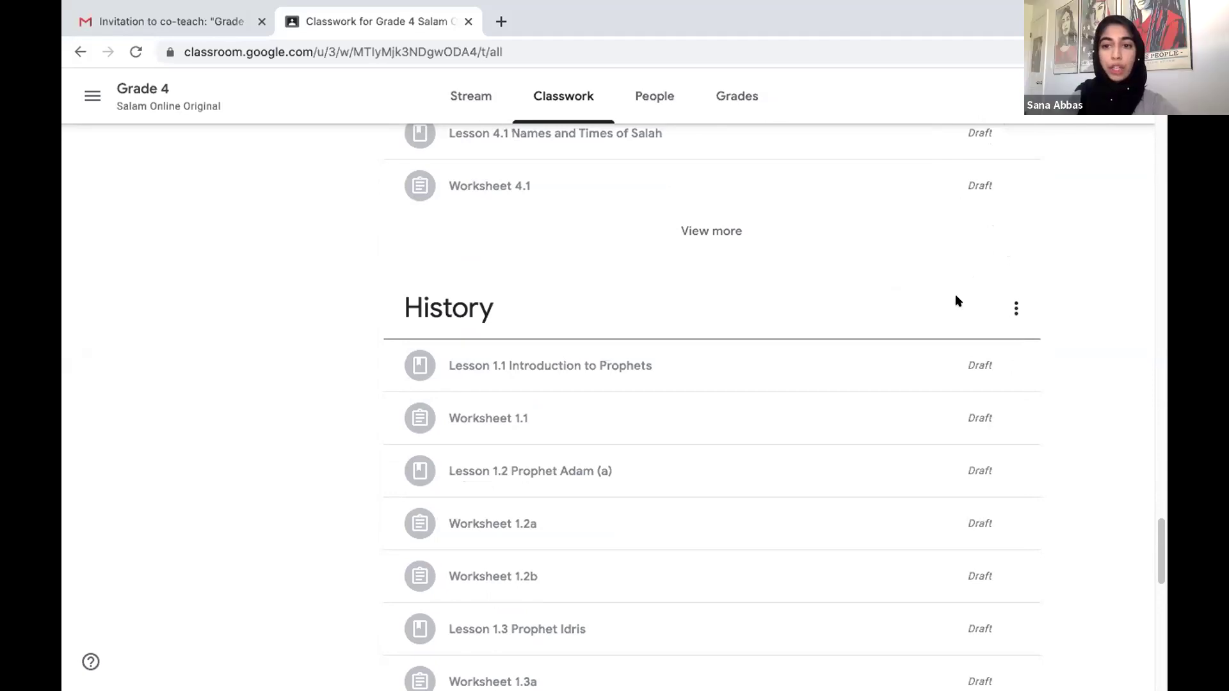
Scroll past Fiqh and History to the Akhlaq topic, starting at Lesson 1.1 Acquiring Knowledge.
scroll(746, 301, "up", 2)
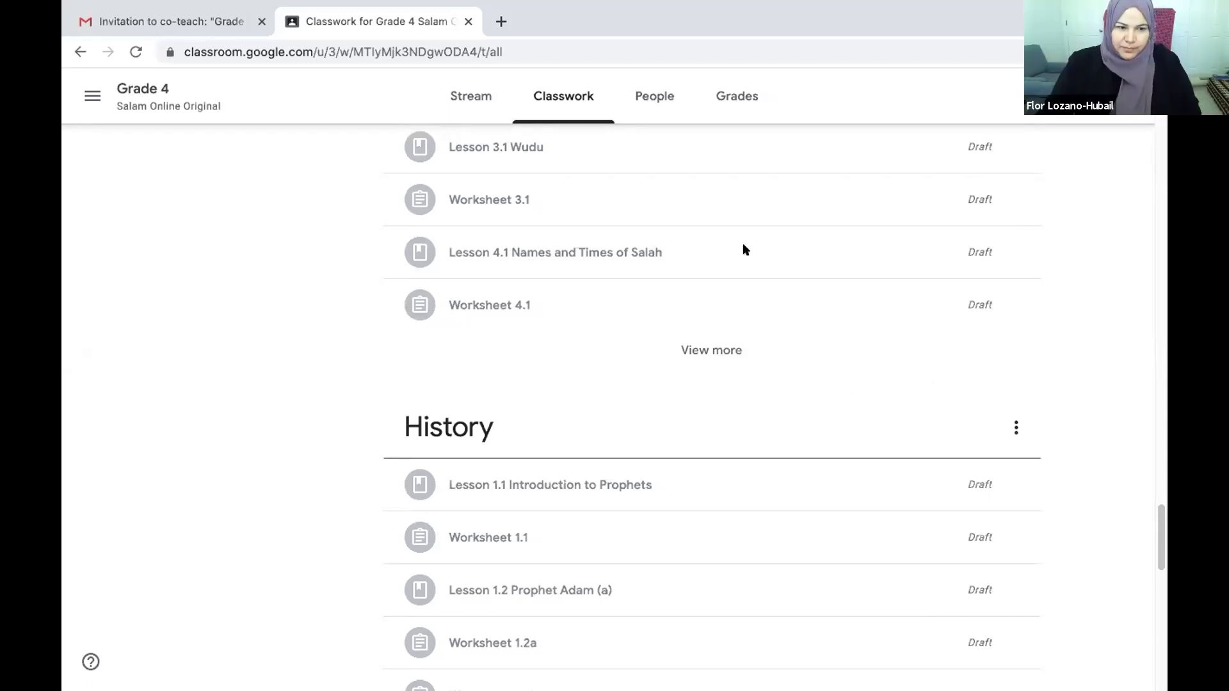
scroll(704, 332, "down", 1)
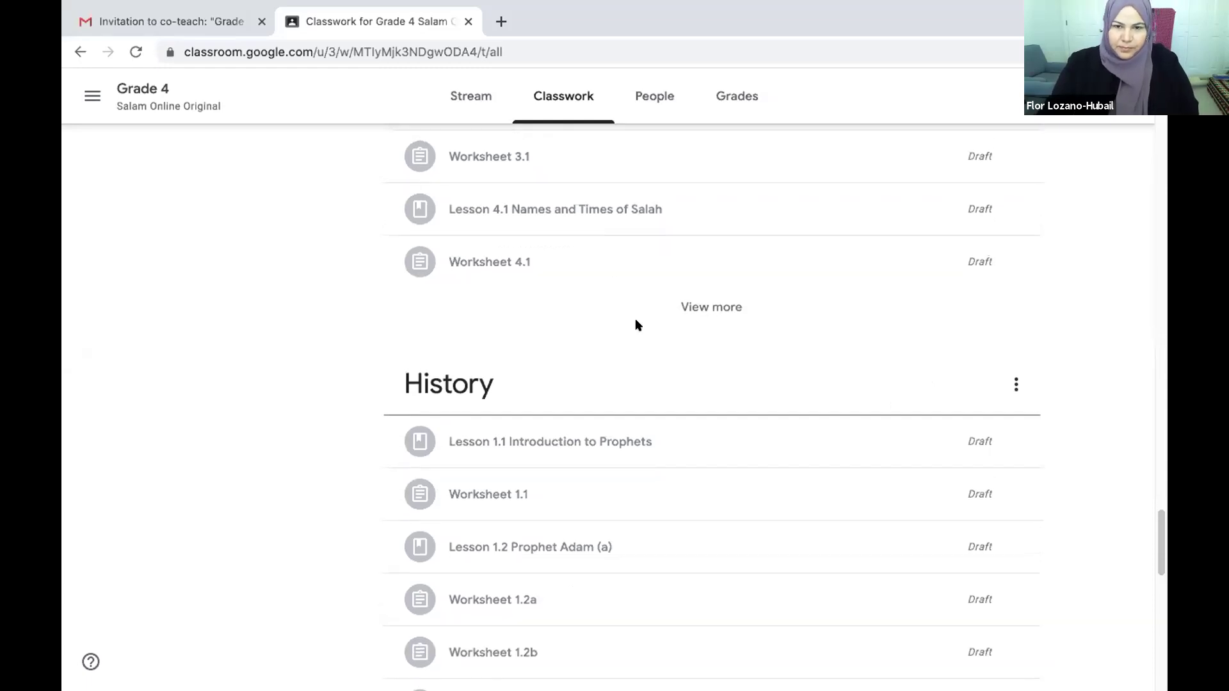
scroll(636, 320, "up", 2)
scroll(636, 320, "down", 2)
scroll(636, 320, "up", 3)
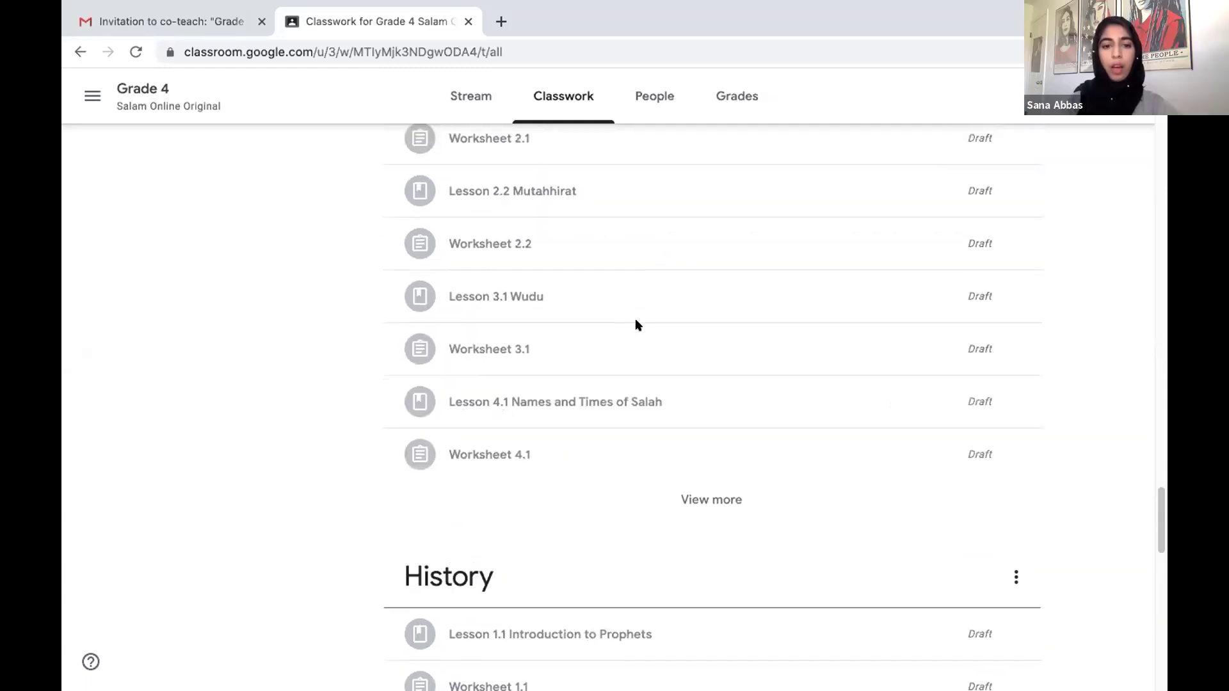
scroll(635, 325, "up", 4)
scroll(582, 346, "down", 8)
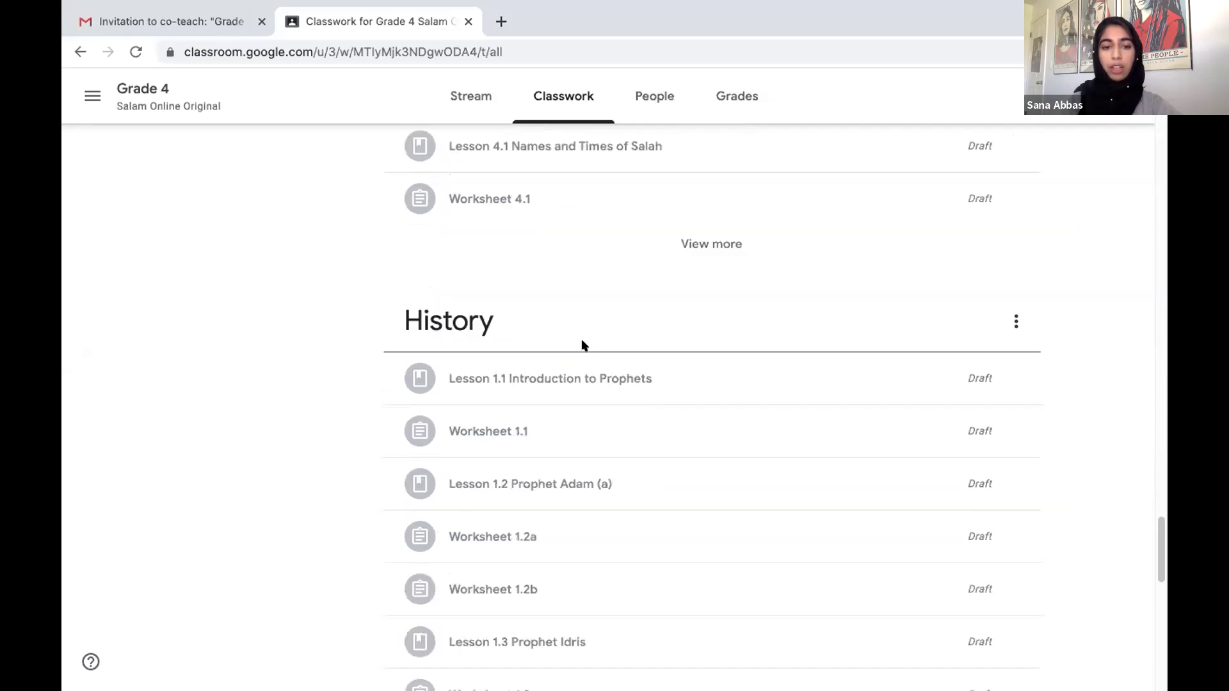
scroll(563, 432, "down", 12)
scroll(563, 435, "up", 3)
scroll(563, 435, "down", 1)
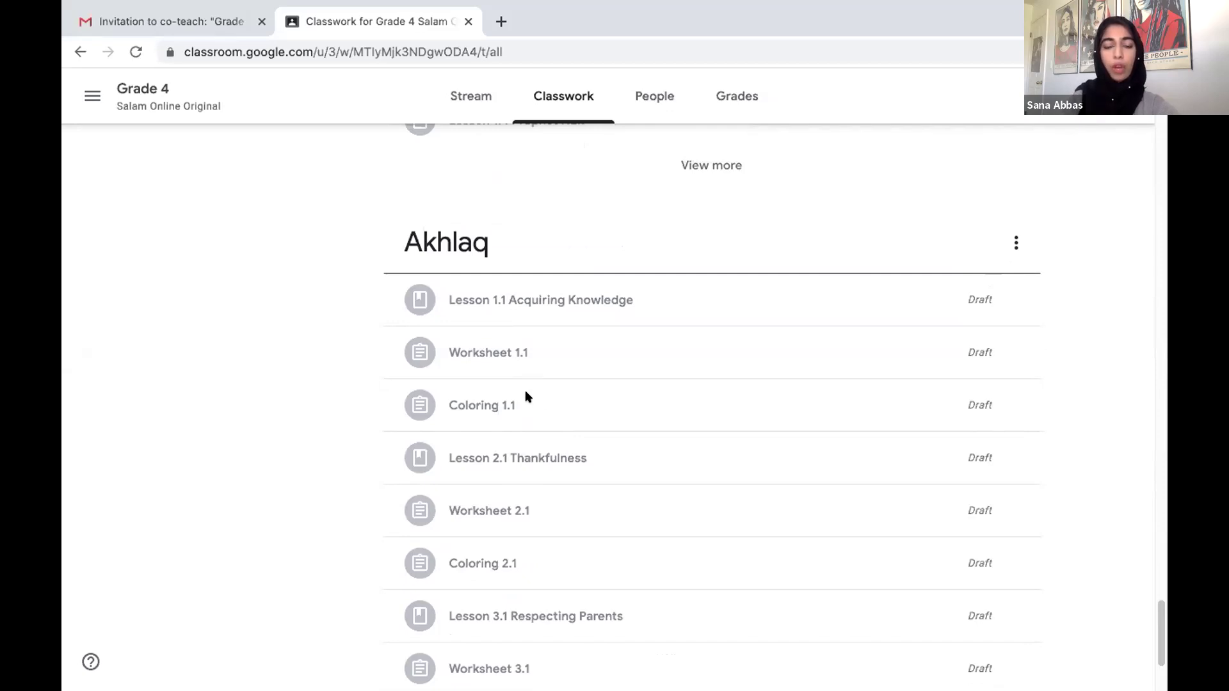
Expand the Coloring 1.1 item to check its attachment.
scroll(528, 397, "down", 1)
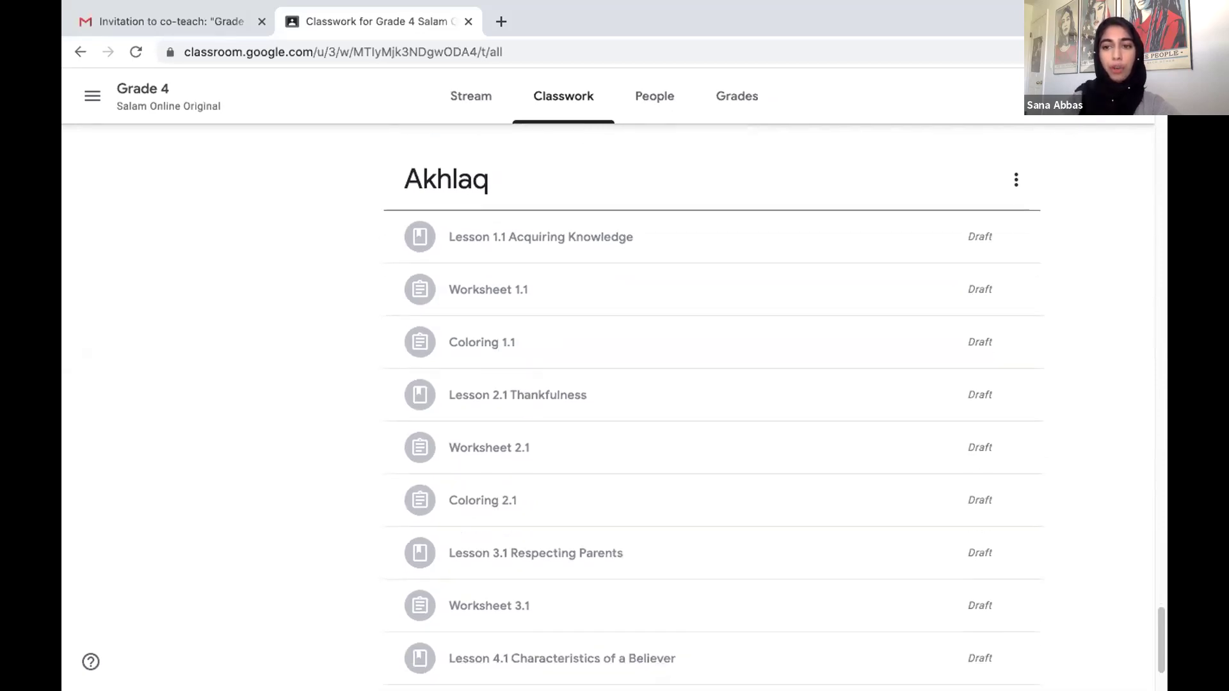
scroll(677, 315, "up", 1)
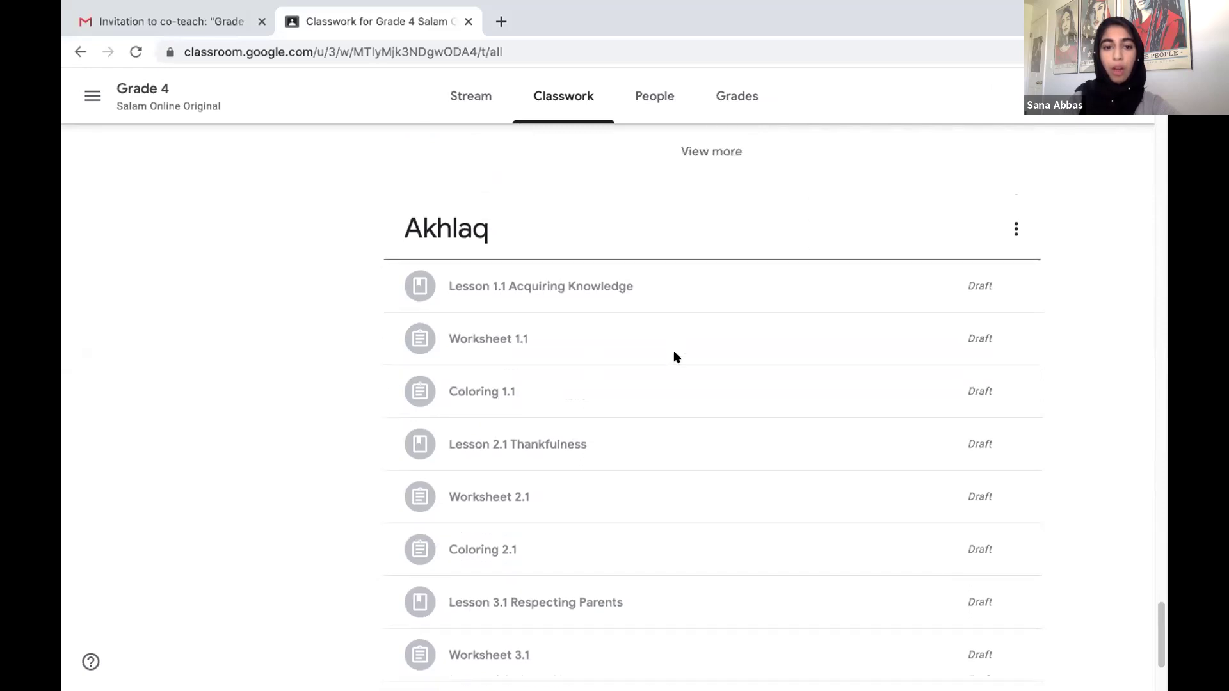
left_click(683, 400)
Expand Lesson 2.1 Thankfulness and review its four attachments: lesson PDF, slides, Coloring 2.1.pdf, Worksheet 2.1.pdf.
scroll(681, 401, "down", 3)
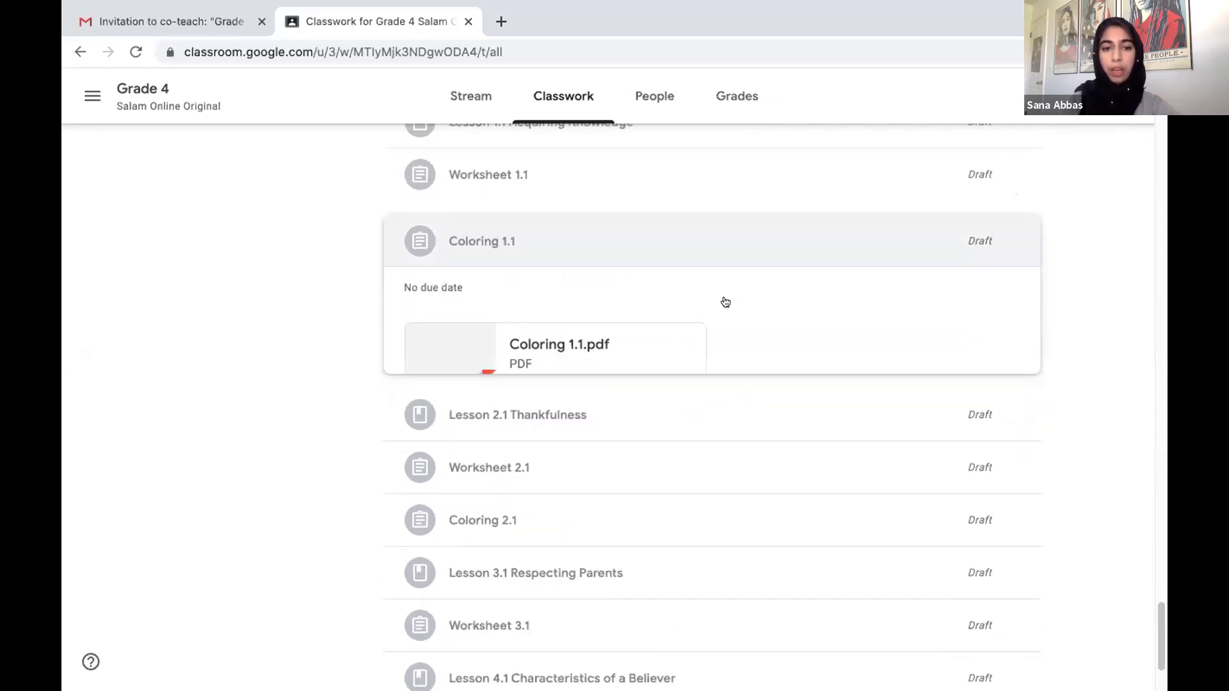
scroll(738, 275, "up", 1)
scroll(736, 345, "down", 1)
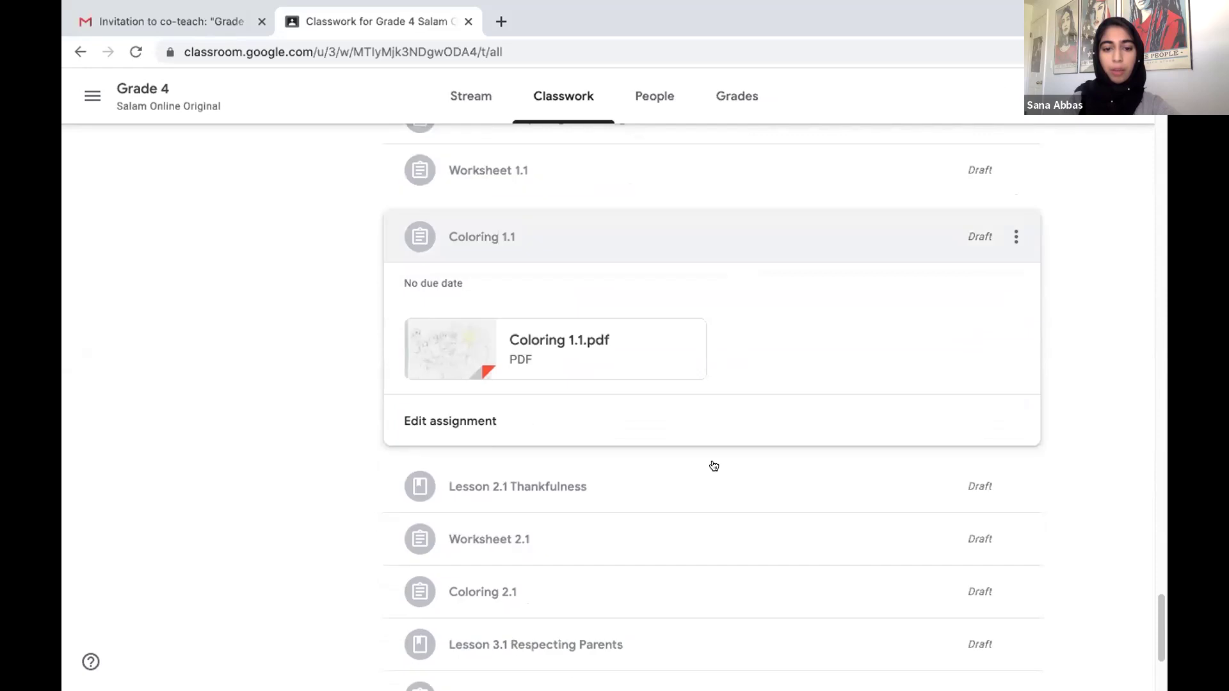
left_click(711, 486)
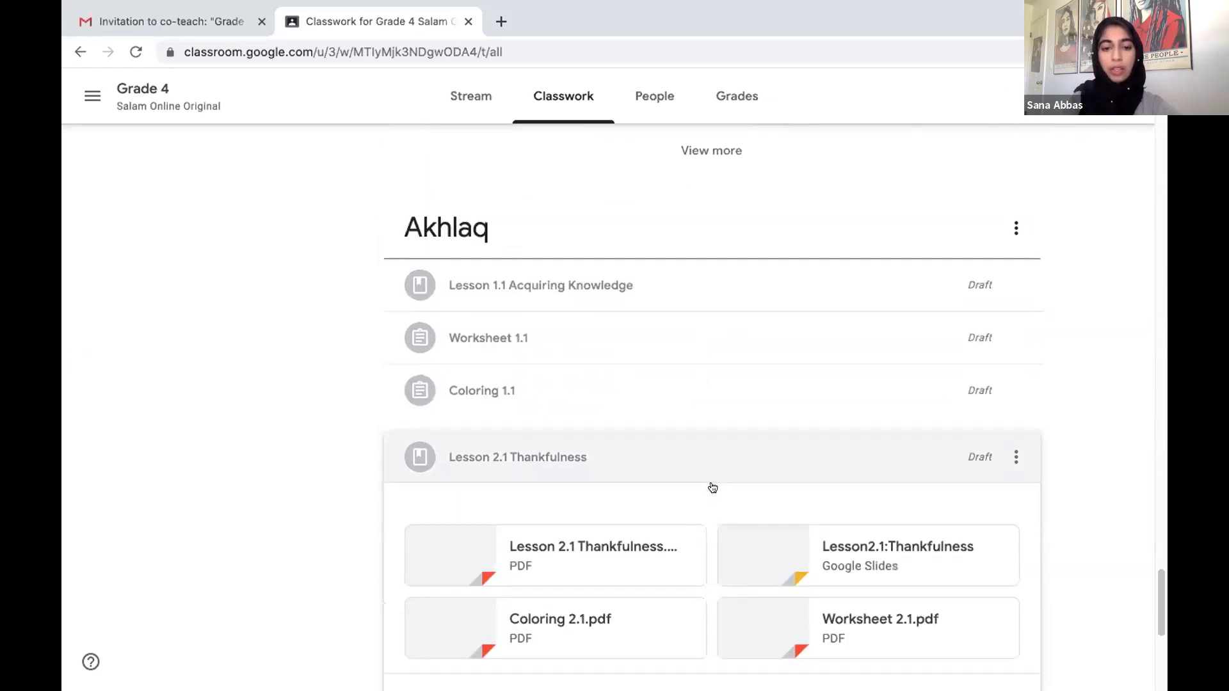
scroll(599, 378, "down", 1)
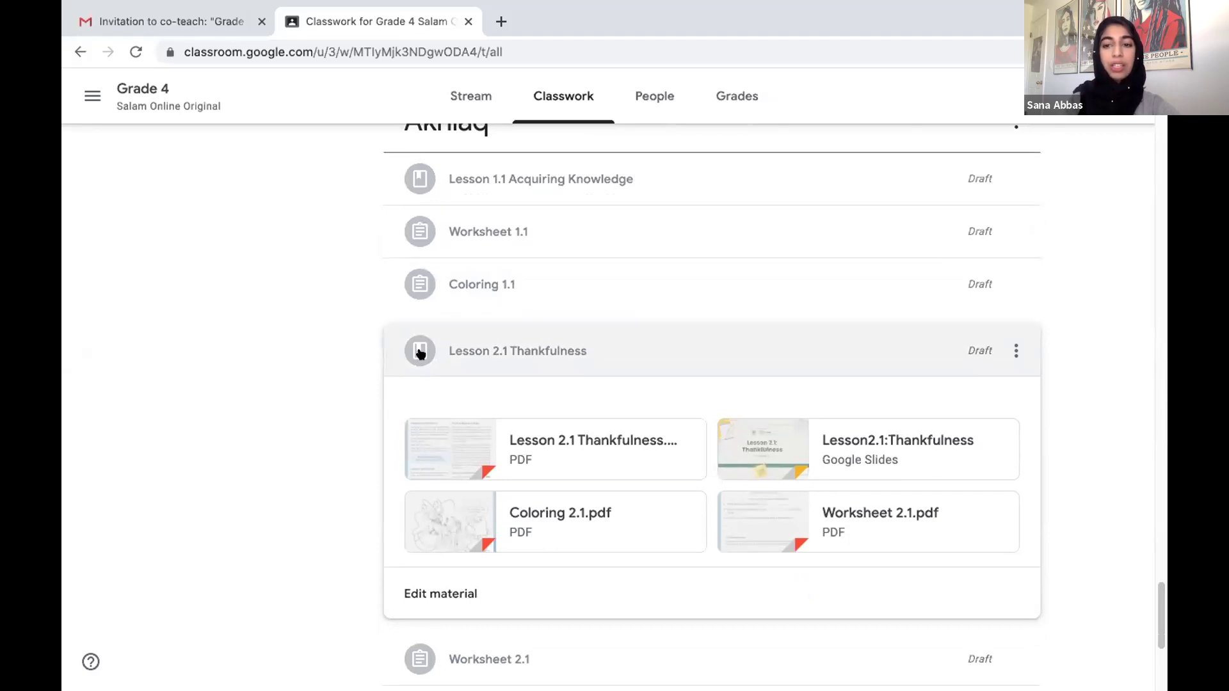
scroll(448, 358, "down", 1)
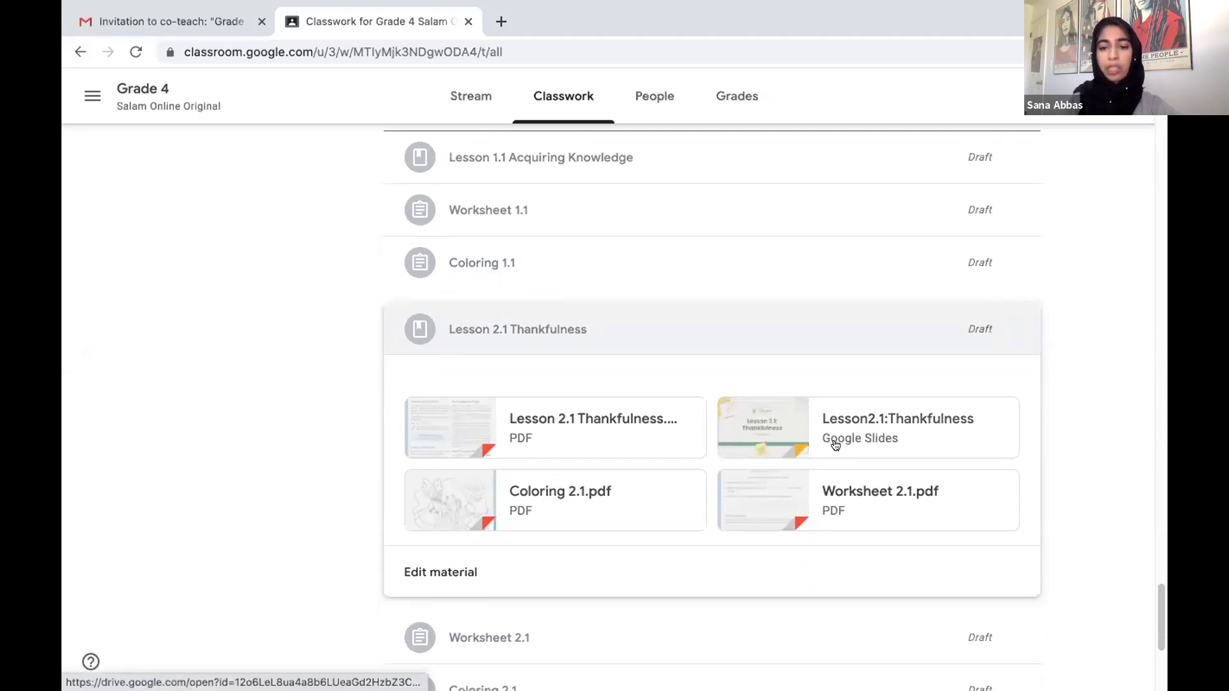
scroll(836, 508, "down", 1)
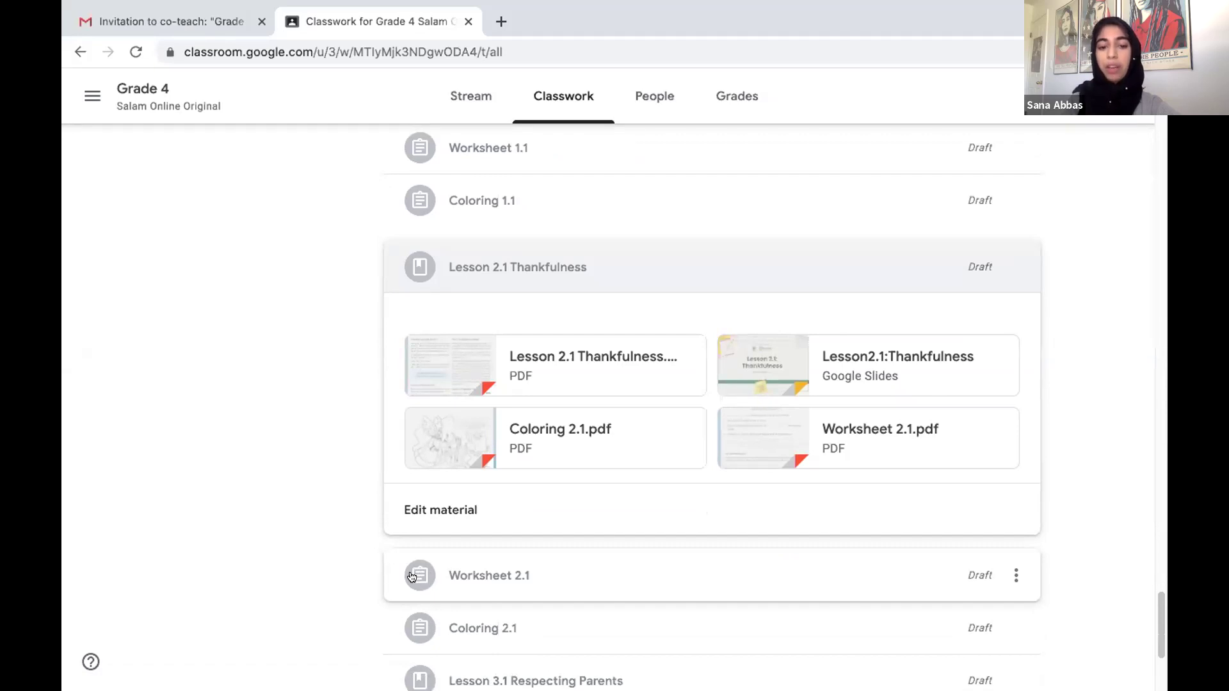
scroll(584, 403, "up", 1)
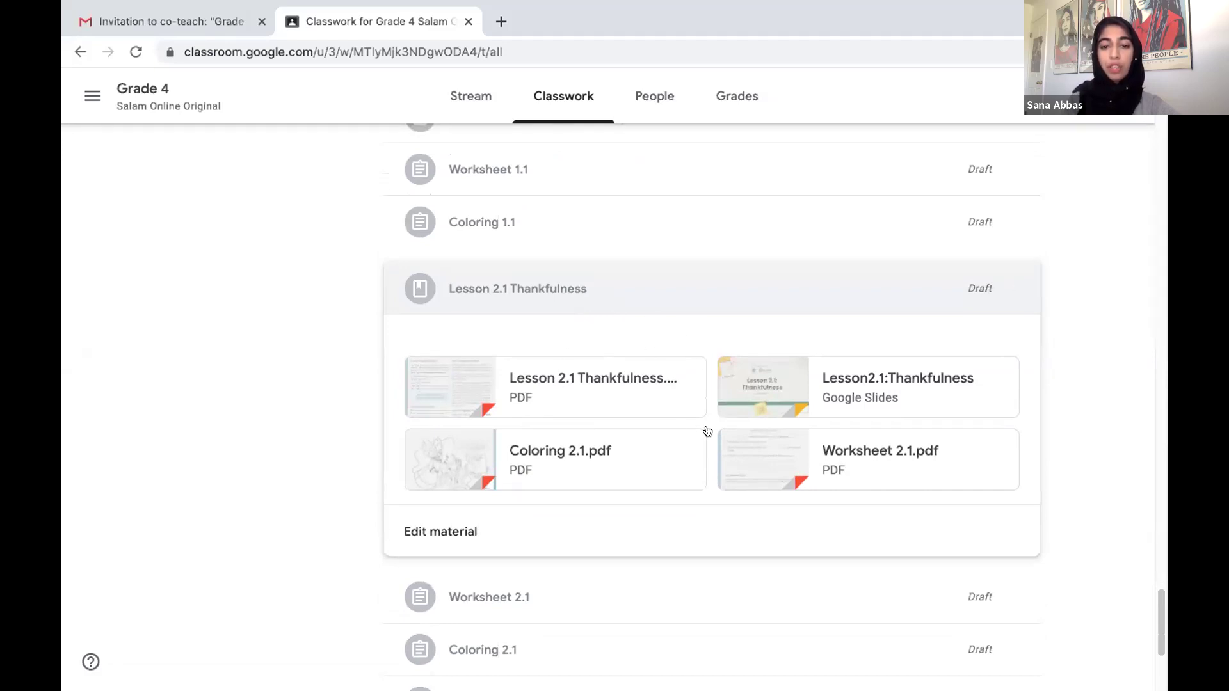
Open the Lesson2.1:Thankfulness Google Slides attachment in a new tab.
left_click(881, 378)
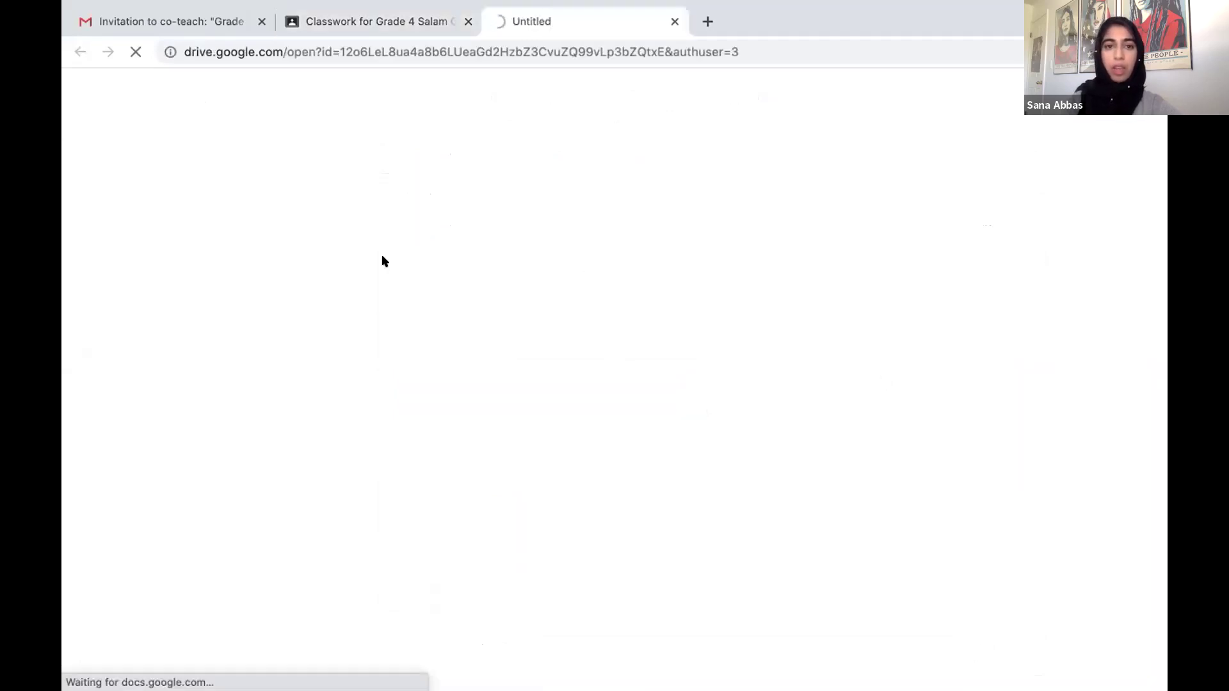
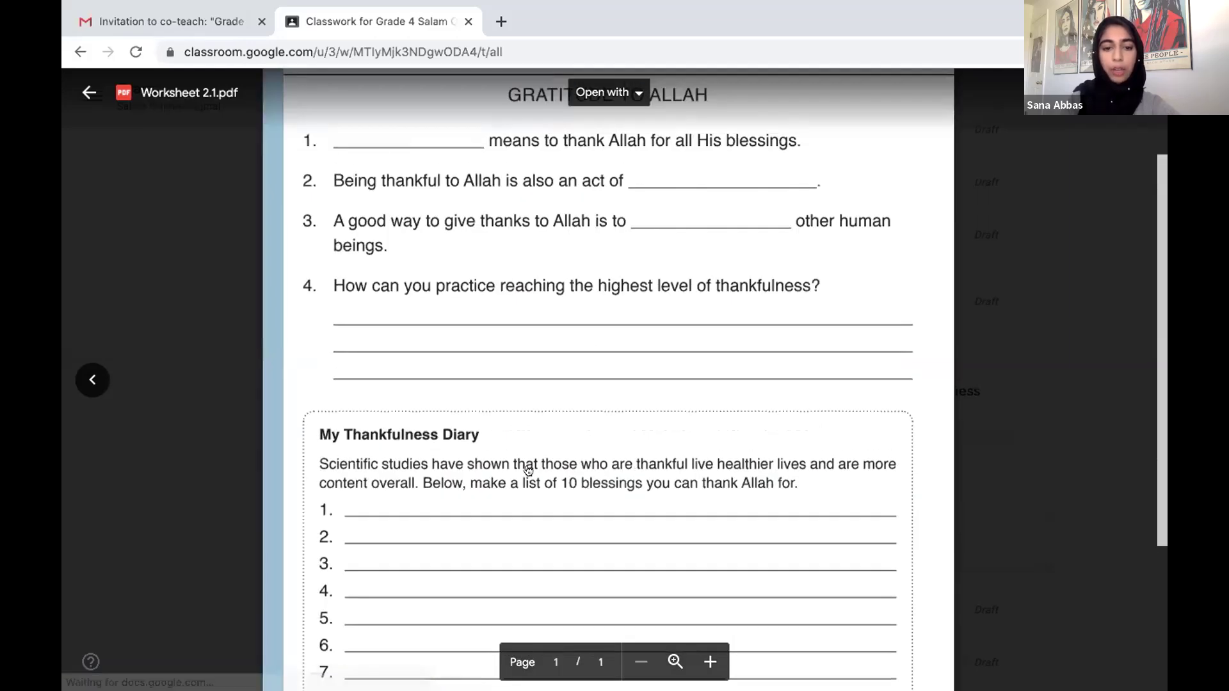
Close the Worksheet 2.1 preview, then view and close the Coloring 2.1 PDF preview.
key("Escape")
left_click(577, 544)
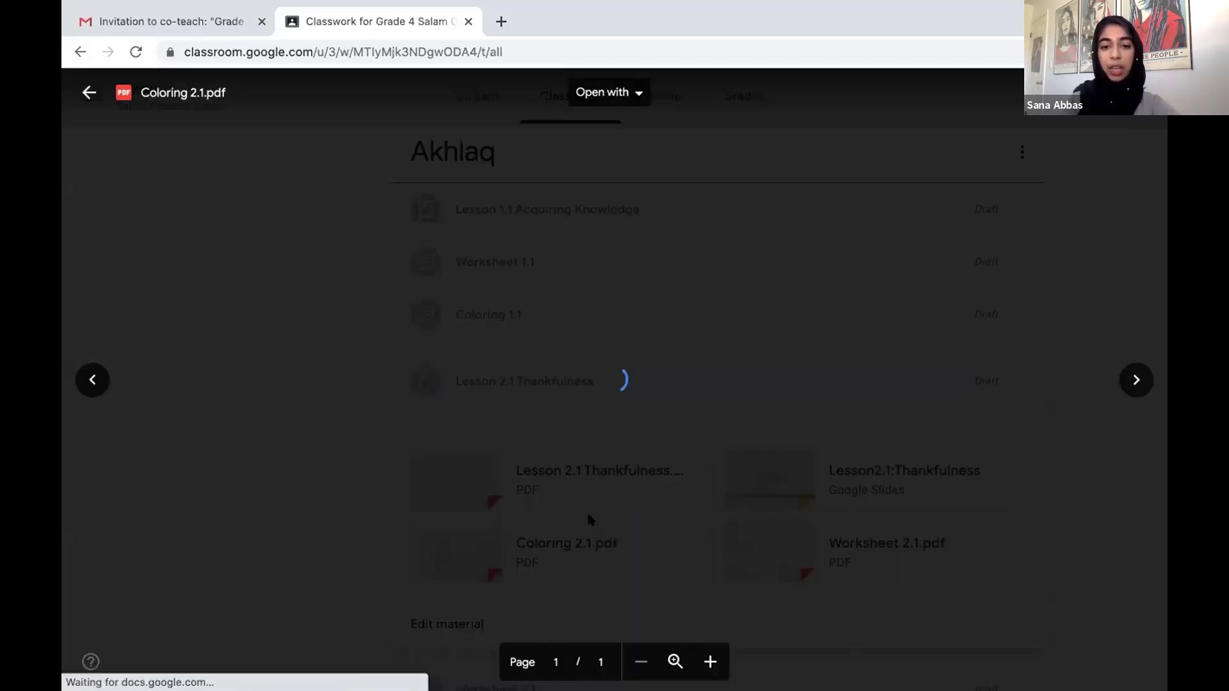
scroll(589, 516, "down", 1)
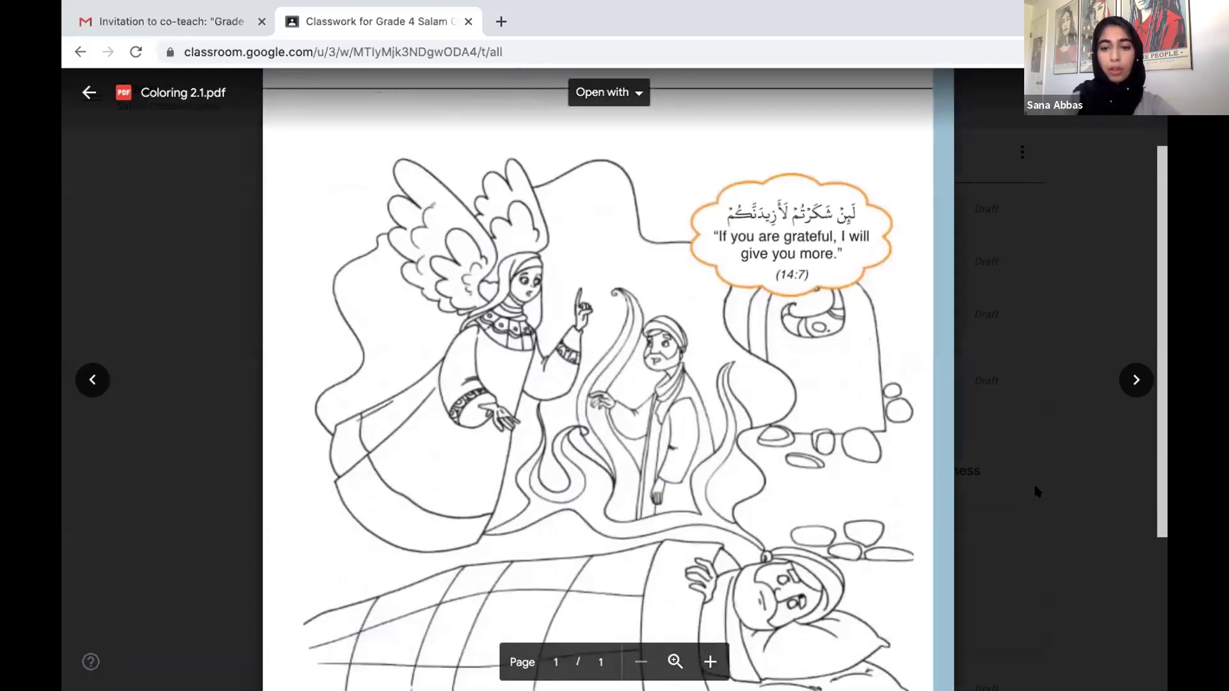
key("Escape")
Expand the Worksheet 2.1 draft to show its PDF and no due date.
scroll(618, 469, "down", 1)
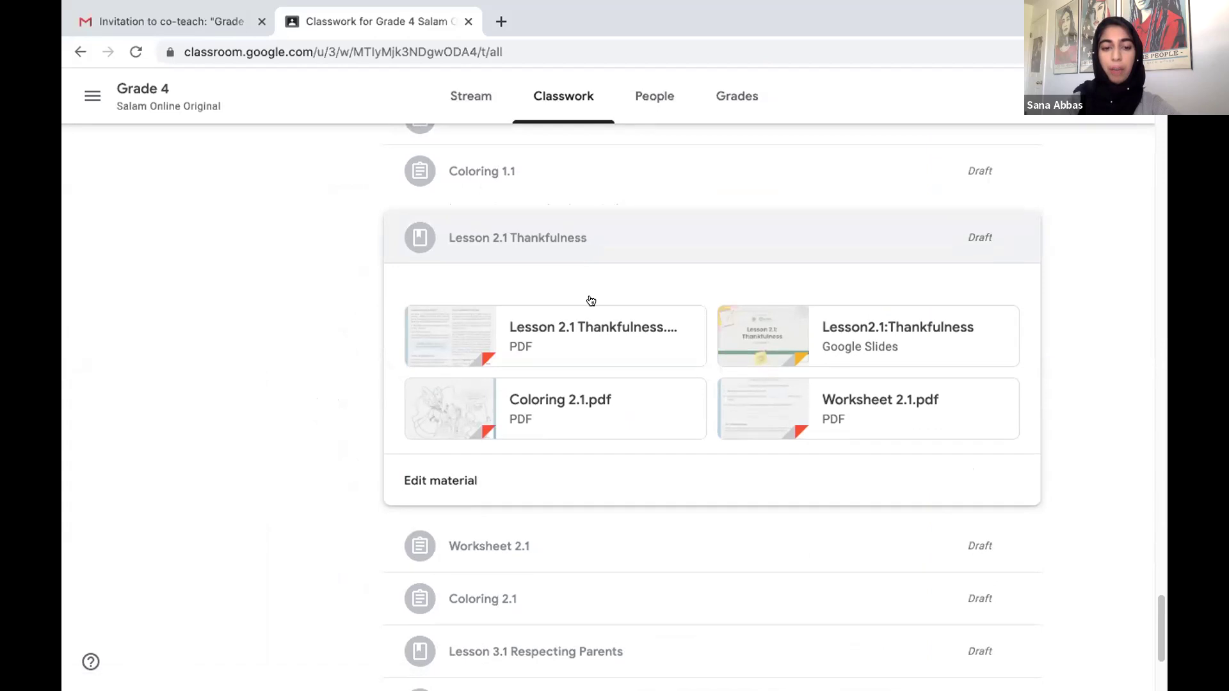
scroll(591, 384, "down", 3)
left_click(590, 444)
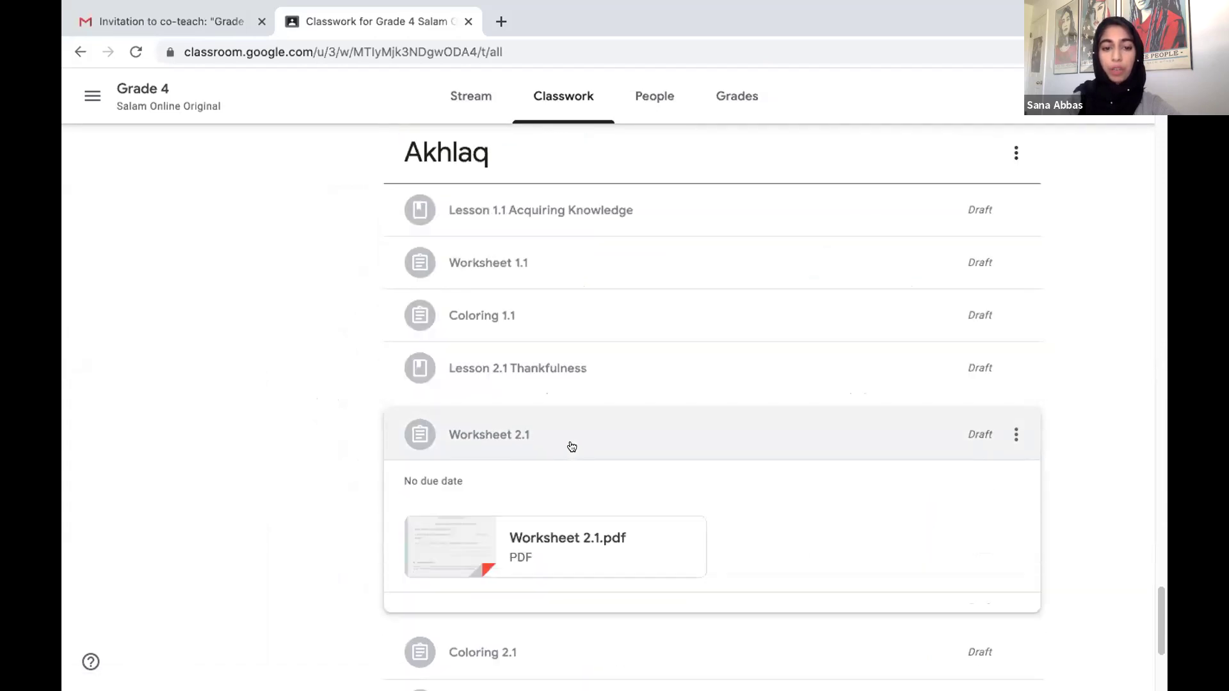
scroll(571, 444, "down", 3)
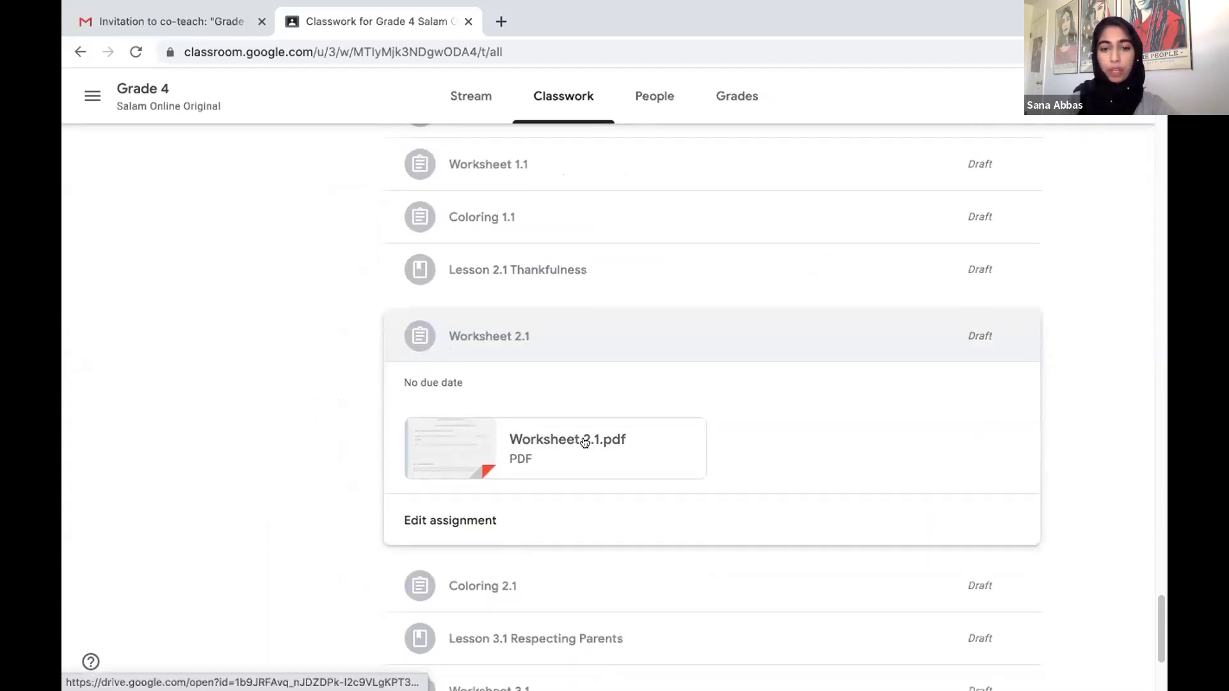
Edit the Worksheet 2.1 assignment, keeping its points at 10.
left_click(450, 523)
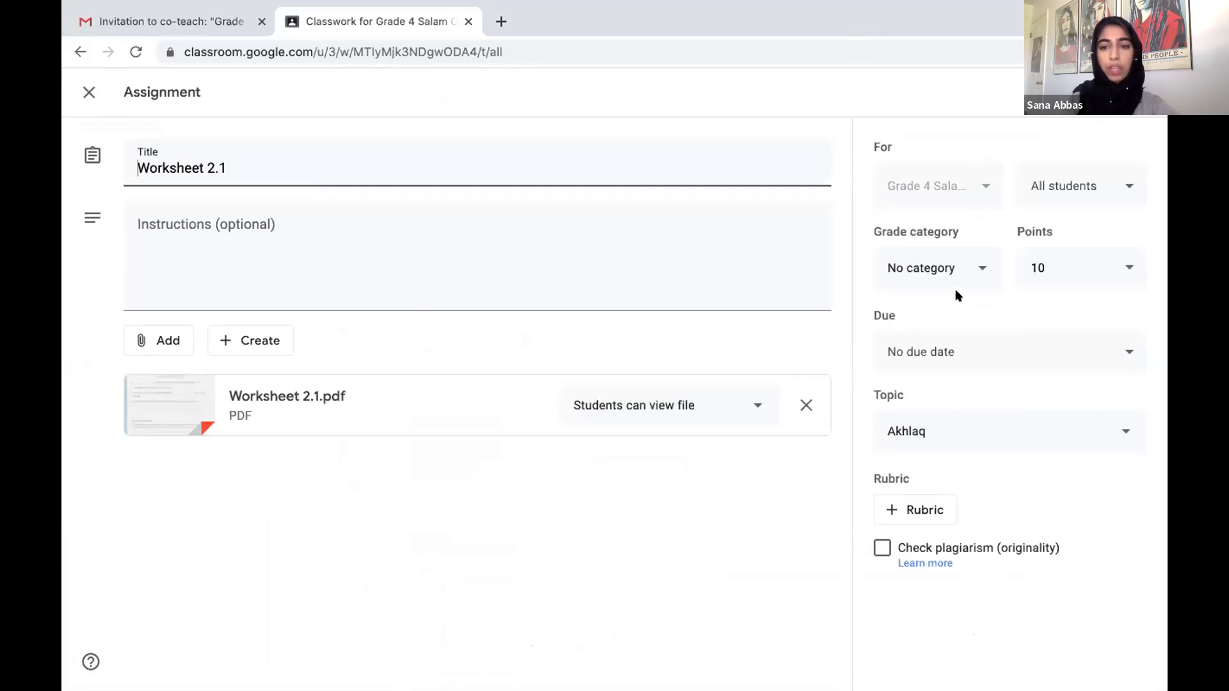
left_click(1047, 269)
double_click(1050, 270)
left_click(1063, 268)
left_click(989, 303)
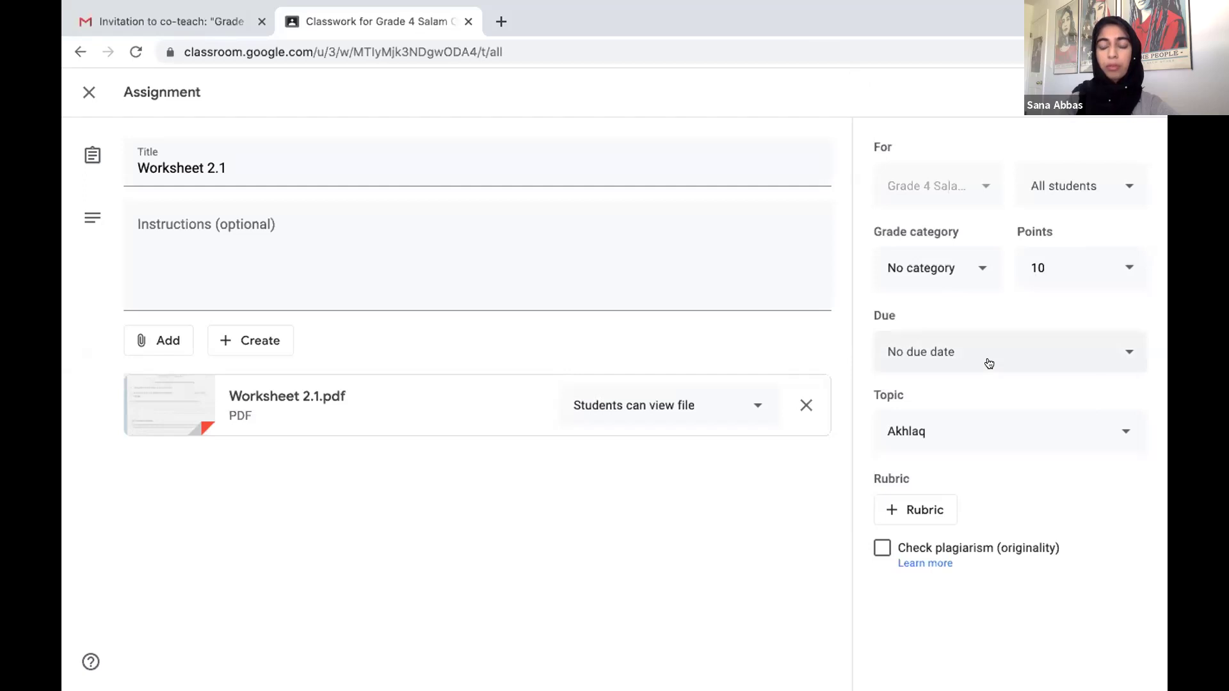
Set the Worksheet 2.1 due date to Sep 11 at 11:59 PM.
left_click(1123, 355)
left_click(1045, 418)
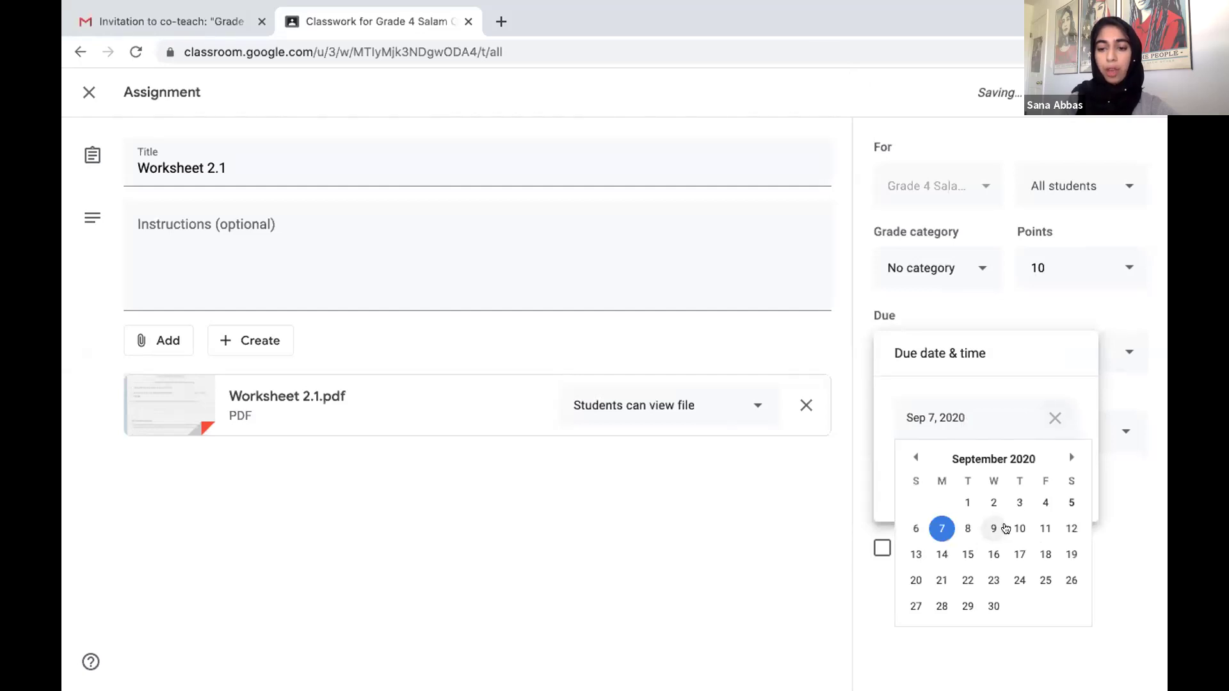
left_click(1046, 526)
left_click(994, 464)
left_click(1111, 355)
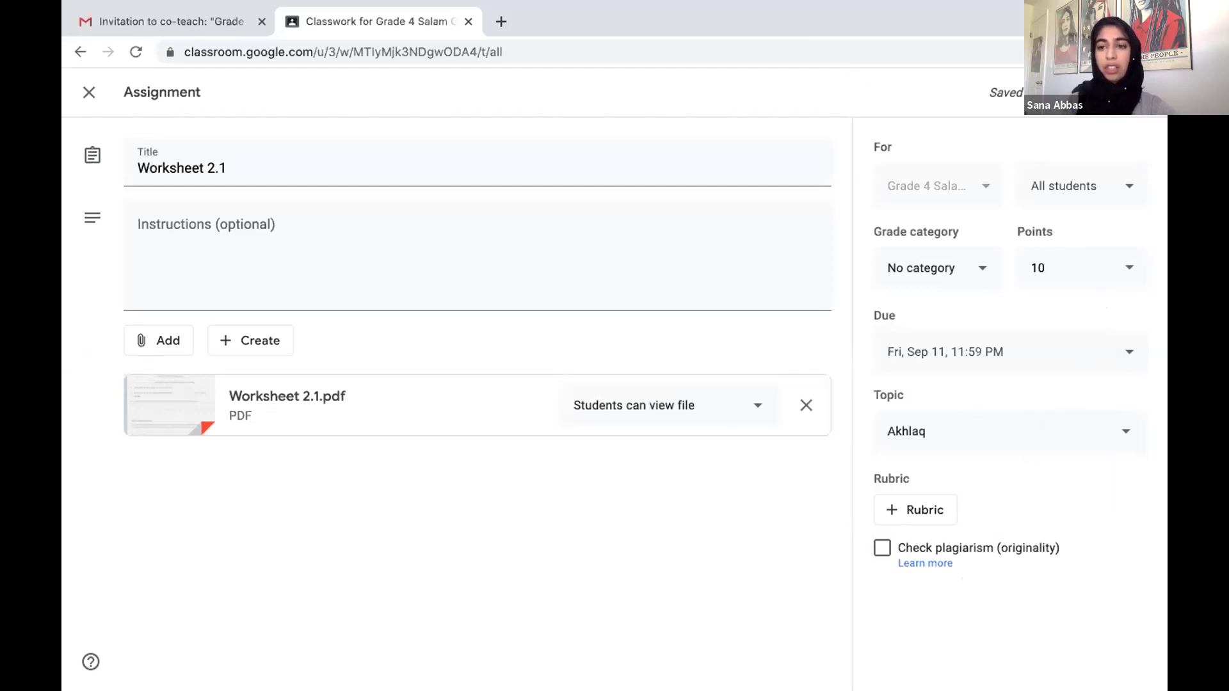
Assign Worksheet 2.1 to the class without a grade category.
left_click(1126, 92)
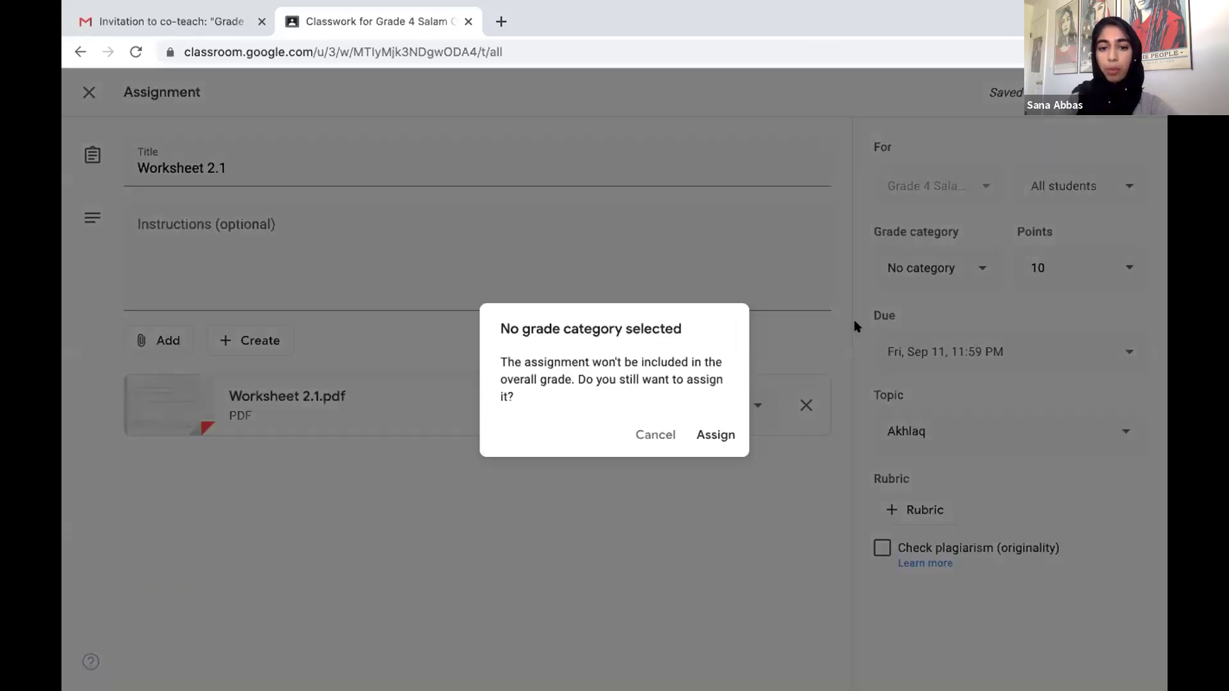
left_click(701, 439)
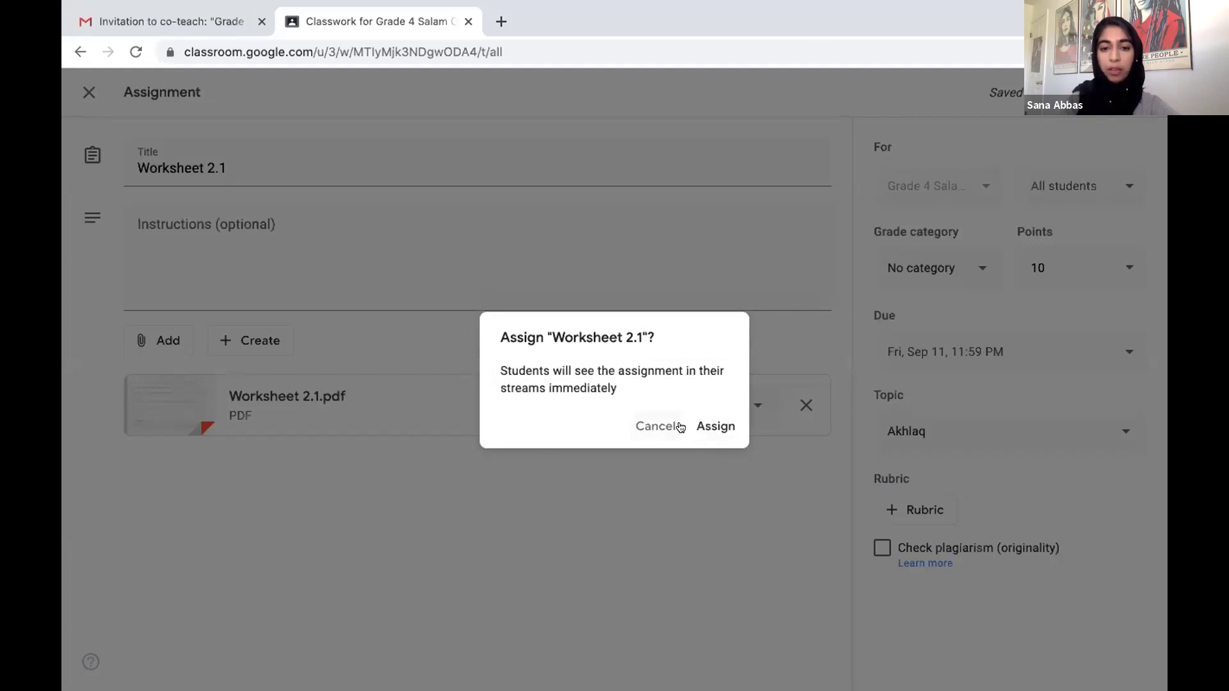
left_click(715, 428)
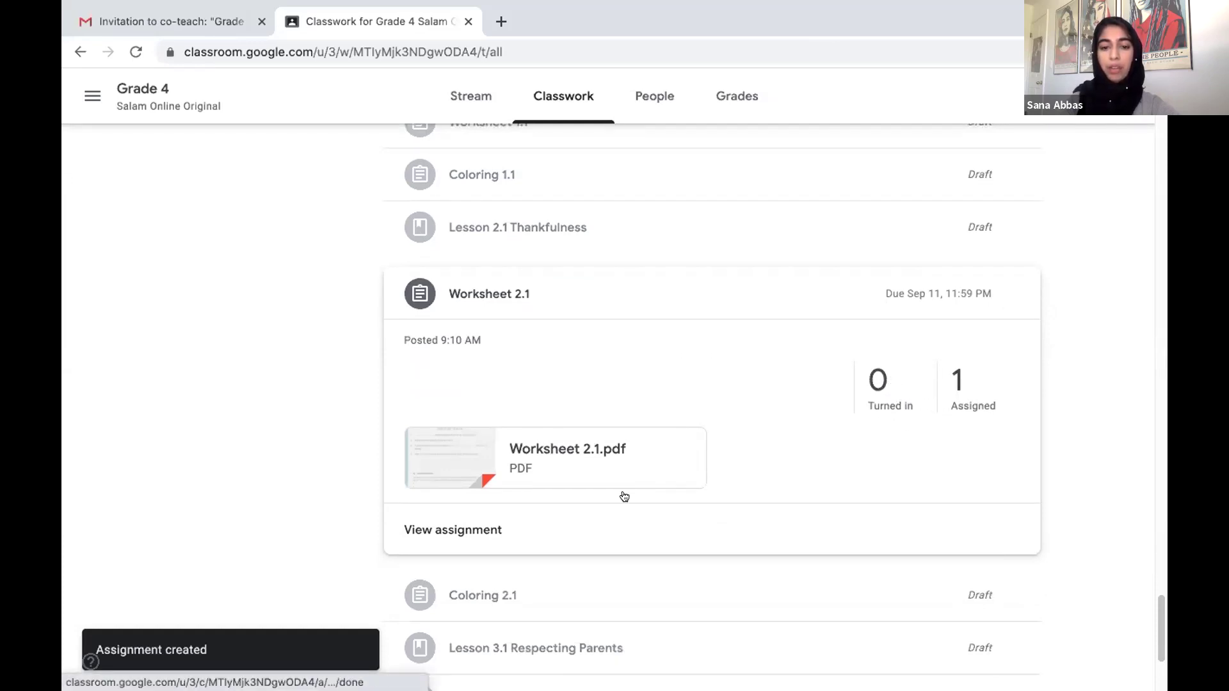
scroll(660, 487, "down", 1)
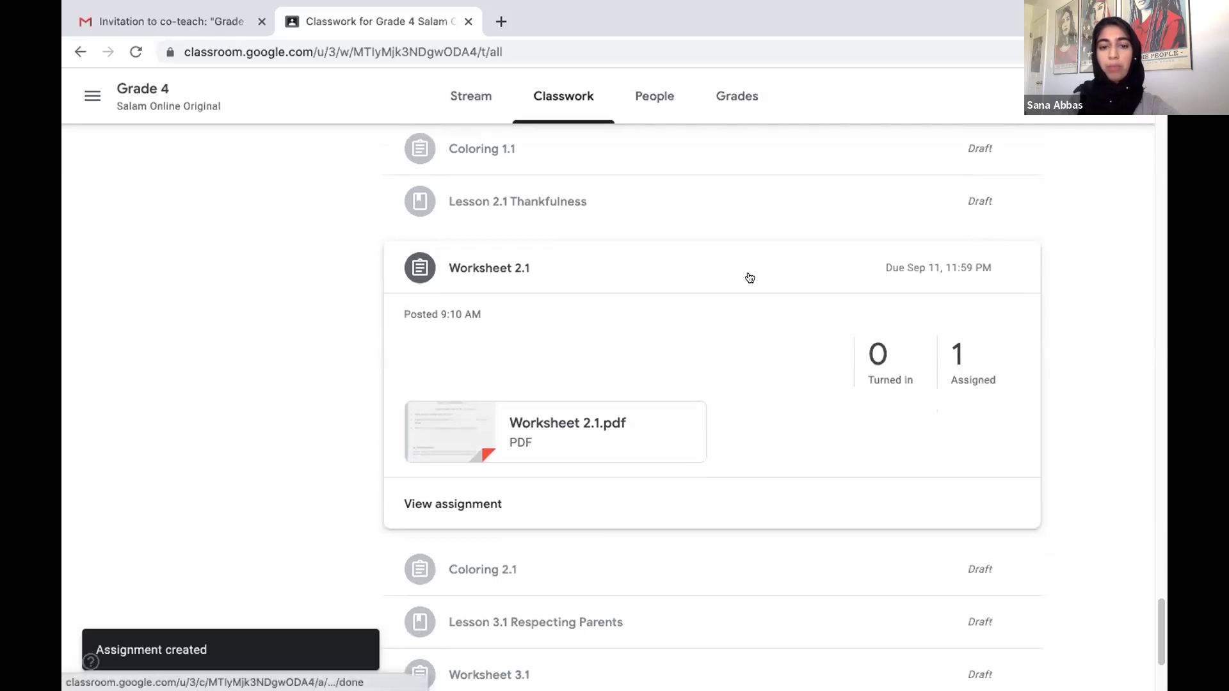
scroll(632, 400, "down", 1)
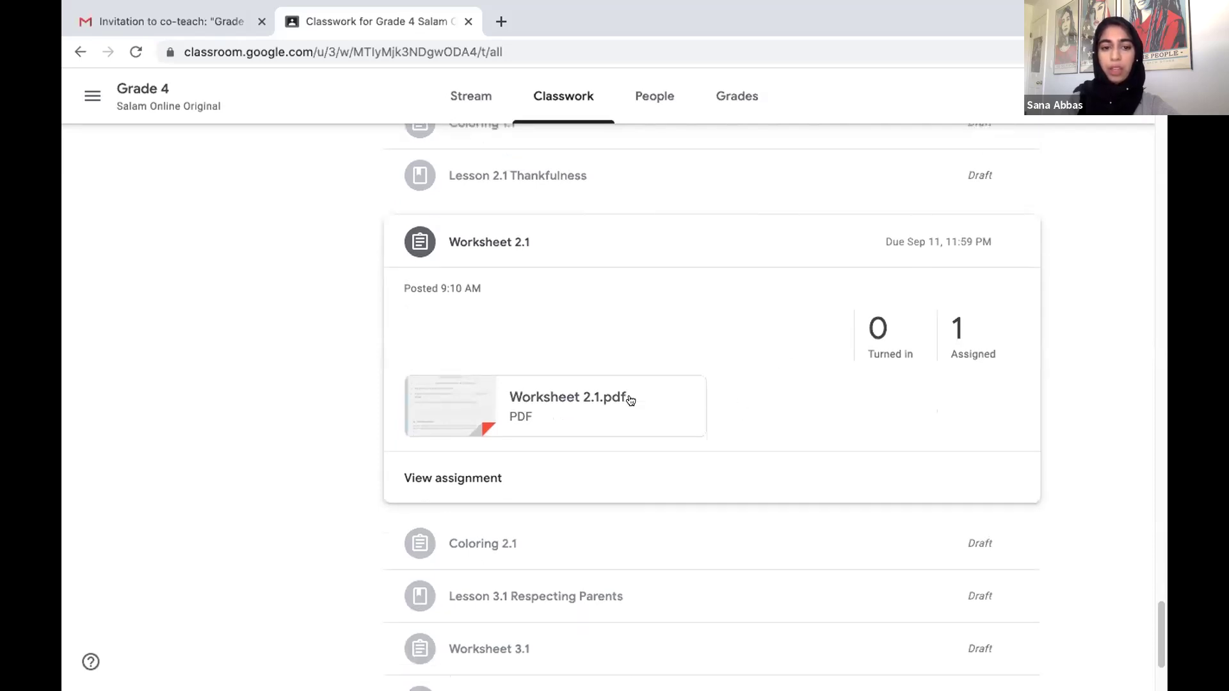
scroll(729, 393, "up", 2)
scroll(819, 386, "down", 1)
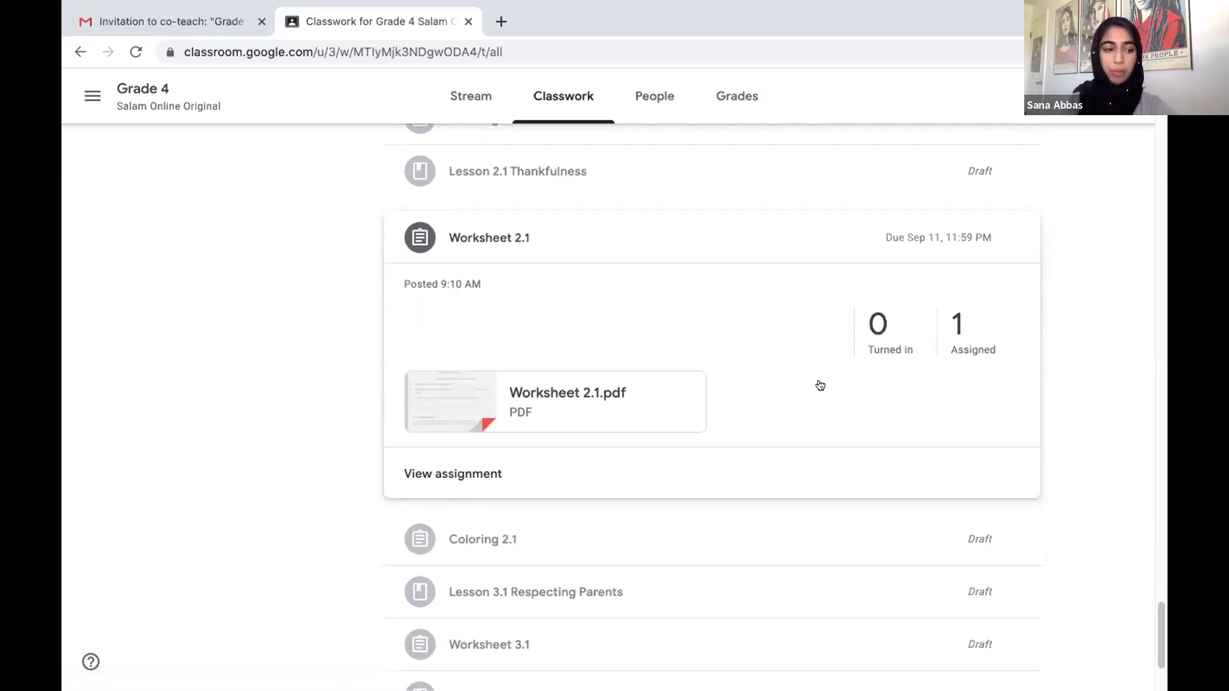
scroll(727, 372, "down", 3)
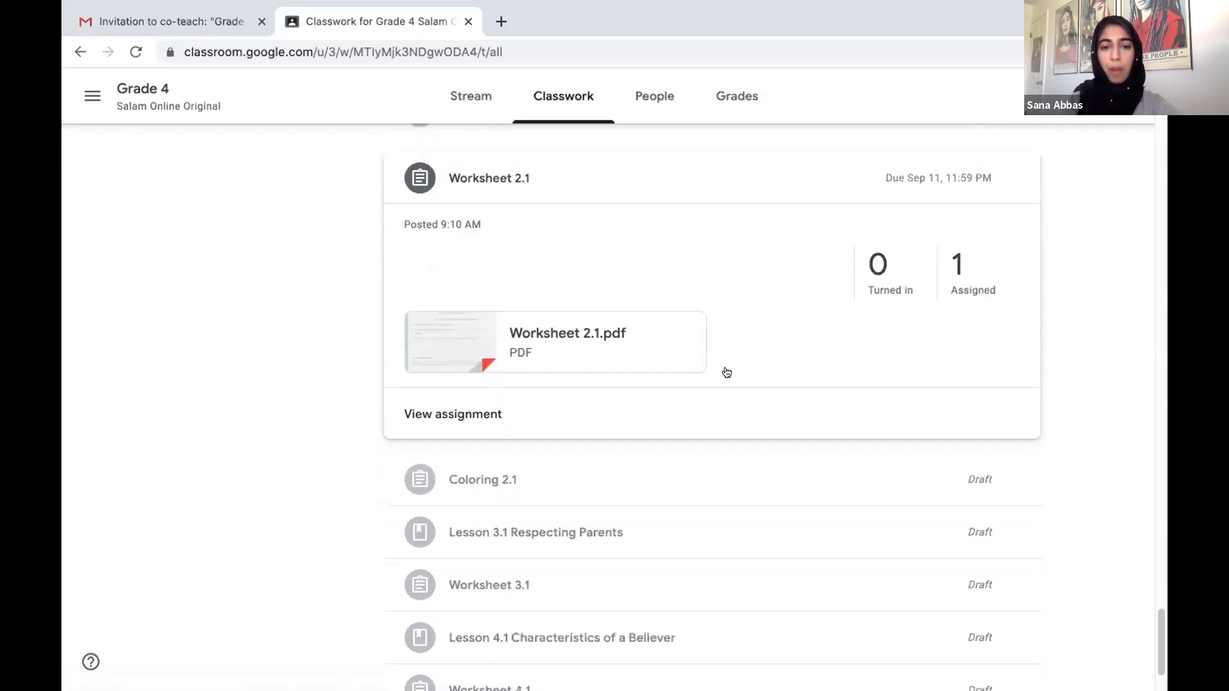
scroll(726, 373, "up", 15)
scroll(726, 372, "up", 20)
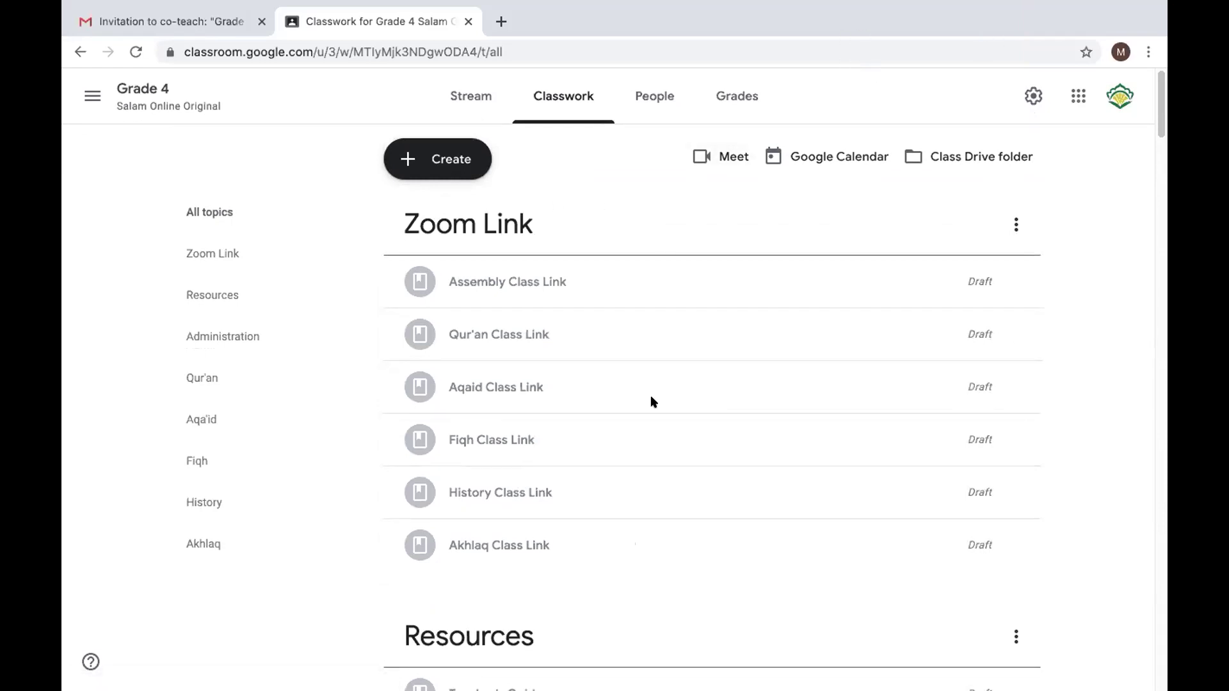
scroll(650, 401, "down", 3)
scroll(665, 480, "down", 10)
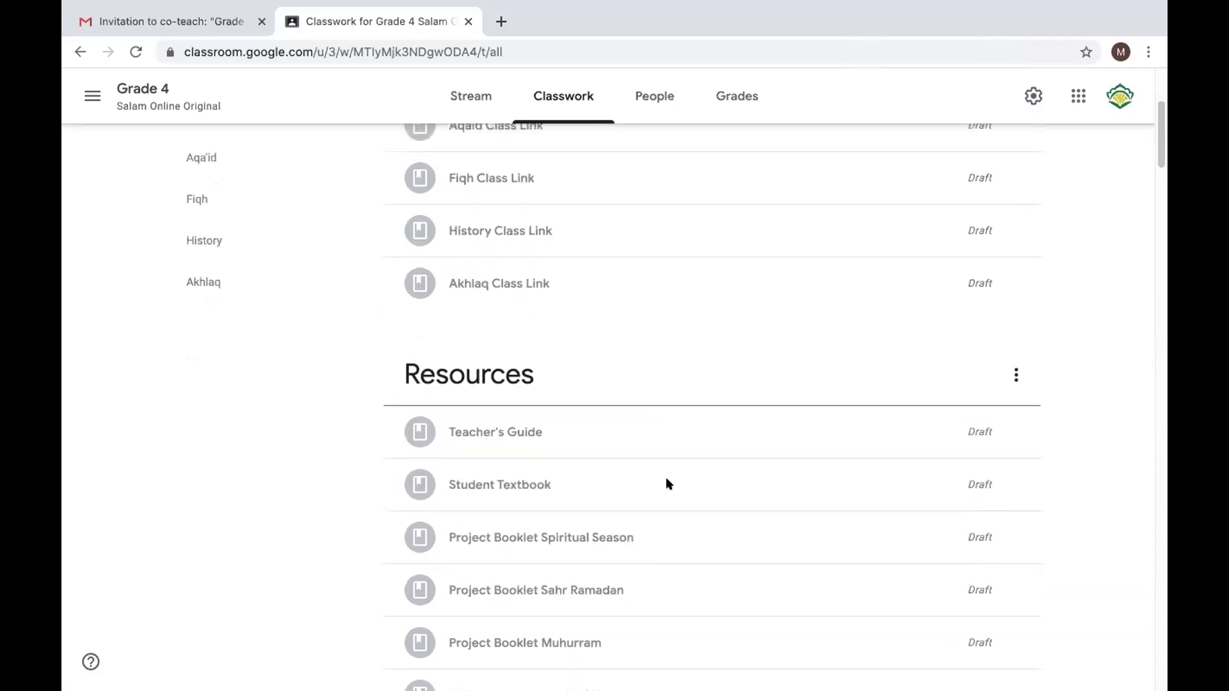
scroll(666, 480, "down", 15)
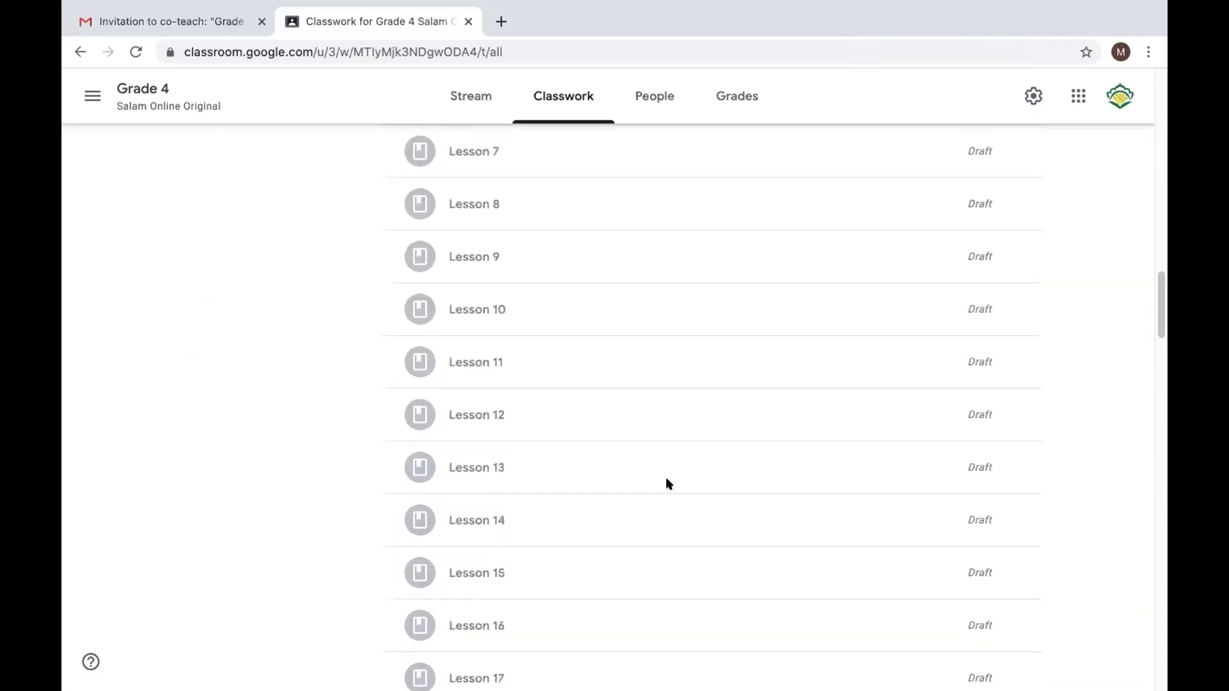
scroll(666, 484, "down", 12)
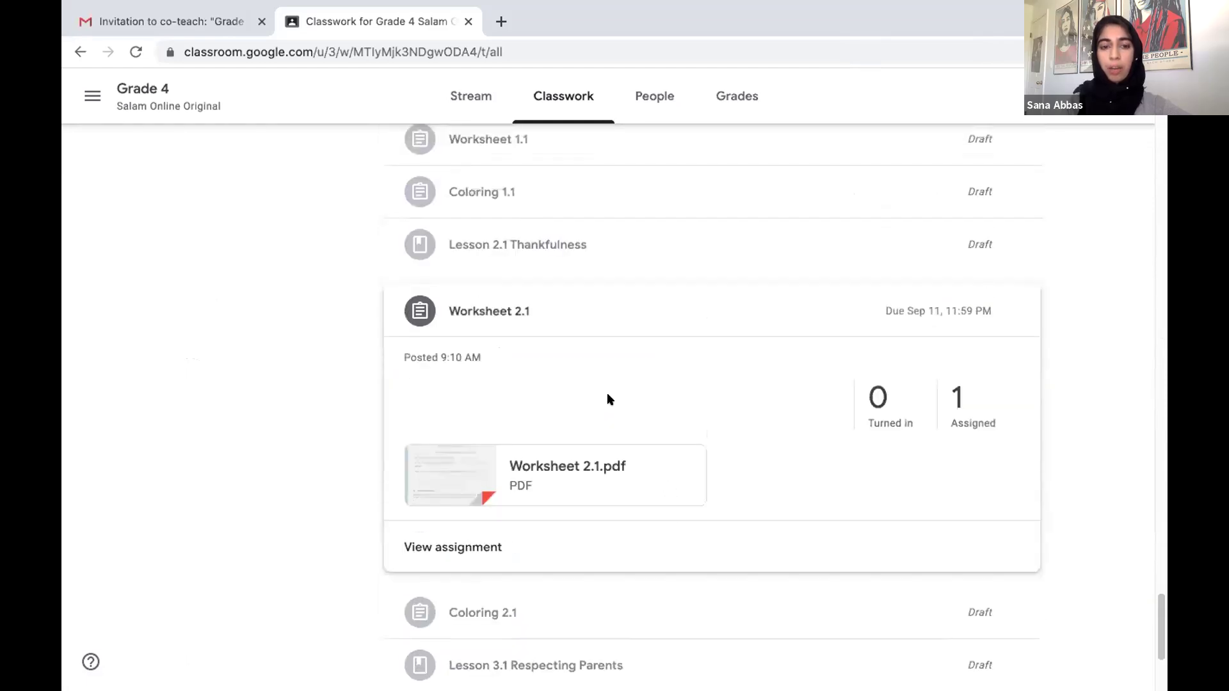
scroll(610, 401, "up", 1)
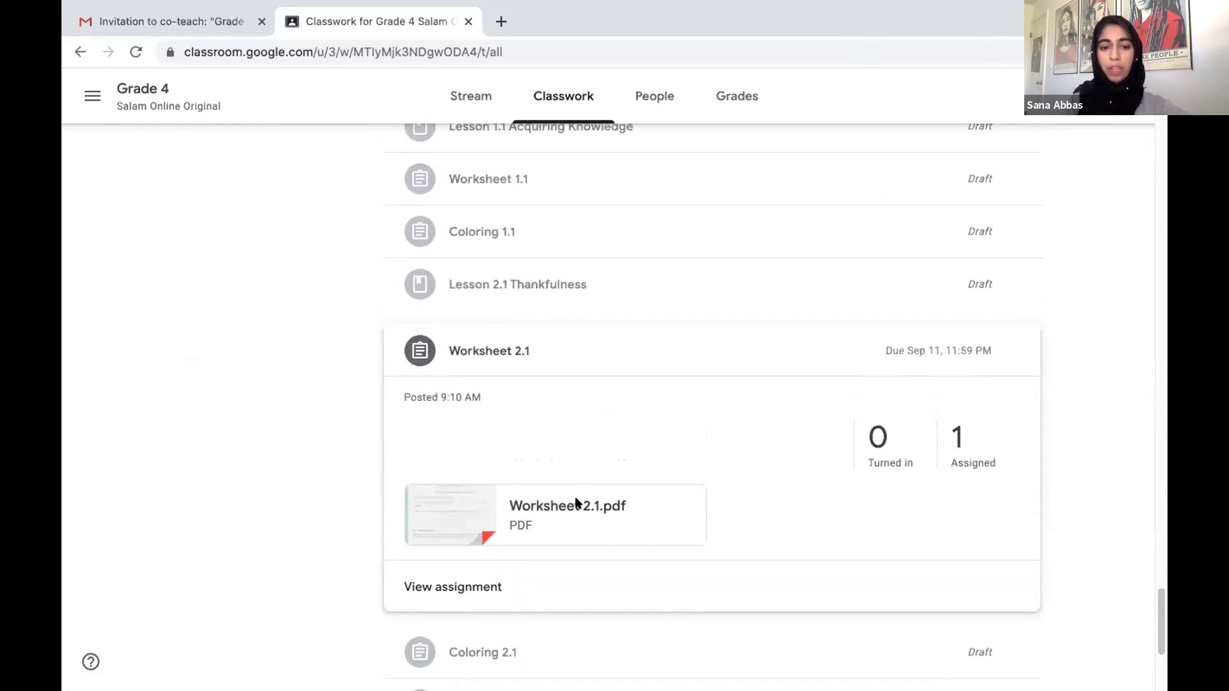
Open Worksheet 2.1.pdf in its own Drive tab, then close the preview in Classroom.
left_click(540, 509)
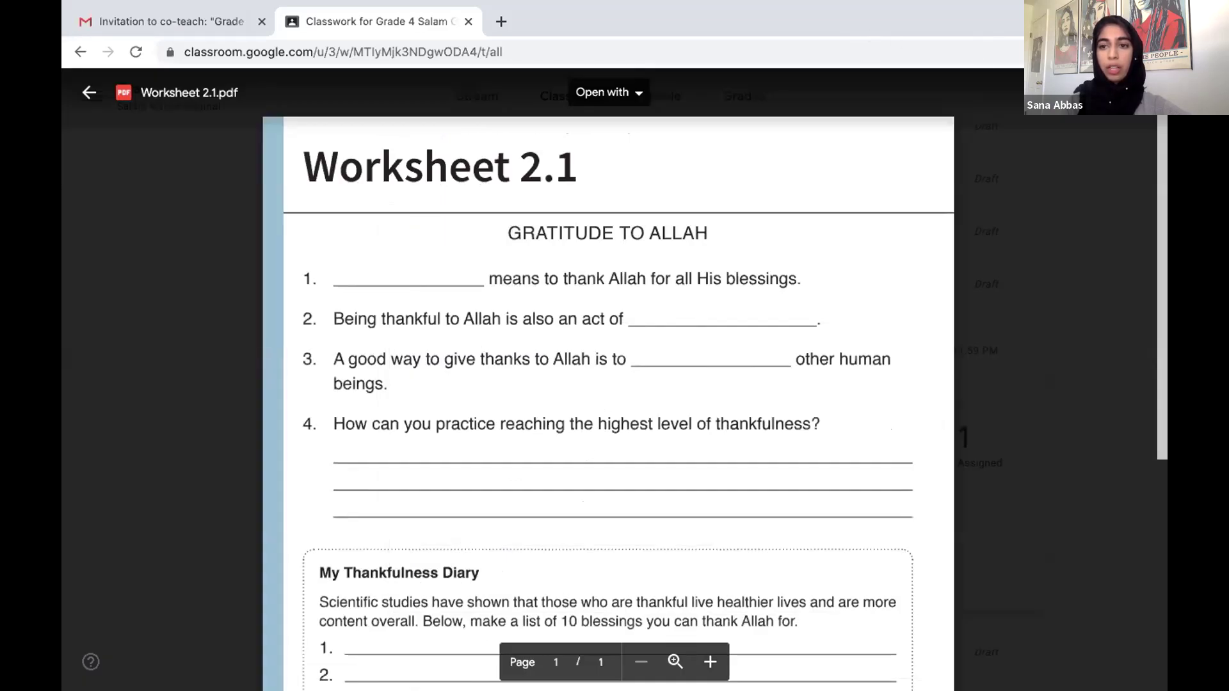
left_click(1146, 92)
left_click(1059, 185)
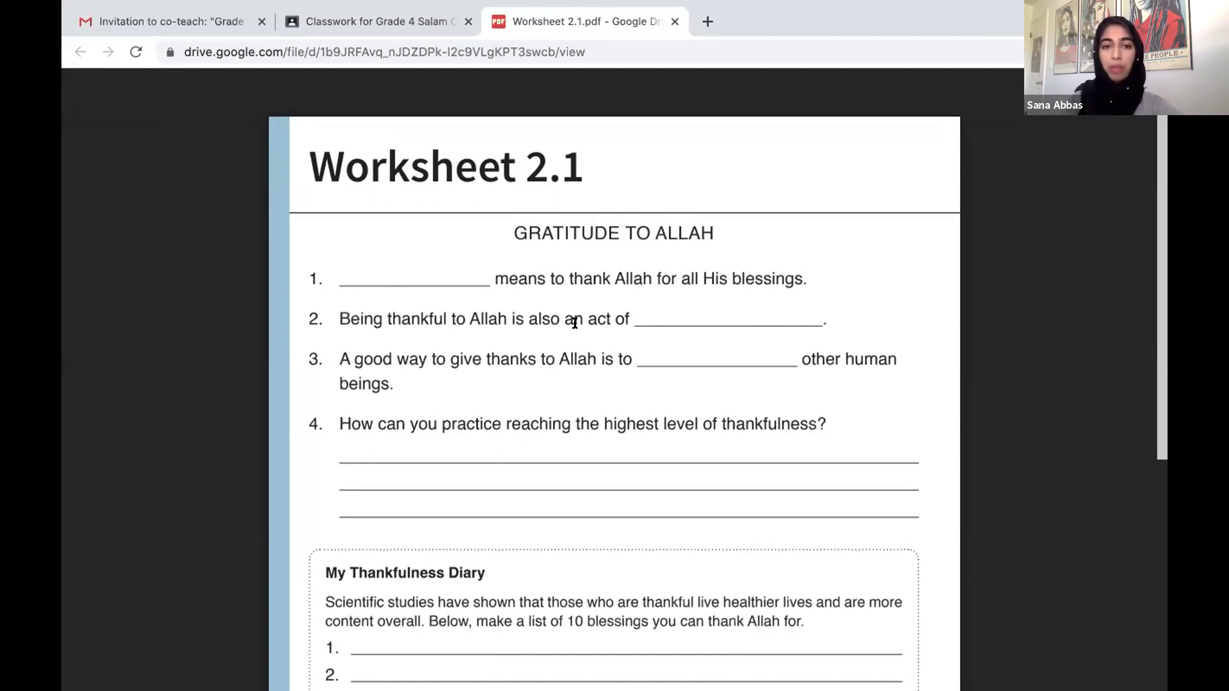
left_click(423, 21)
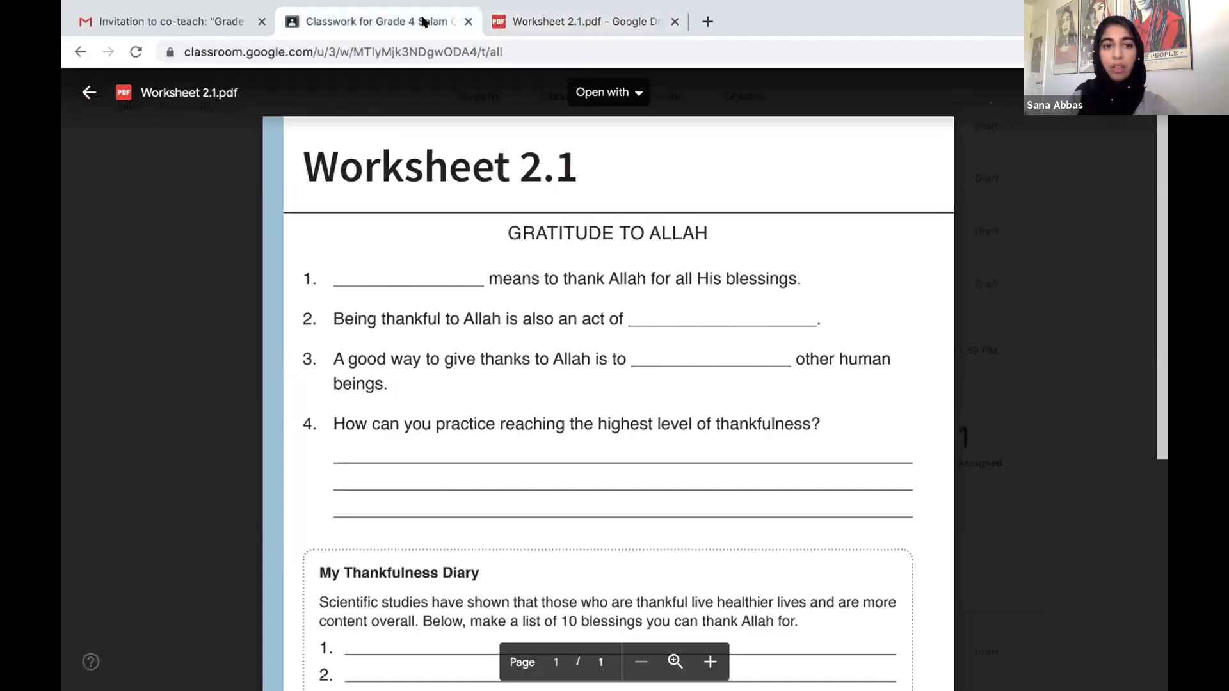
left_click(1050, 480)
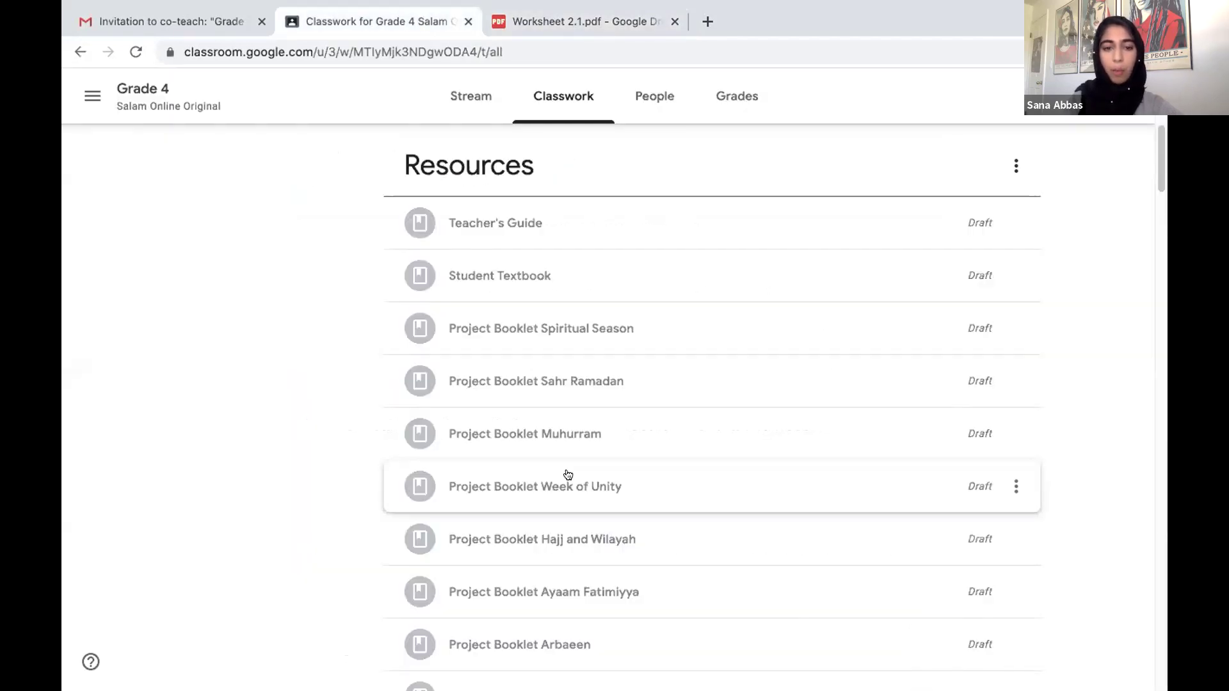
Expand Coloring 2.1 and open Coloring 2.1.pdf in its own tab.
scroll(568, 474, "down", 20)
scroll(567, 475, "down", 15)
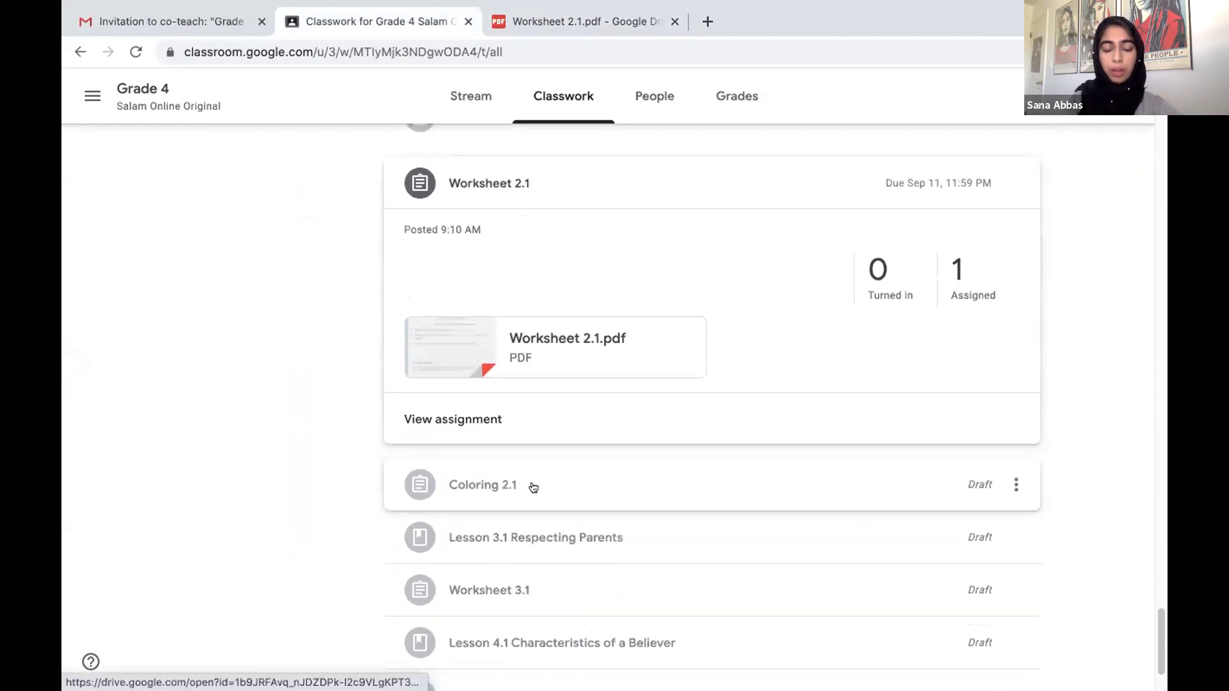
left_click(533, 488)
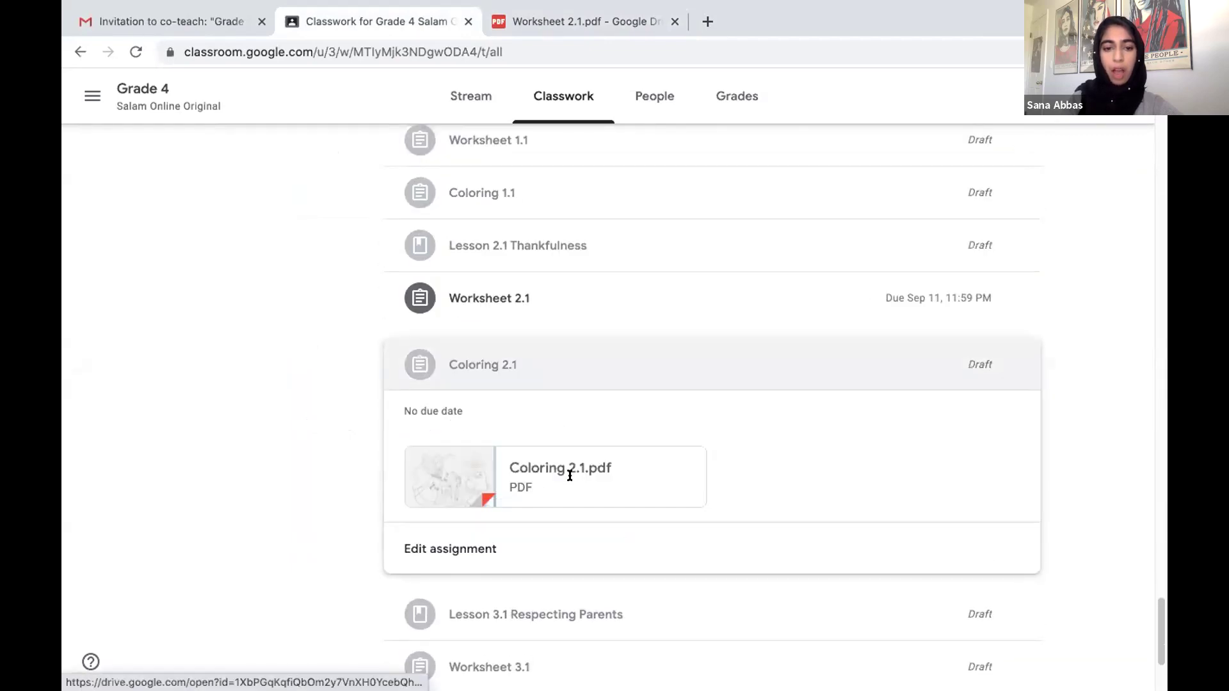
left_click(570, 476)
scroll(639, 309, "down", 4)
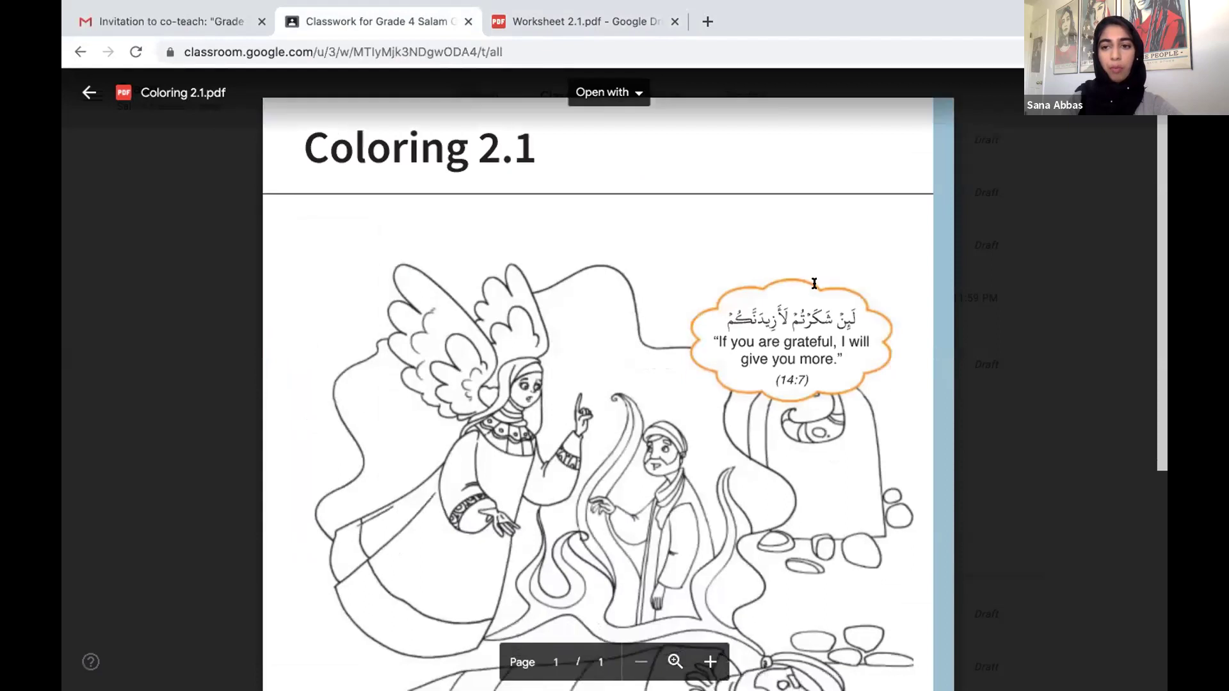
scroll(1122, 134, "up", 4)
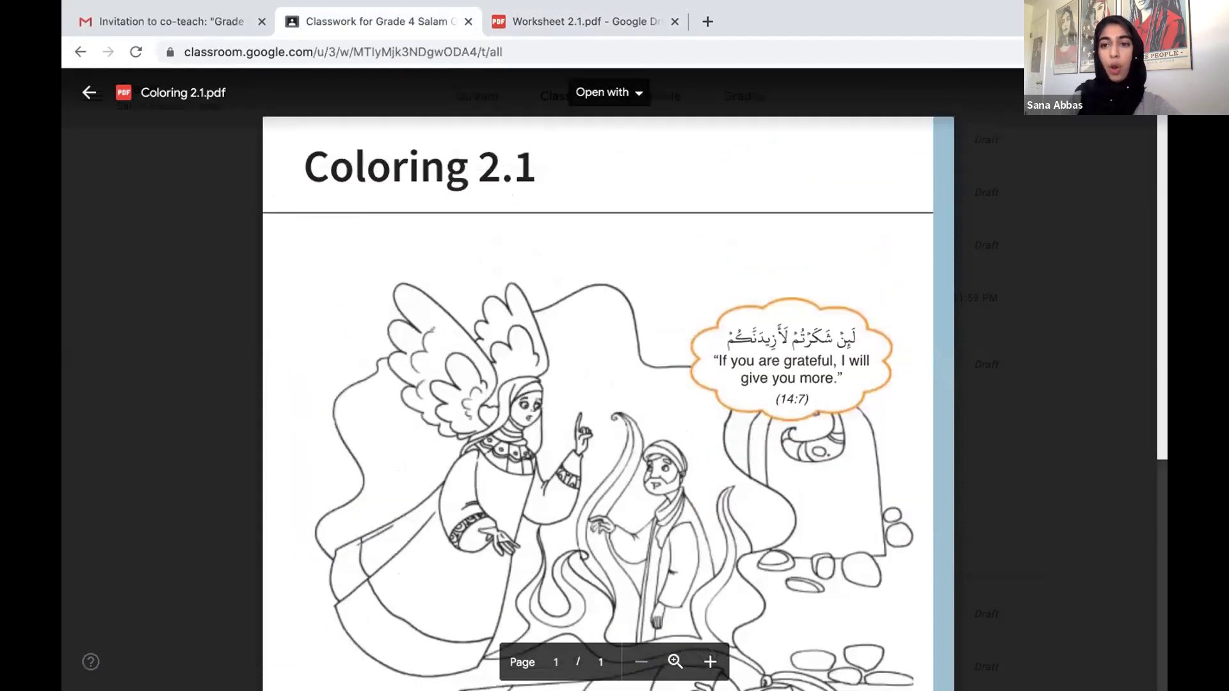
left_click(1128, 106)
left_click(1066, 174)
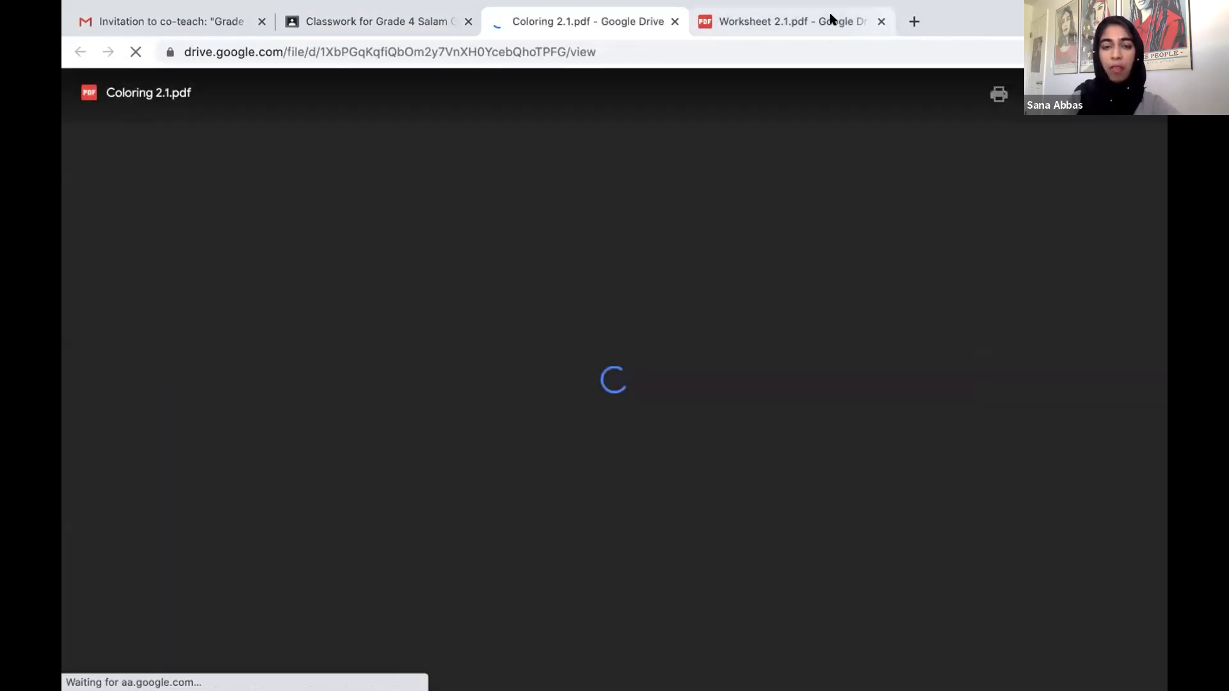
Close the Worksheet 2.1 and Coloring 2.1 Drive tabs and the PDF preview.
left_click(881, 21)
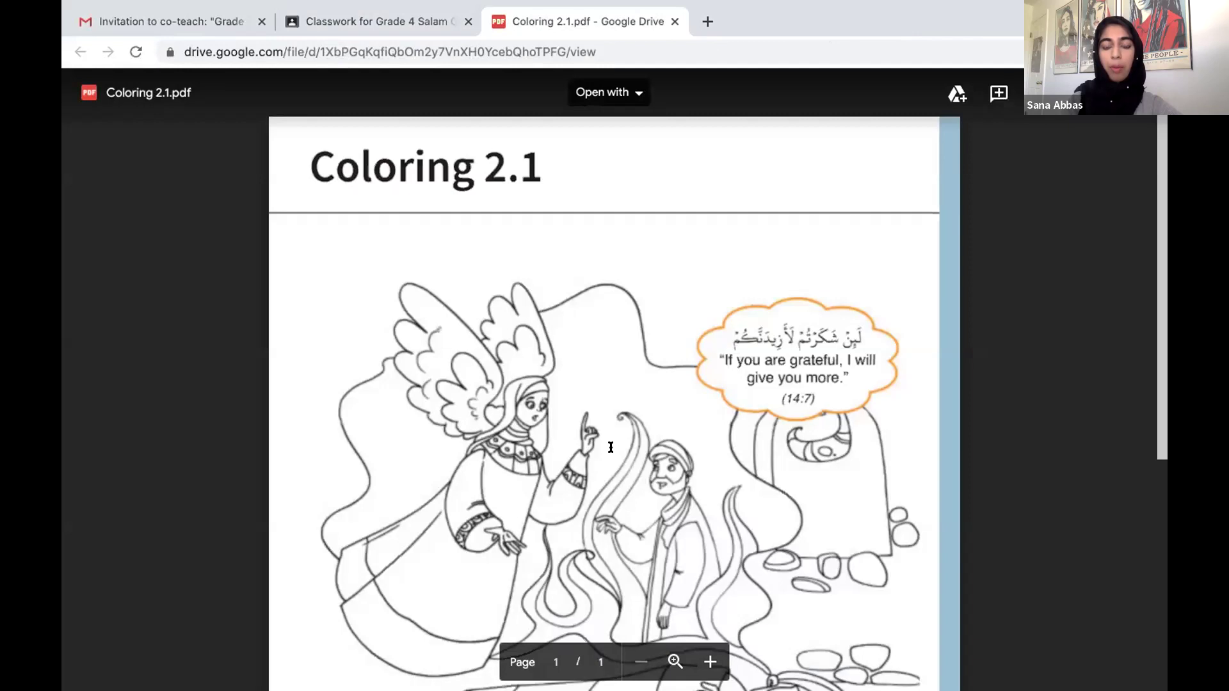
scroll(611, 447, "down", 2)
scroll(611, 448, "down", 1)
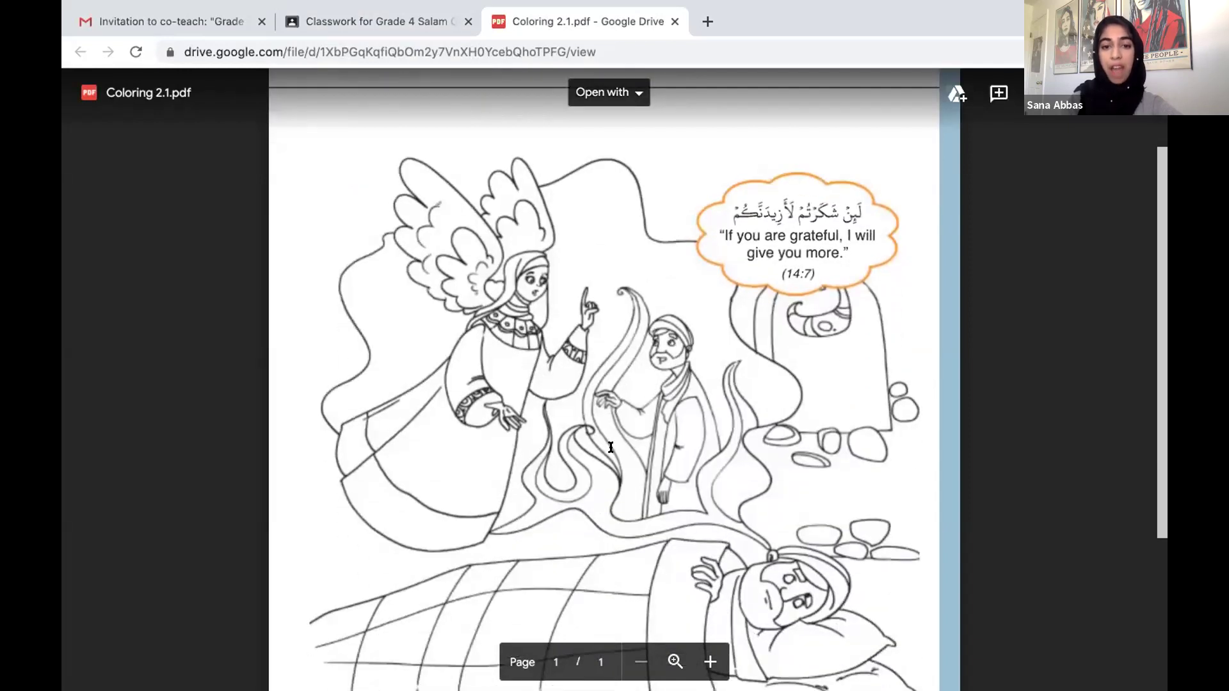
scroll(611, 447, "down", 2)
scroll(610, 447, "up", 2)
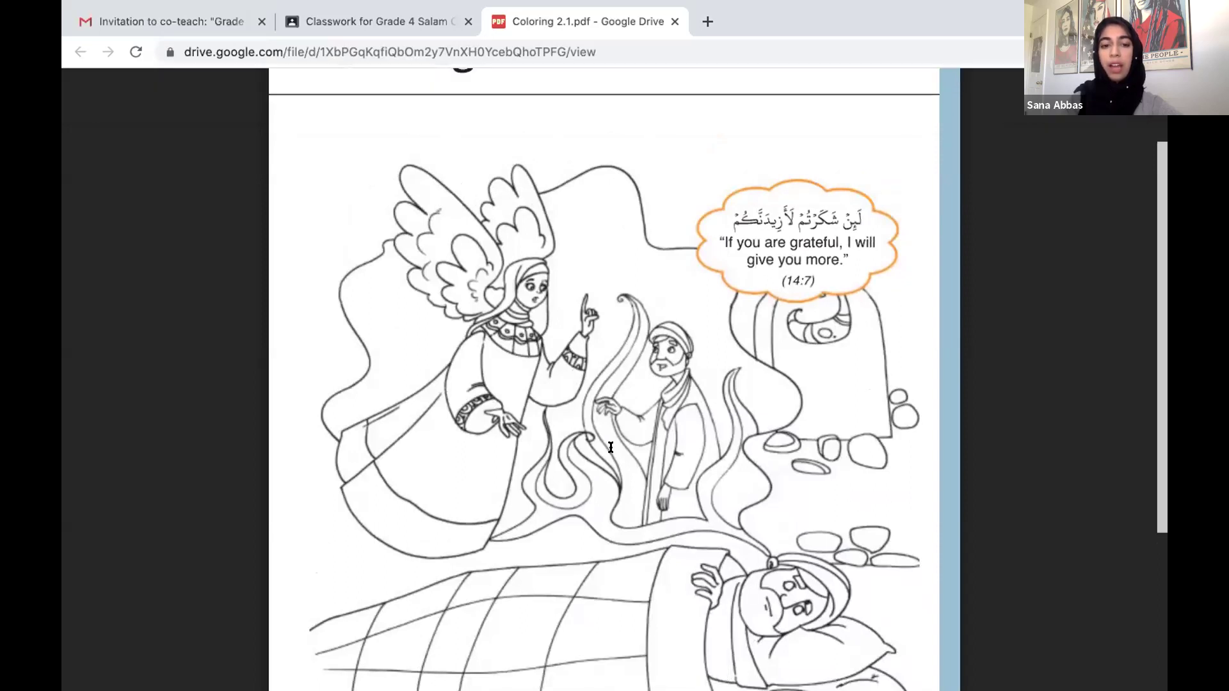
left_click(409, 22)
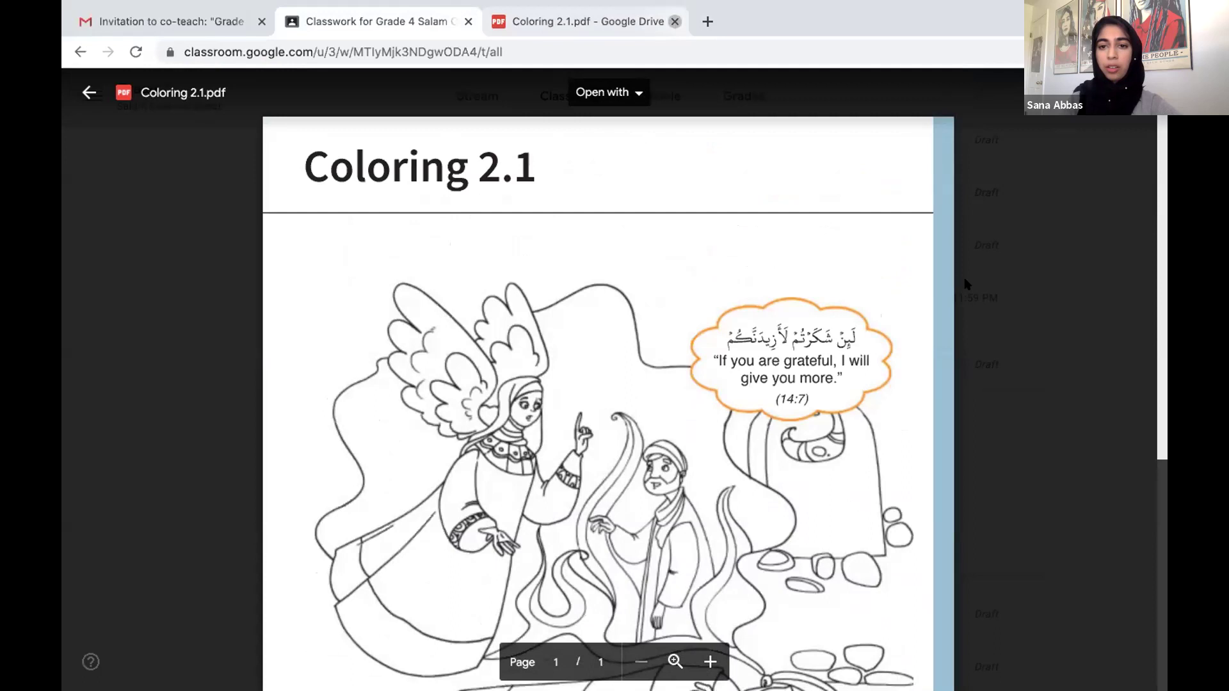
left_click(675, 21)
left_click(995, 310)
scroll(919, 330, "down", 1)
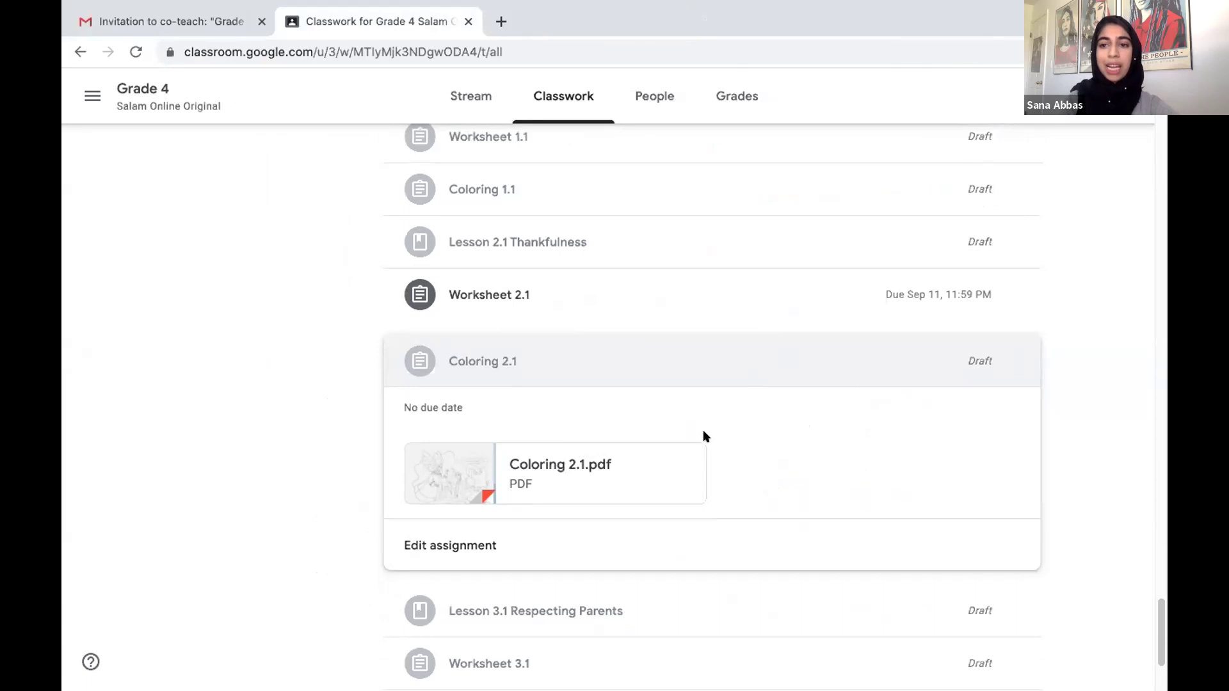
scroll(702, 433, "down", 1)
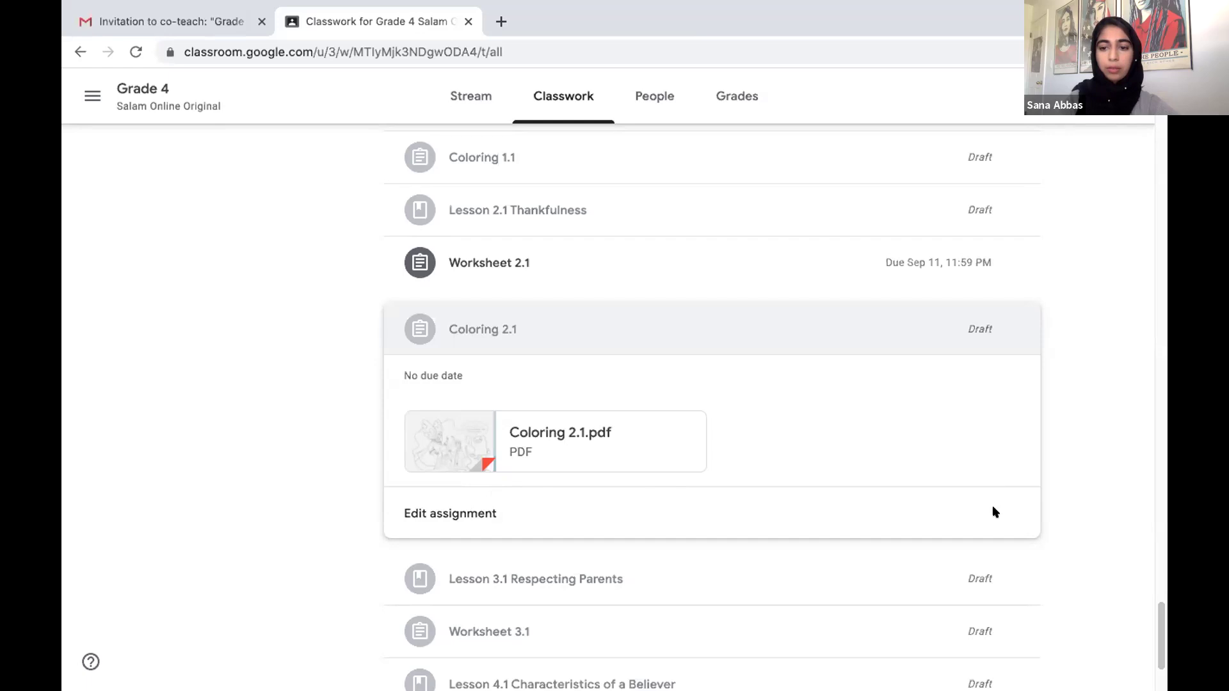
scroll(526, 421, "down", 1)
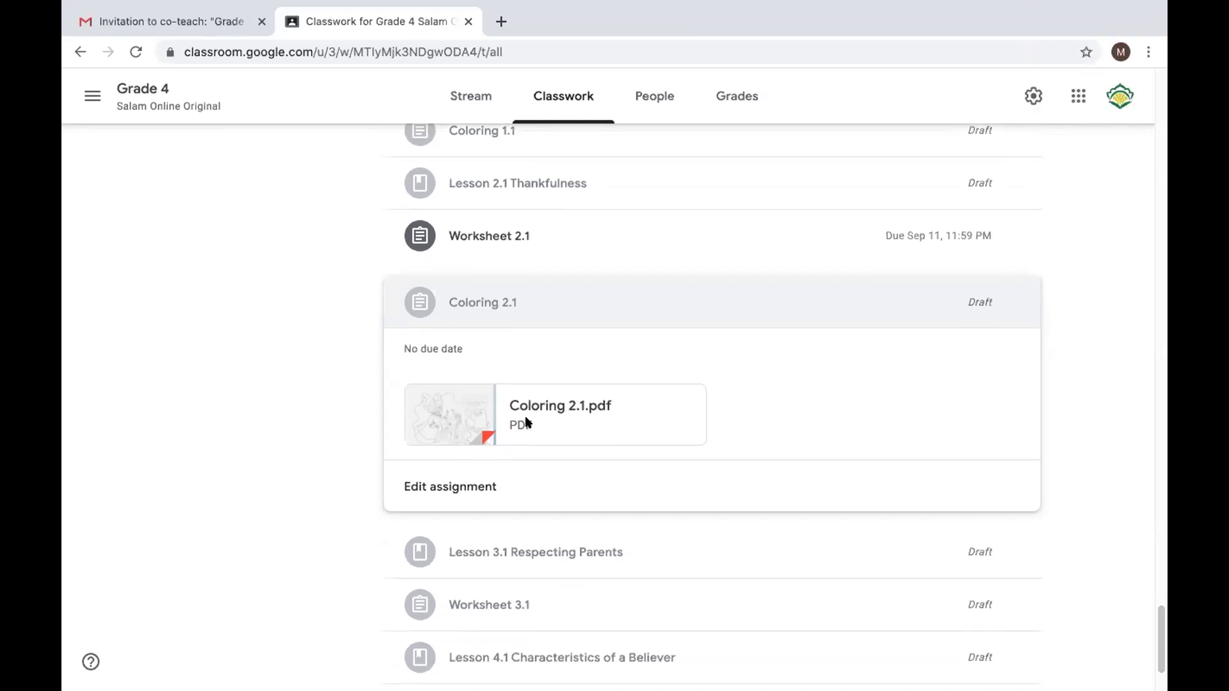
scroll(526, 421, "up", 1)
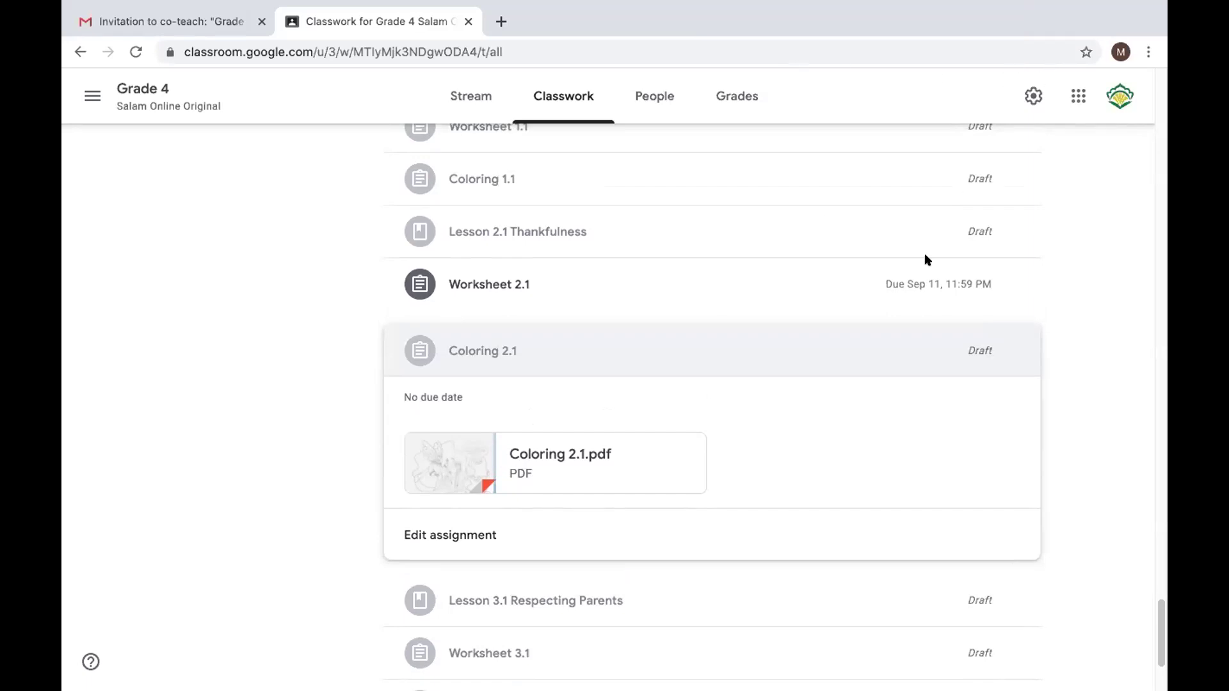
scroll(832, 416, "down", 1)
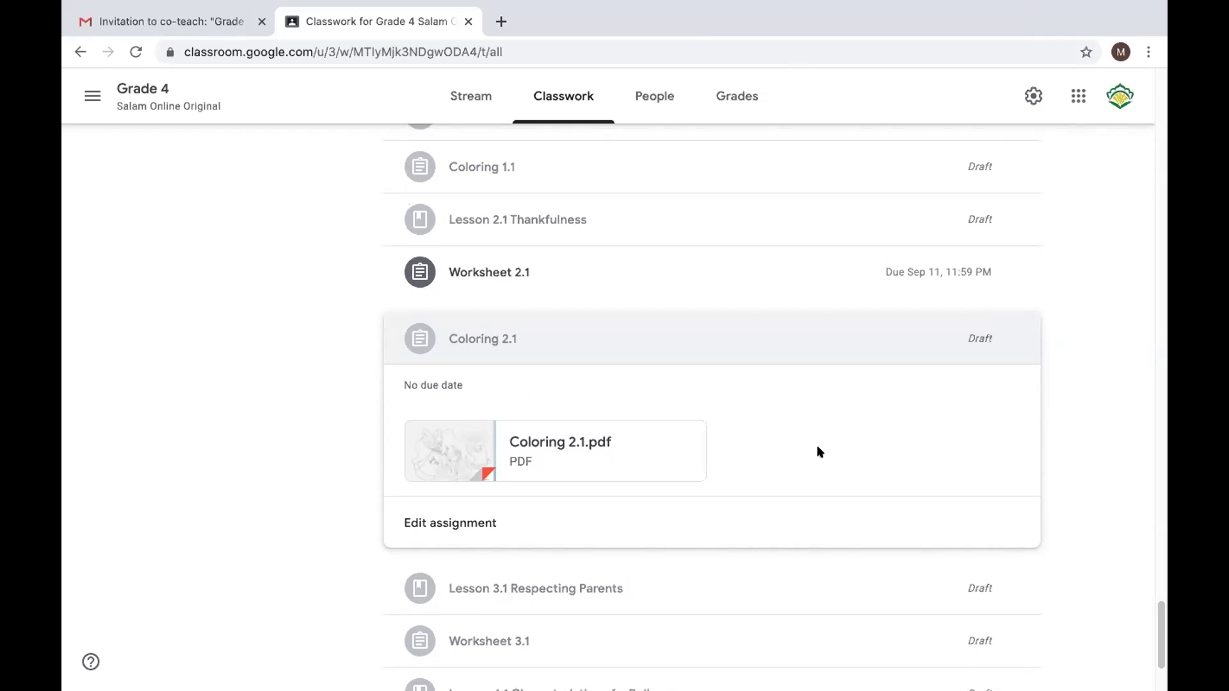
scroll(771, 440, "up", 1)
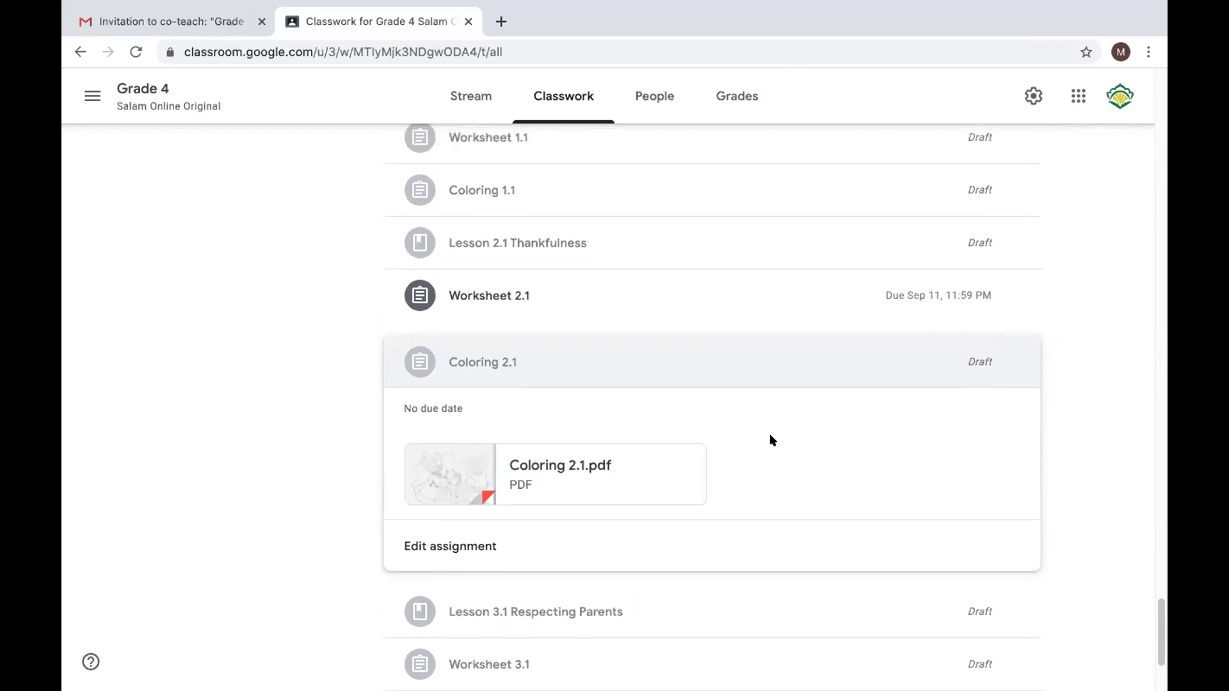
scroll(771, 440, "up", 1)
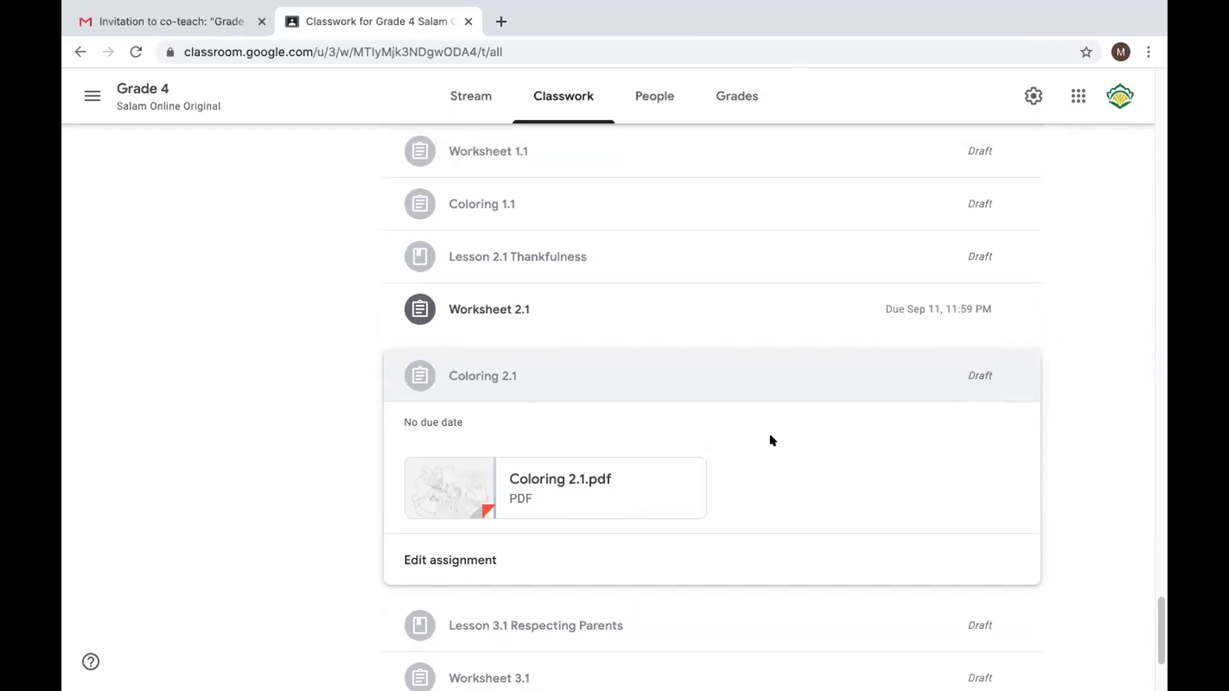
scroll(771, 437, "up", 1)
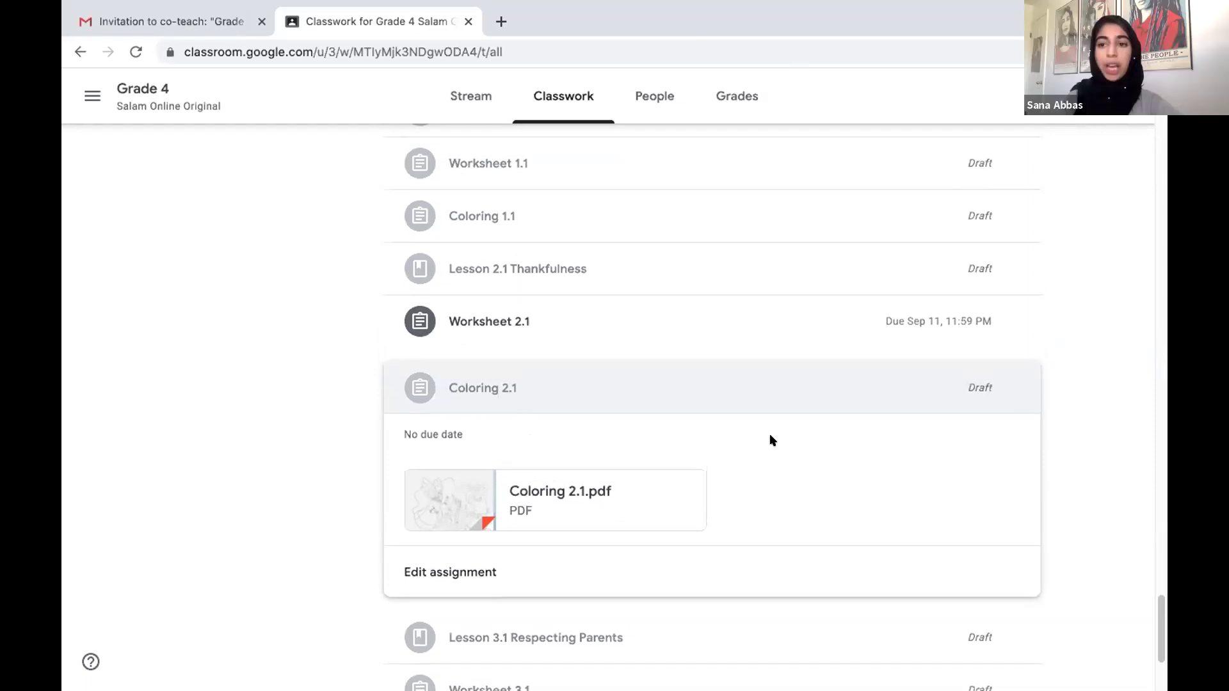
scroll(748, 443, "up", 2)
scroll(747, 443, "down", 4)
scroll(587, 378, "up", 3)
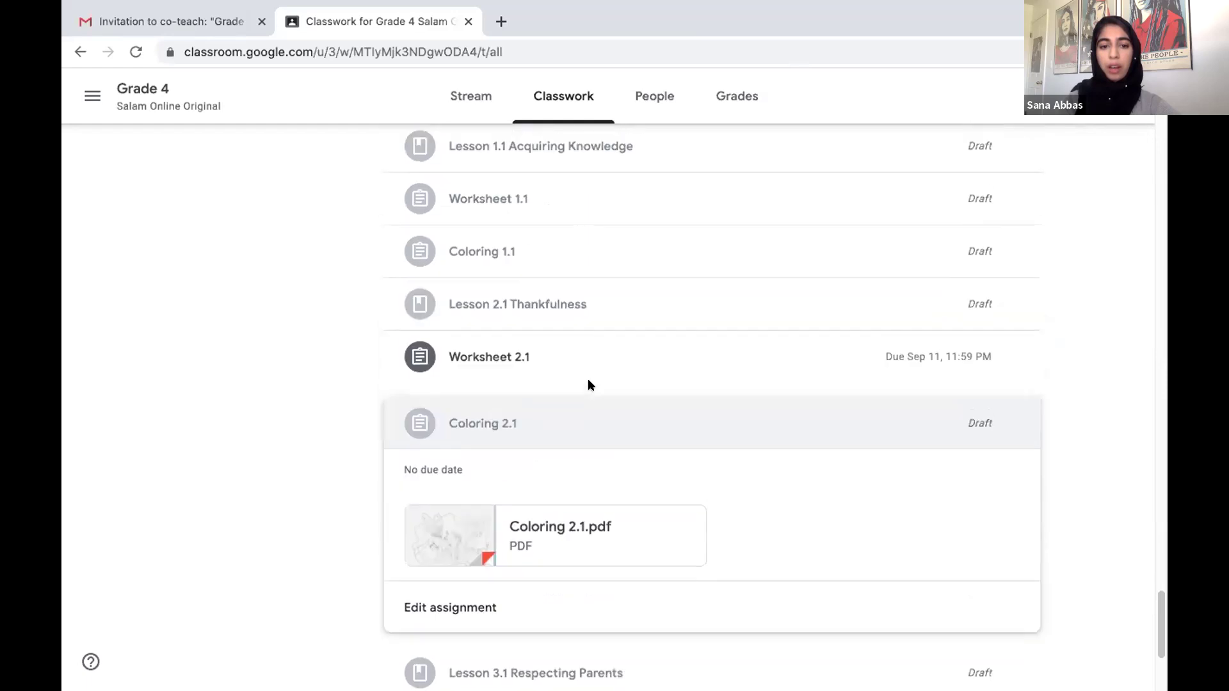
scroll(588, 379, "down", 2)
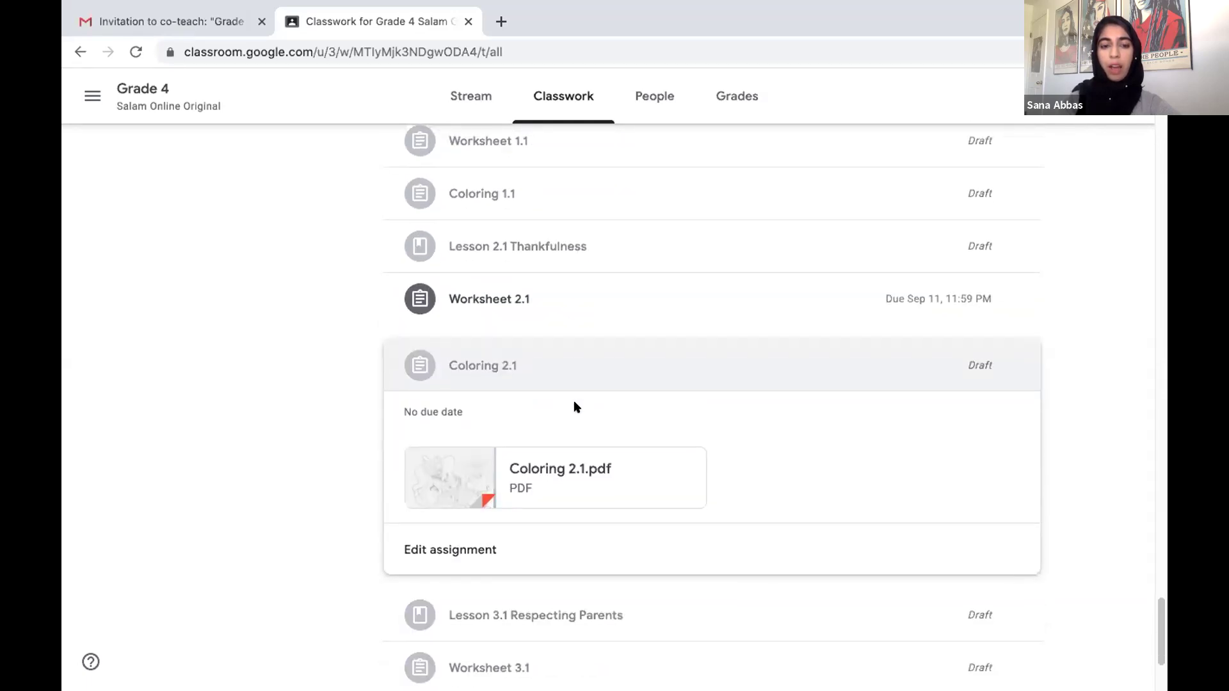
scroll(573, 403, "down", 2)
scroll(576, 407, "up", 1)
scroll(608, 407, "down", 1)
scroll(576, 422, "up", 2)
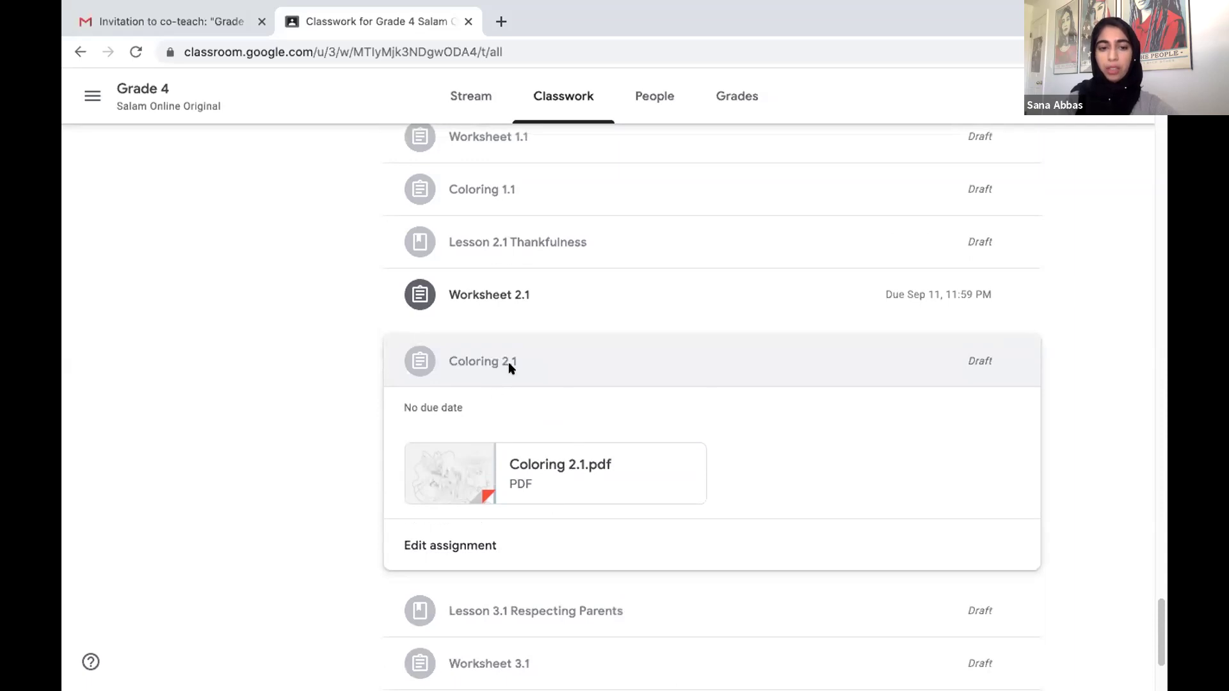
Expand Worksheet 2.1 to check 0 turned in and 1 assigned, then return to the top of Classwork.
left_click(611, 307)
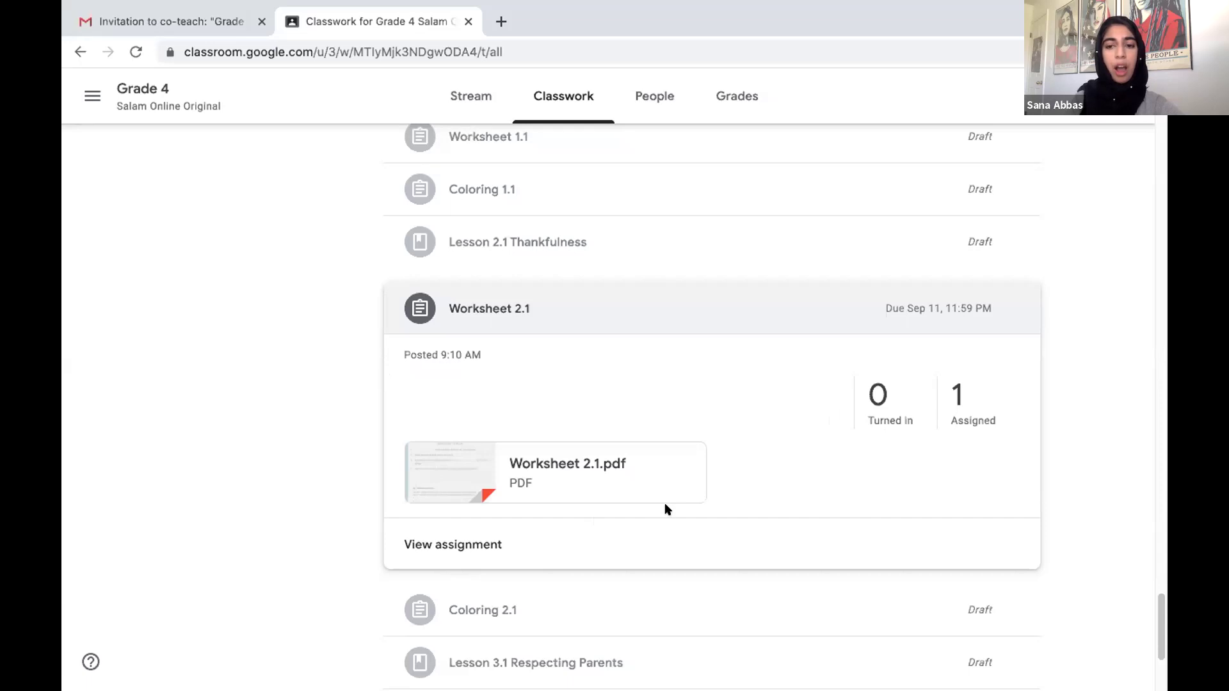
scroll(645, 496, "down", 1)
scroll(625, 477, "up", 1)
scroll(608, 478, "up", 20)
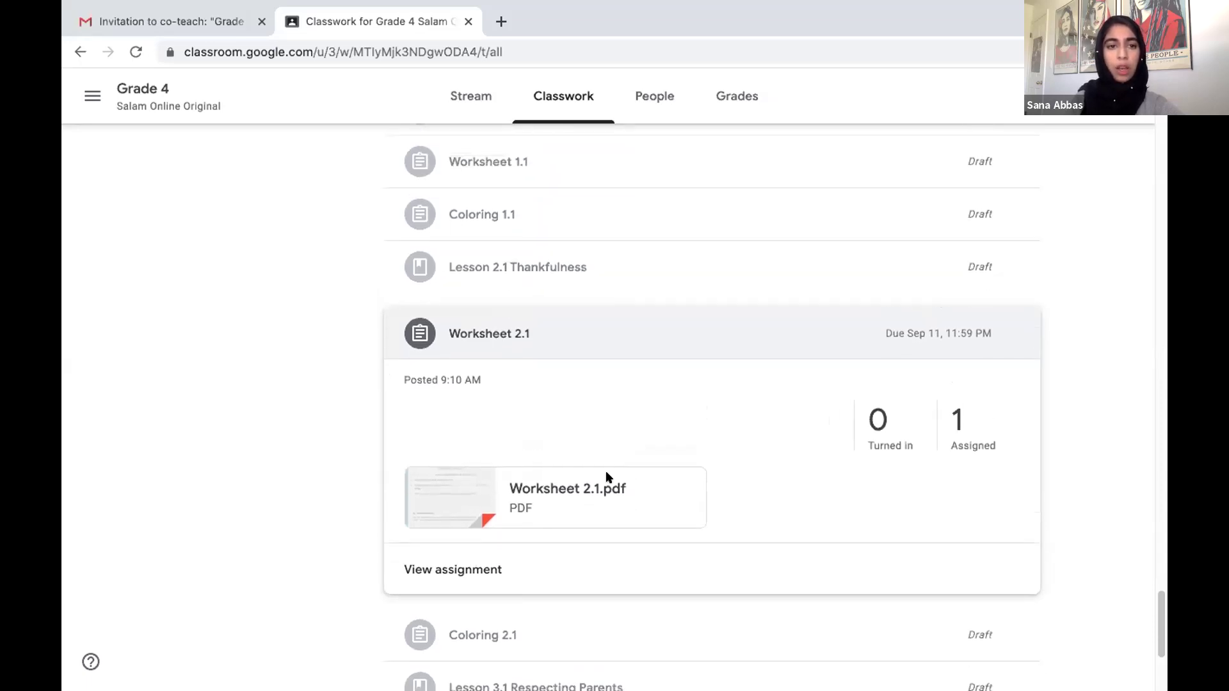
scroll(588, 485, "up", 15)
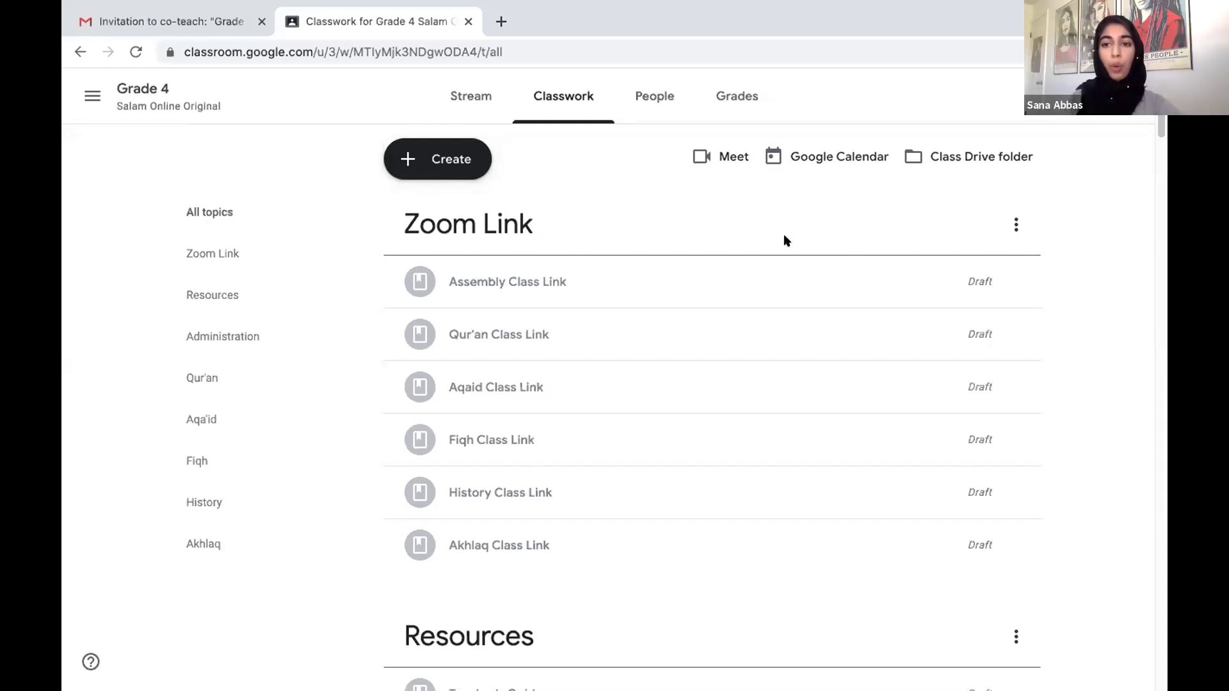
scroll(786, 240, "down", 1)
scroll(786, 240, "down", 1)
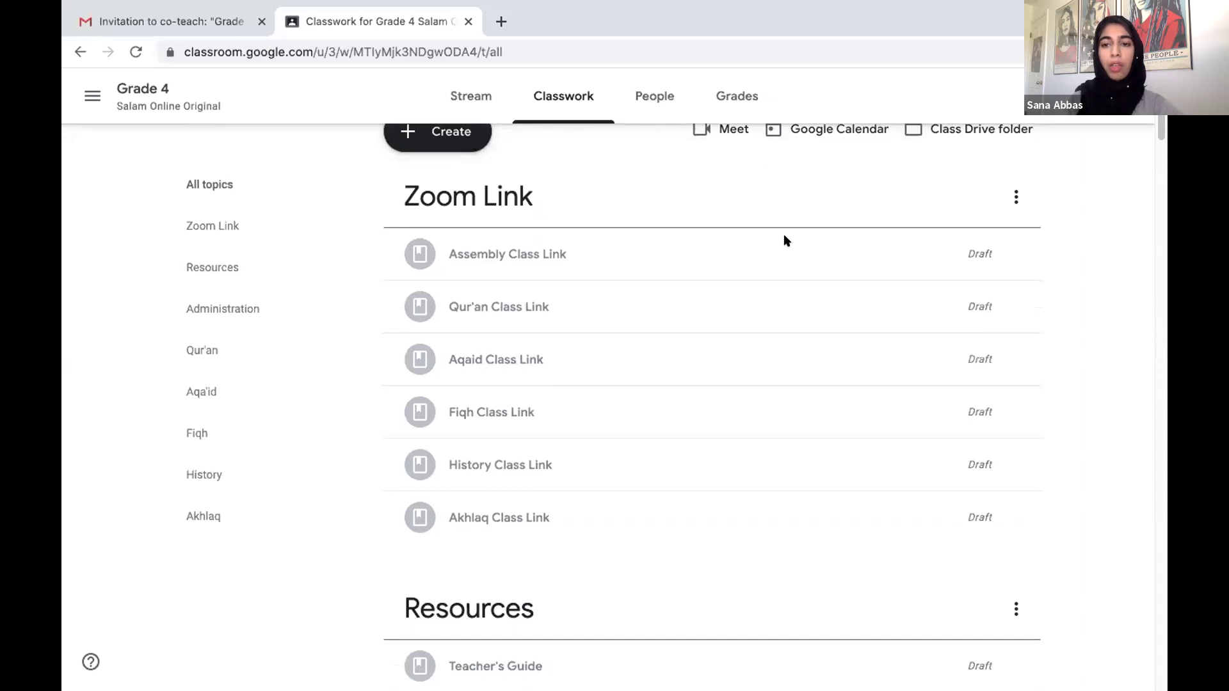
scroll(768, 236, "up", 1)
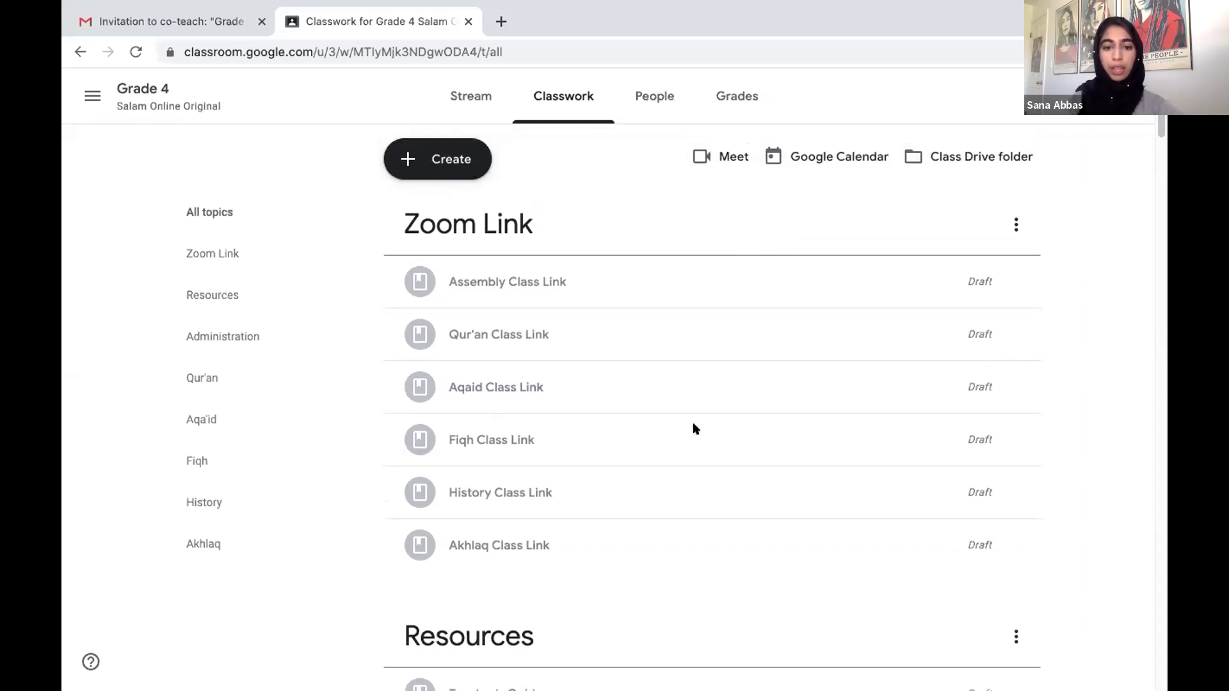
scroll(694, 428, "down", 3)
scroll(634, 353, "up", 3)
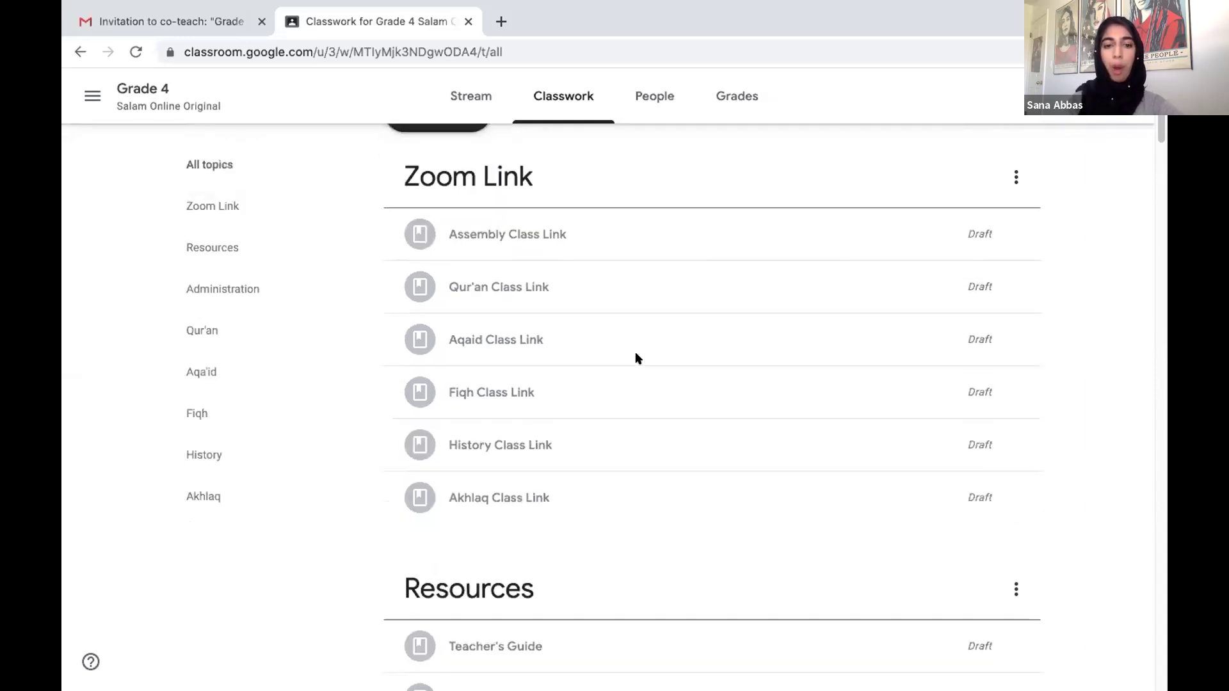
scroll(621, 462, "down", 4)
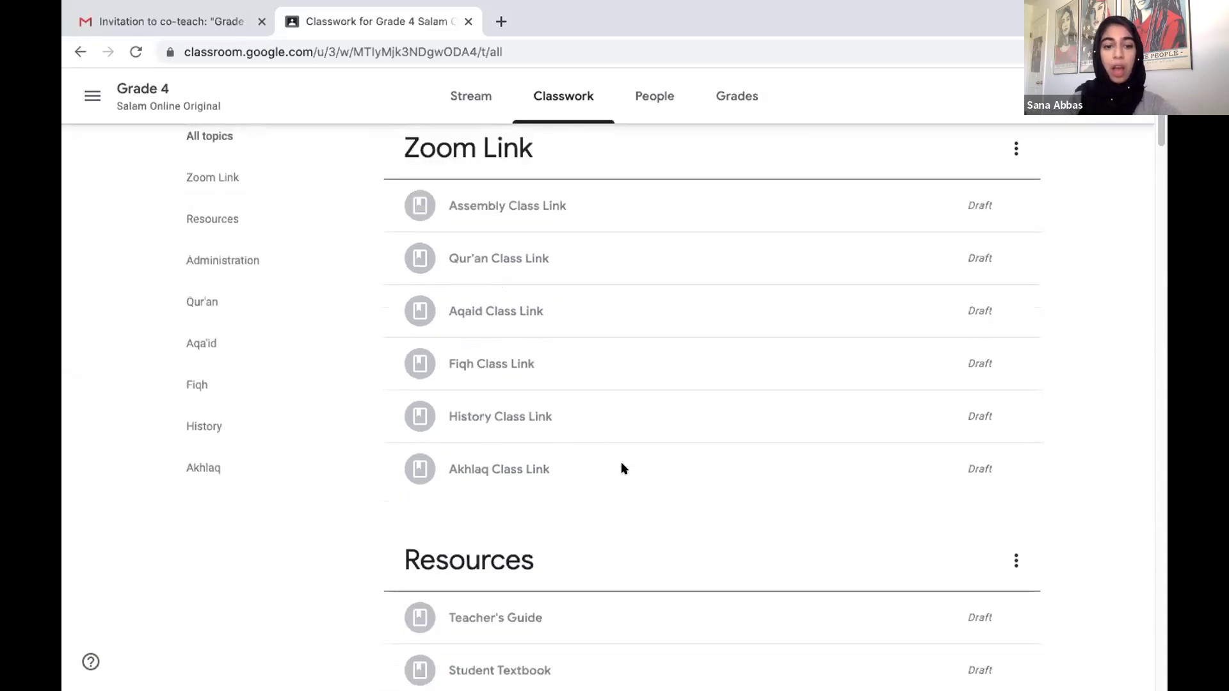
scroll(621, 462, "up", 2)
scroll(620, 380, "up", 1)
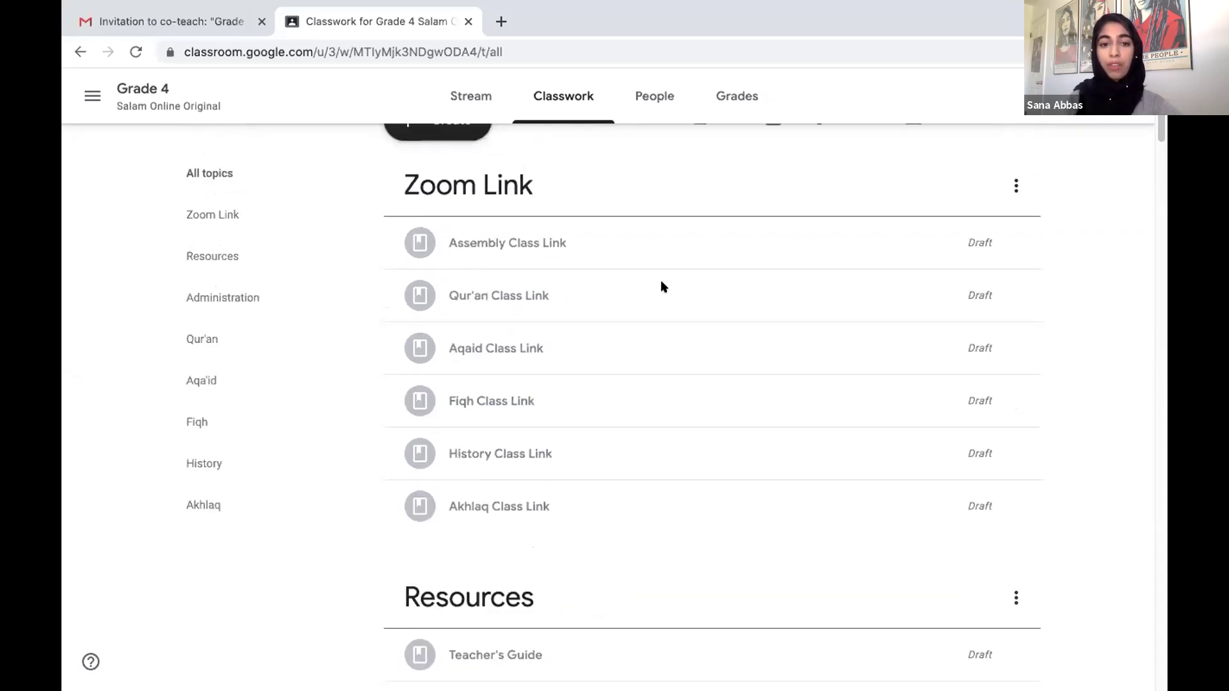
left_click(670, 247)
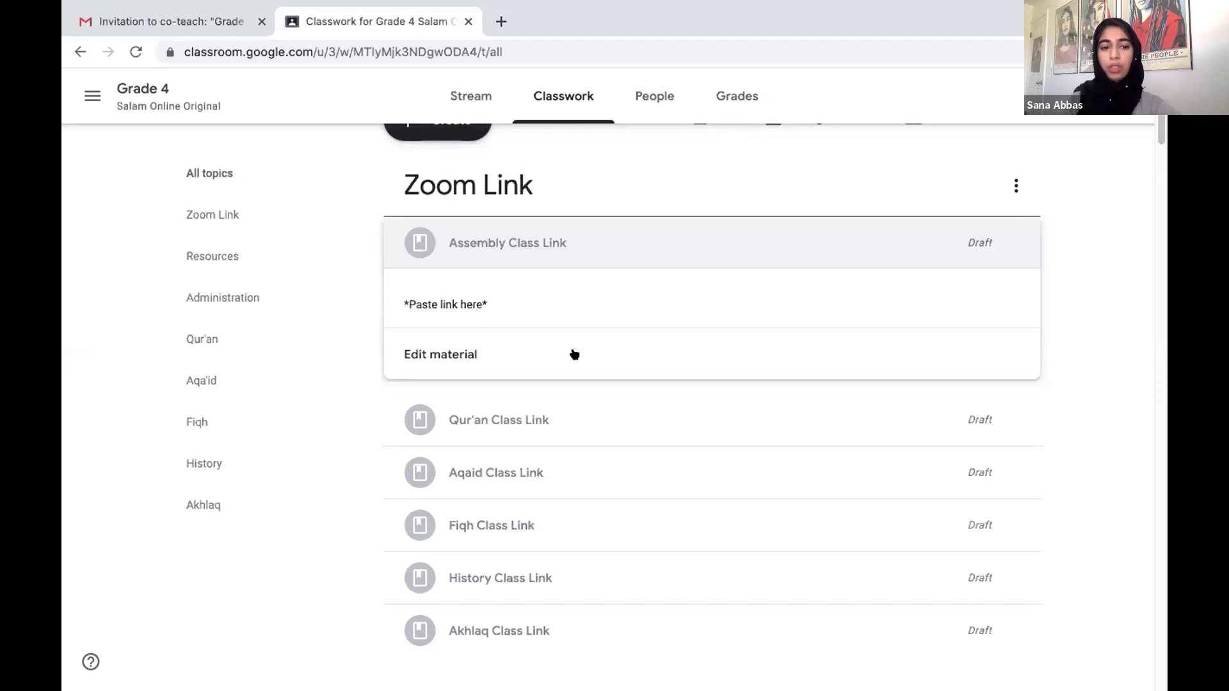
scroll(572, 348, "down", 6)
scroll(574, 349, "down", 1)
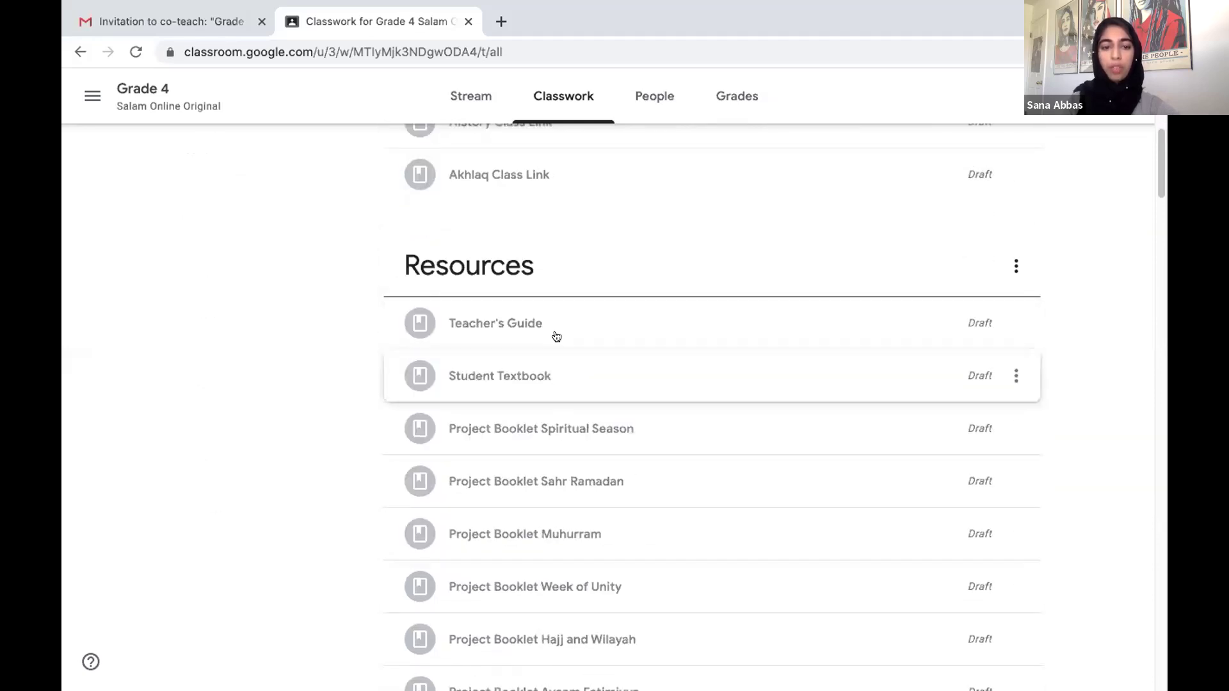
scroll(558, 567, "down", 3)
scroll(559, 565, "down", 2)
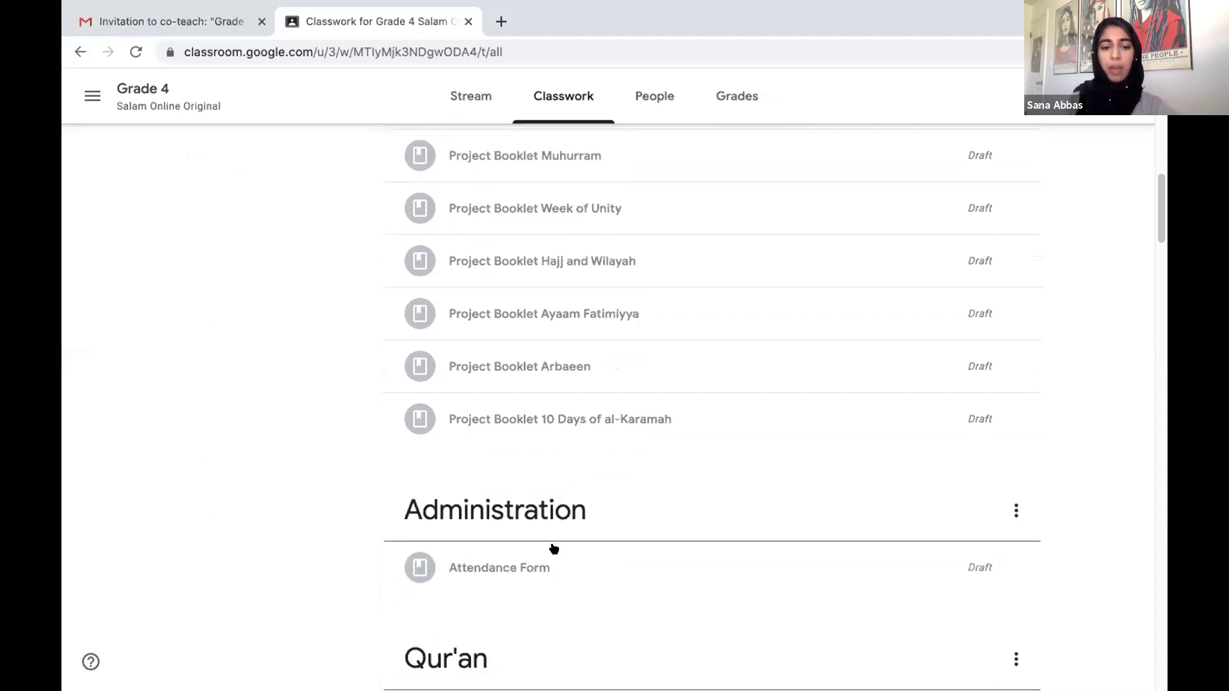
scroll(516, 521, "up", 4)
scroll(517, 522, "up", 10)
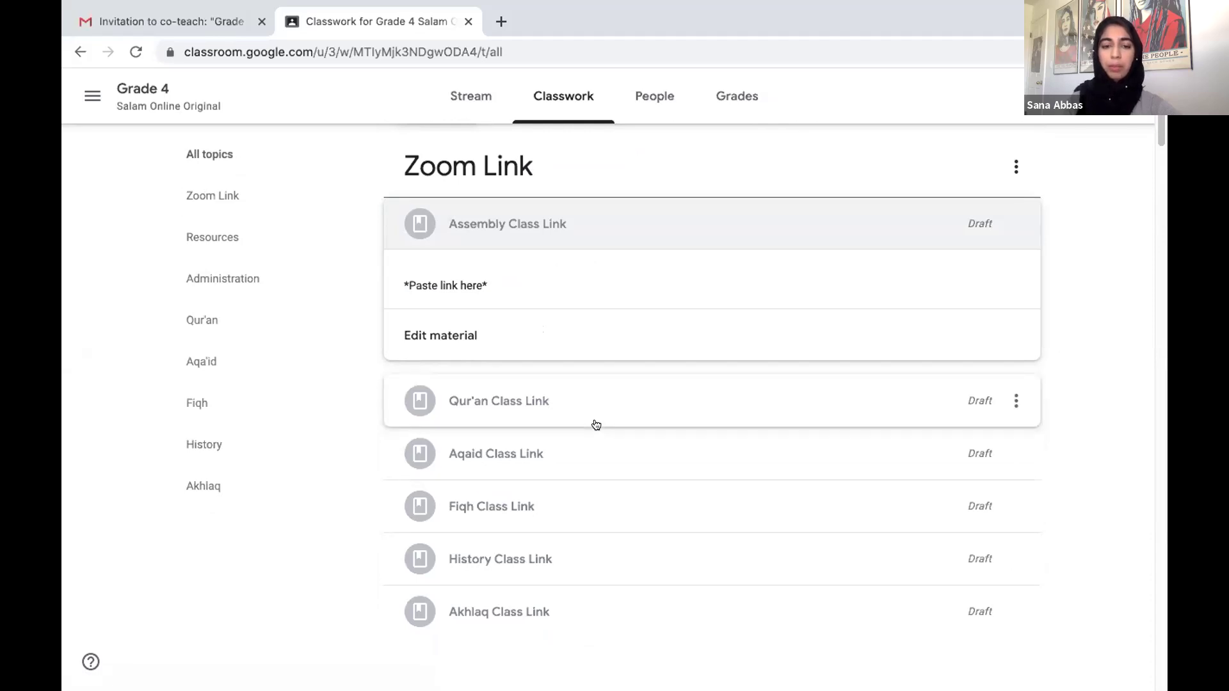
scroll(614, 370, "up", 1)
scroll(619, 369, "up", 1)
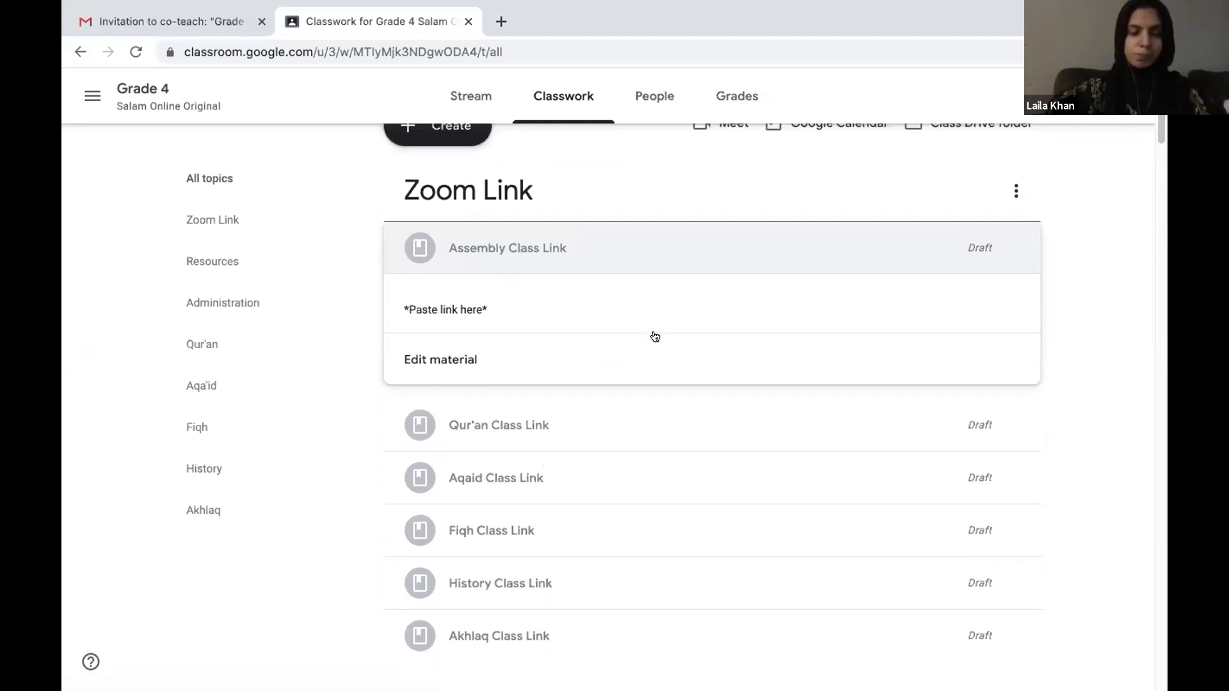
scroll(655, 337, "up", 1)
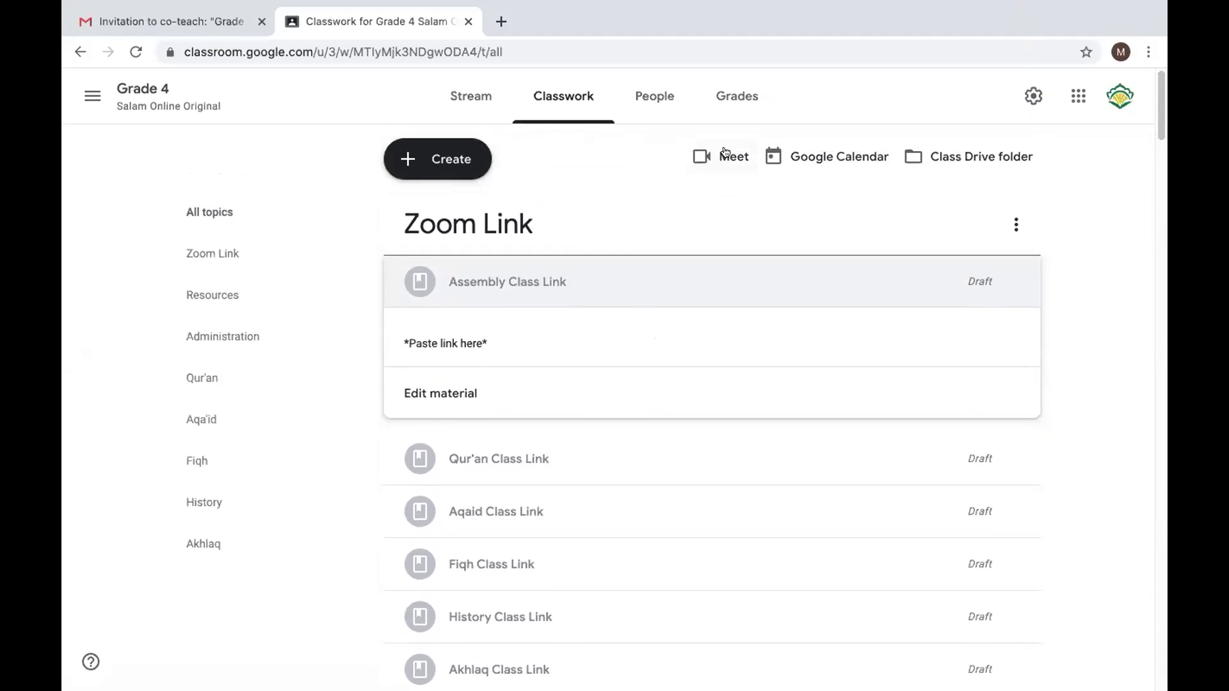
On the Grade 4 Stream page, enlarge and close the class code, then go to the Gmail invitation.
left_click(485, 96)
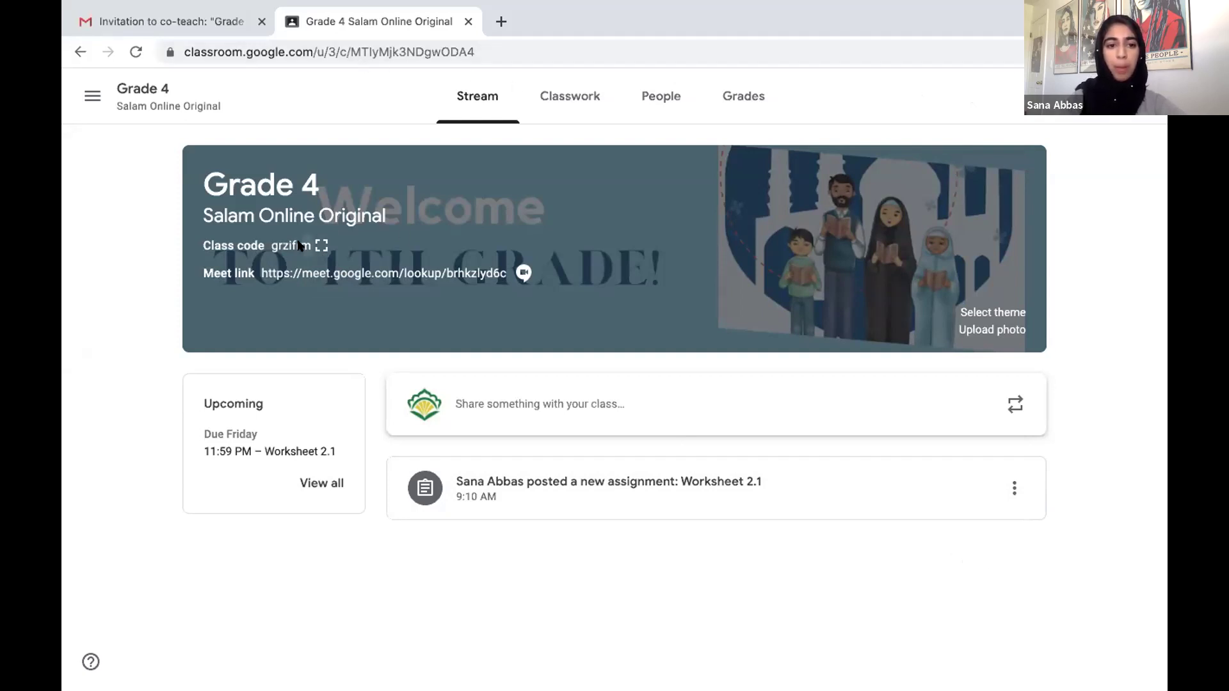
left_click(321, 245)
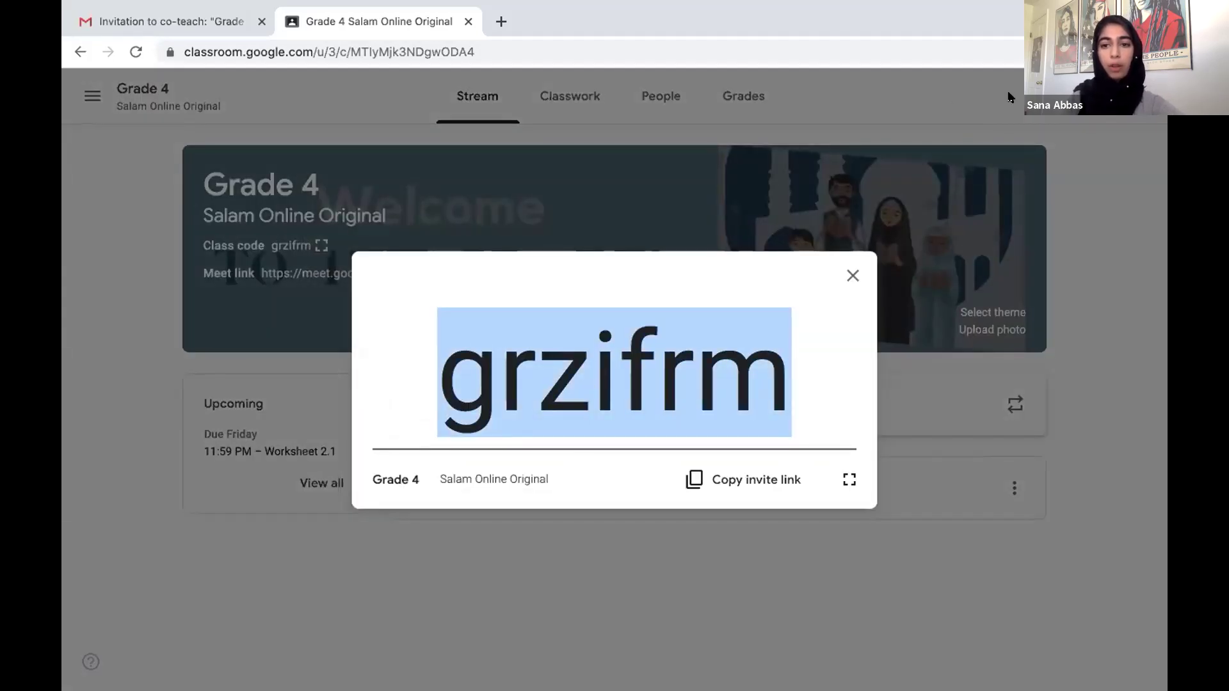
left_click(852, 276)
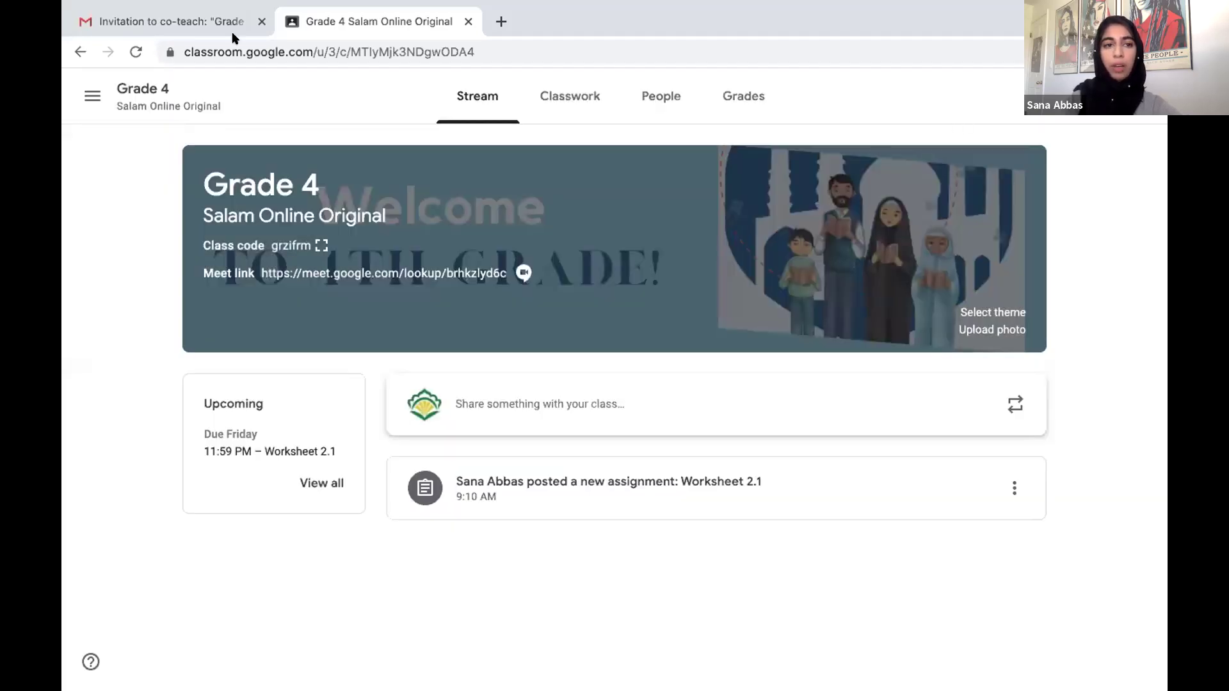
left_click(205, 26)
Open the second Google account's Gmail inbox and browse the Google apps list for Classroom.
left_click(1049, 96)
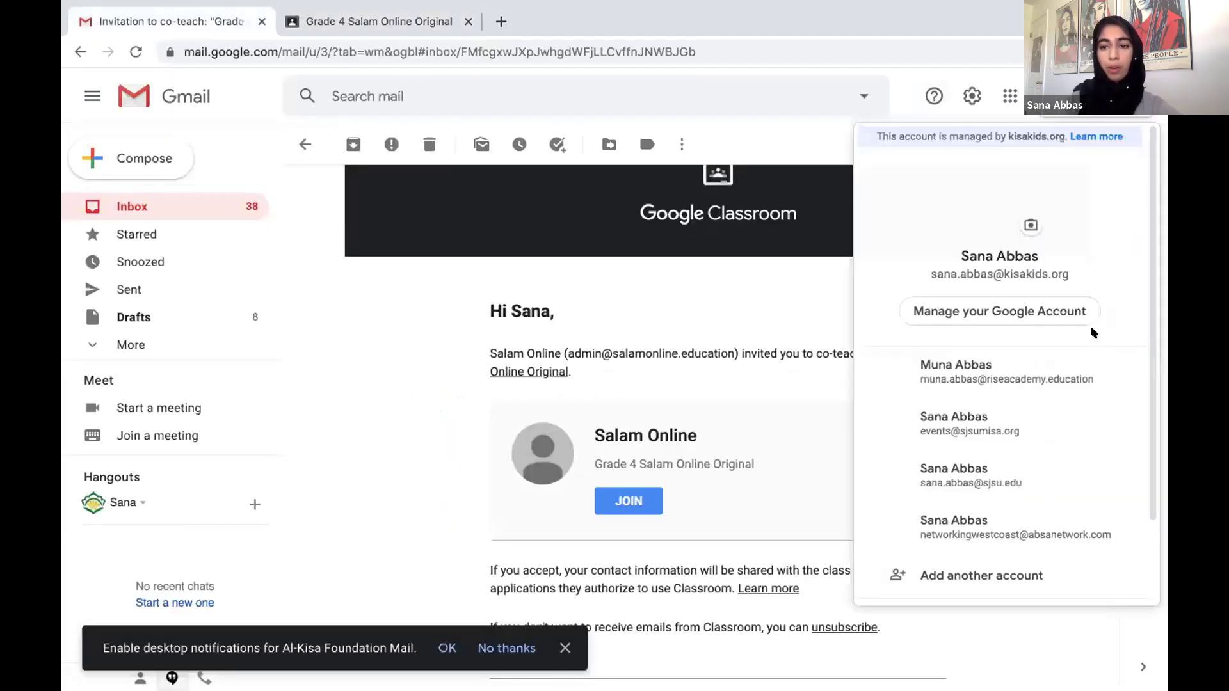
left_click(977, 522)
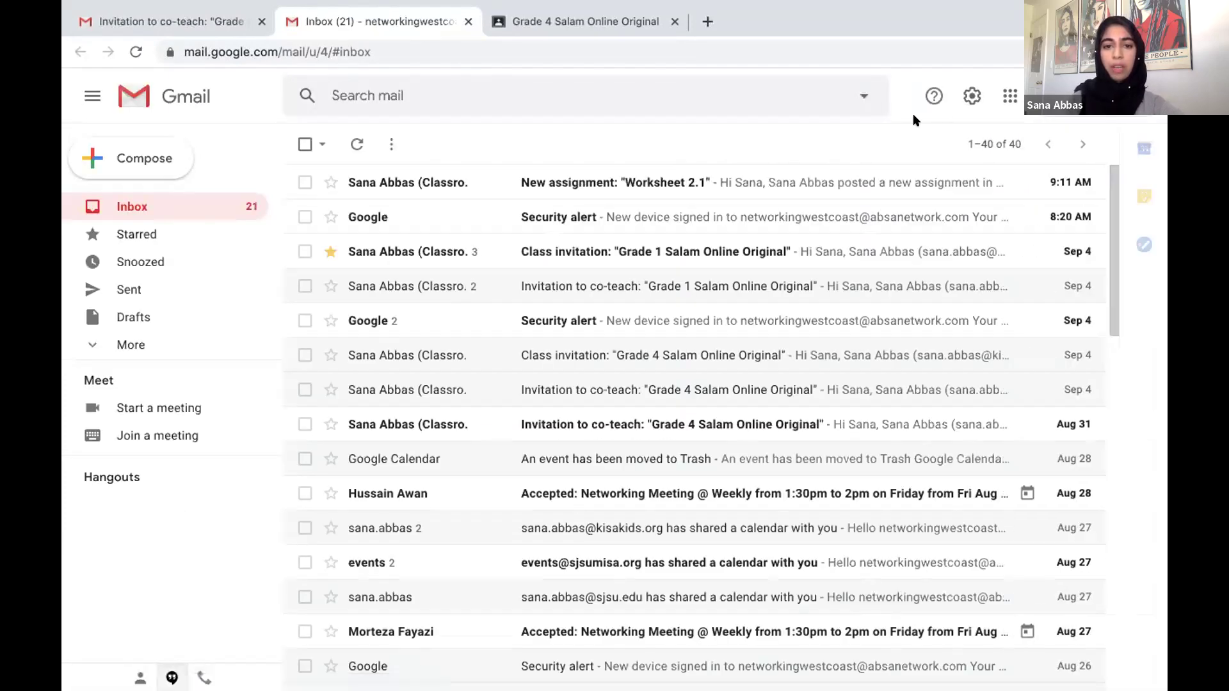
left_click(1011, 96)
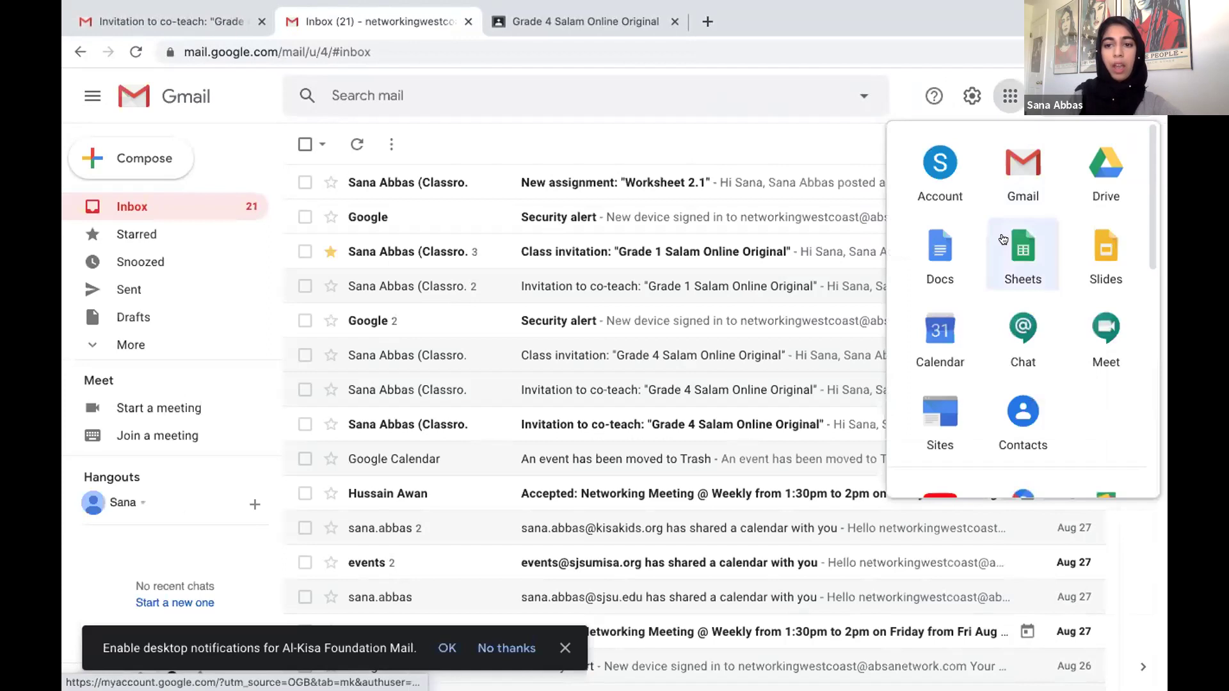
scroll(1020, 211, "down", 8)
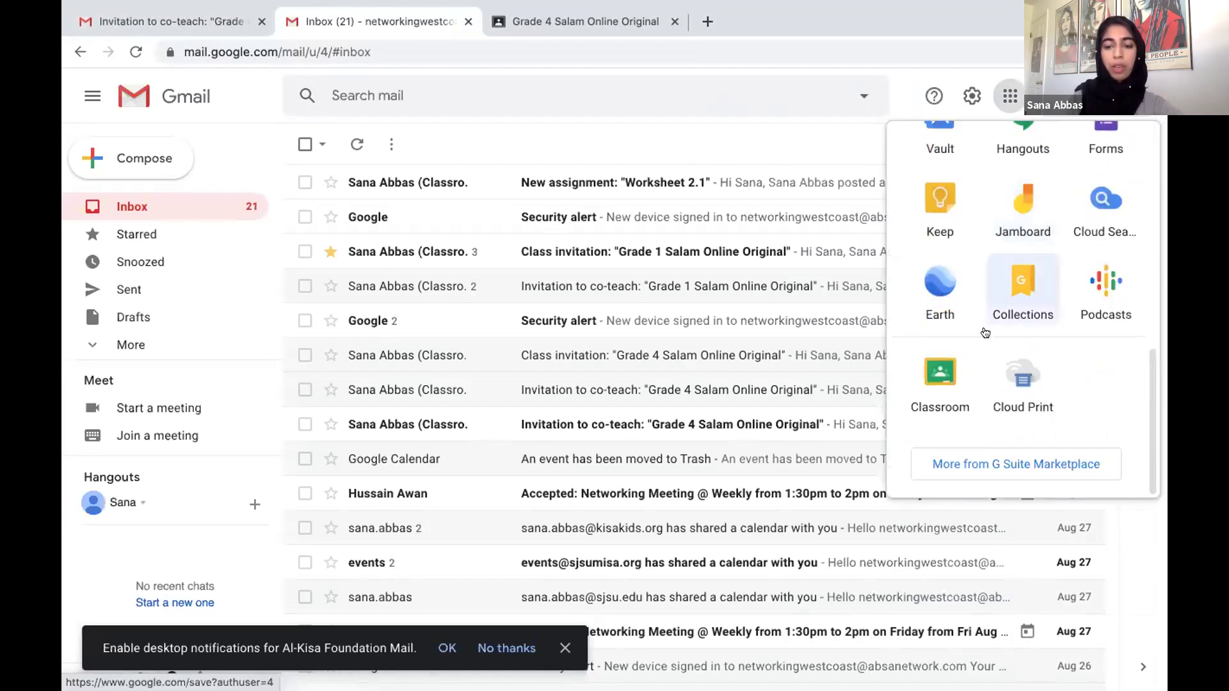
Open Google Classroom as the second account and close the old Classes tab.
left_click(933, 401)
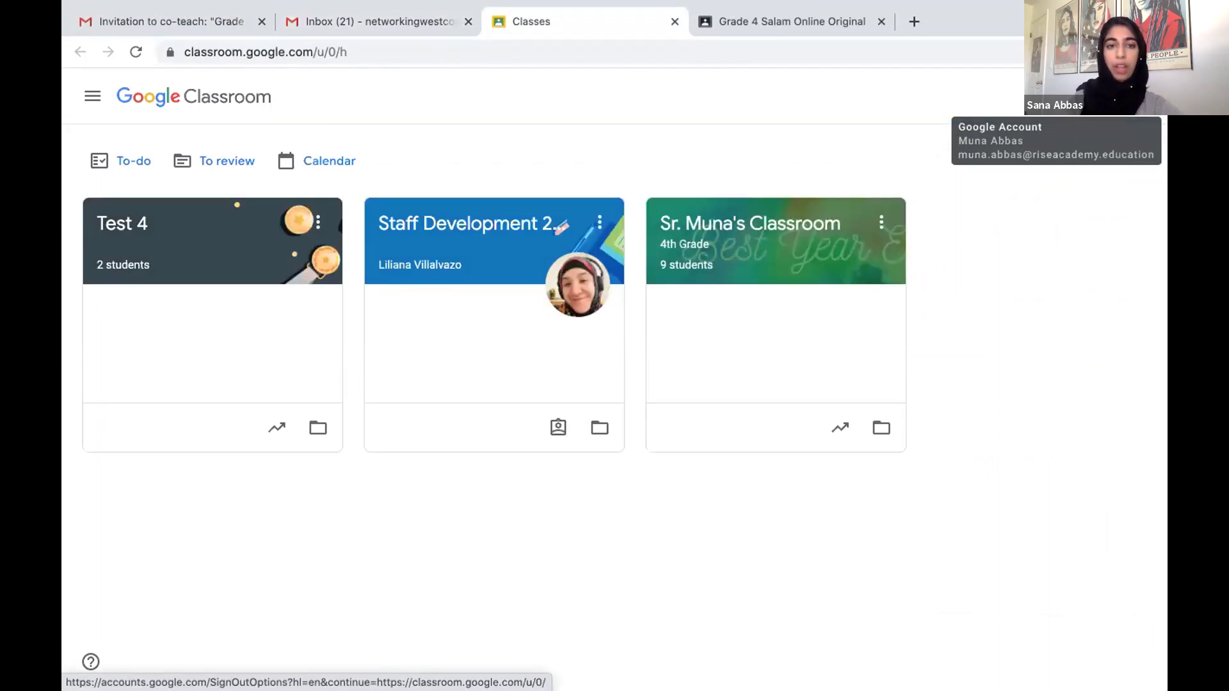
left_click(1145, 96)
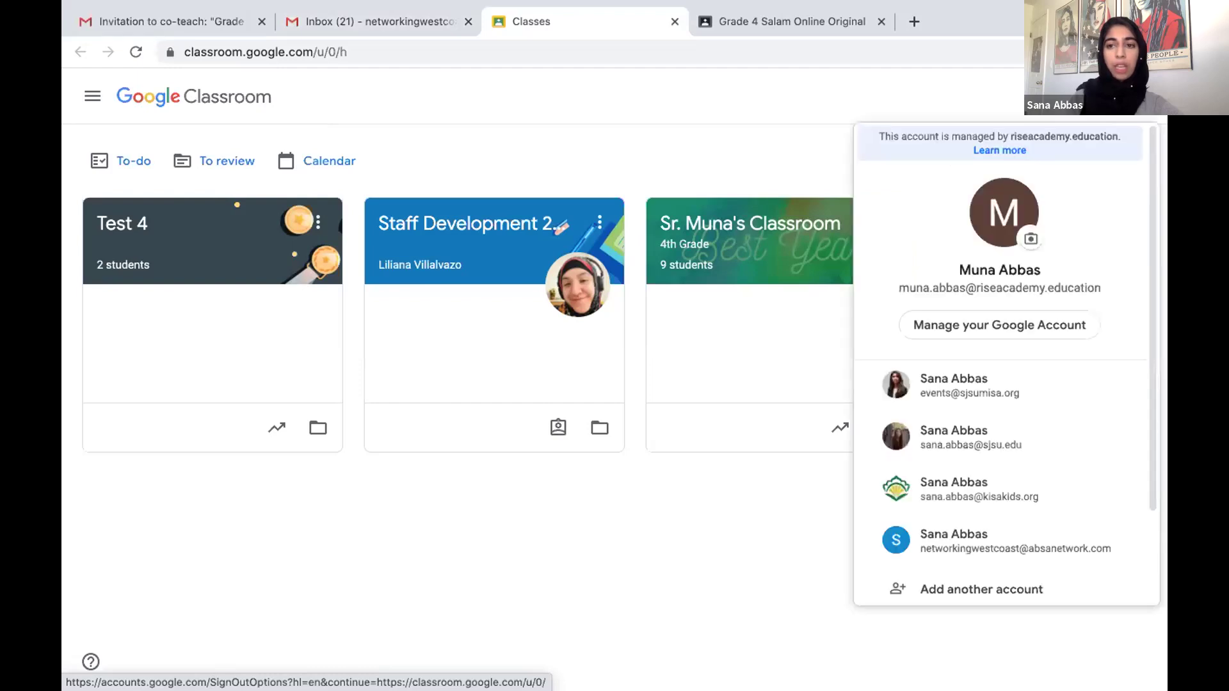
scroll(1017, 480, "down", 1)
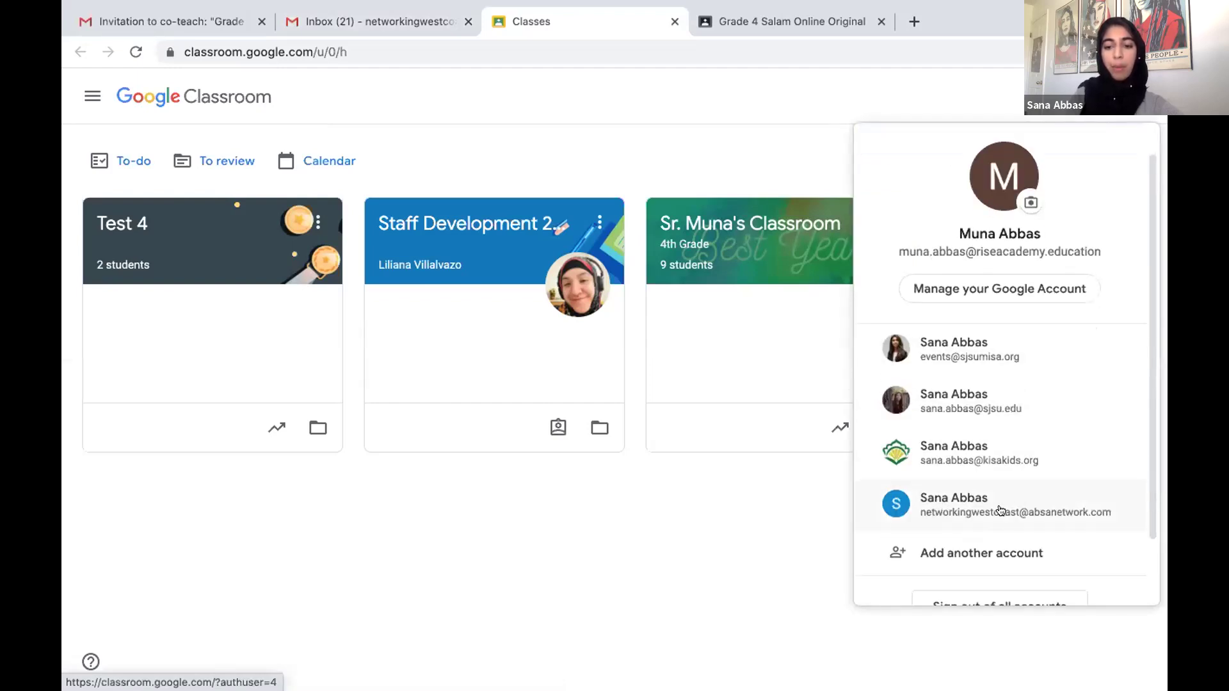
left_click(999, 509)
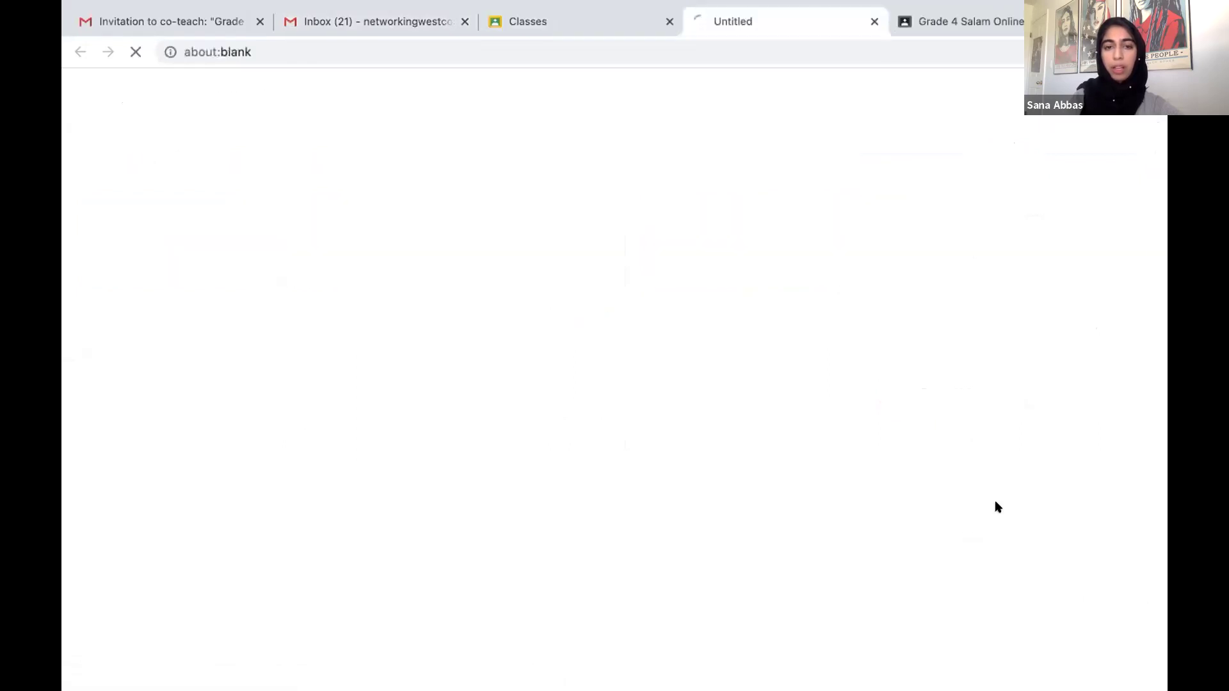
left_click(669, 21)
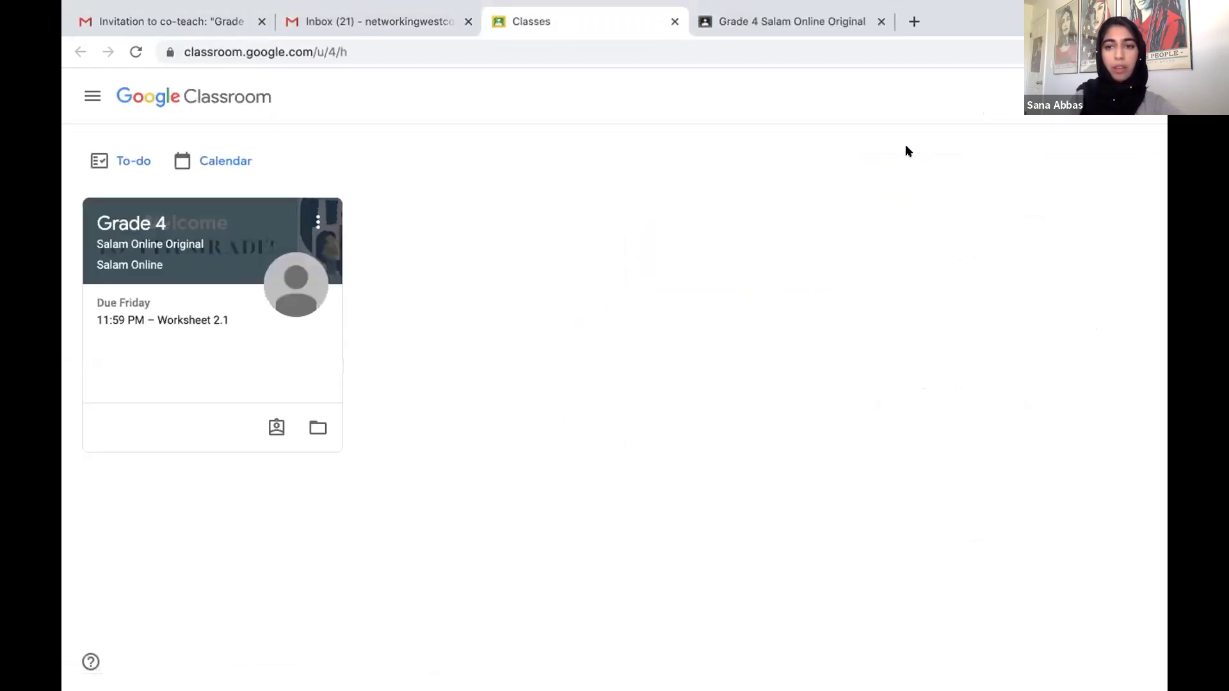
Join the Grade 4 class by pasting its class code.
left_click(1050, 96)
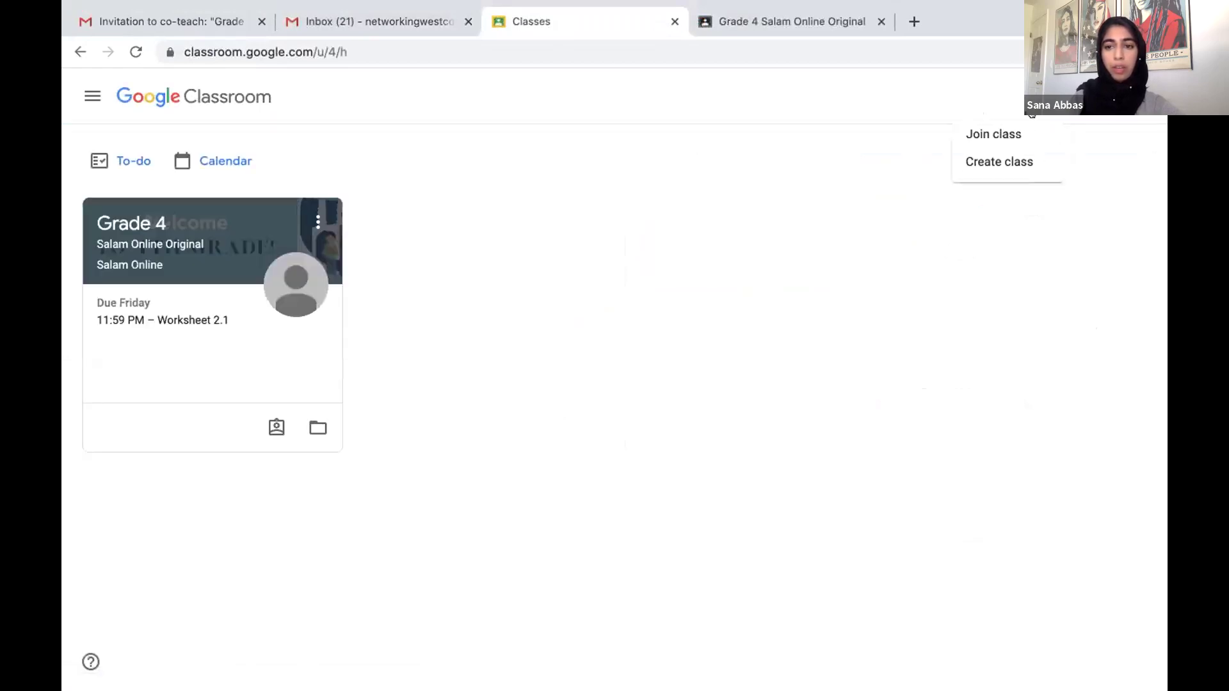
left_click(988, 134)
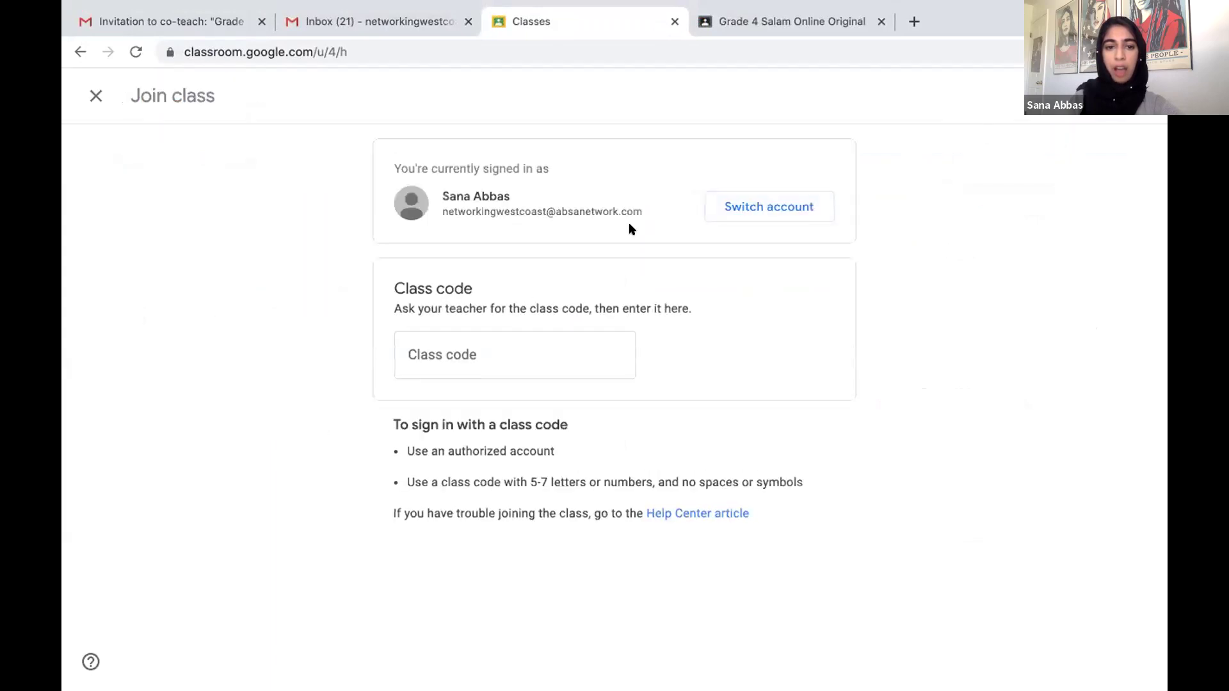
left_click(483, 356)
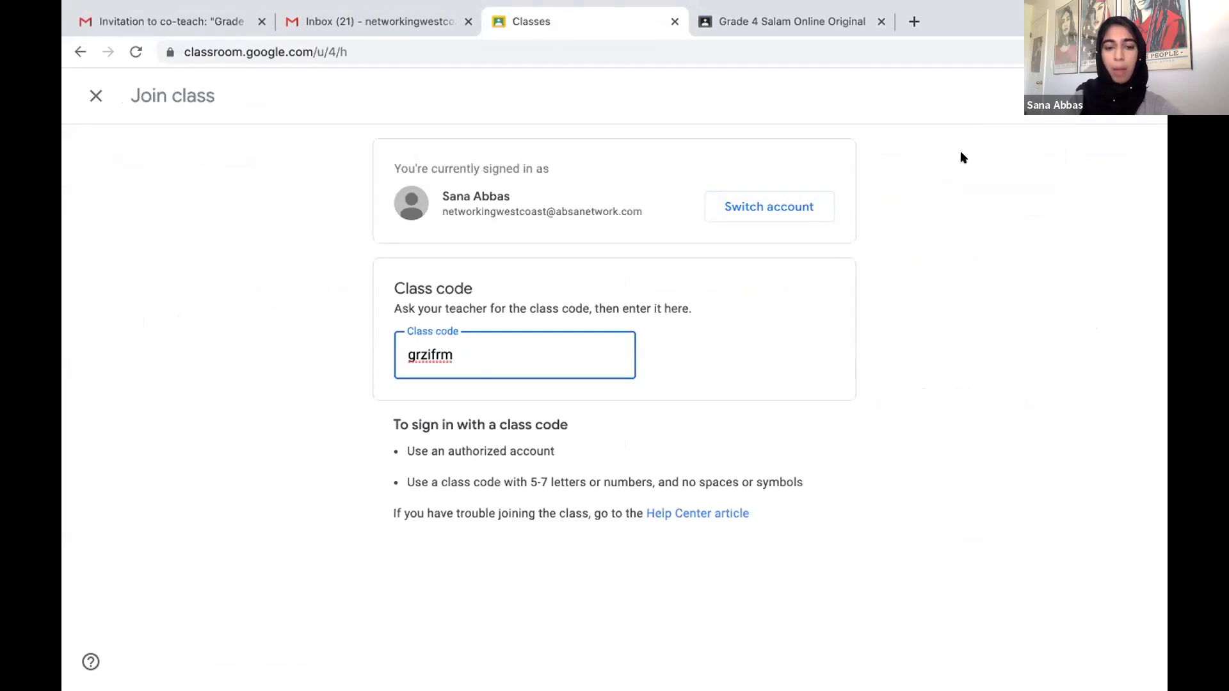
left_click(1127, 95)
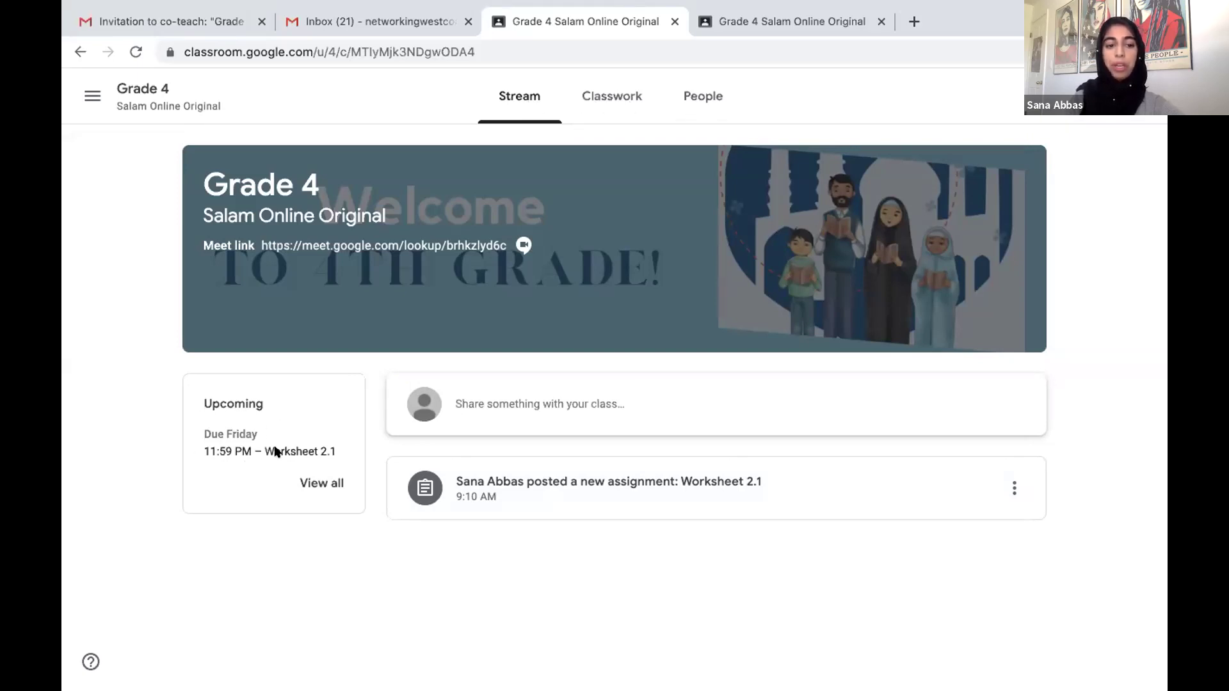
Open the Worksheet 2.1 assignment post from the Grade 4 Stream.
left_click(567, 506)
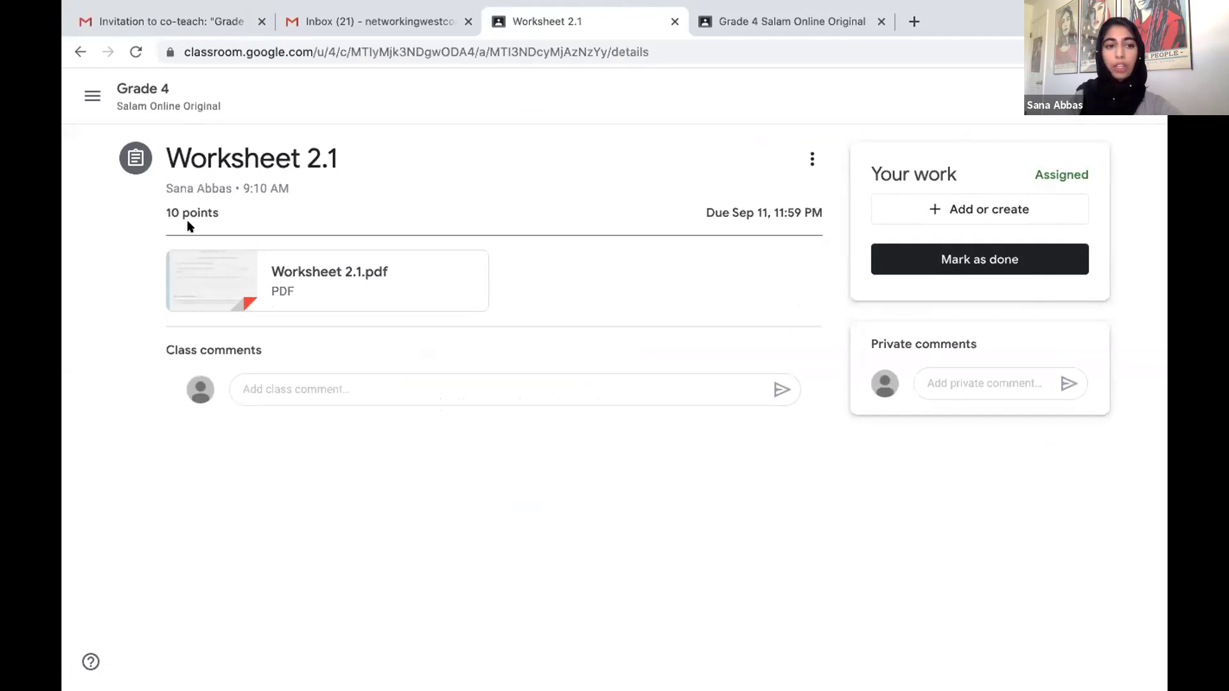
Preview Worksheet 2.1.pdf, check the class and private comment boxes, then show Add or create options.
left_click(324, 276)
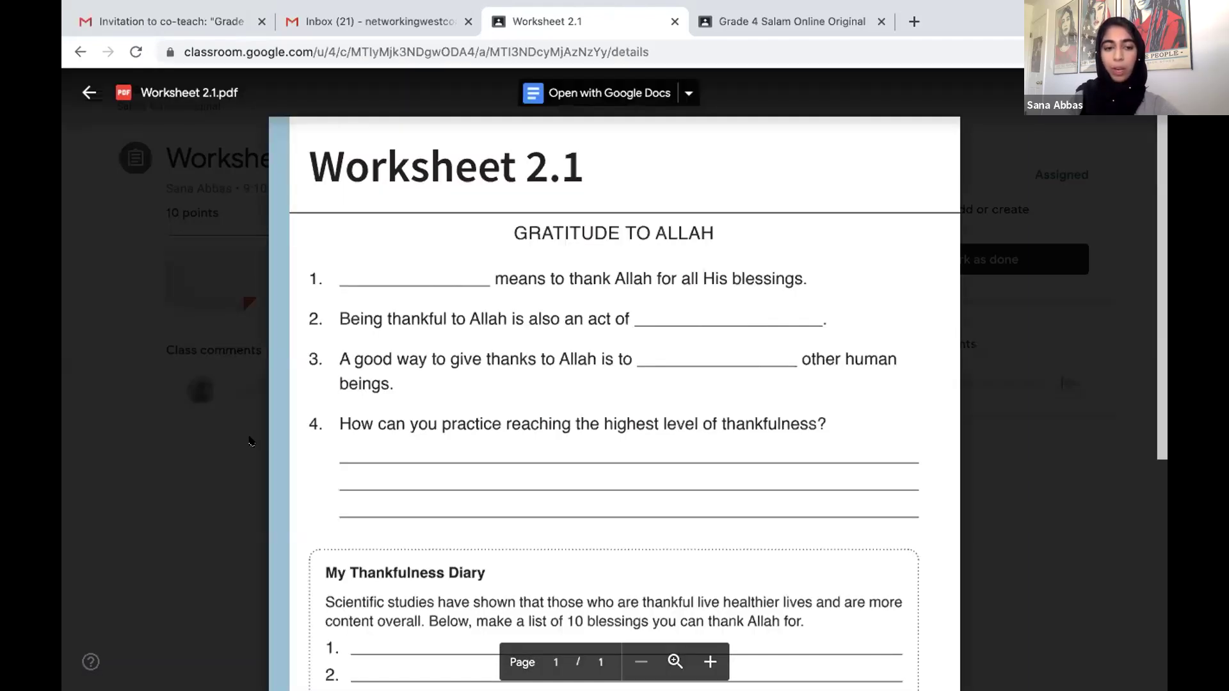
left_click(250, 466)
left_click(308, 391)
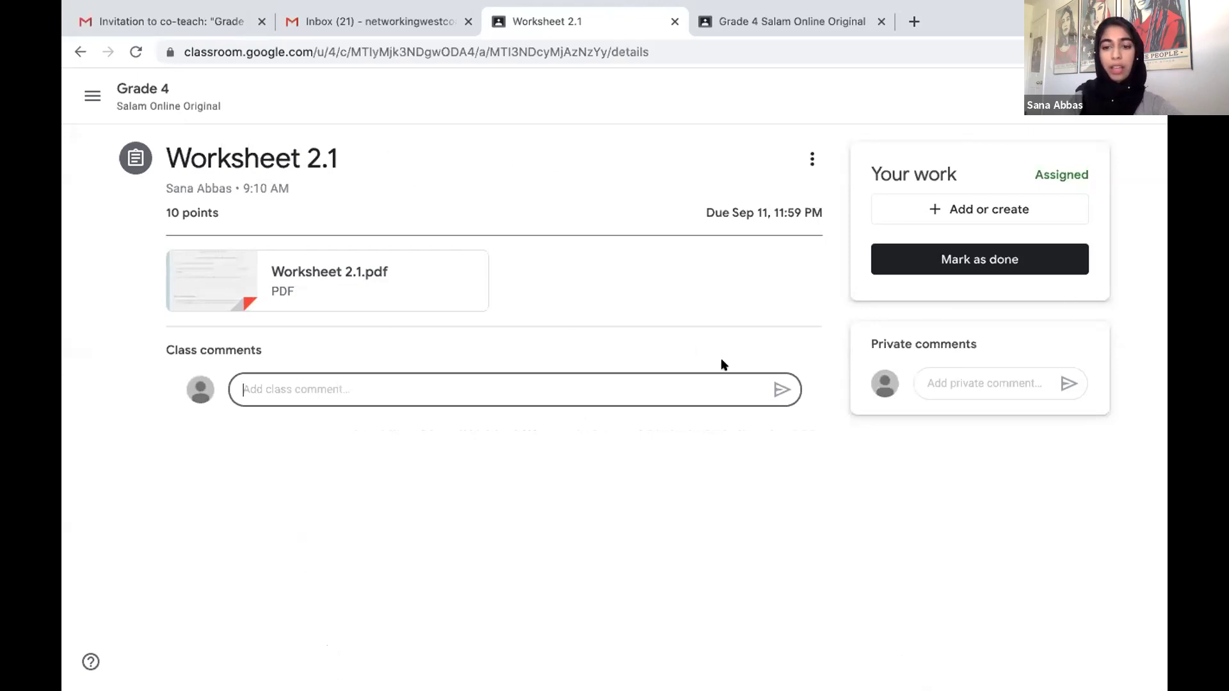
left_click(1019, 384)
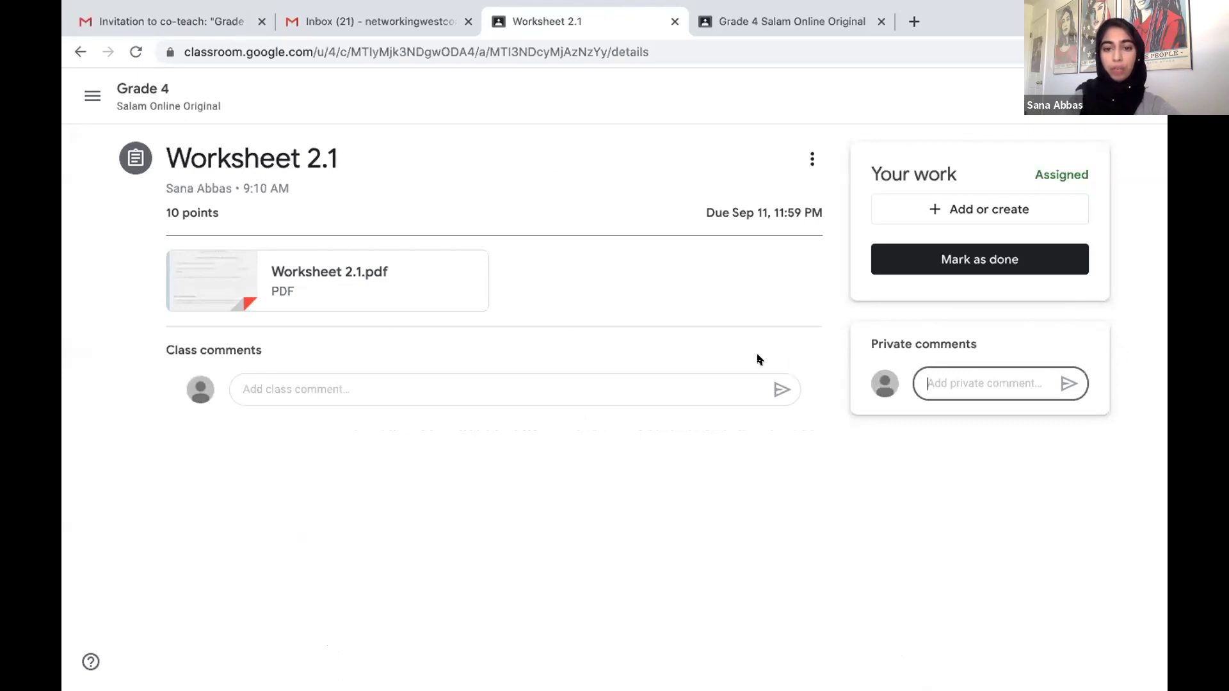
left_click(939, 211)
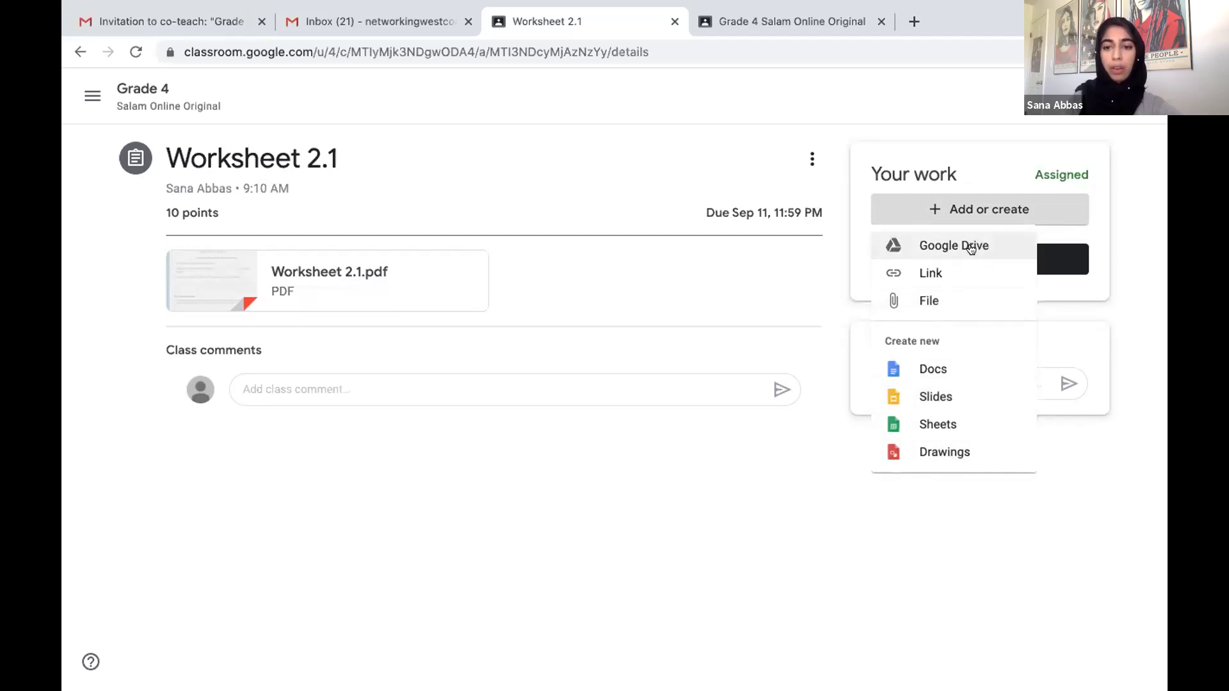
Start attaching a file to Worksheet 2.1 via Google Drive upload, then close the window without attaching.
left_click(971, 247)
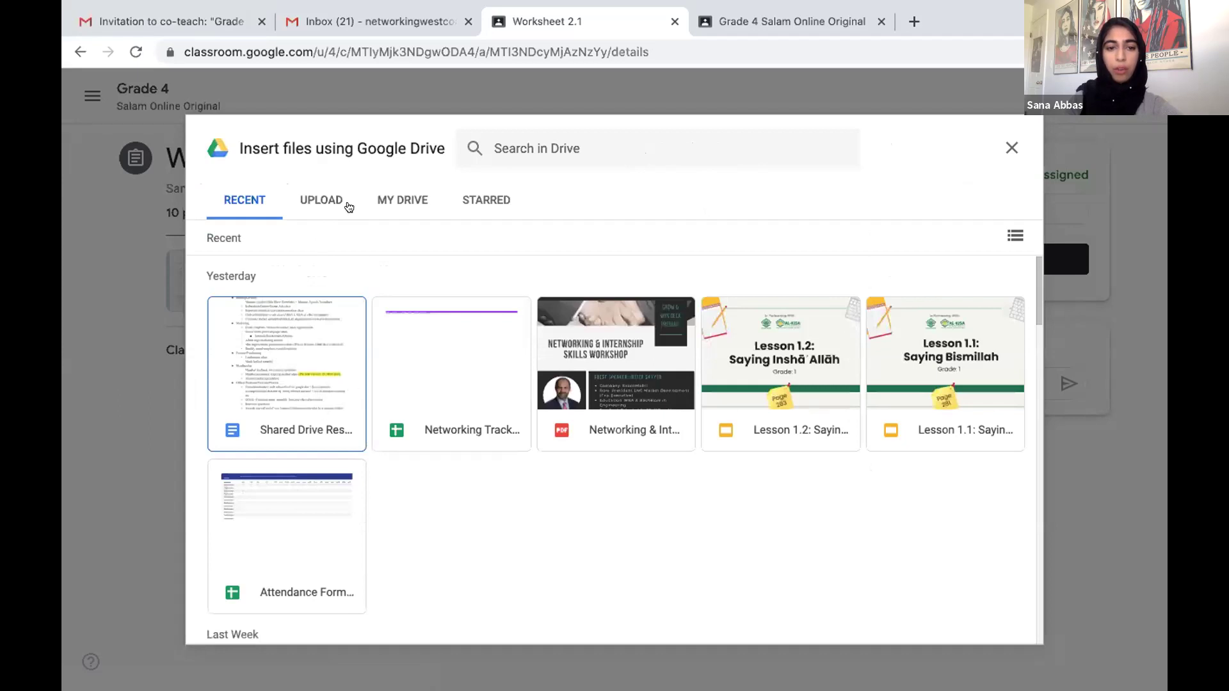
left_click(323, 203)
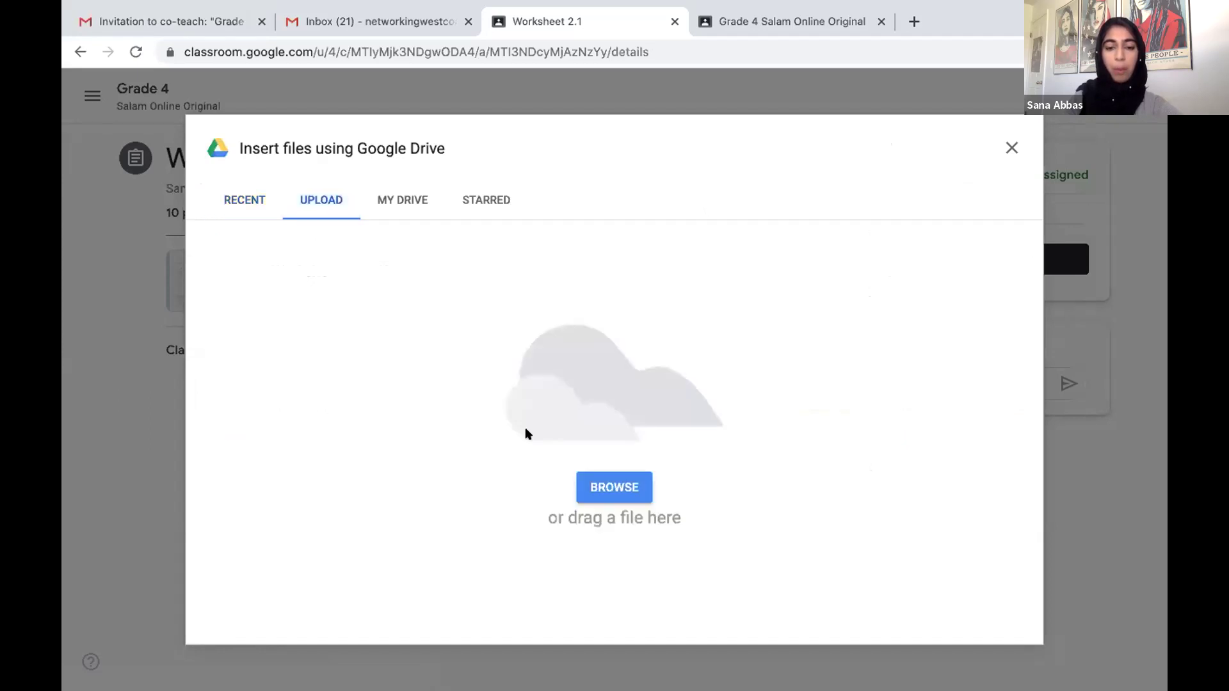
left_click(597, 488)
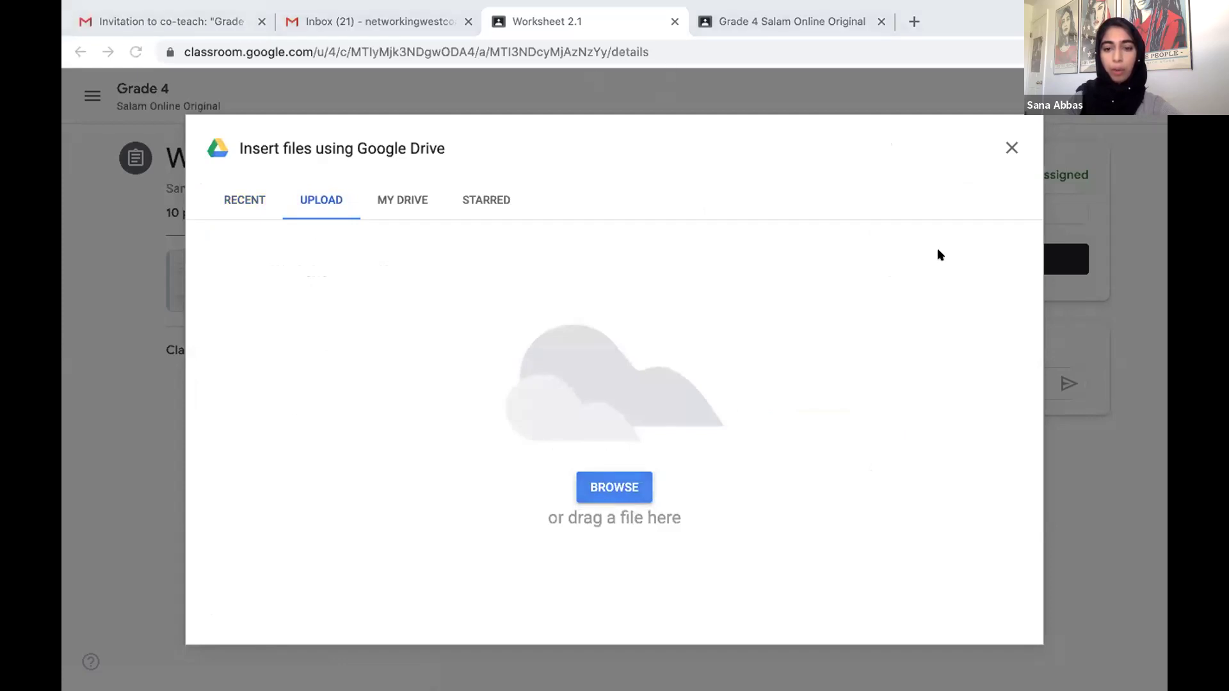
left_click(1009, 144)
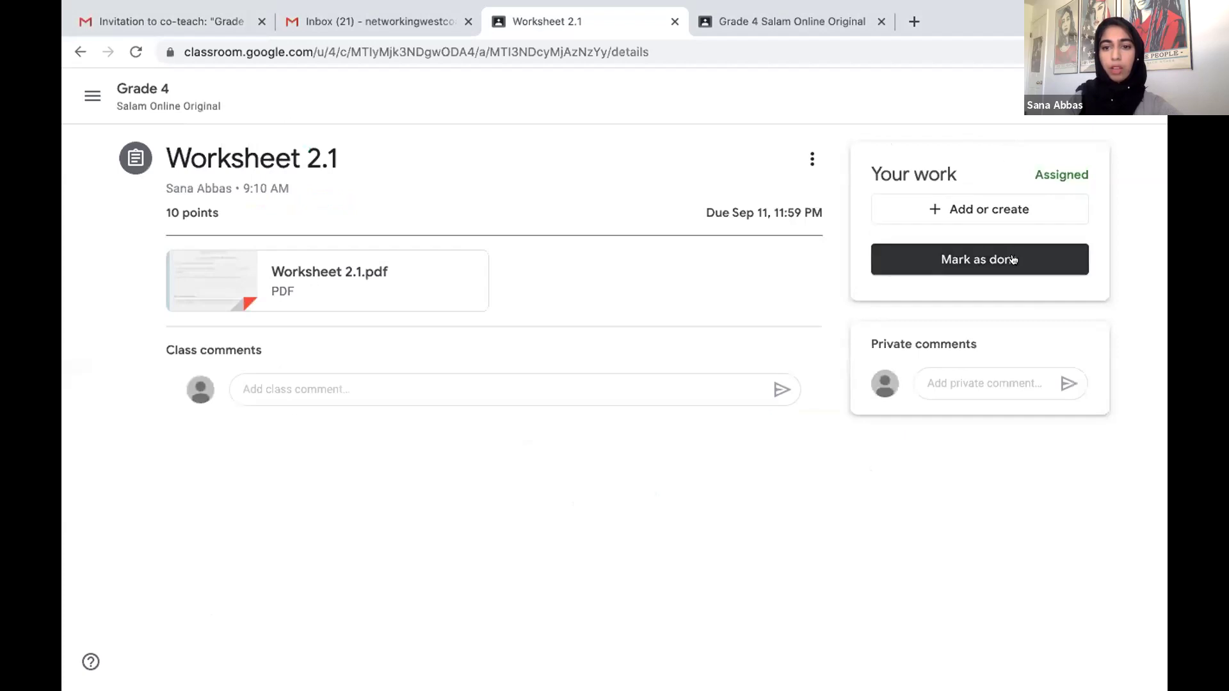
Mark Worksheet 2.1 as done with no work attached and return to the Grade 4 stream.
left_click(986, 260)
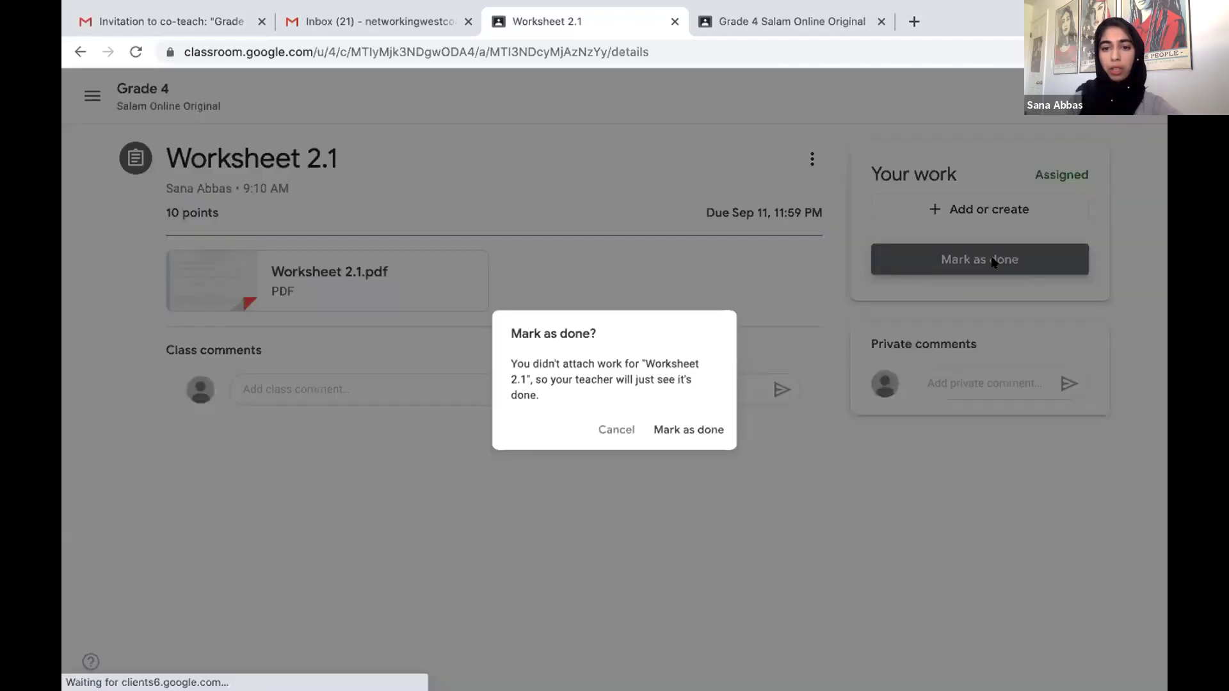
left_click(688, 436)
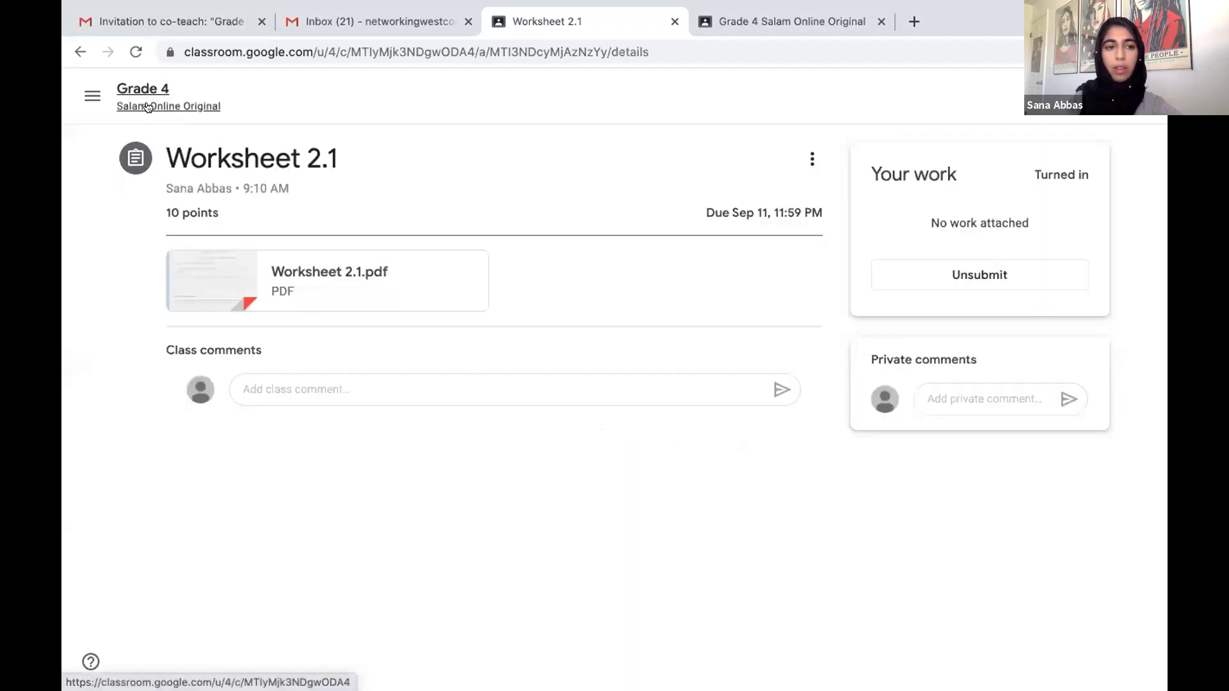
left_click(147, 106)
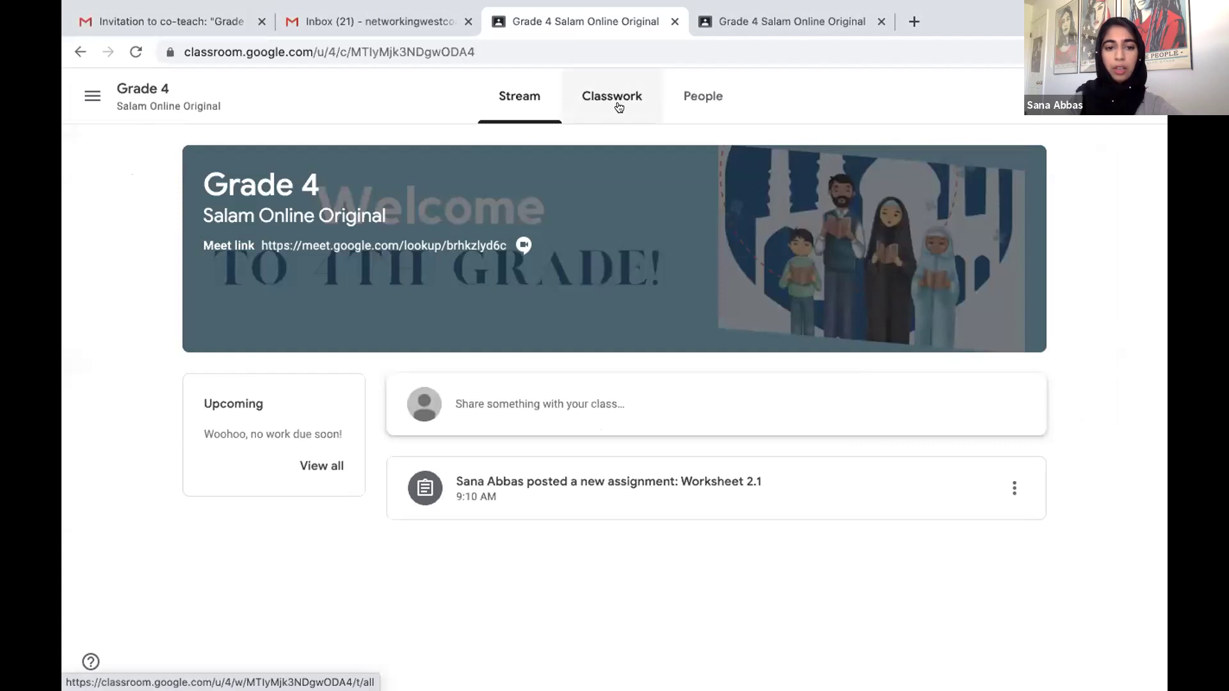
Switch to the teacher's view, close the student's tab, and go to the class gradebook.
left_click(717, 23)
left_click(674, 23)
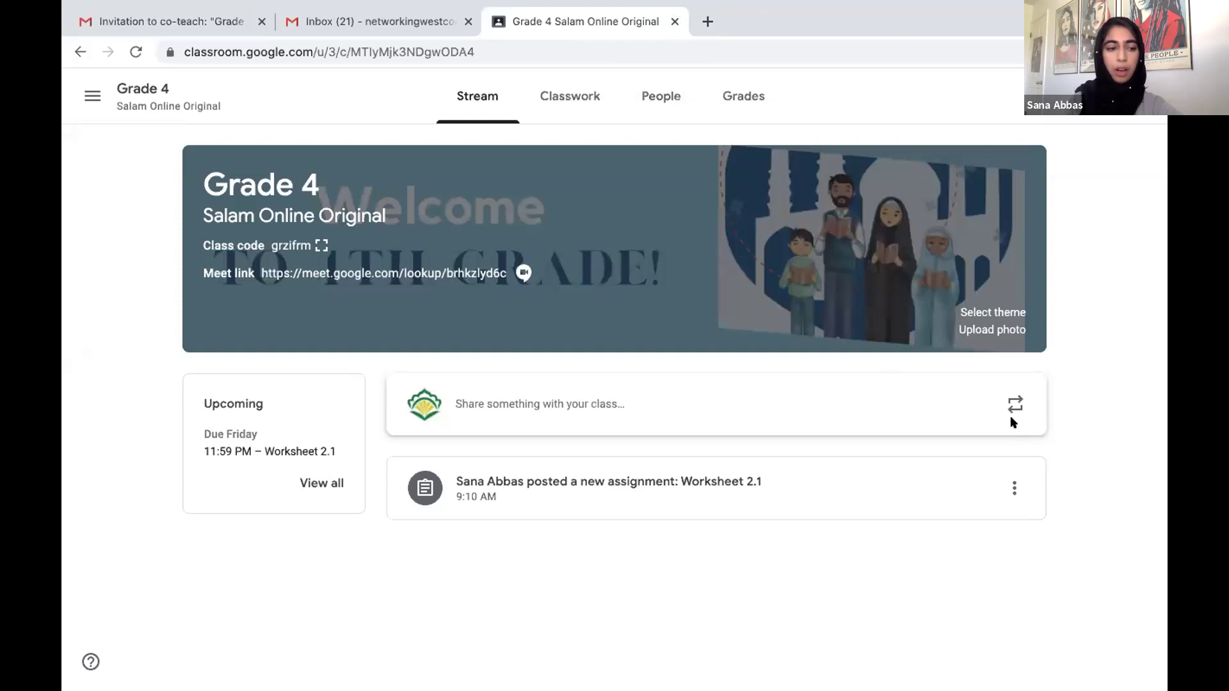
left_click(665, 96)
left_click(736, 97)
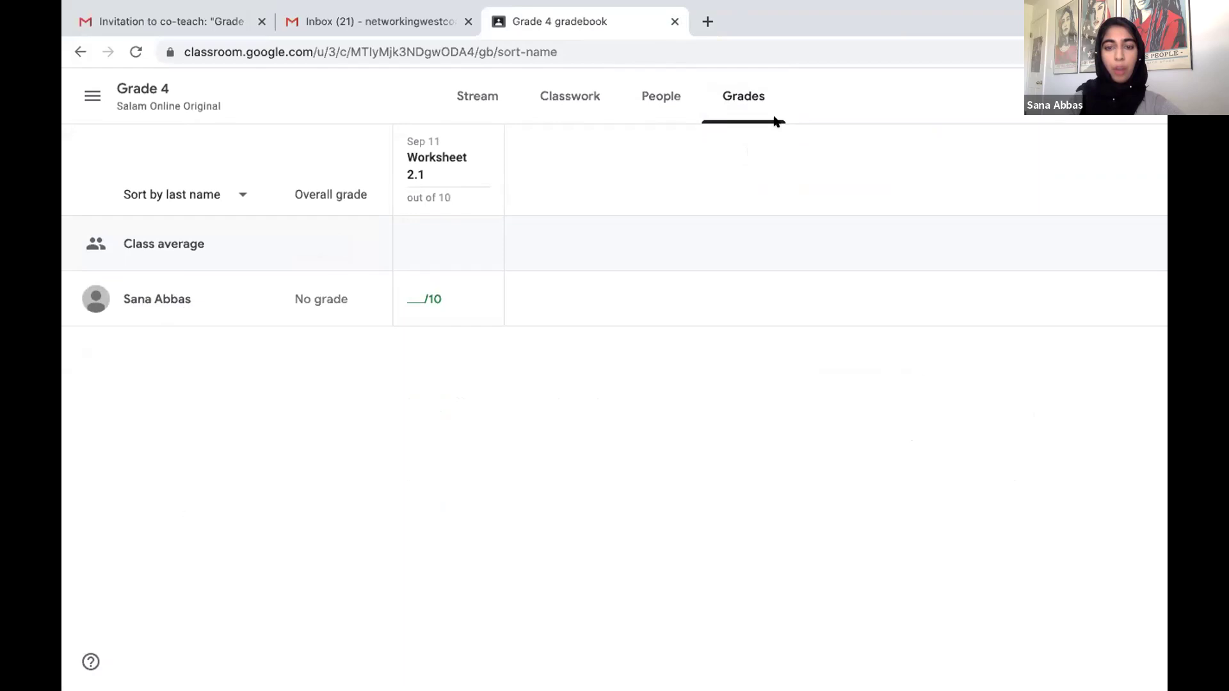
Enter a grade of 10 for Worksheet 2.1, then revise it to 8/10.
left_click(413, 295)
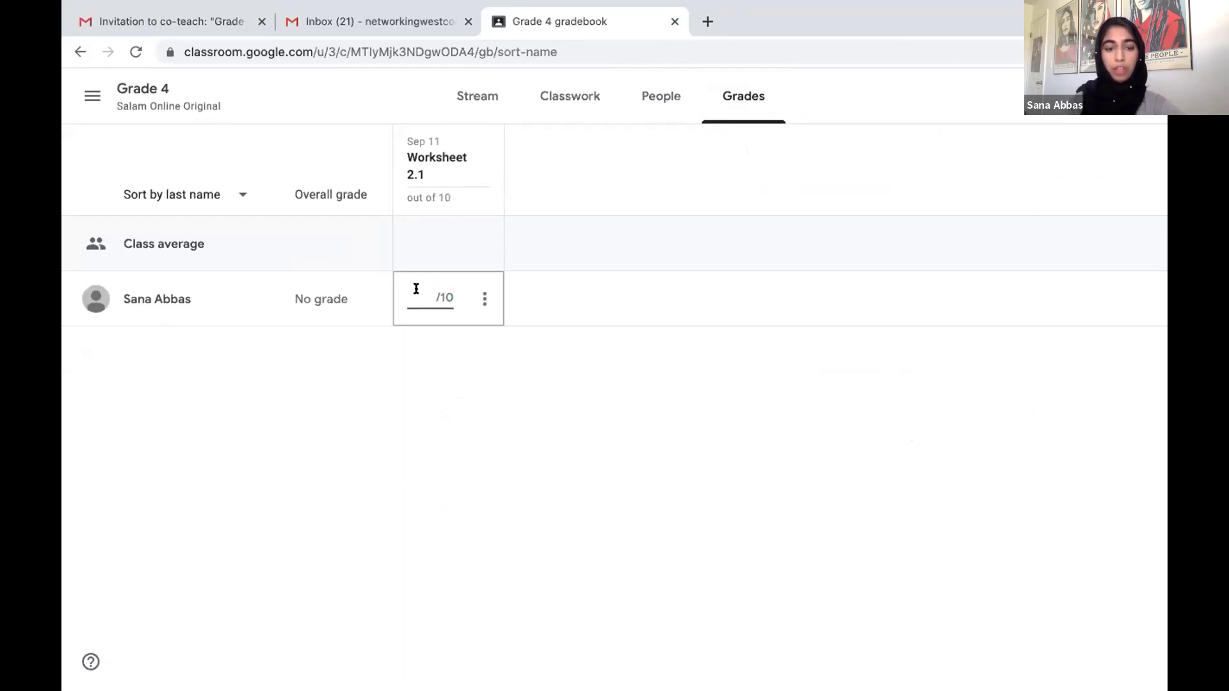
type("10")
key("Return")
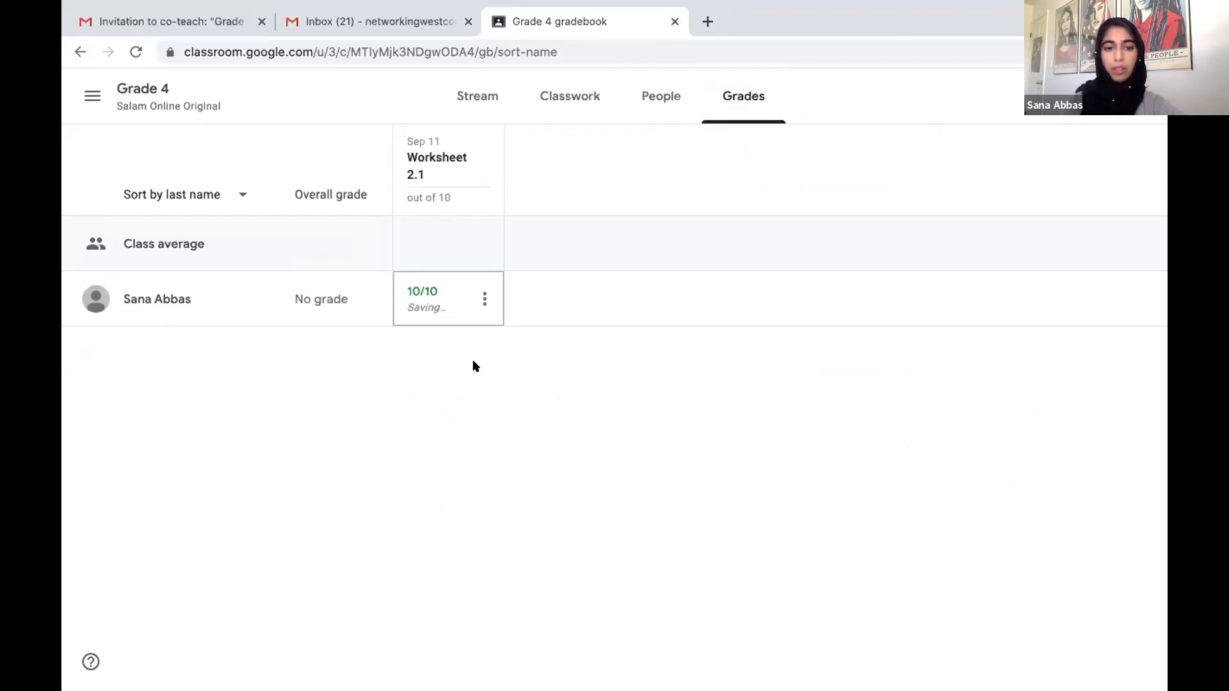
left_click(414, 294)
key("BackSpace")
key("BackSpace")
type("8")
key("Return")
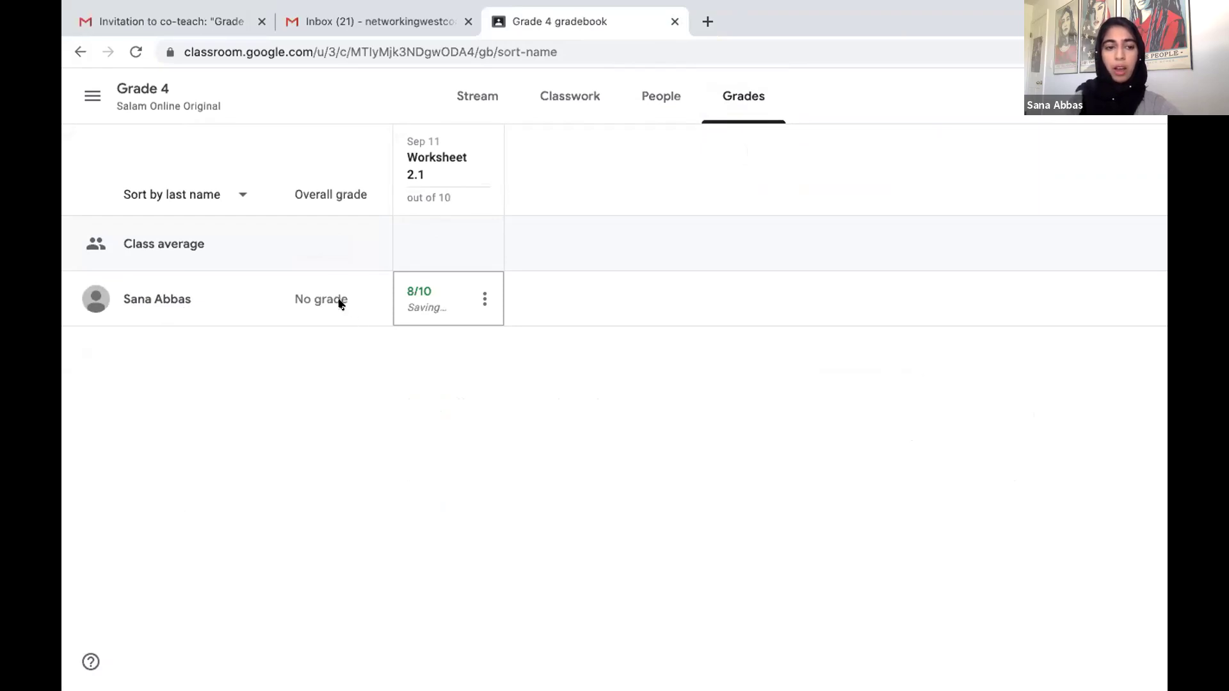
Review the student's work page filtered to returned items, then show all and reopen the gradebook.
left_click(146, 301)
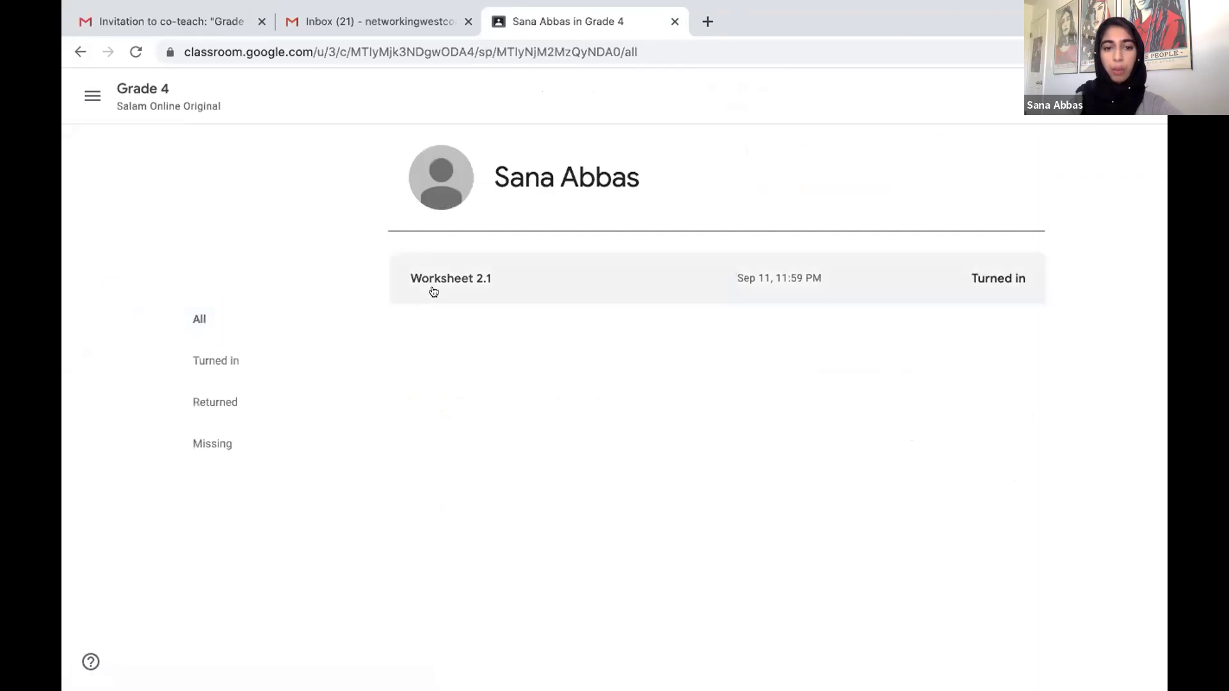
left_click(225, 401)
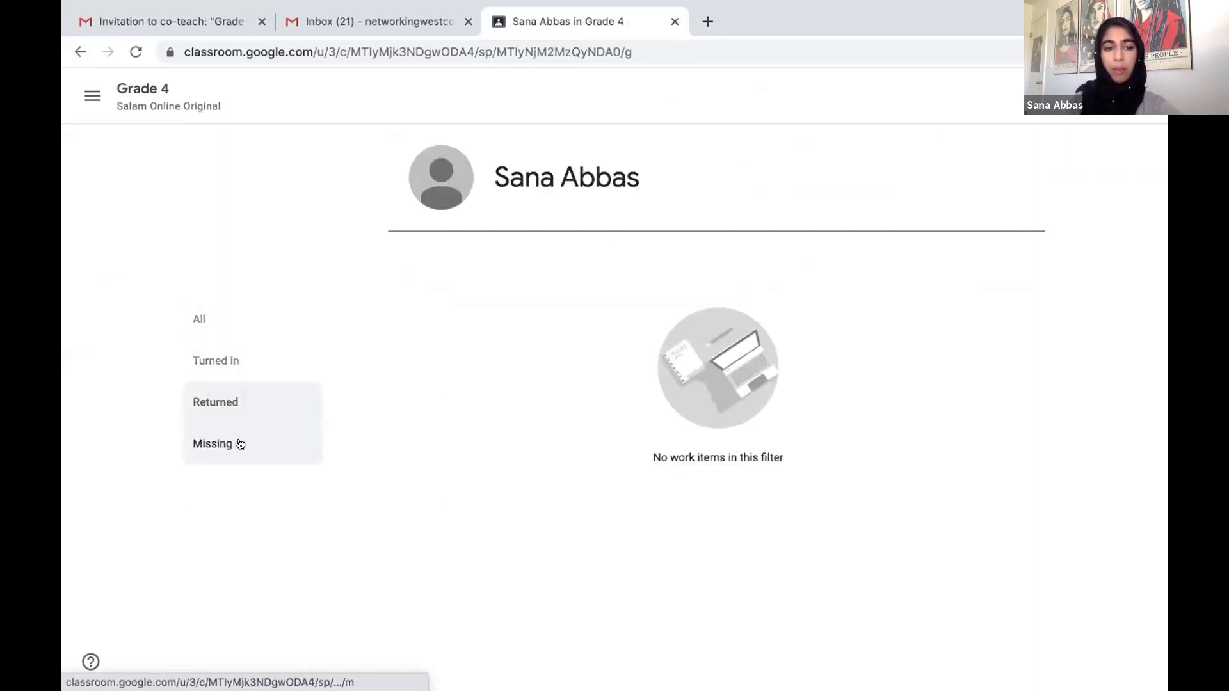
left_click(225, 318)
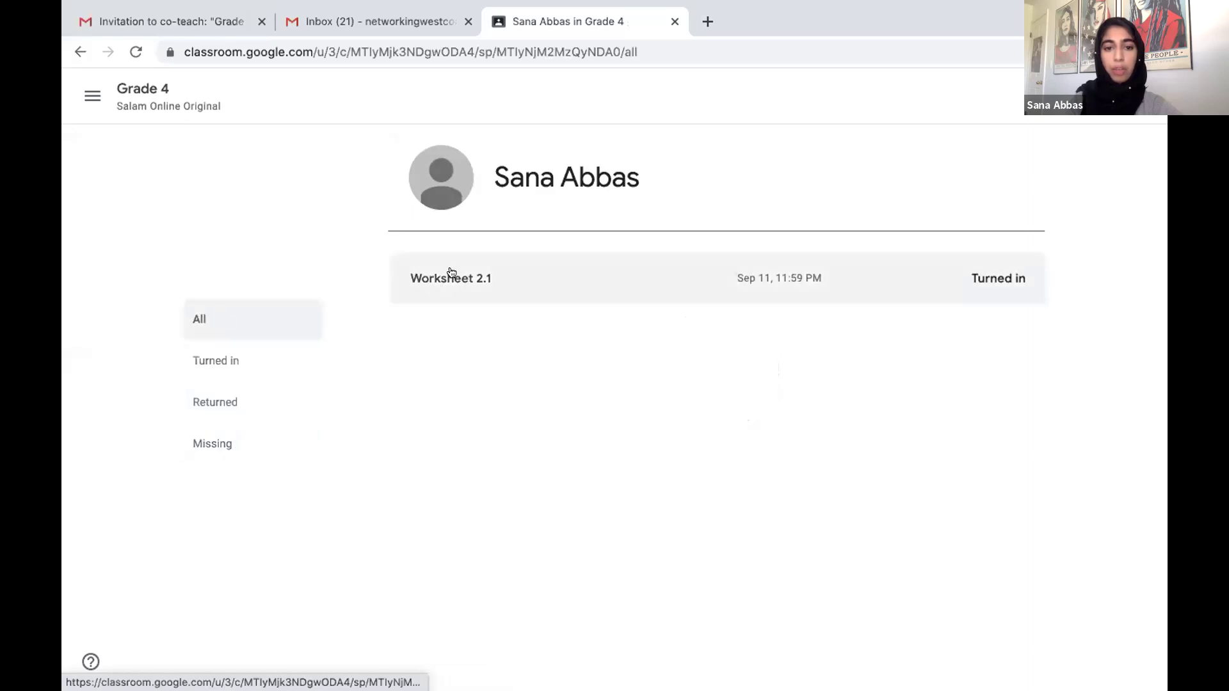
left_click(145, 94)
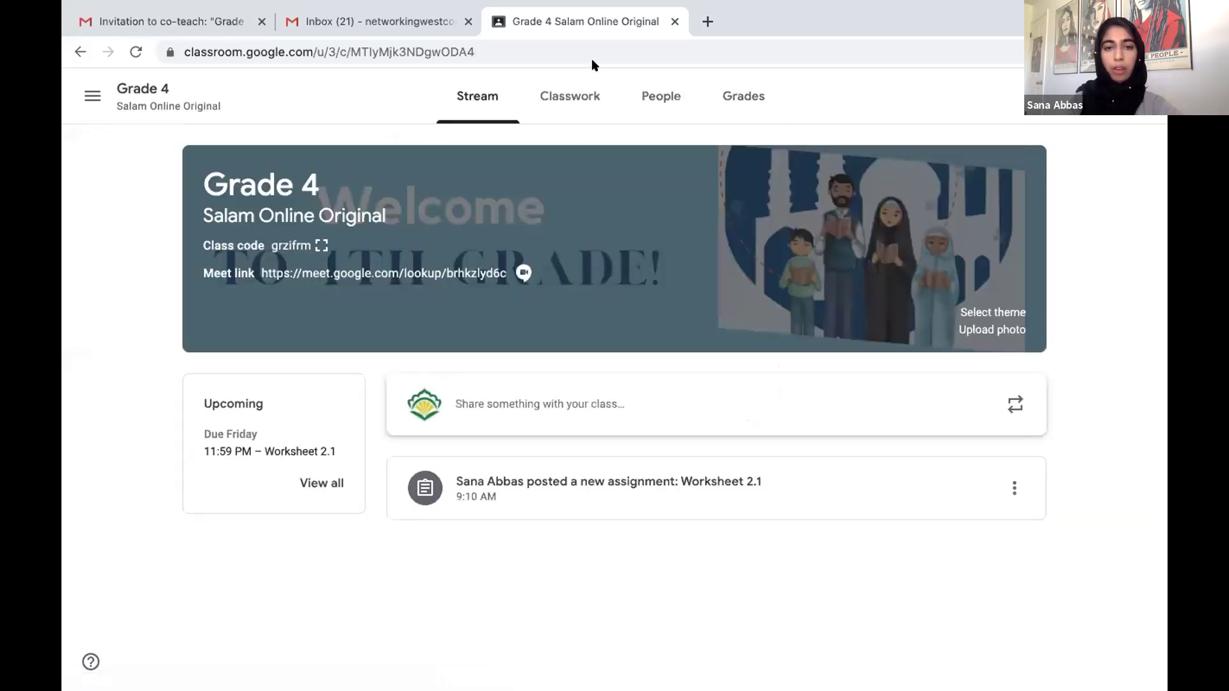
left_click(743, 119)
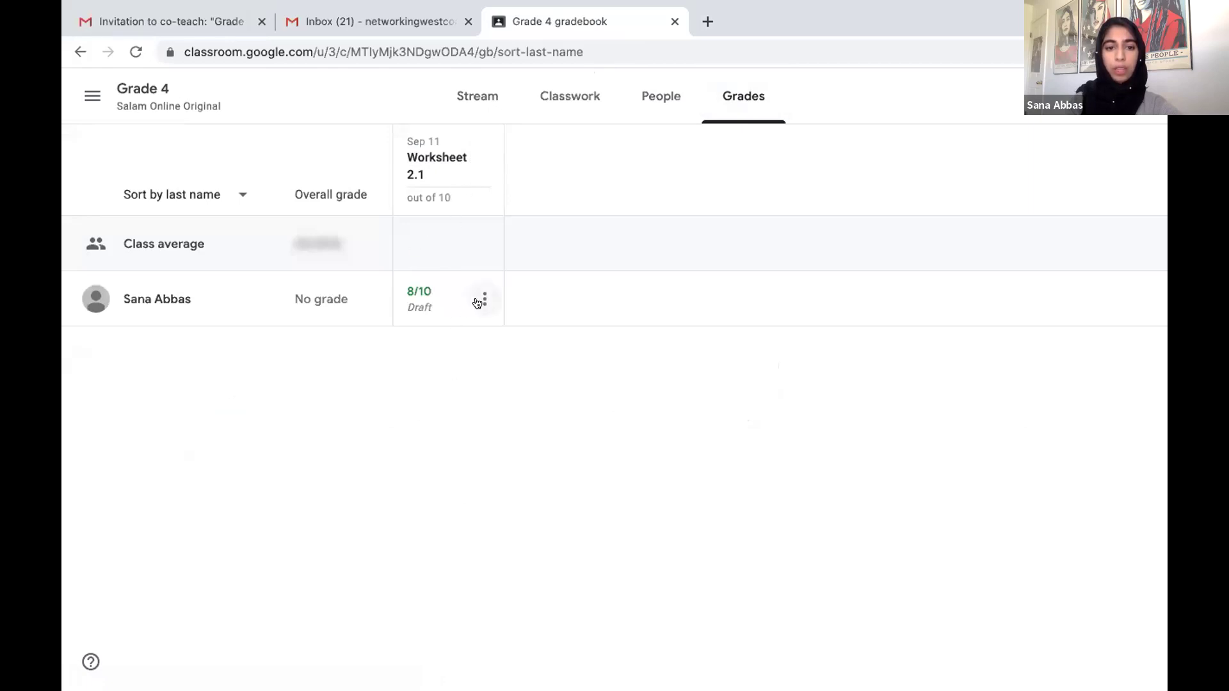
Return all graded Worksheet 2.1 submissions to the student.
left_click(484, 153)
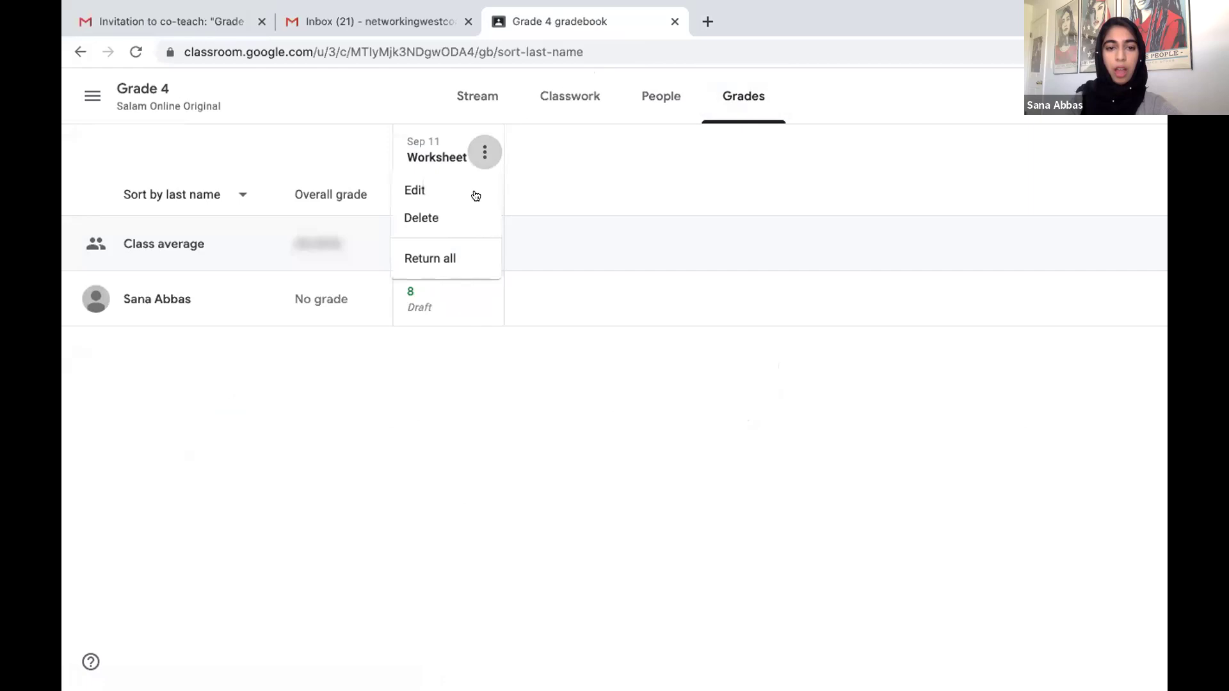
left_click(444, 259)
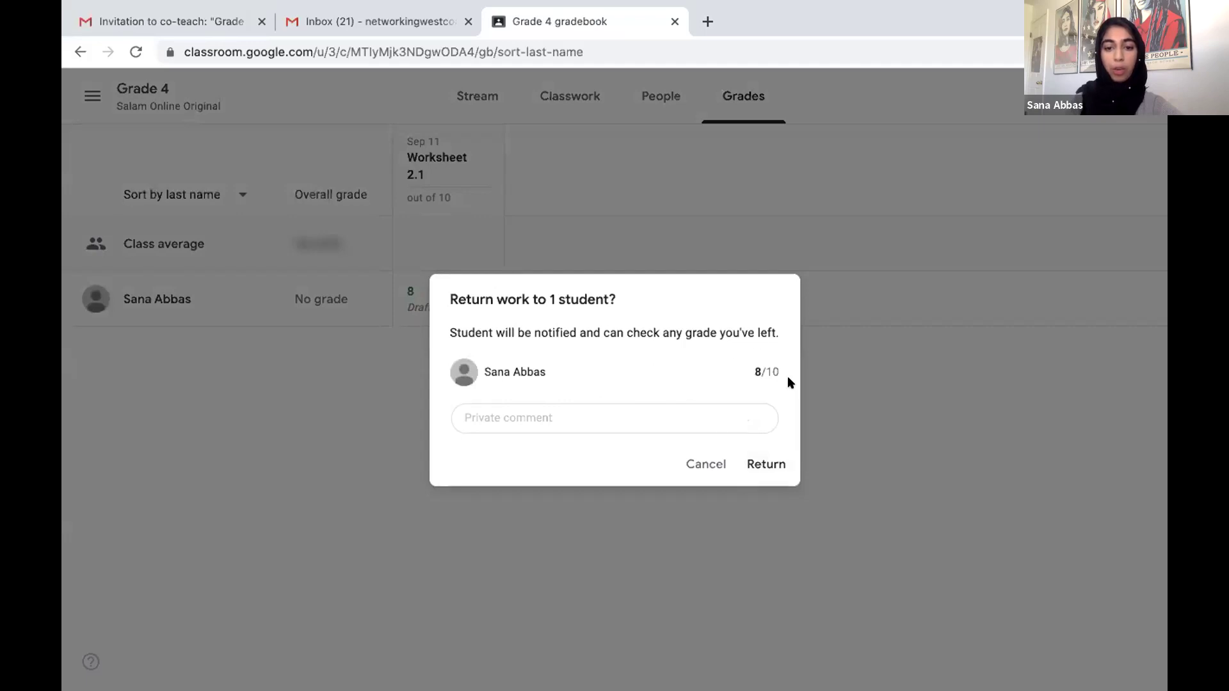
left_click(757, 464)
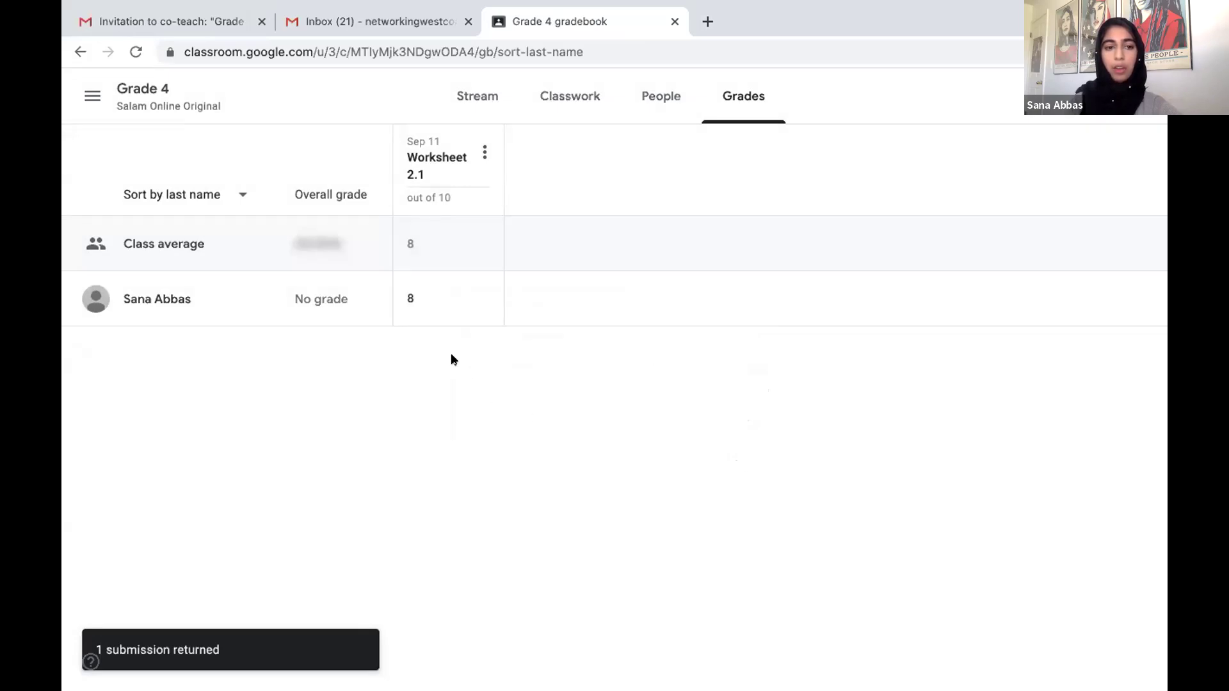
Draft a progress e-mail with the student work summary, discard it, and go back to the class stream.
left_click(164, 299)
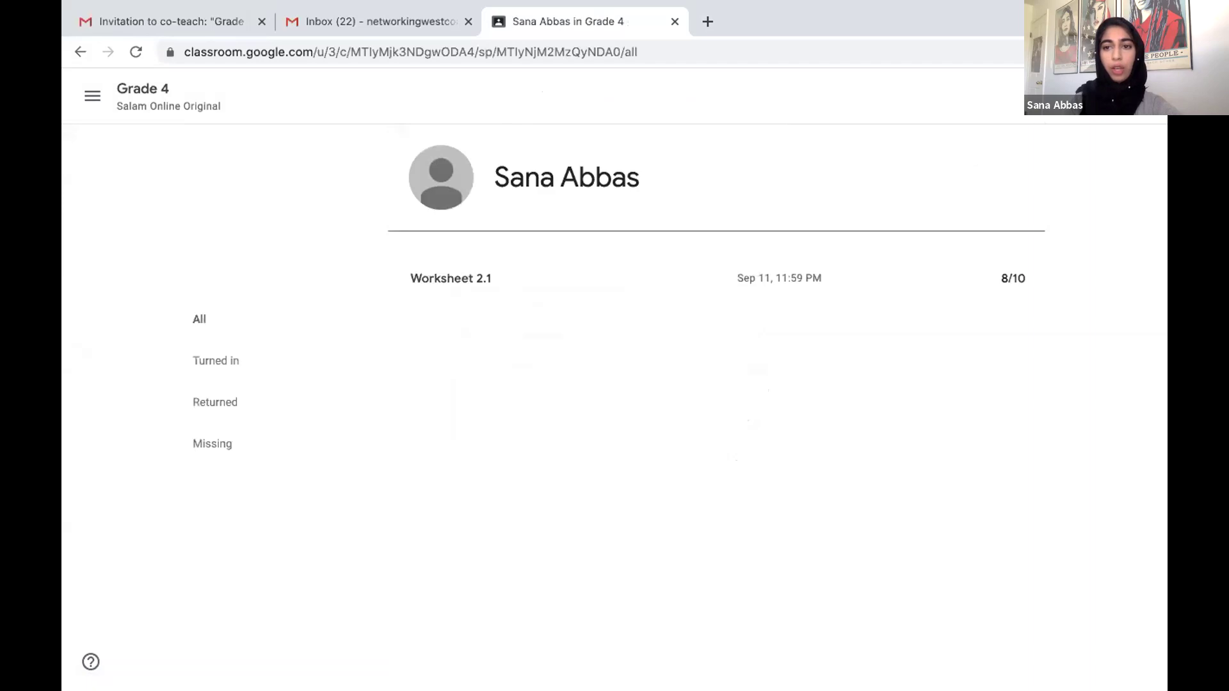
left_click(1046, 96)
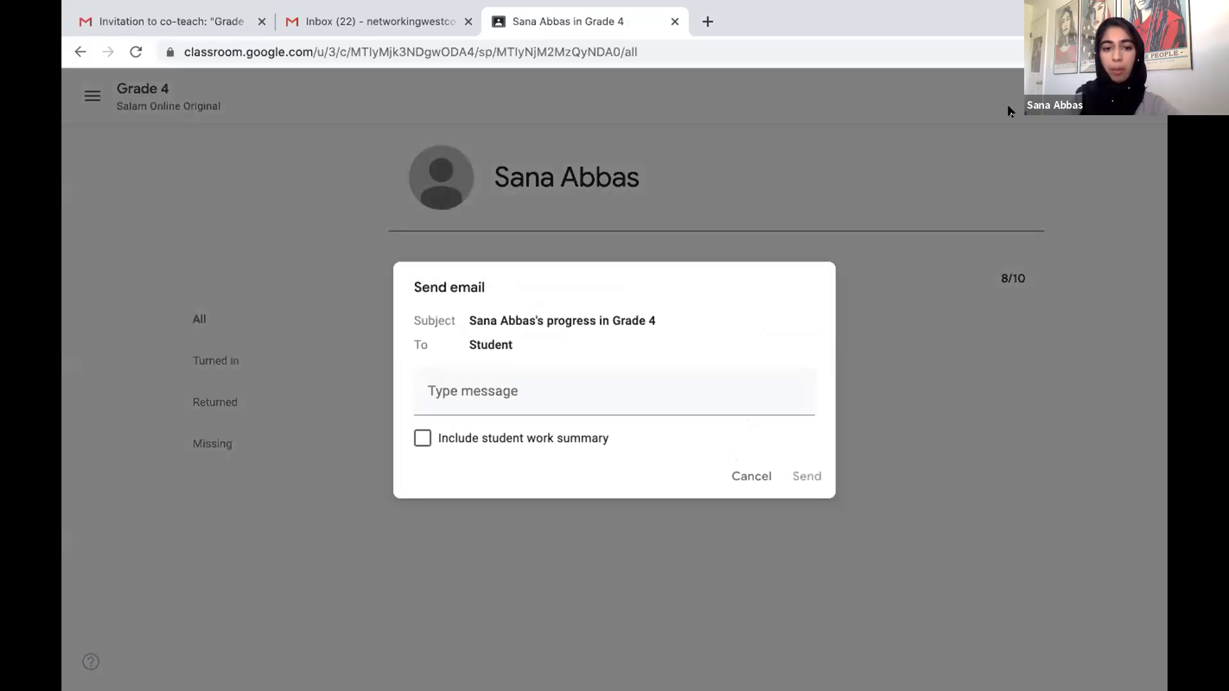
left_click(421, 440)
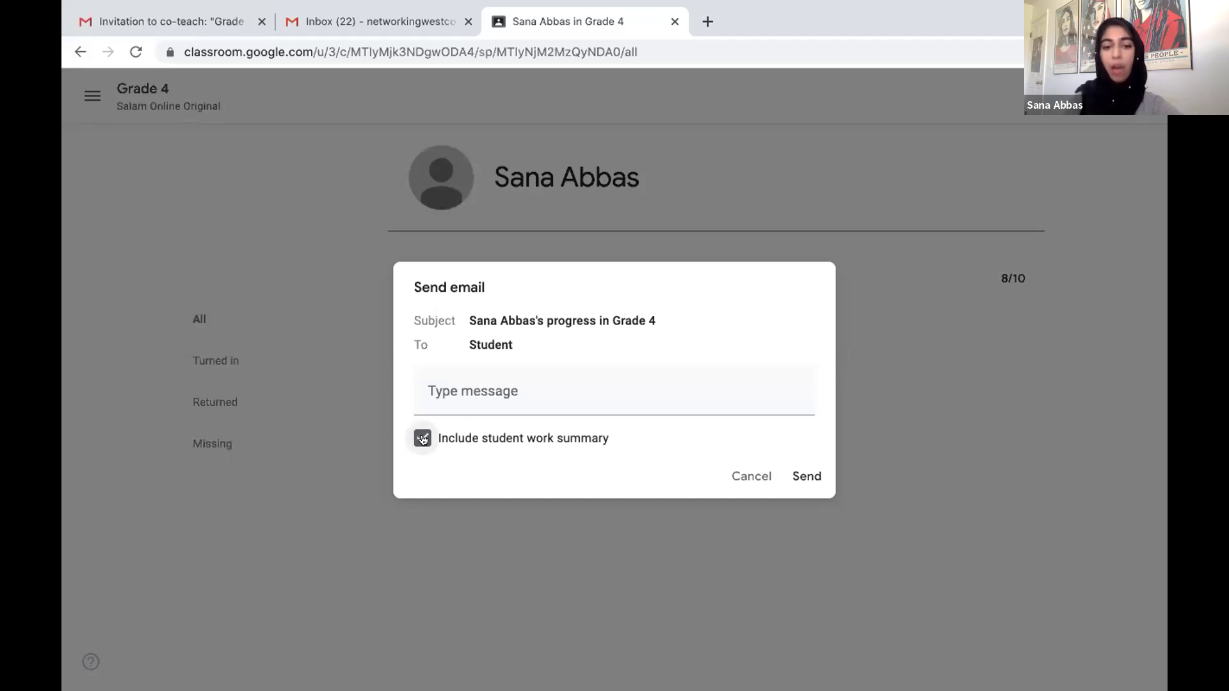
left_click(498, 400)
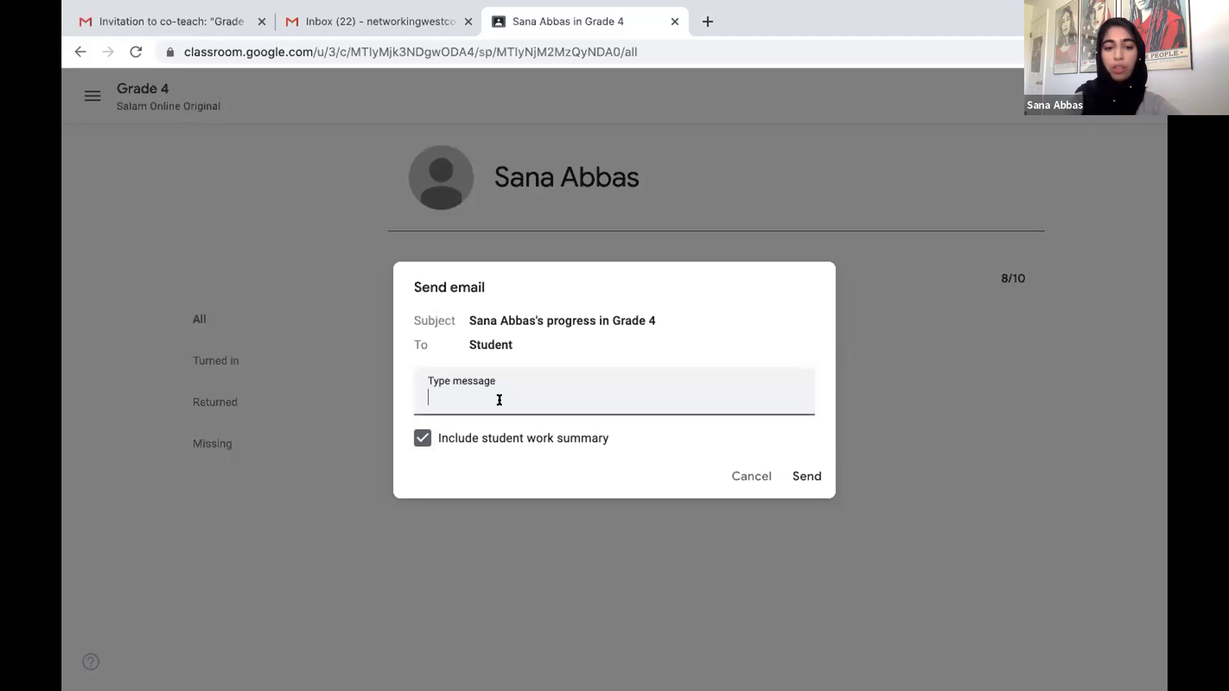
left_click(751, 474)
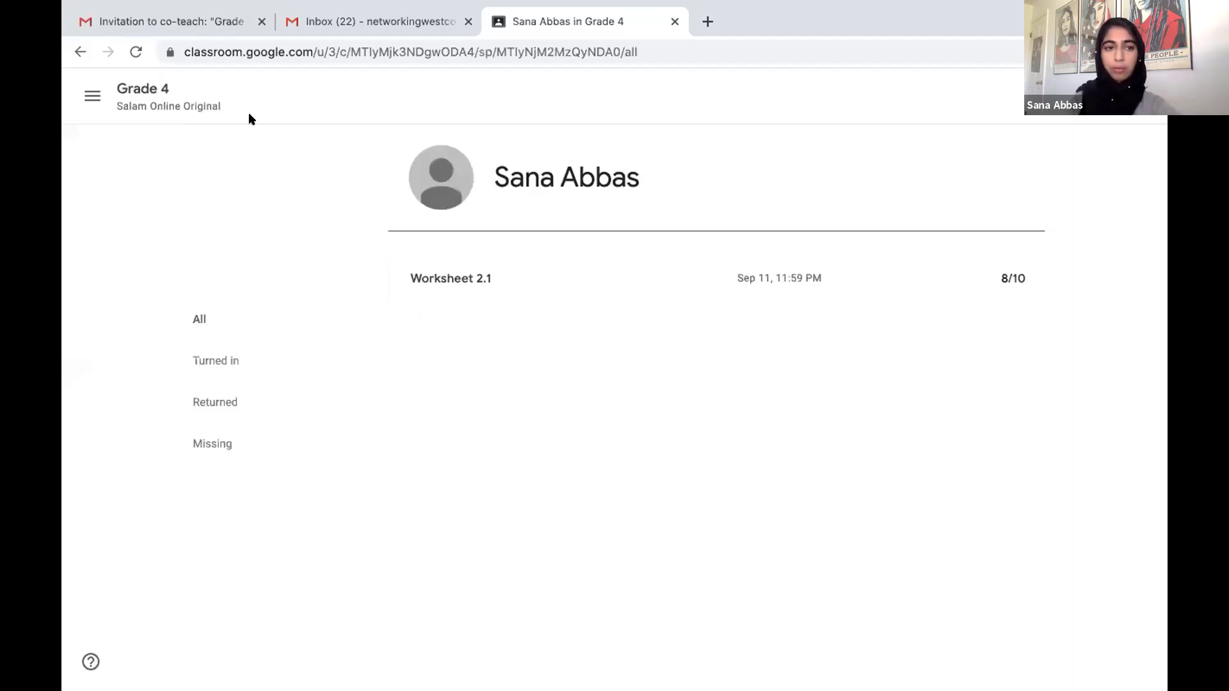
left_click(138, 107)
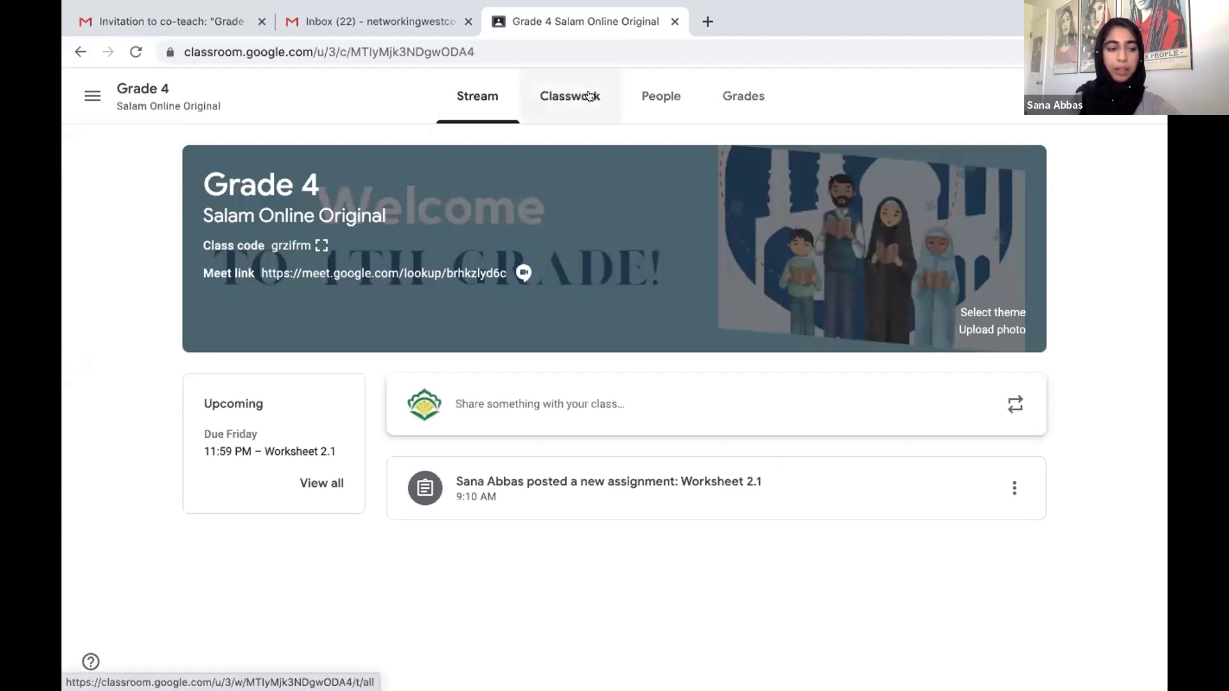
left_click(1019, 84)
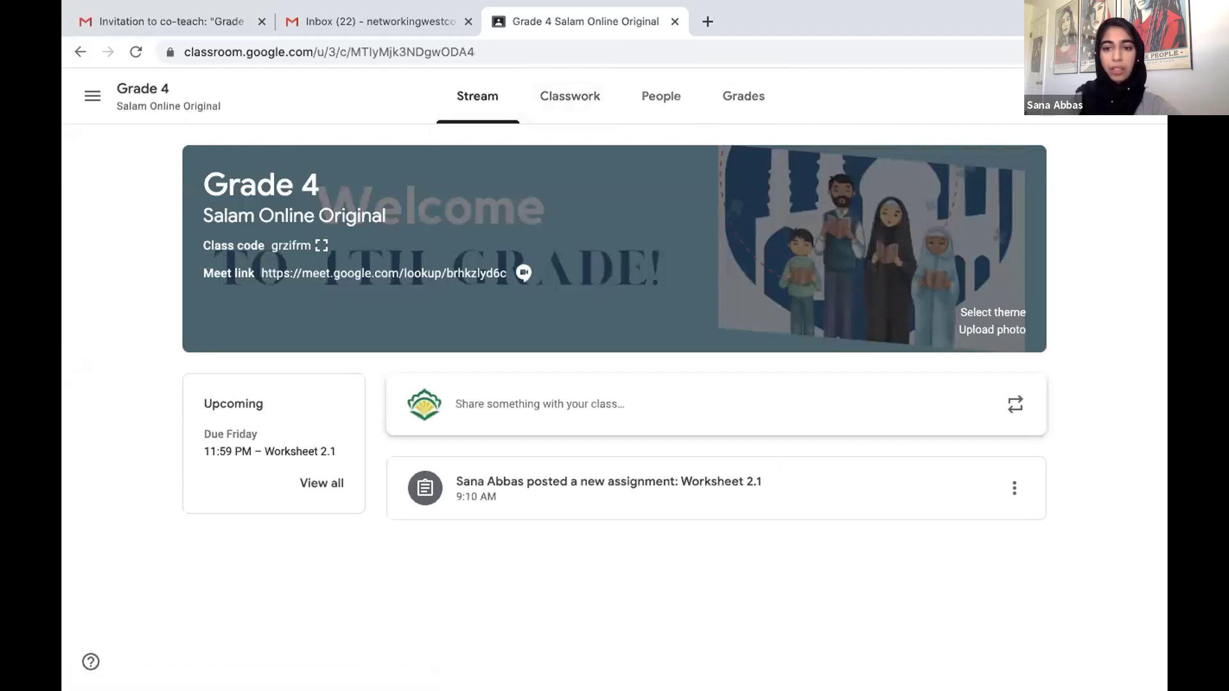
scroll(431, 270, "down", 5)
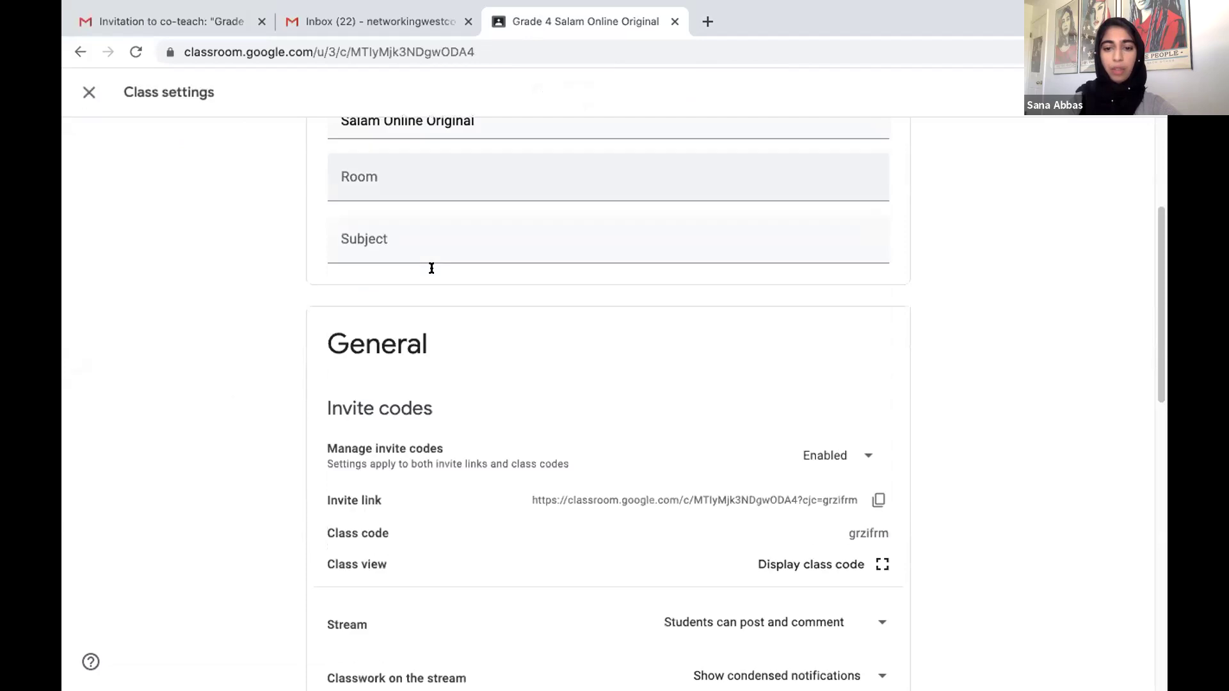
scroll(430, 269, "down", 8)
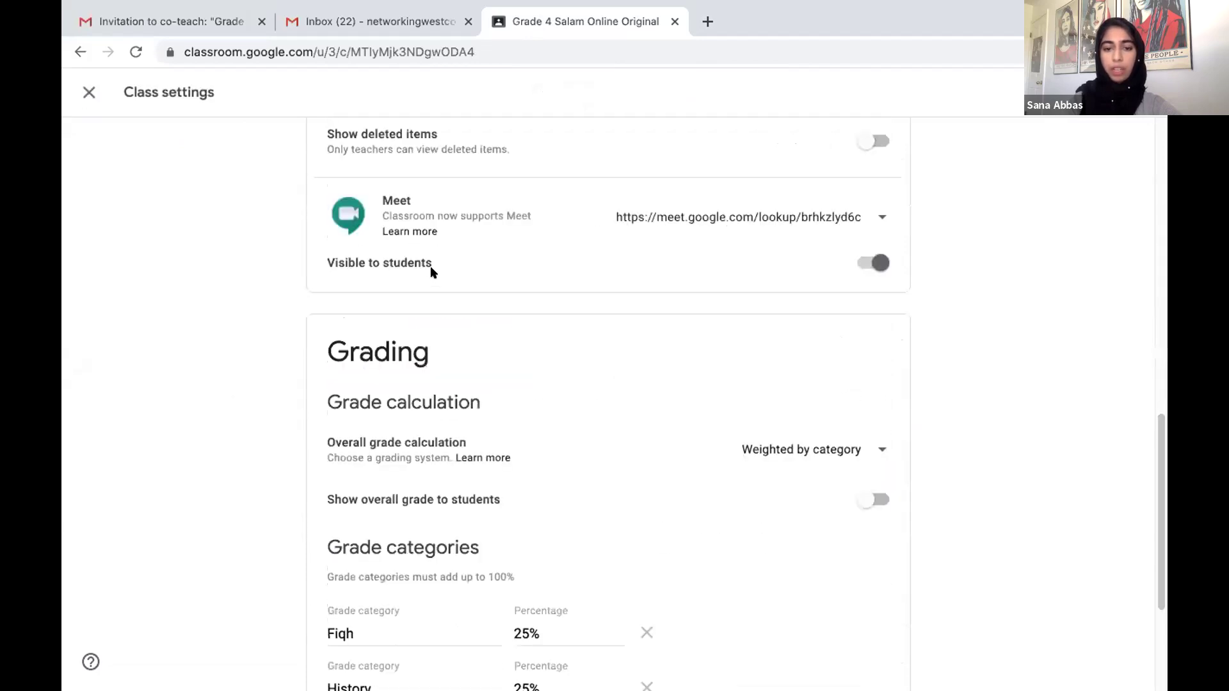
scroll(430, 266, "up", 10)
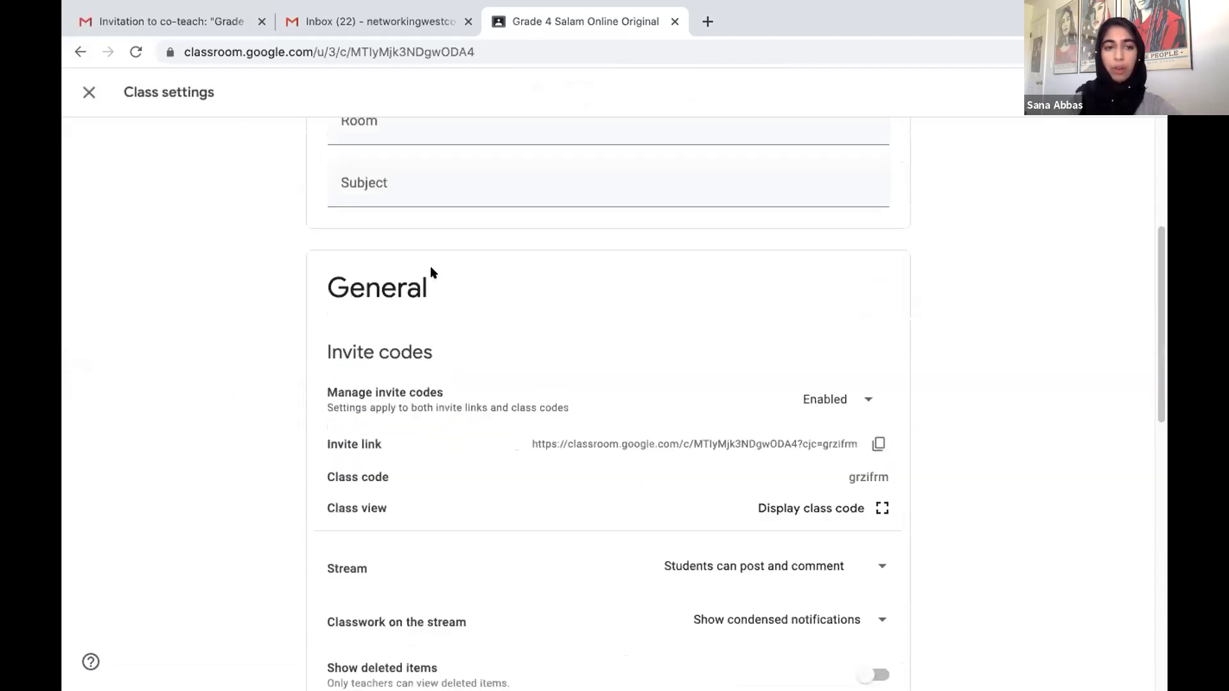
scroll(422, 269, "up", 2)
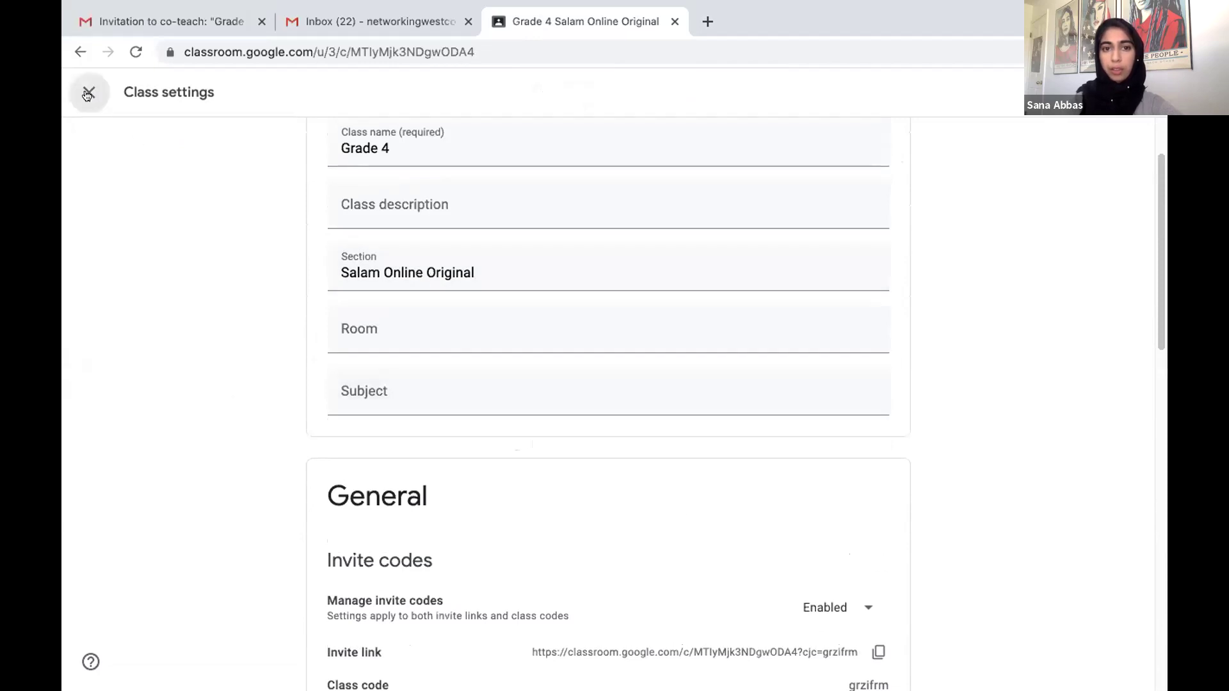
left_click(89, 93)
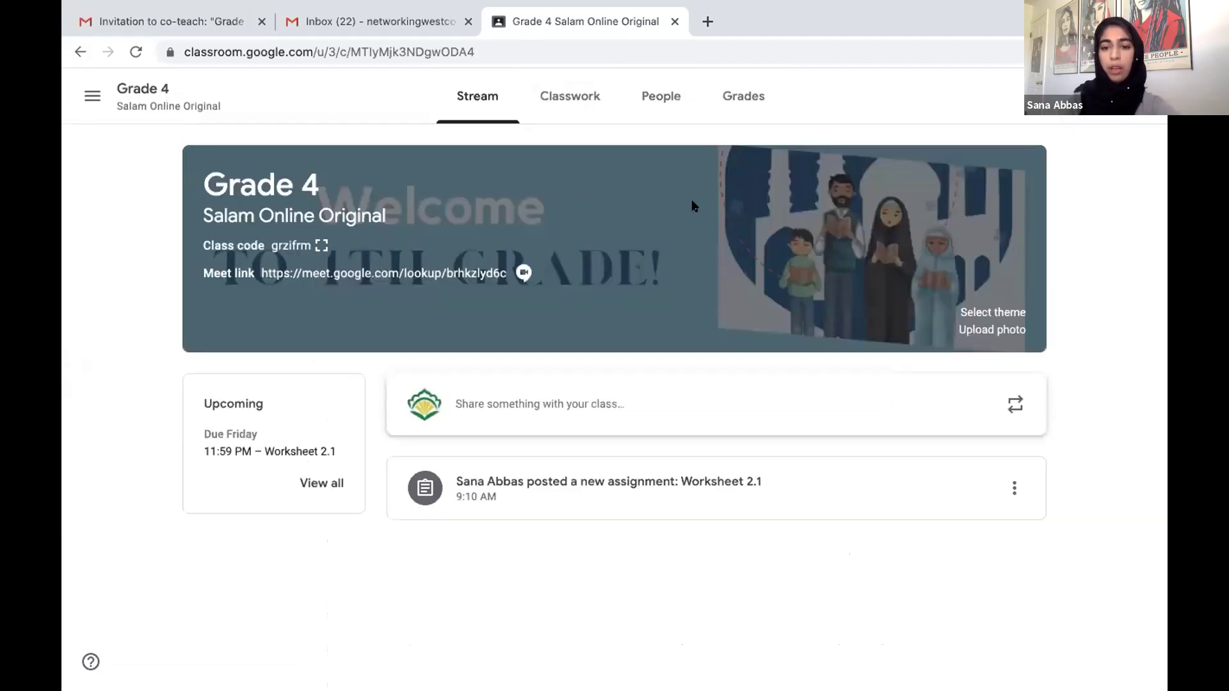
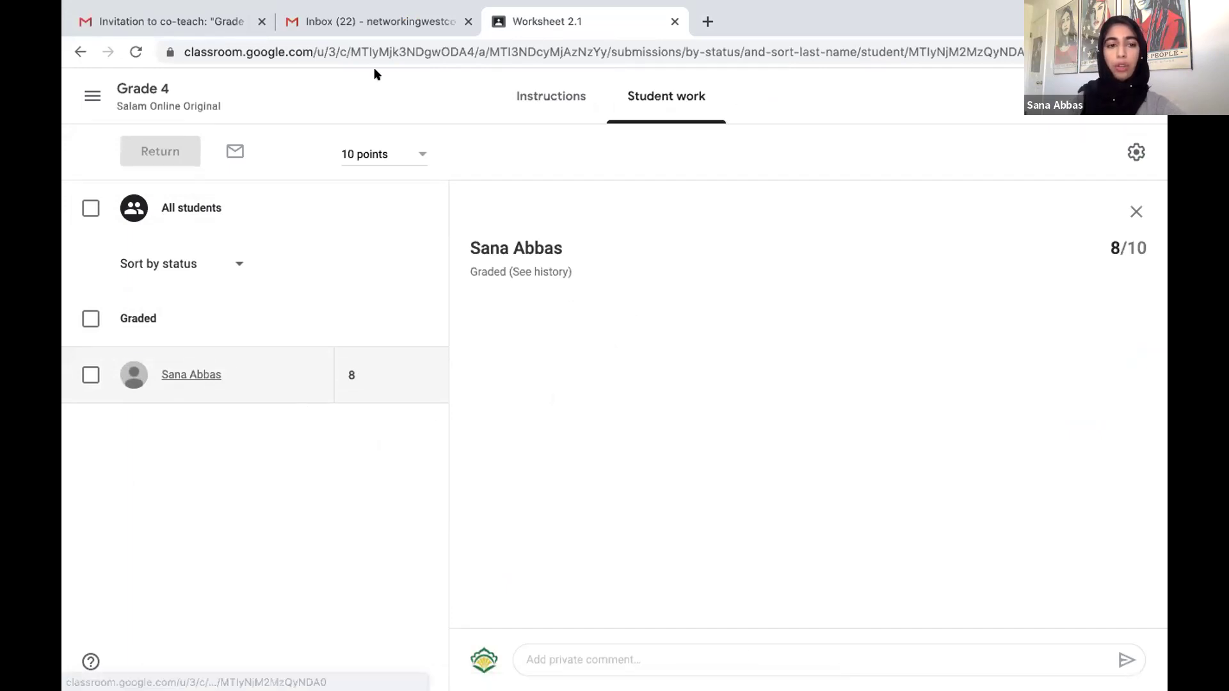
Show the Worksheet 2.1 instructions with its PDF attachment, clearing an accidental text selection.
left_click(522, 112)
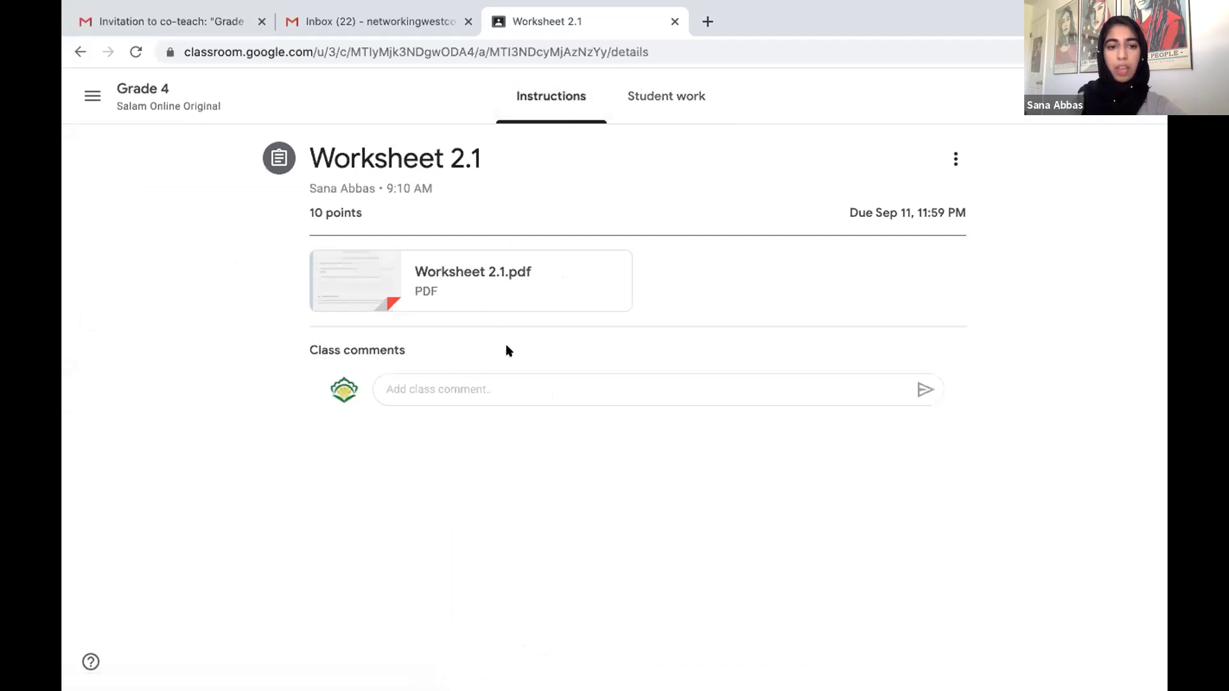
left_click_drag(385, 188, 452, 202)
left_click(452, 202)
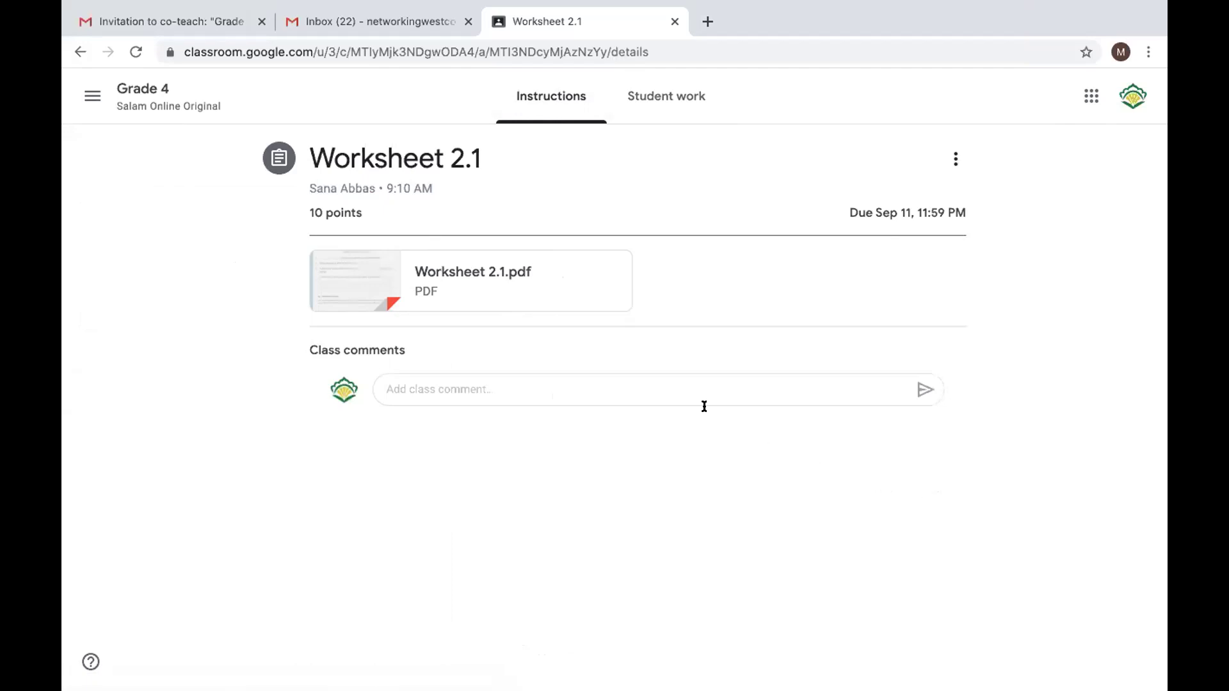
Launch Classroom from Gmail's Google apps grid in a new tab and switch it to the second account.
left_click(148, 107)
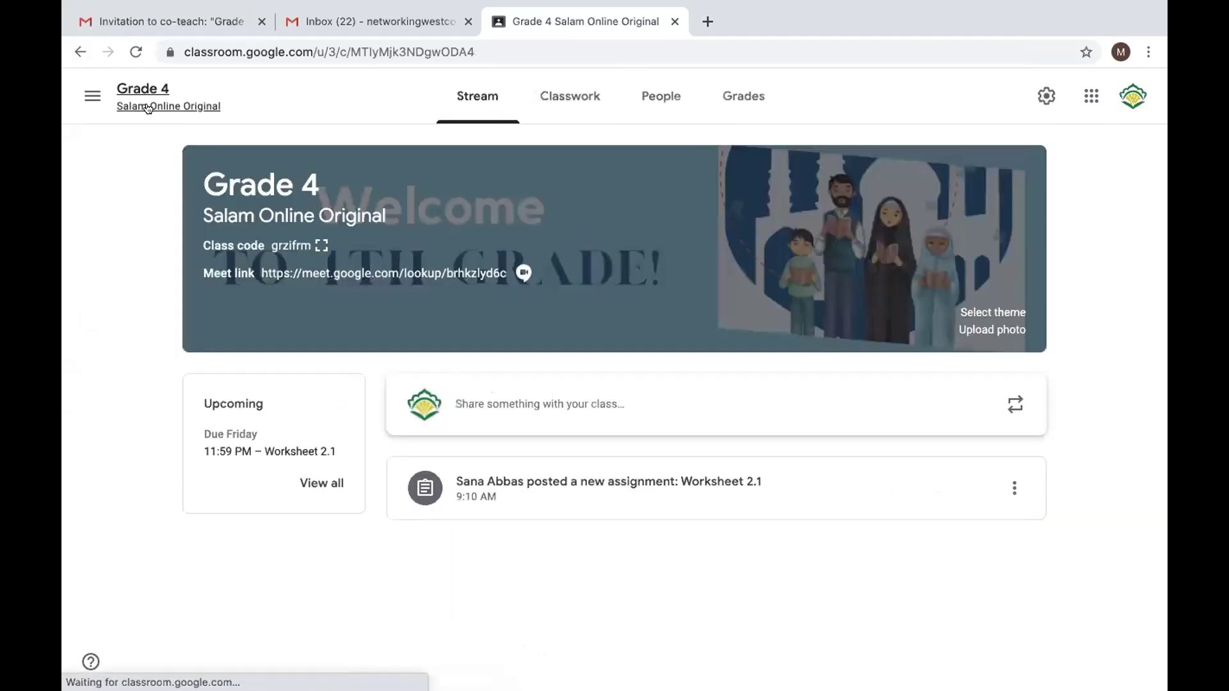
left_click(415, 25)
left_click(1010, 96)
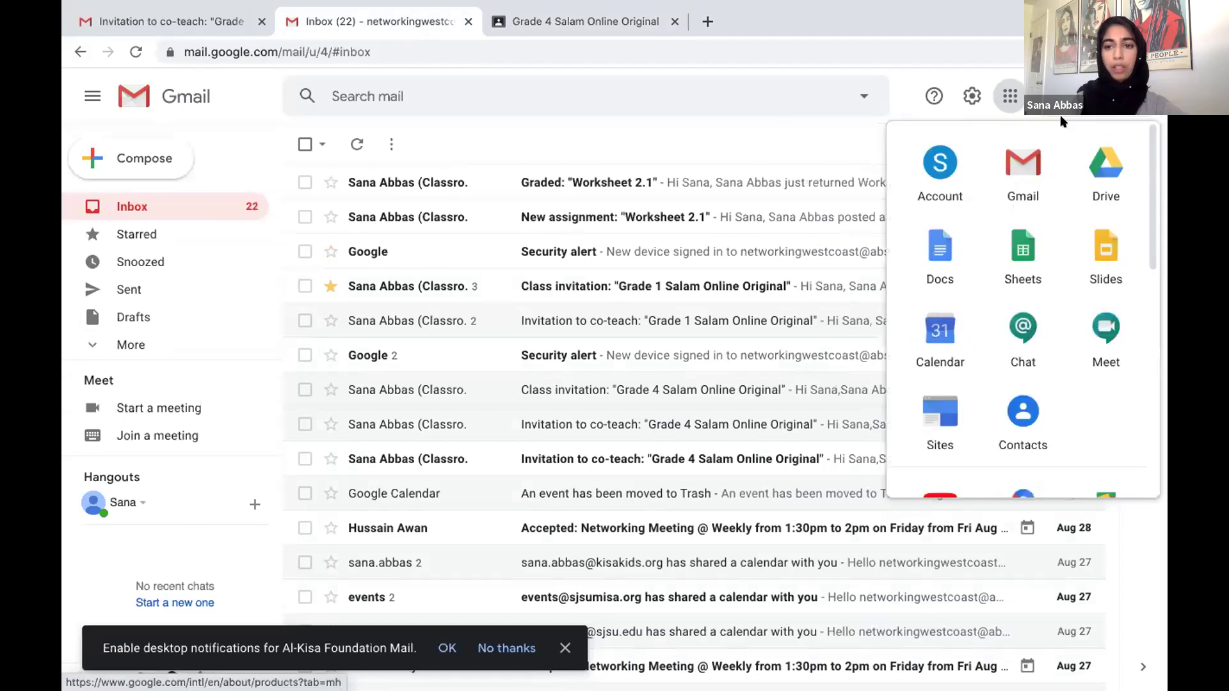
scroll(1020, 274, "down", 5)
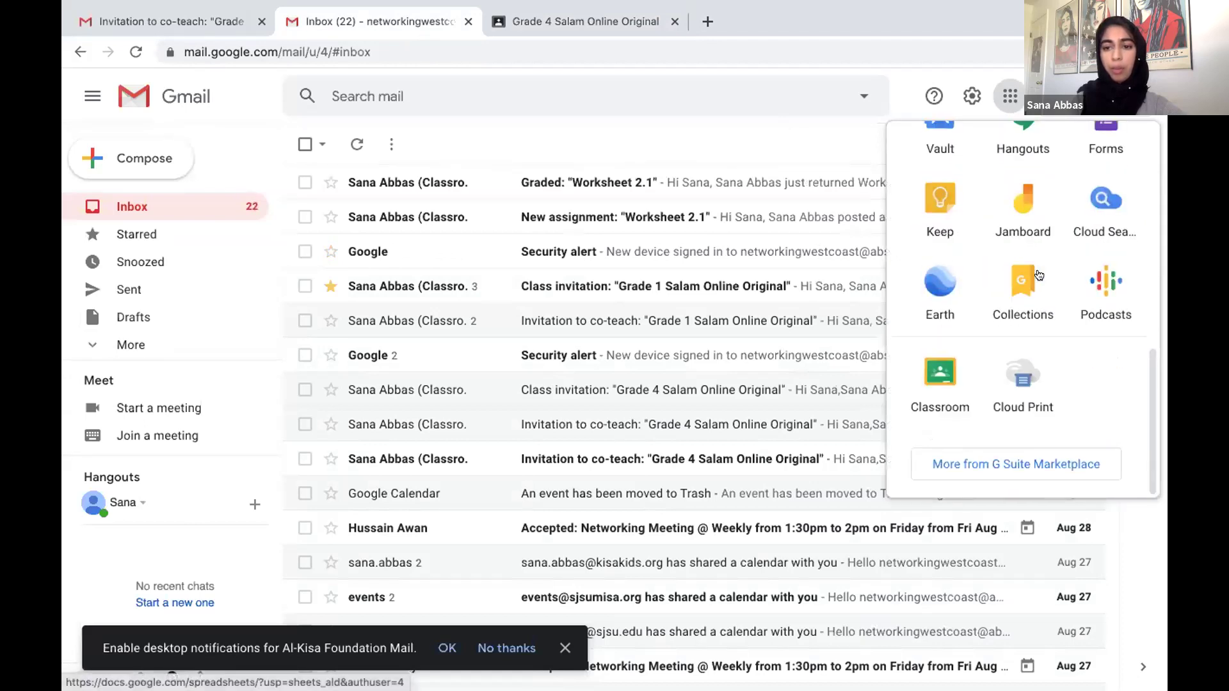
left_click(946, 388)
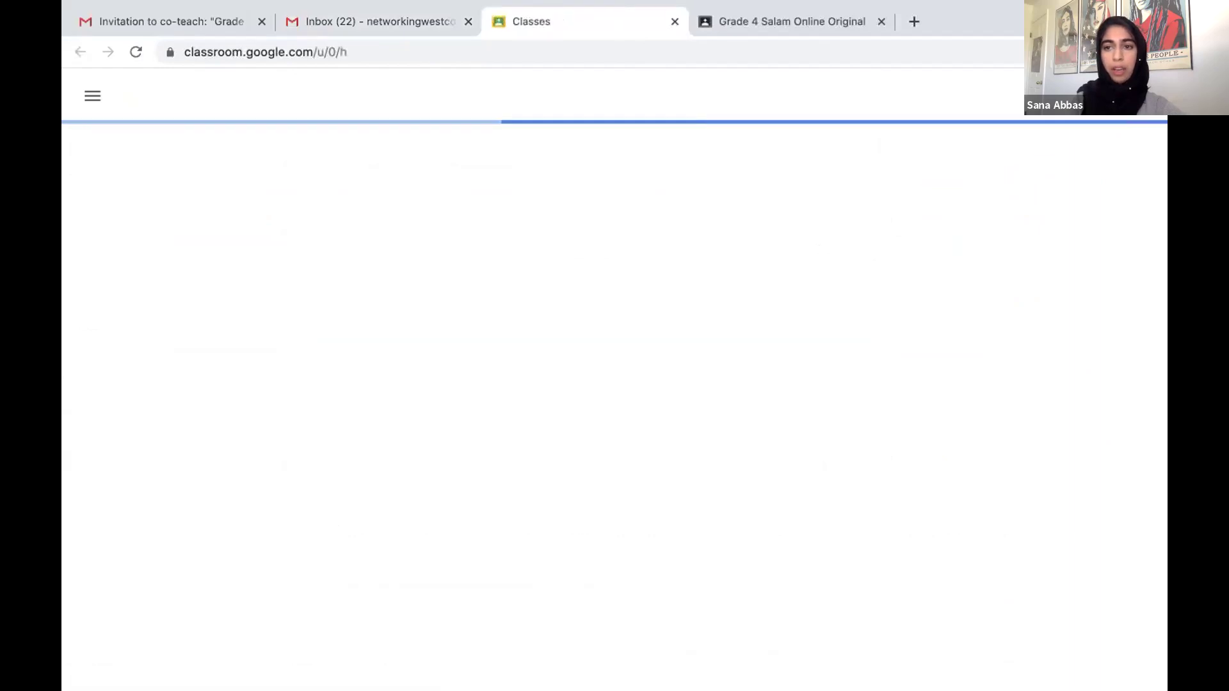
left_click(1142, 96)
left_click(909, 543)
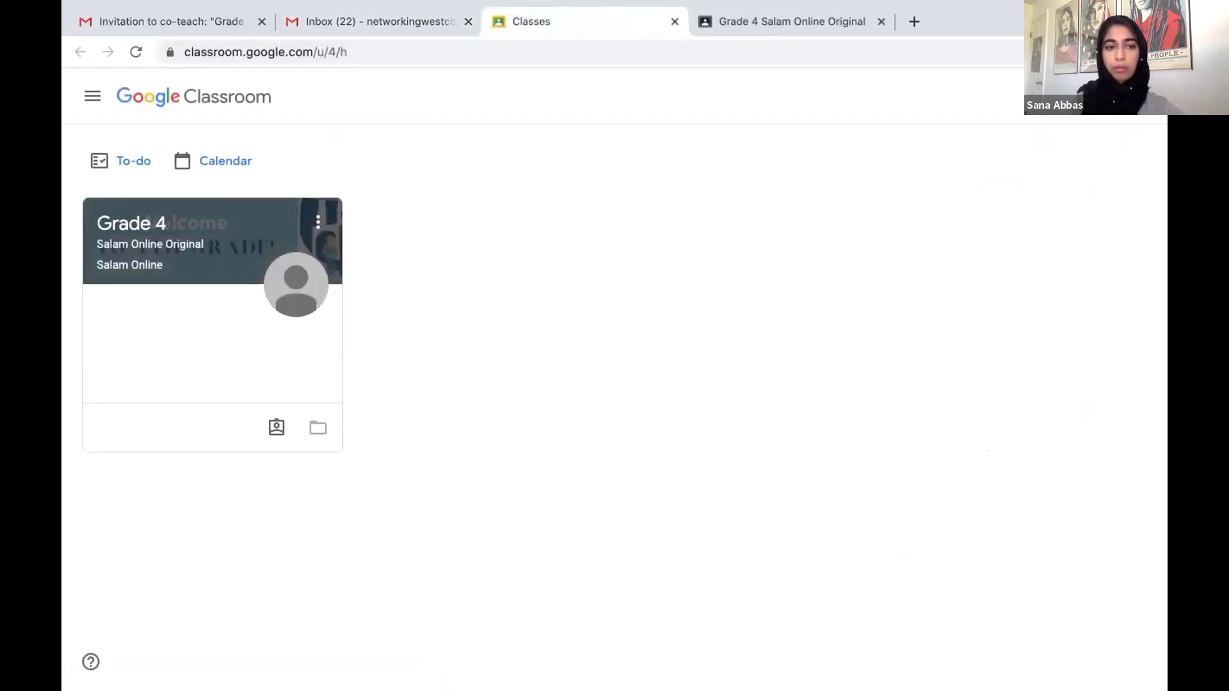
Open Worksheet 2.1 in the Grade 4 class and attach a Google Drive file as work.
left_click(154, 242)
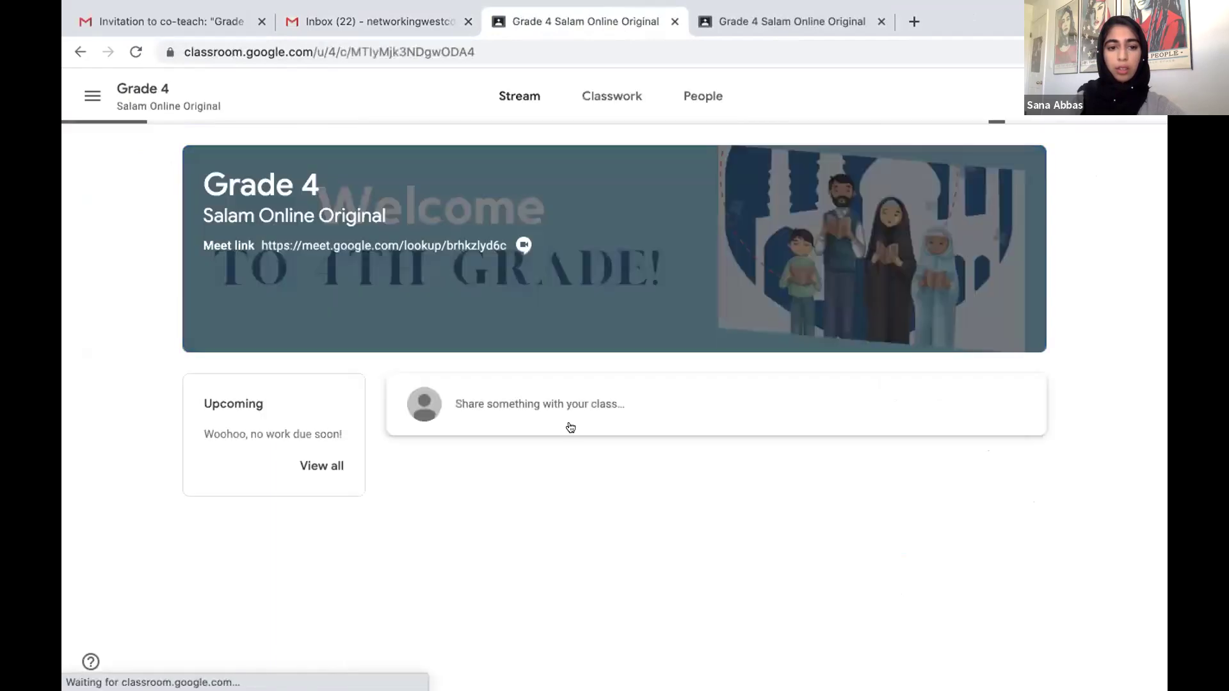
left_click(583, 483)
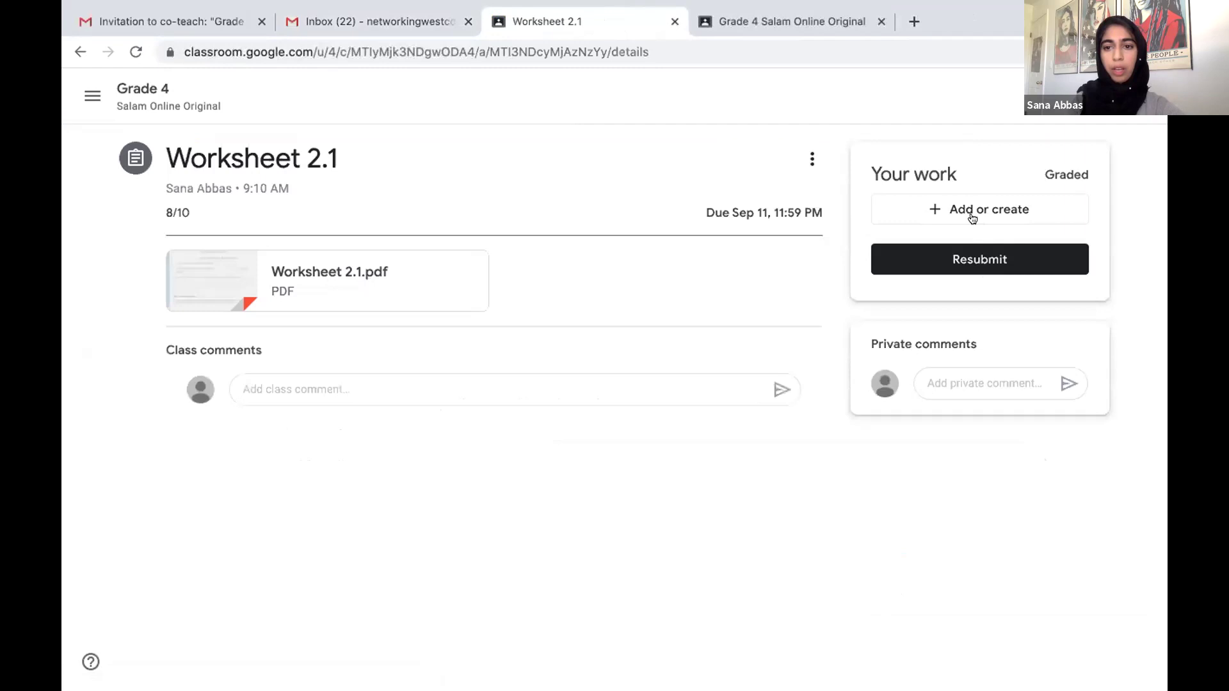
left_click(970, 214)
left_click(965, 246)
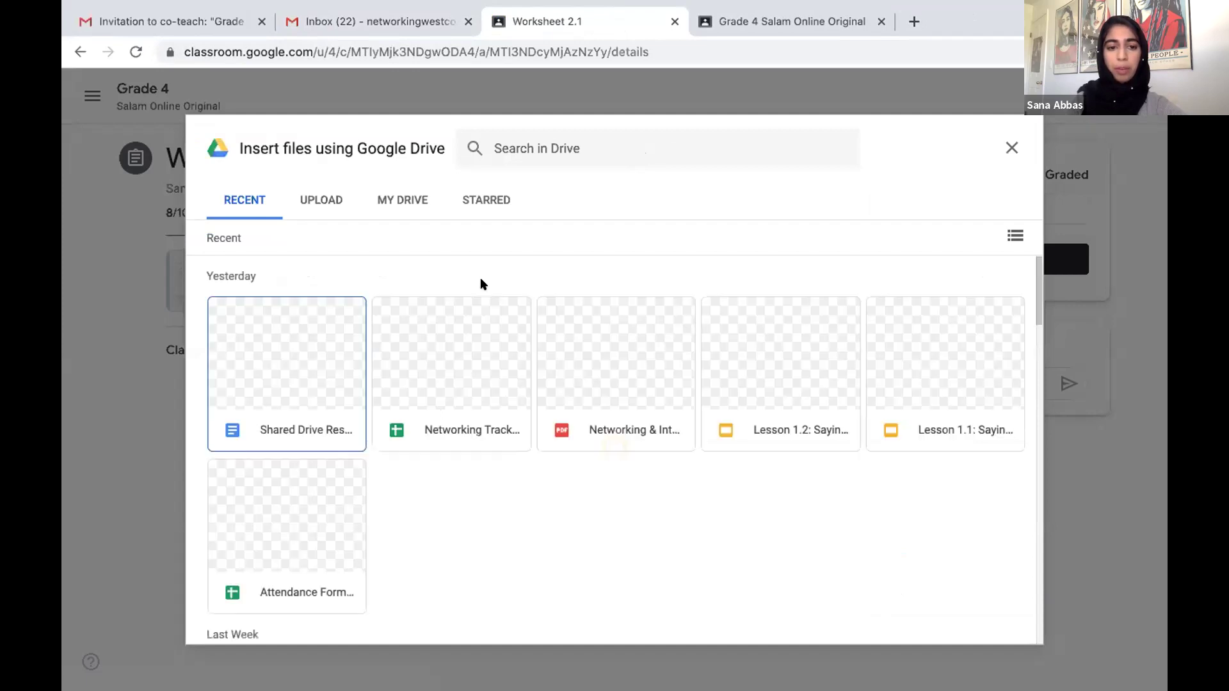
scroll(316, 502, "down", 3)
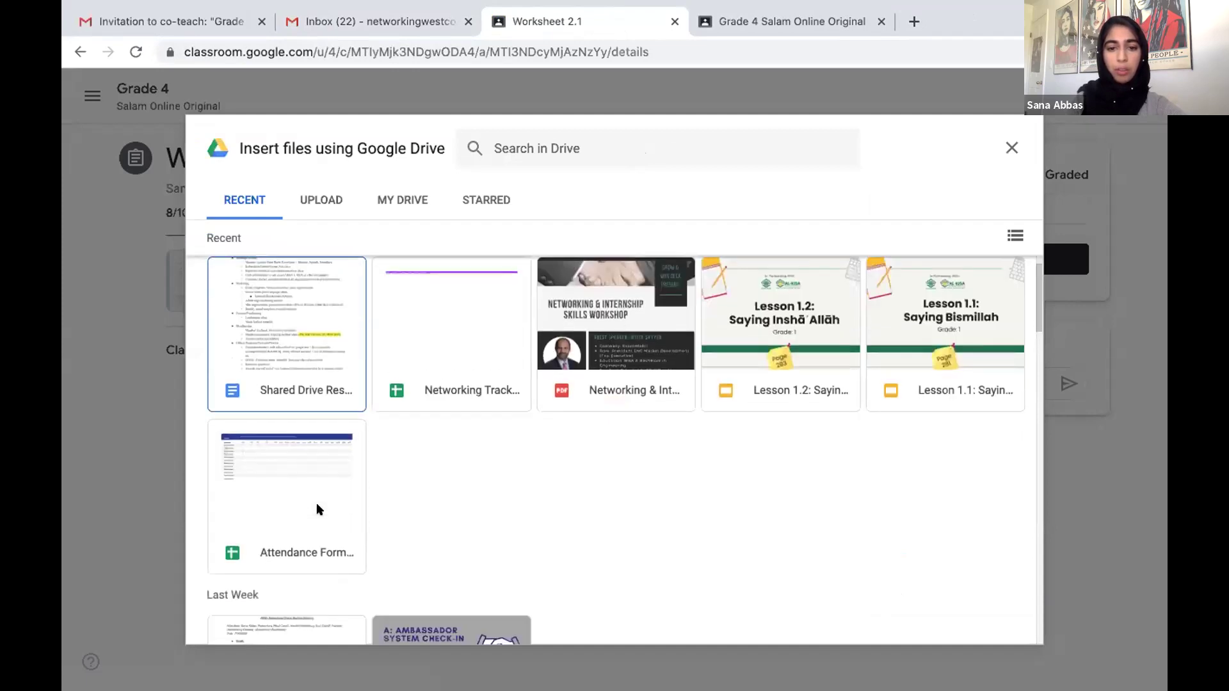
scroll(640, 435, "down", 1)
double_click(386, 571)
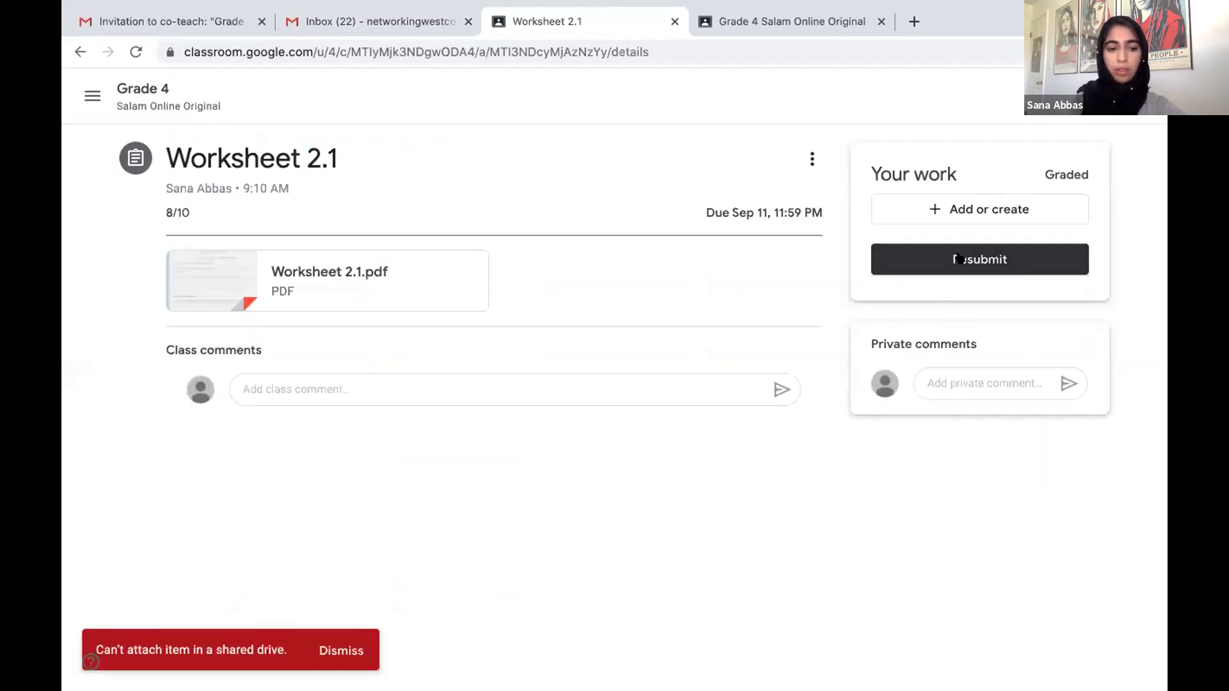
Pick and insert another Google Drive file as the assignment work.
left_click(922, 221)
left_click(935, 244)
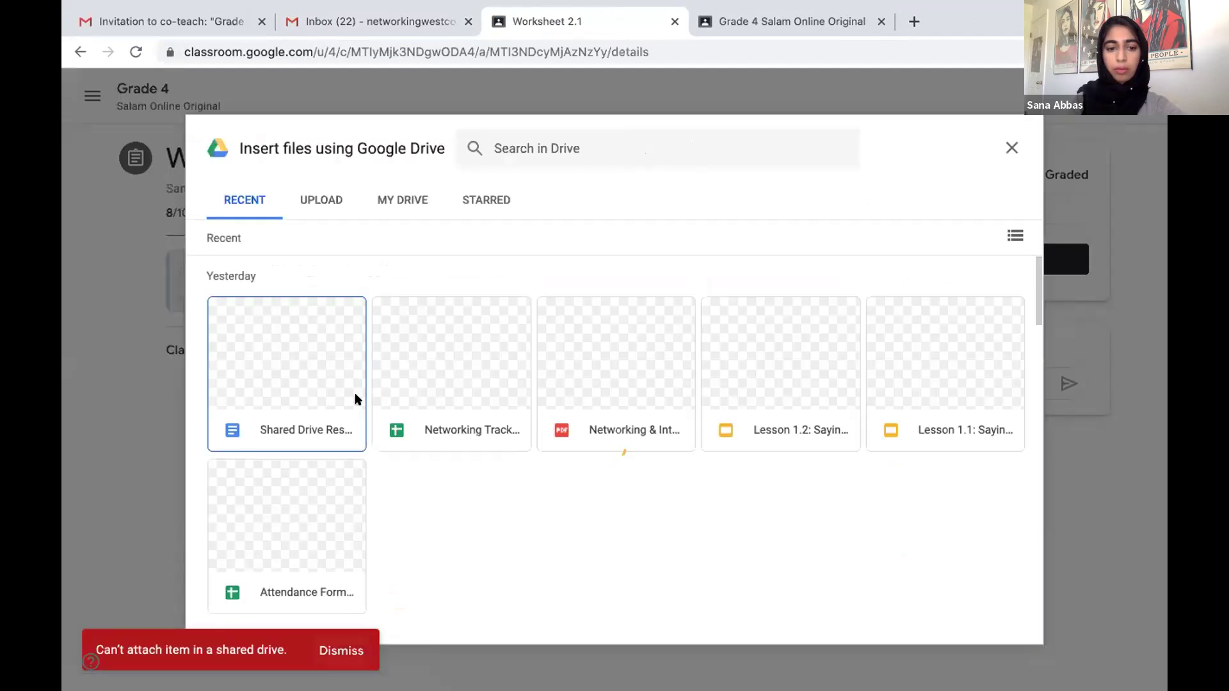
left_click(1003, 626)
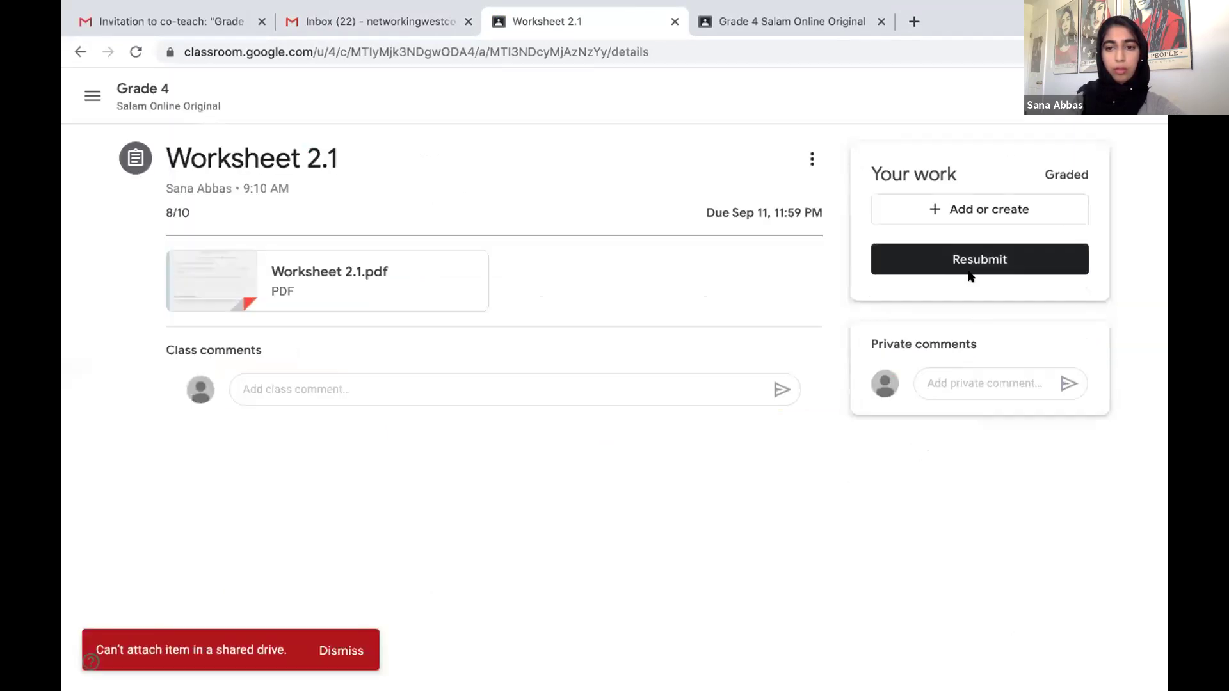
Upload the screenshot from the computer as the work and begin resubmitting.
left_click(971, 210)
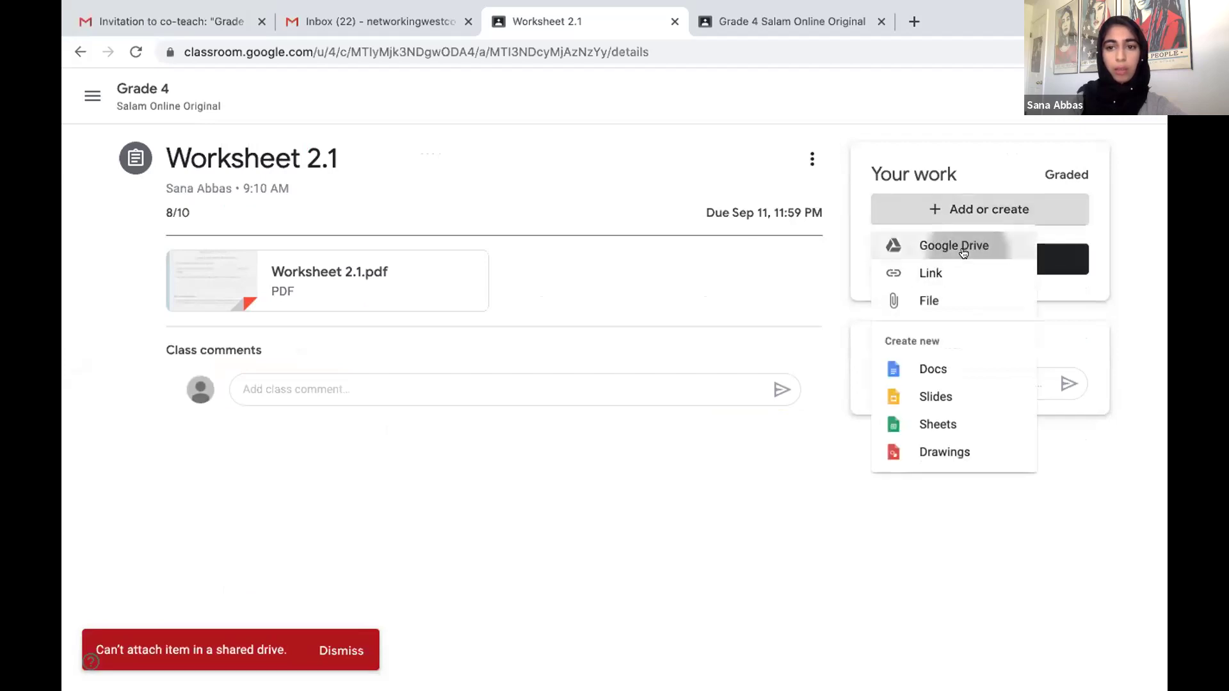
left_click(940, 245)
left_click(327, 199)
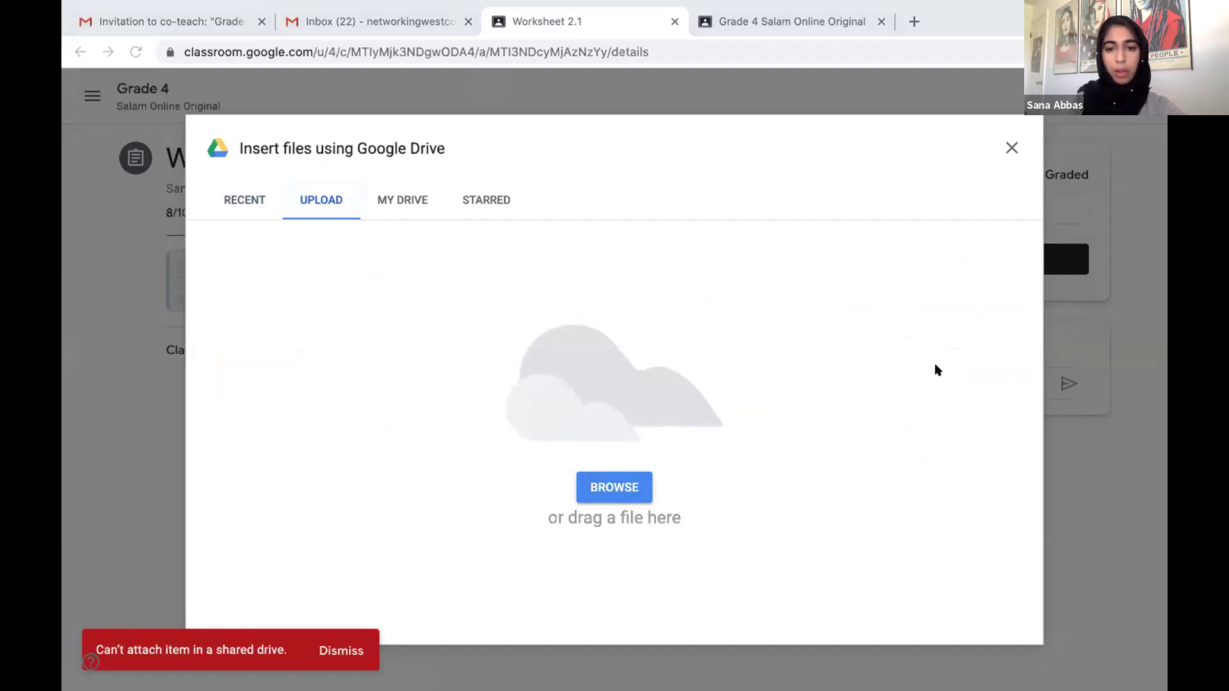
key("Return")
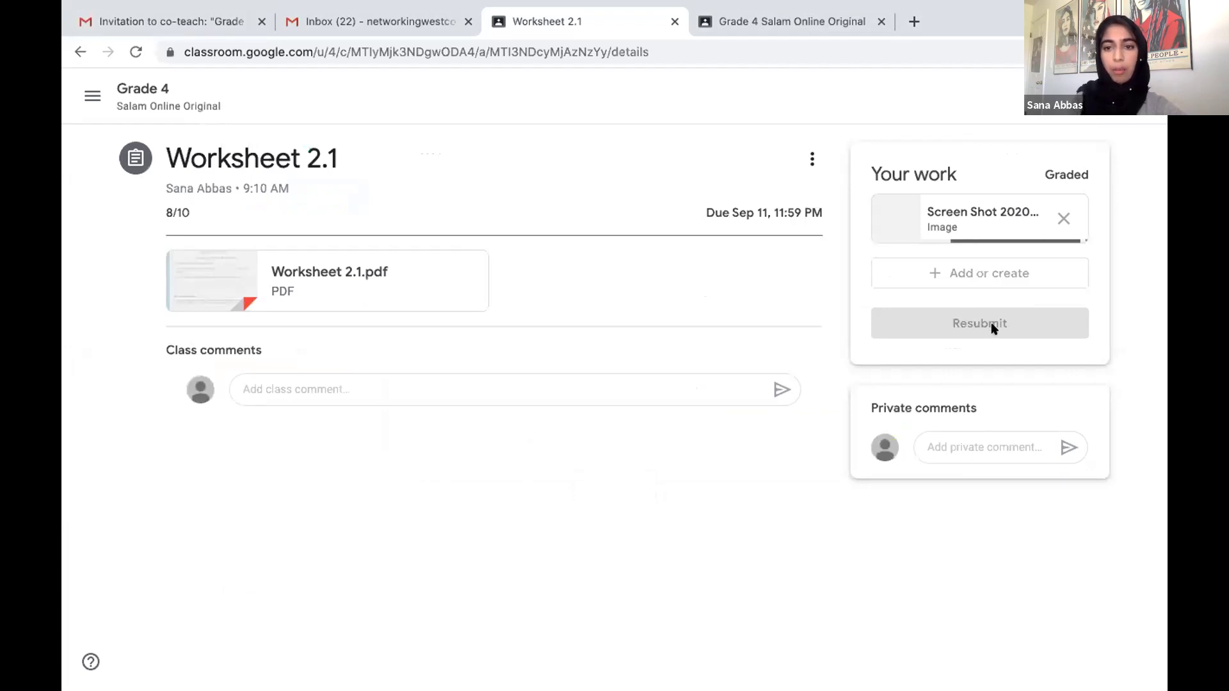
left_click(972, 325)
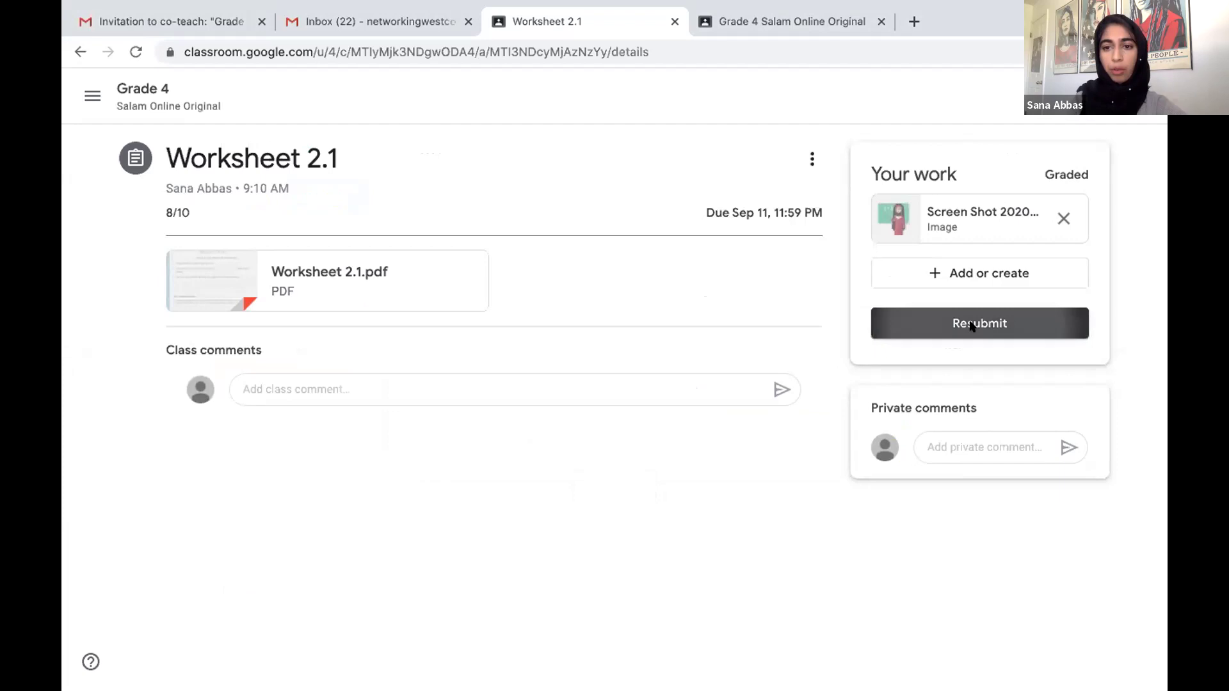
Turn in Worksheet 2.1 again and post the private comment 'Submitted Late'.
left_click(748, 447)
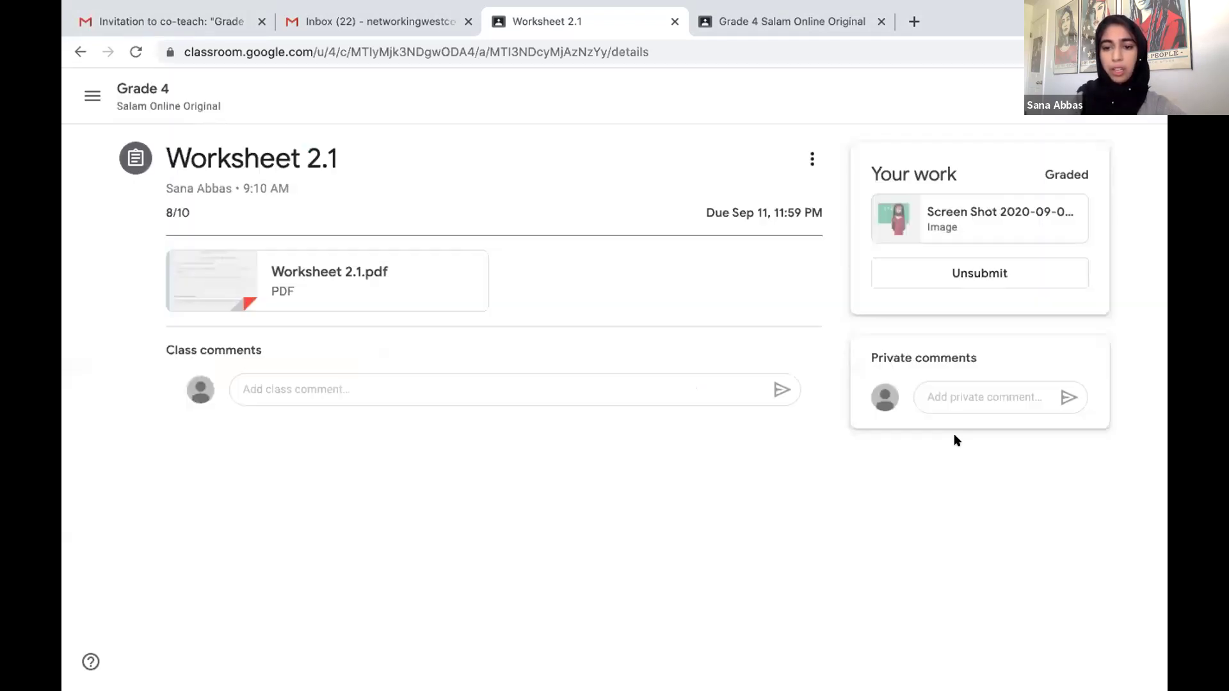
left_click(968, 398)
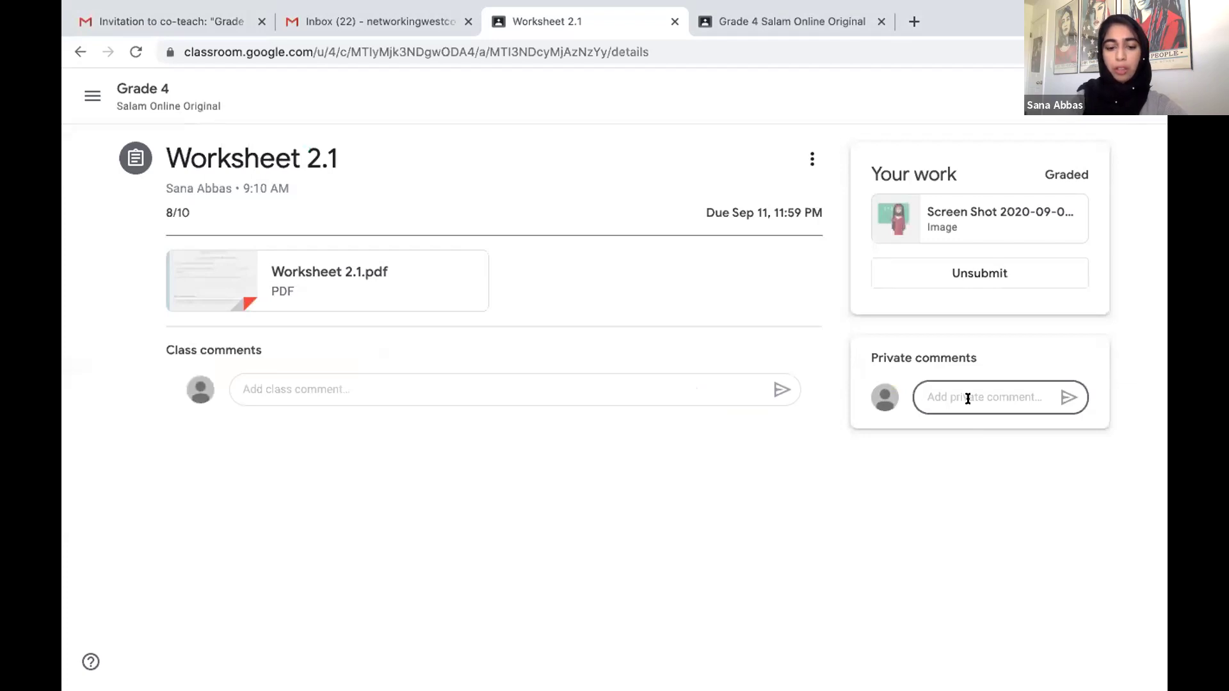
type("DID")
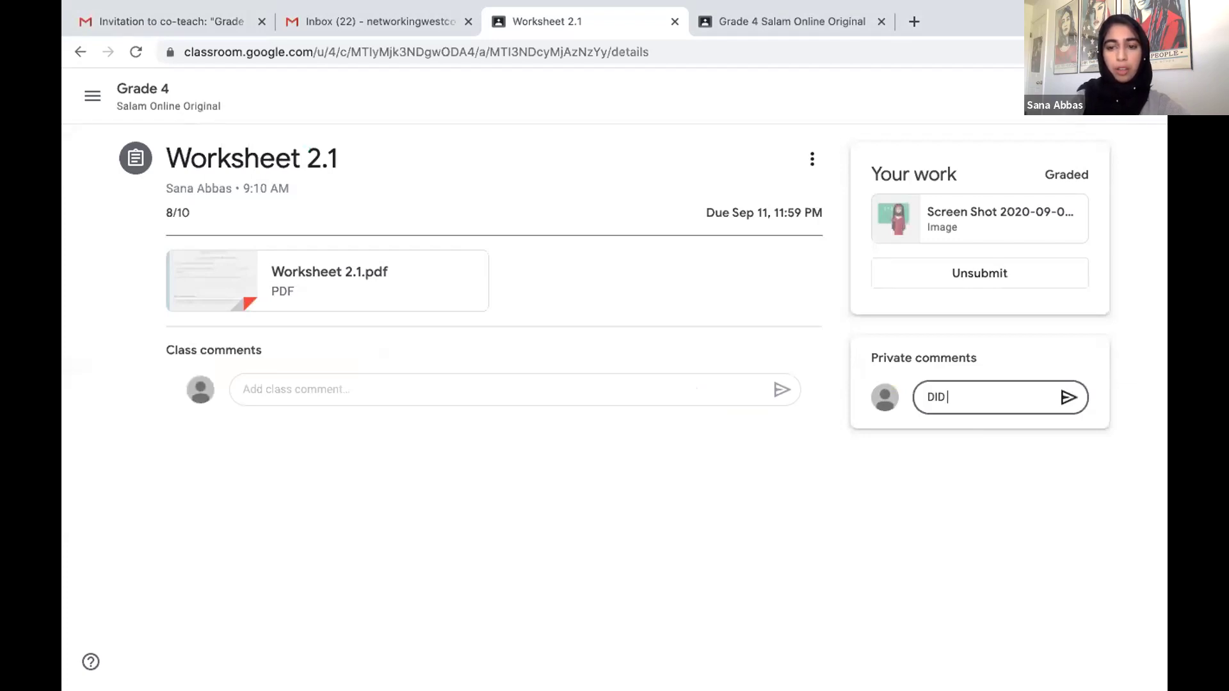
key("BackSpace")
key("BackSpace")
key("BackSpace")
type("Submitted Late")
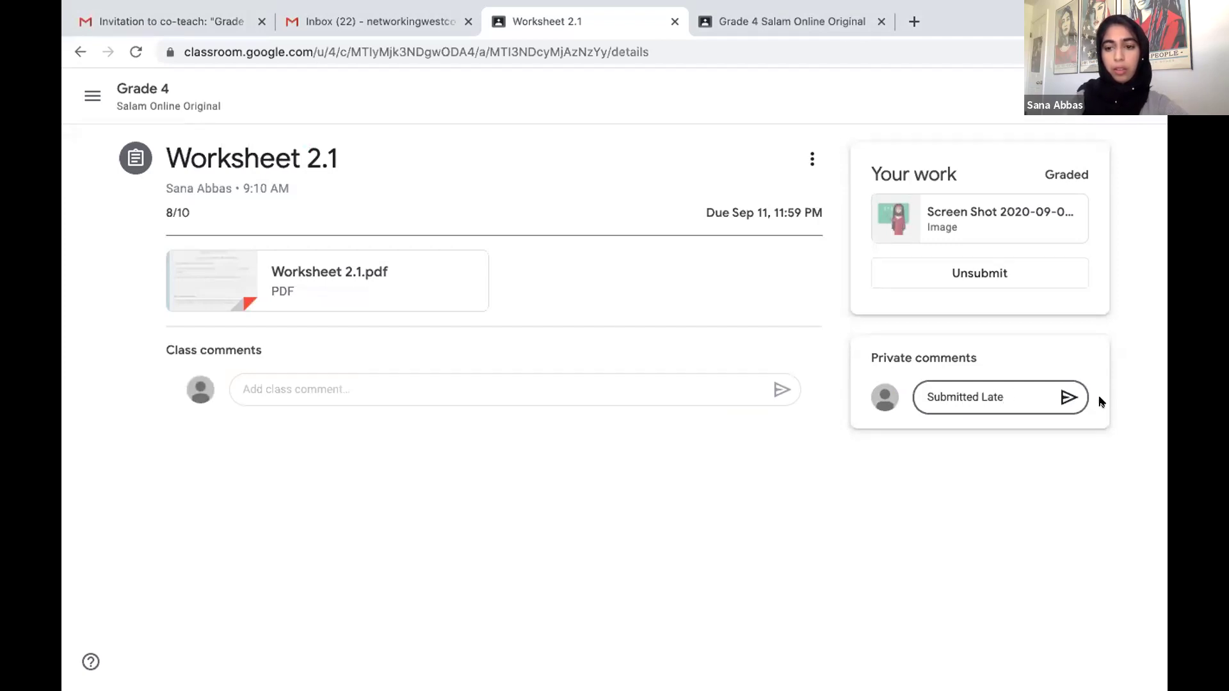
left_click(1069, 396)
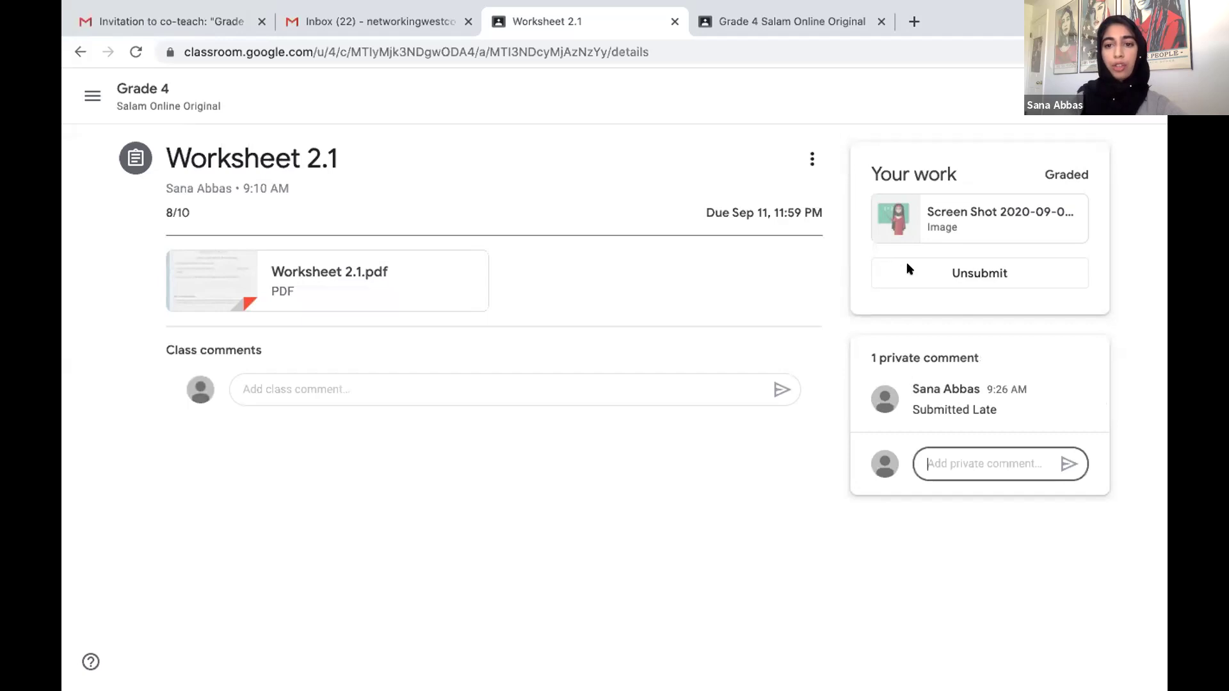
Close the student's Worksheet 2.1 tab, reload the Grade 4 class, and check Worksheet 2.1's student work.
left_click(759, 21)
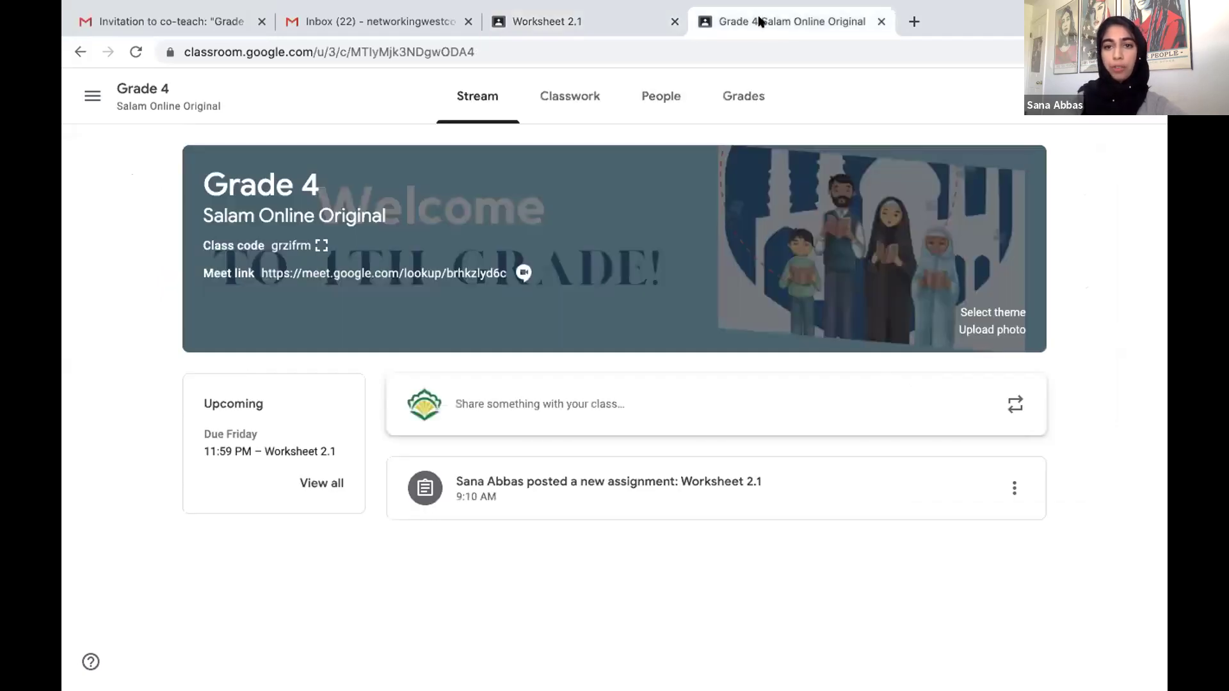
left_click(674, 21)
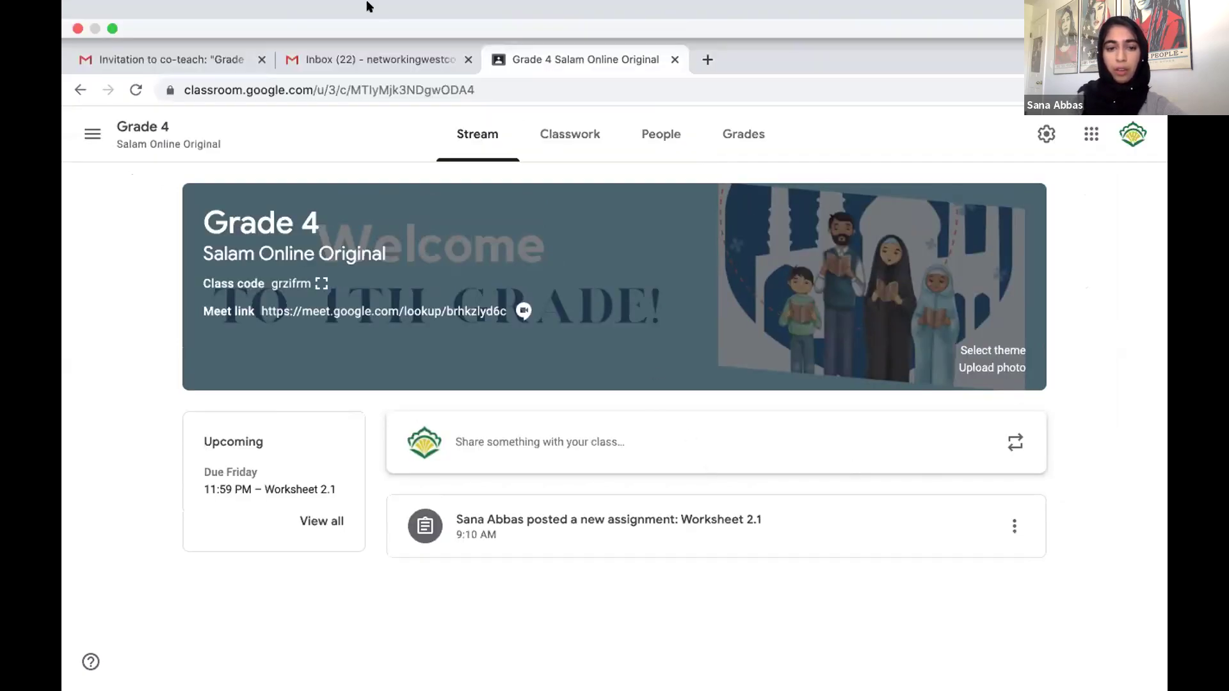
left_click(312, 84)
key("Return")
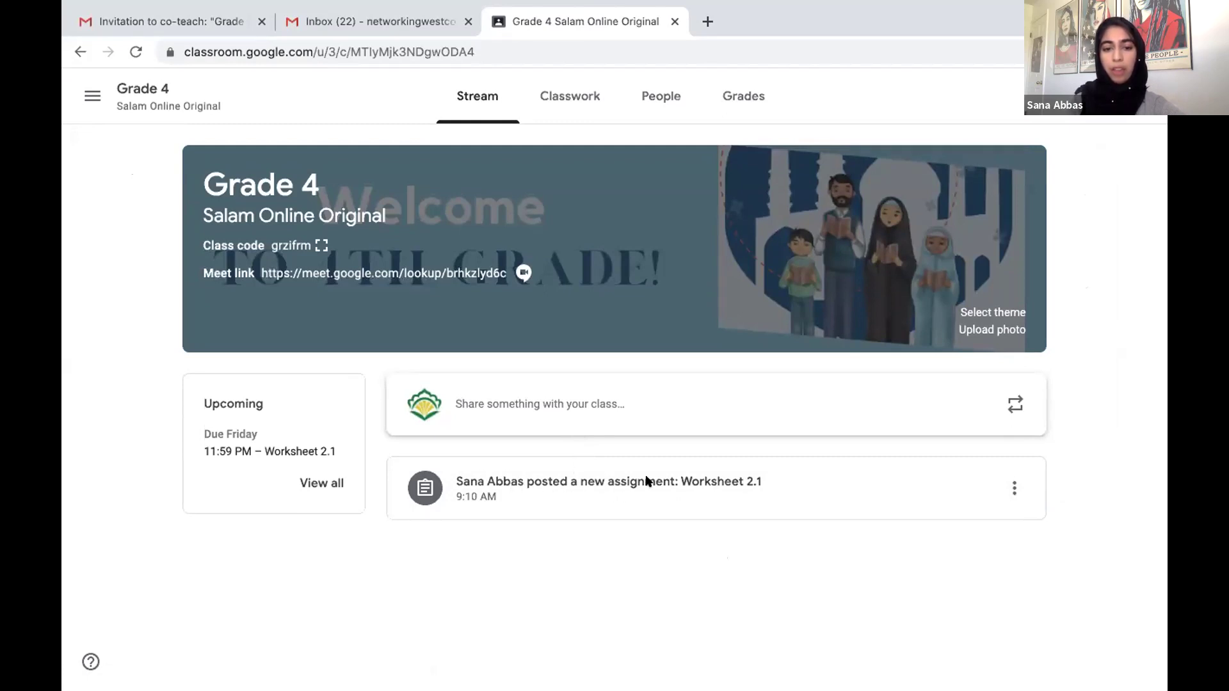
left_click(742, 480)
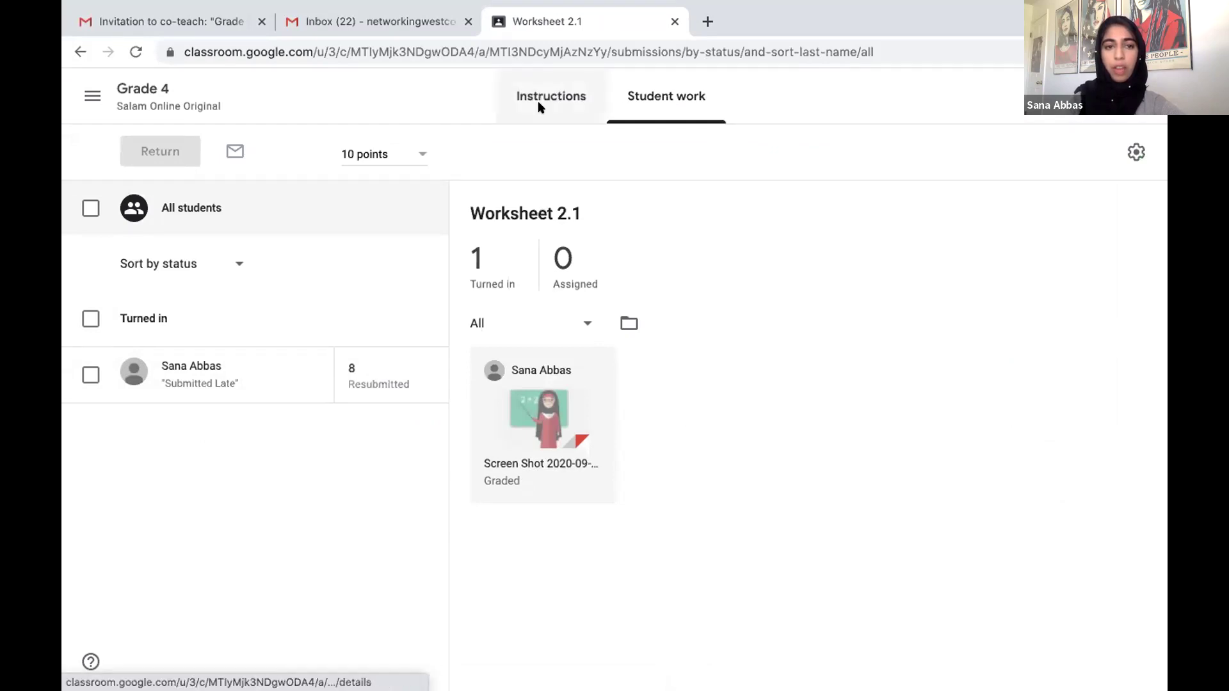
left_click(142, 90)
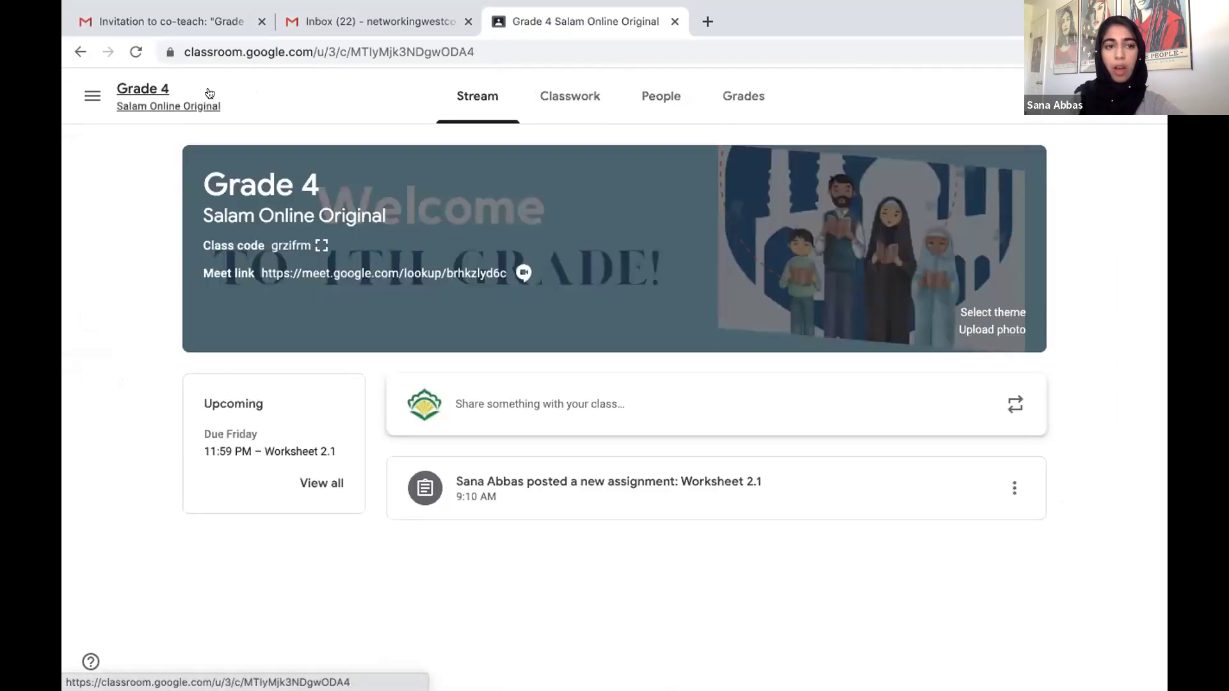
Go from Classwork back to Stream, open Worksheet 2.1's student work, then the submitted screenshot.
left_click(576, 107)
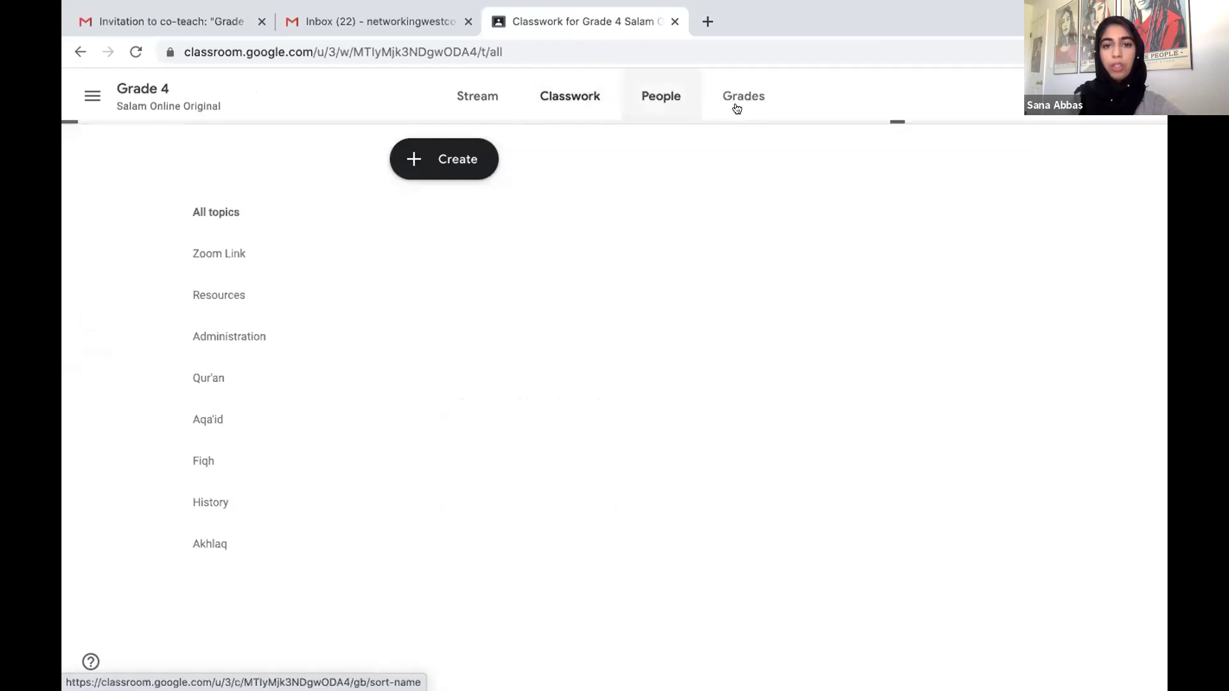
left_click(474, 100)
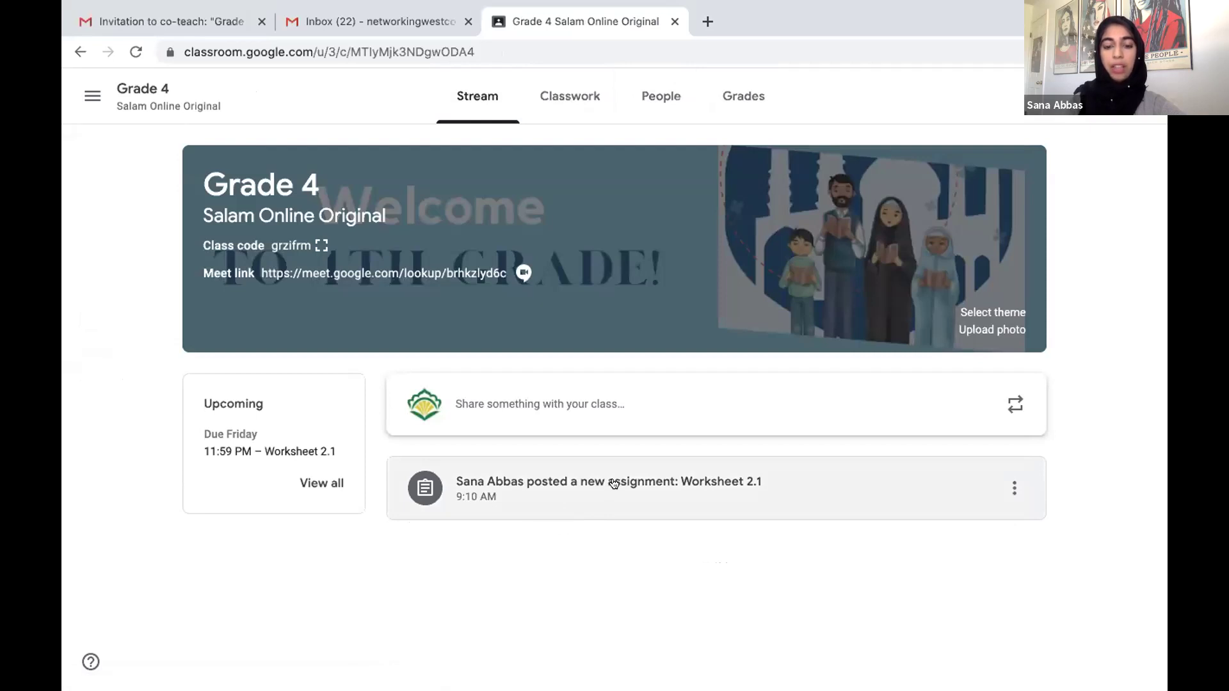
left_click(619, 483)
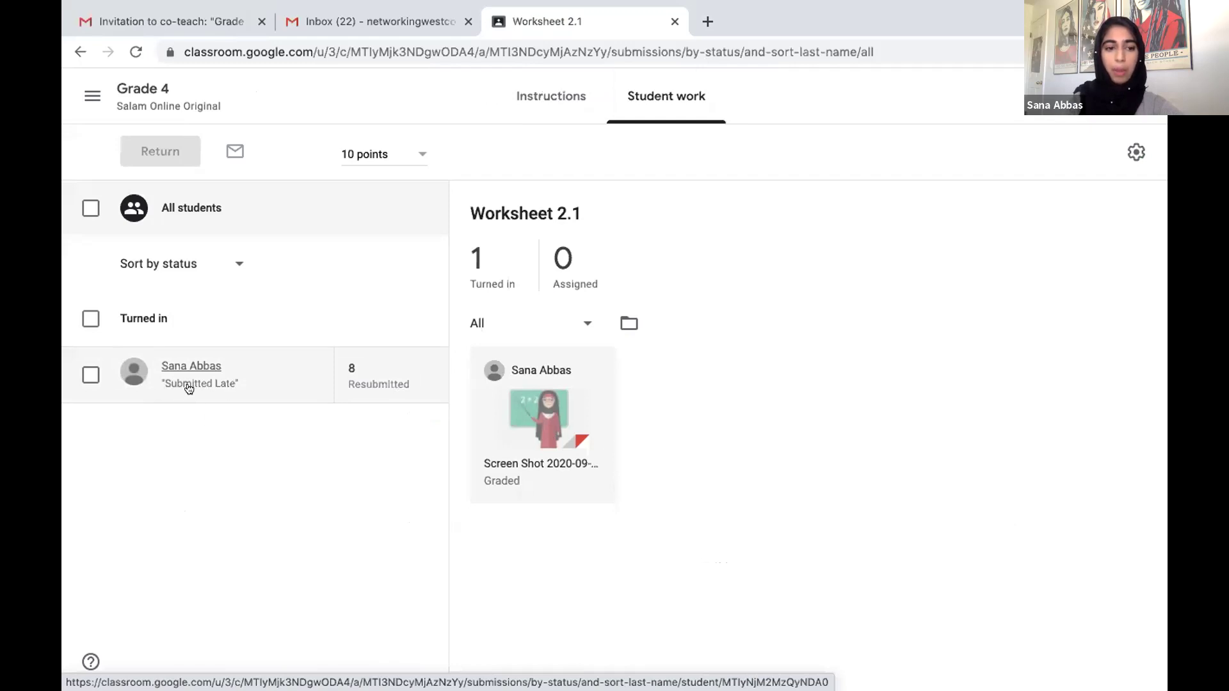
left_click(536, 435)
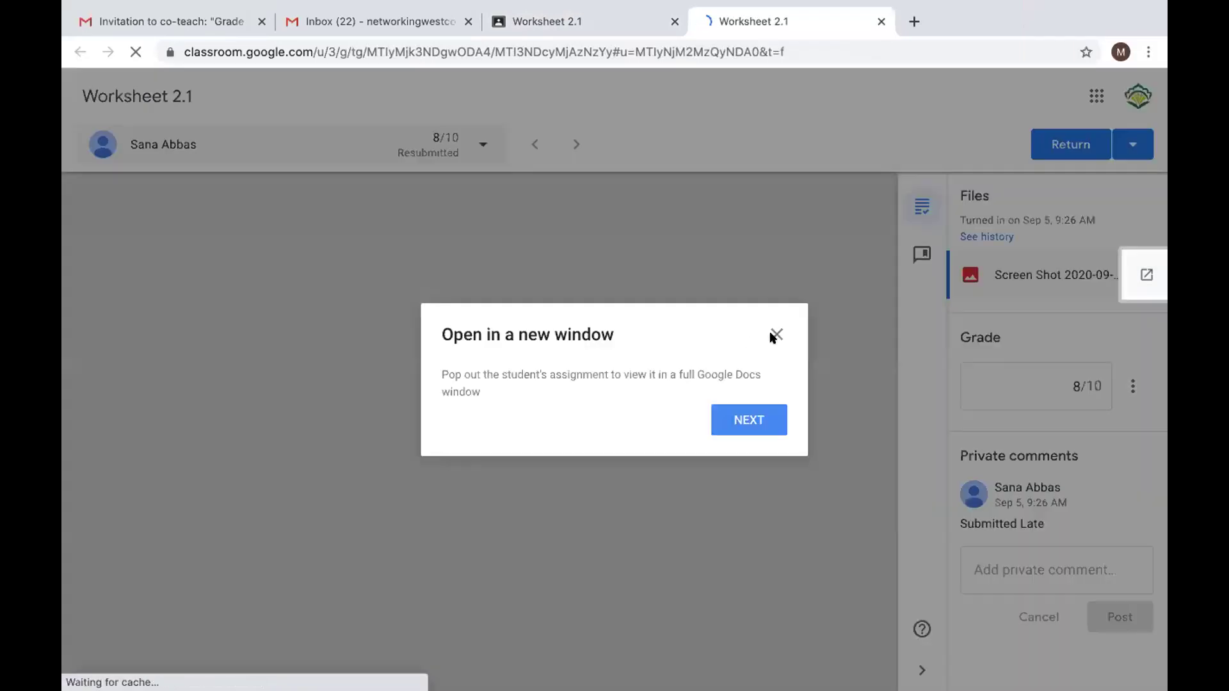
Dismiss the 'Open in a new window' tip and close the grading view.
left_click(777, 334)
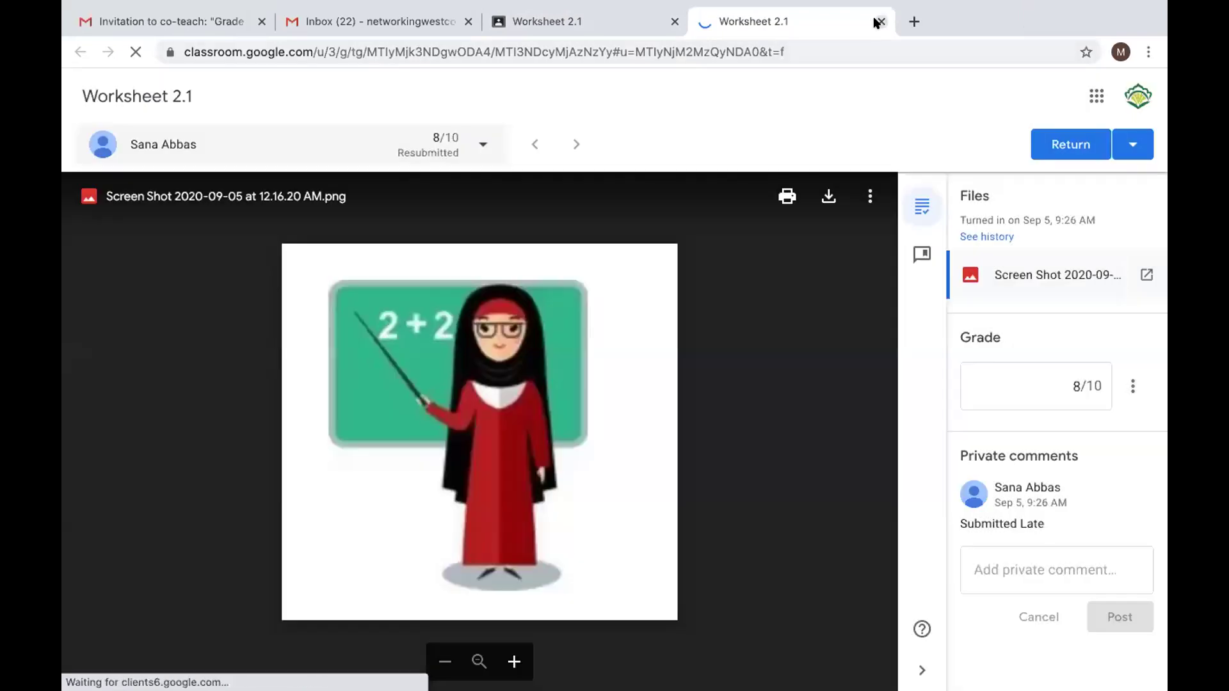
left_click(881, 21)
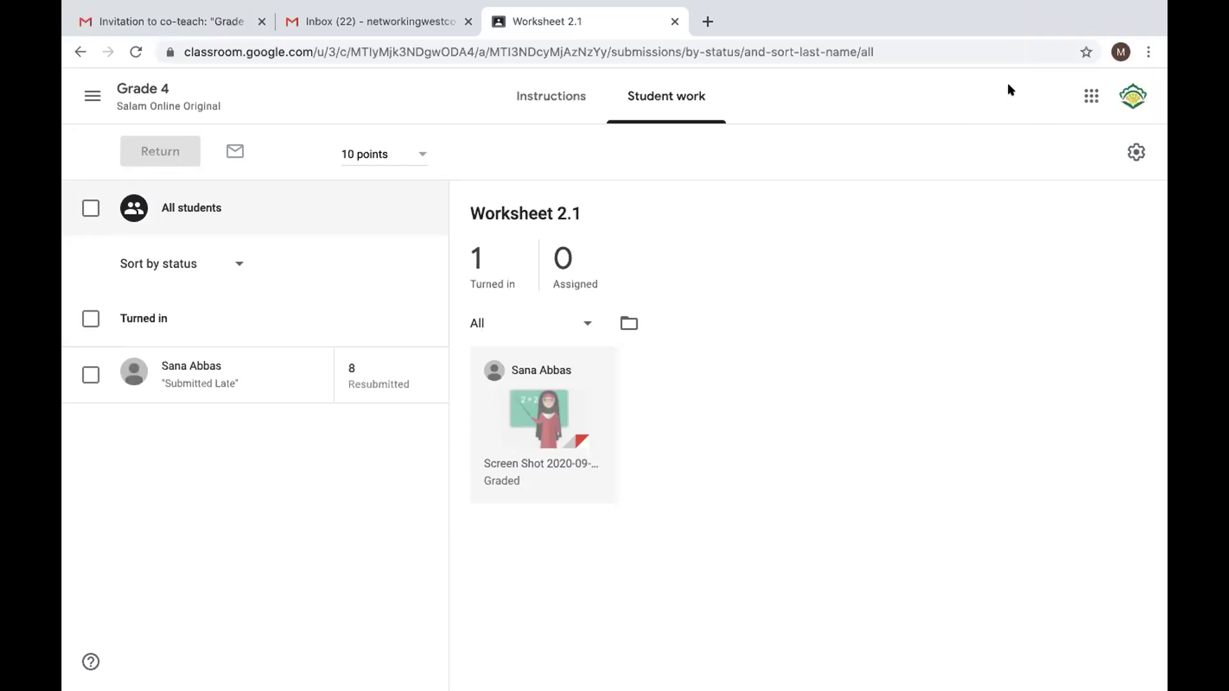
Draft the private comment 'No worries!' on the student's 8/10 submission.
left_click(191, 368)
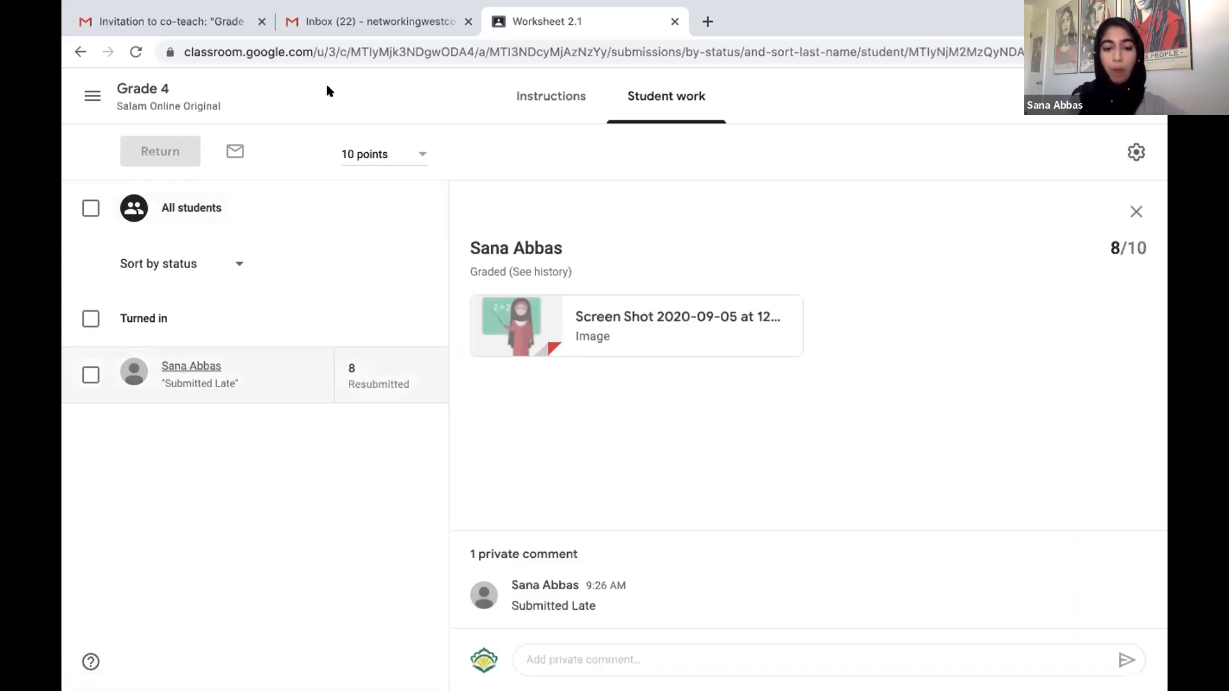
left_click(635, 660)
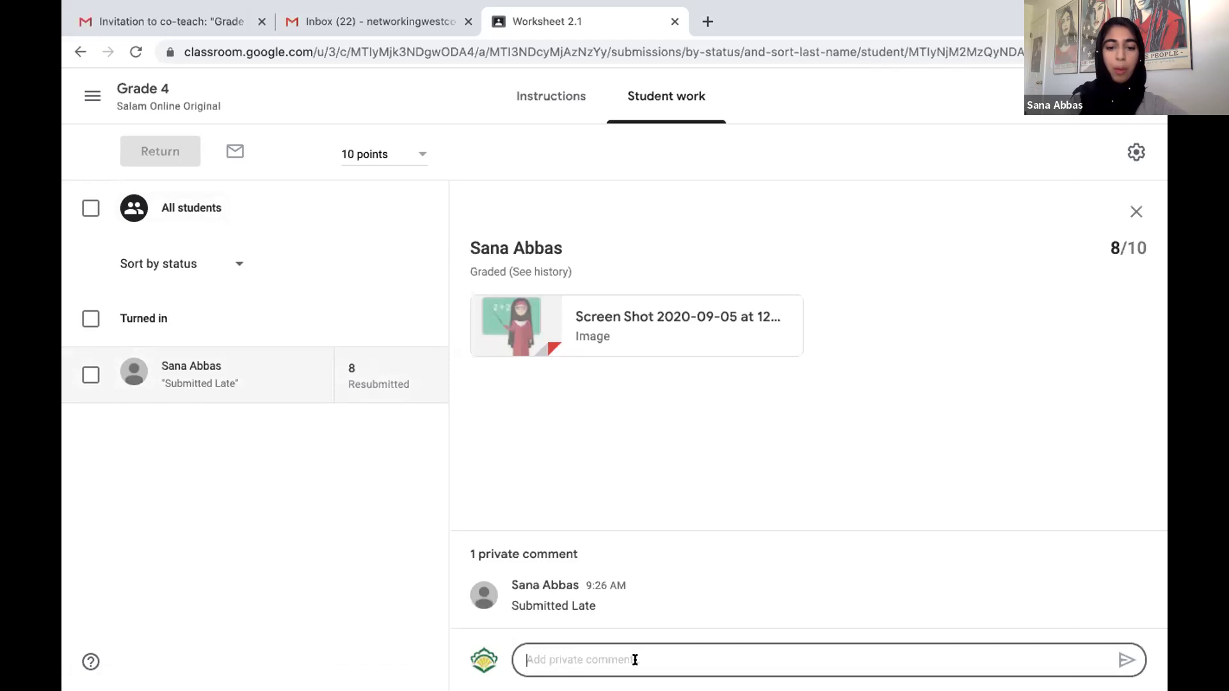
type("No worri")
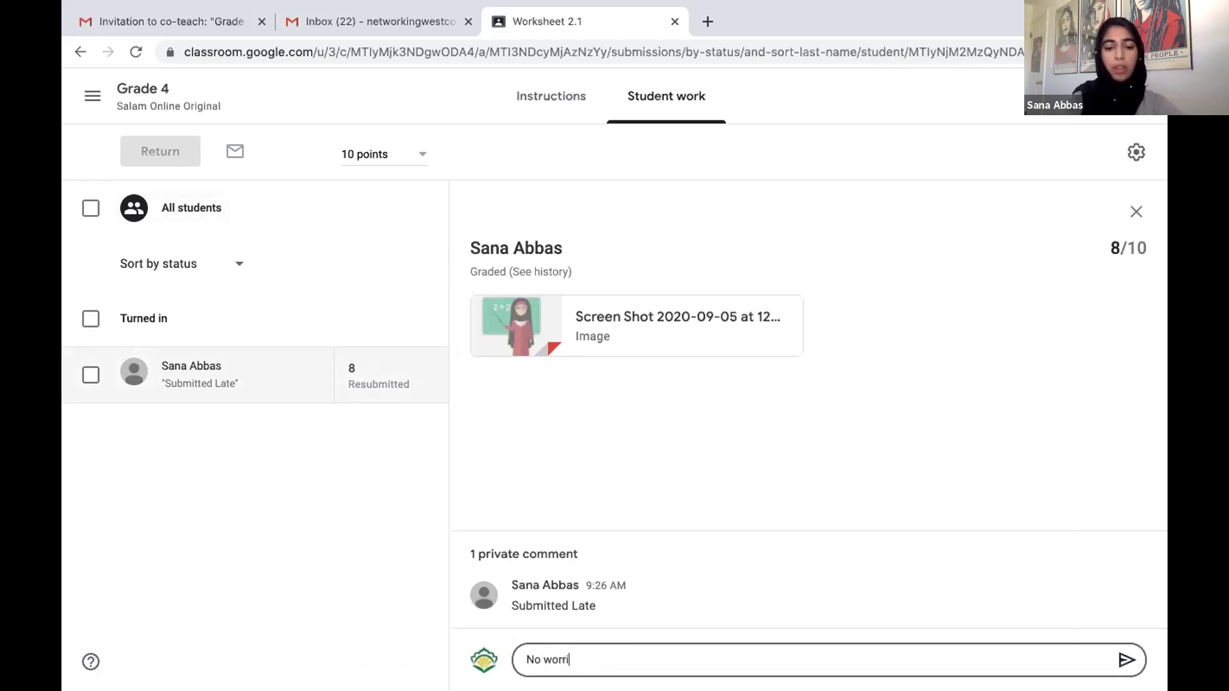
type("es!")
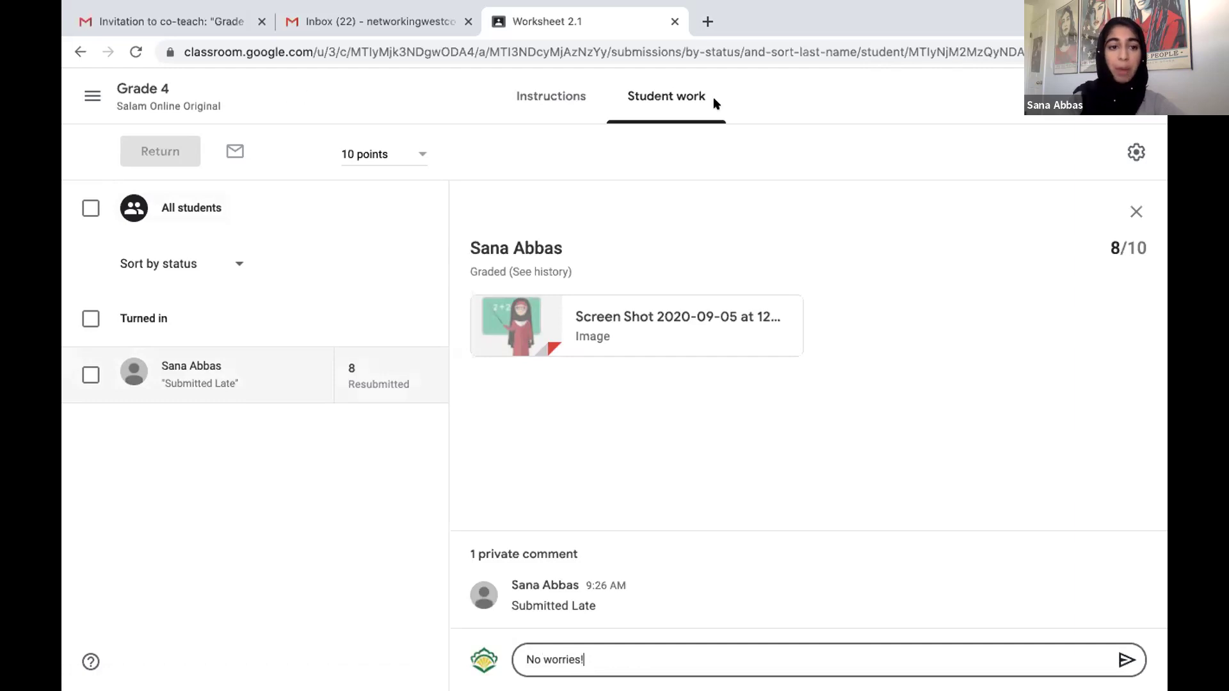
Select the student for email, close the unsent Gmail draft, and head back to the Grade 4 class.
left_click(88, 375)
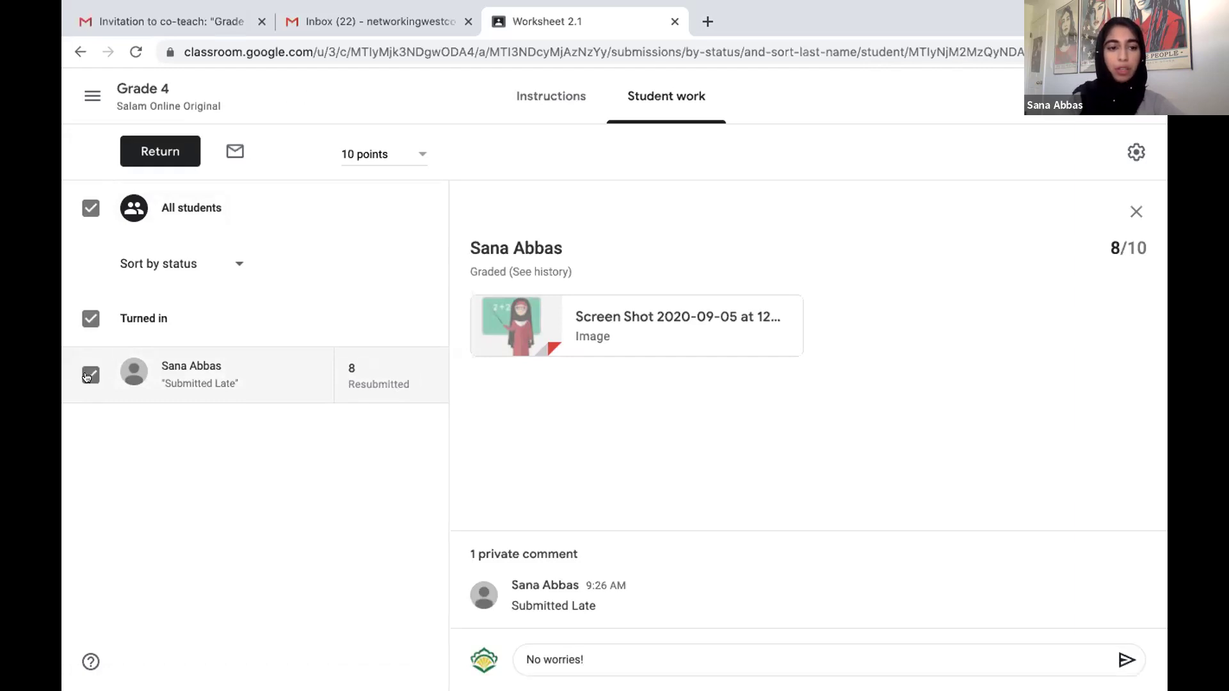
left_click(232, 155)
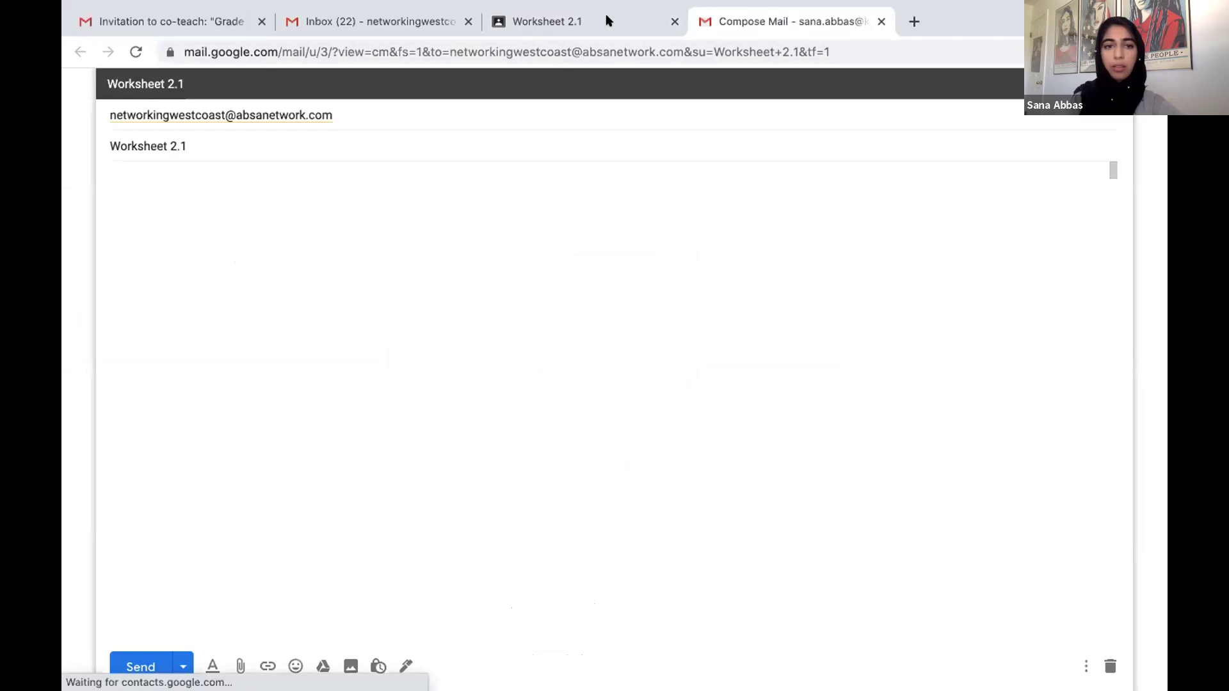
left_click(882, 21)
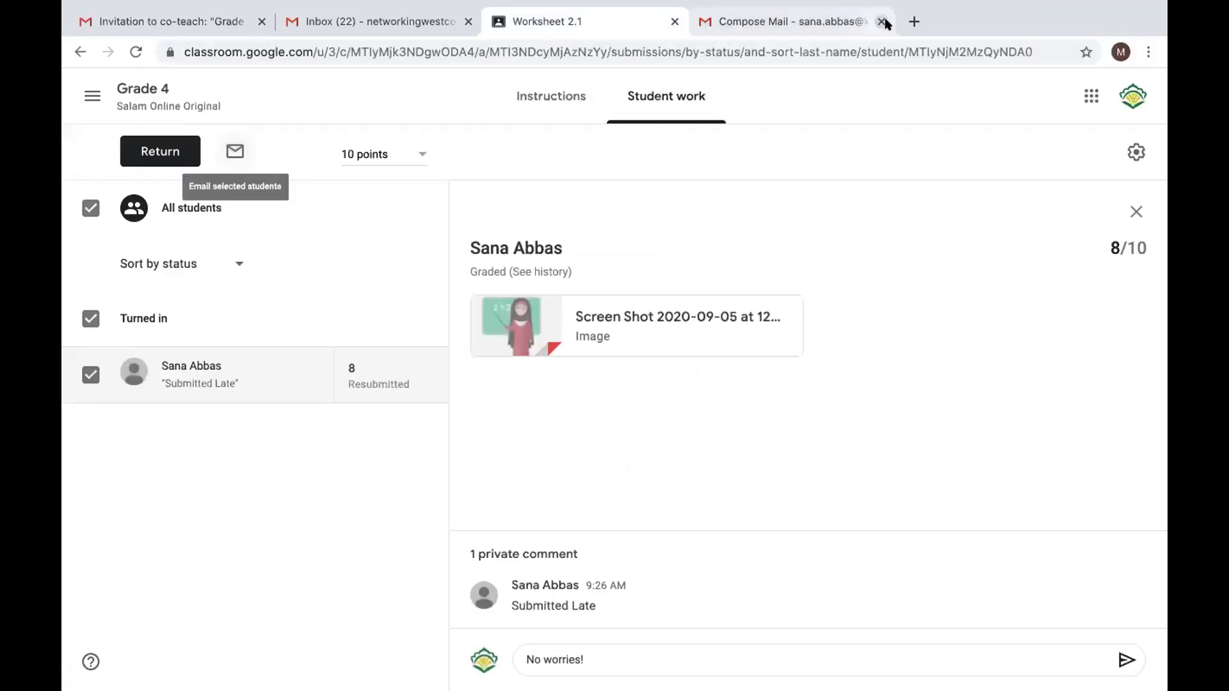
left_click(883, 21)
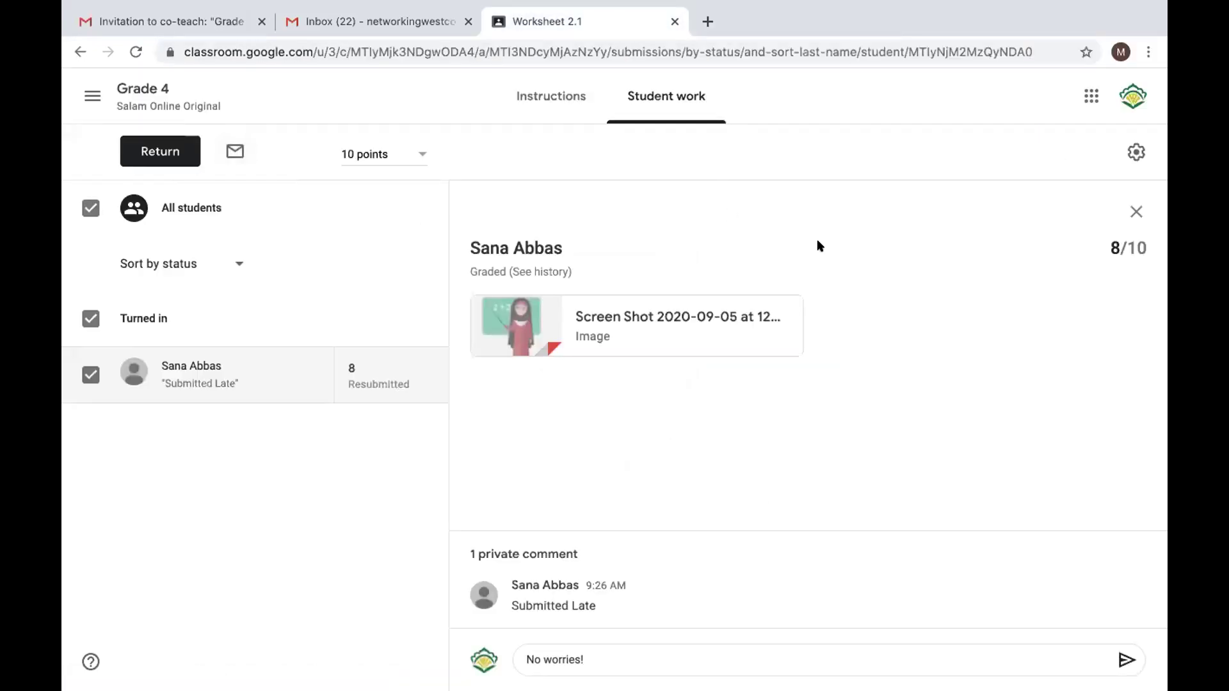
left_click(155, 108)
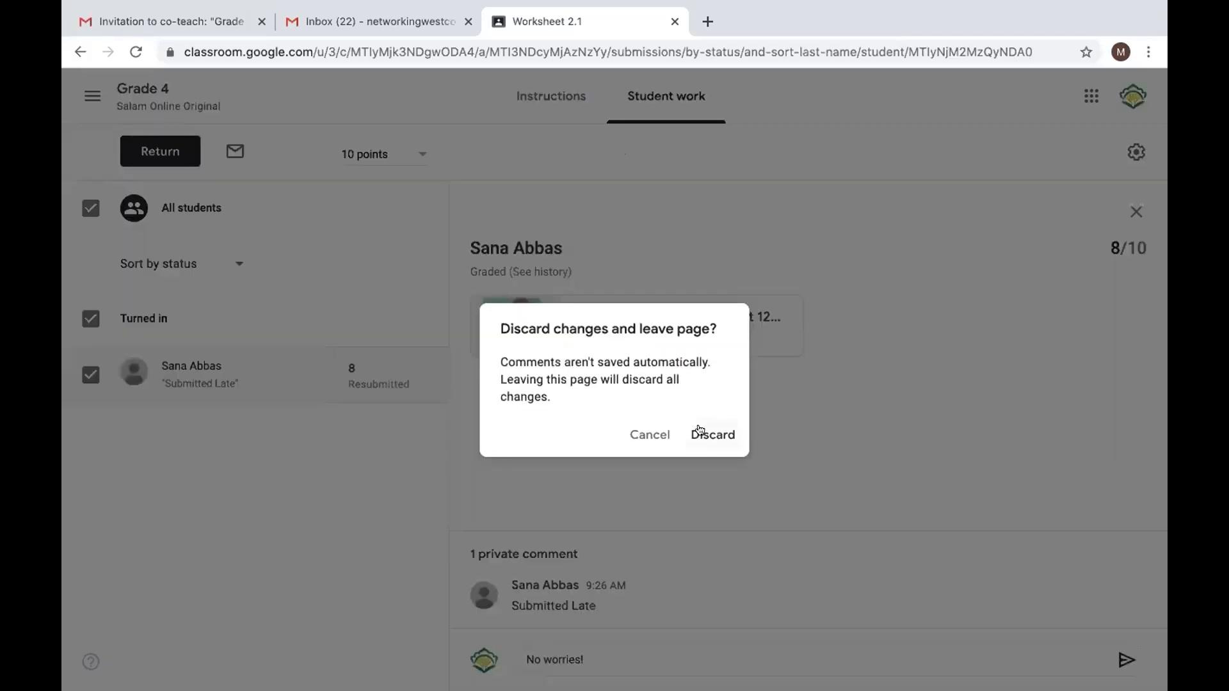
Discard the unsent 'No worries!' comment and return to the Grade 4 stream via Classwork.
left_click(700, 430)
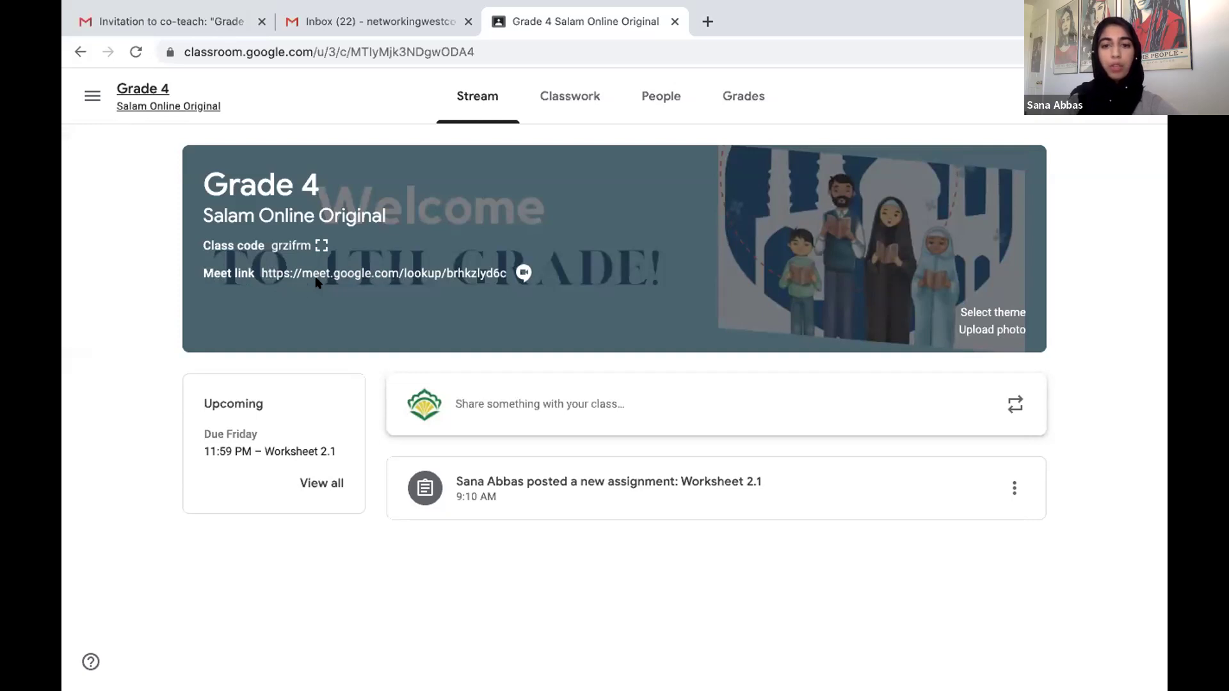
left_click(571, 99)
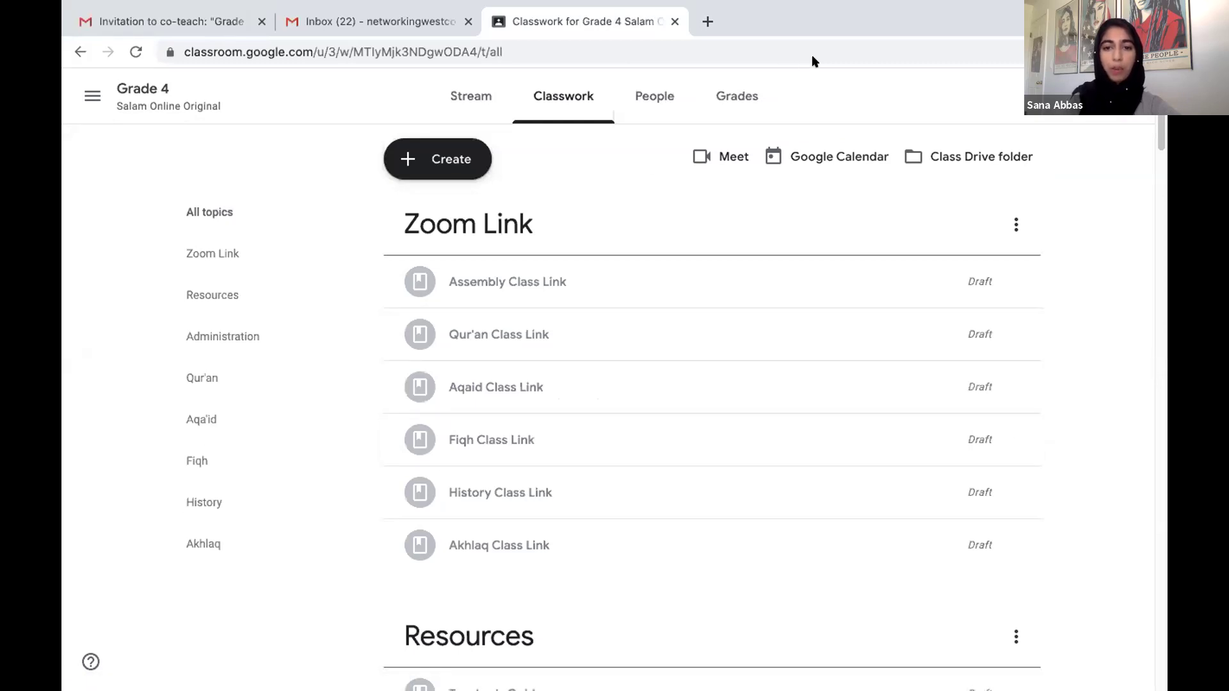
left_click(478, 103)
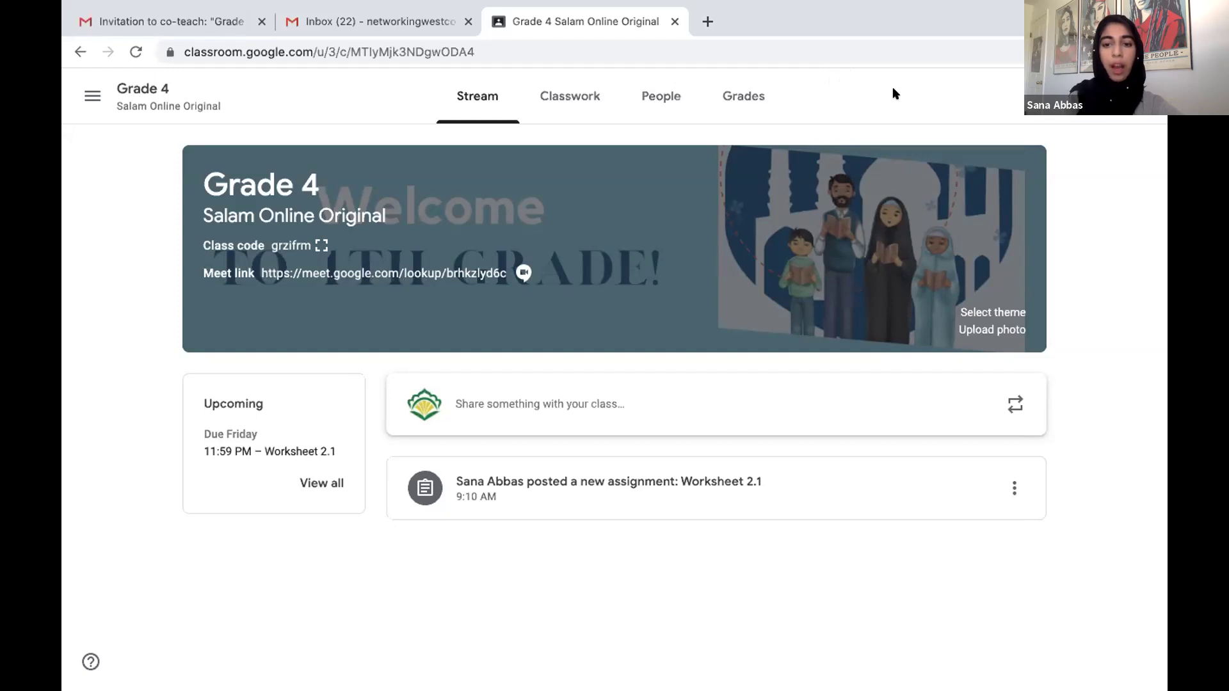
Create the question 'What did you learn today?' on Classwork and post it without a grade category.
left_click(573, 103)
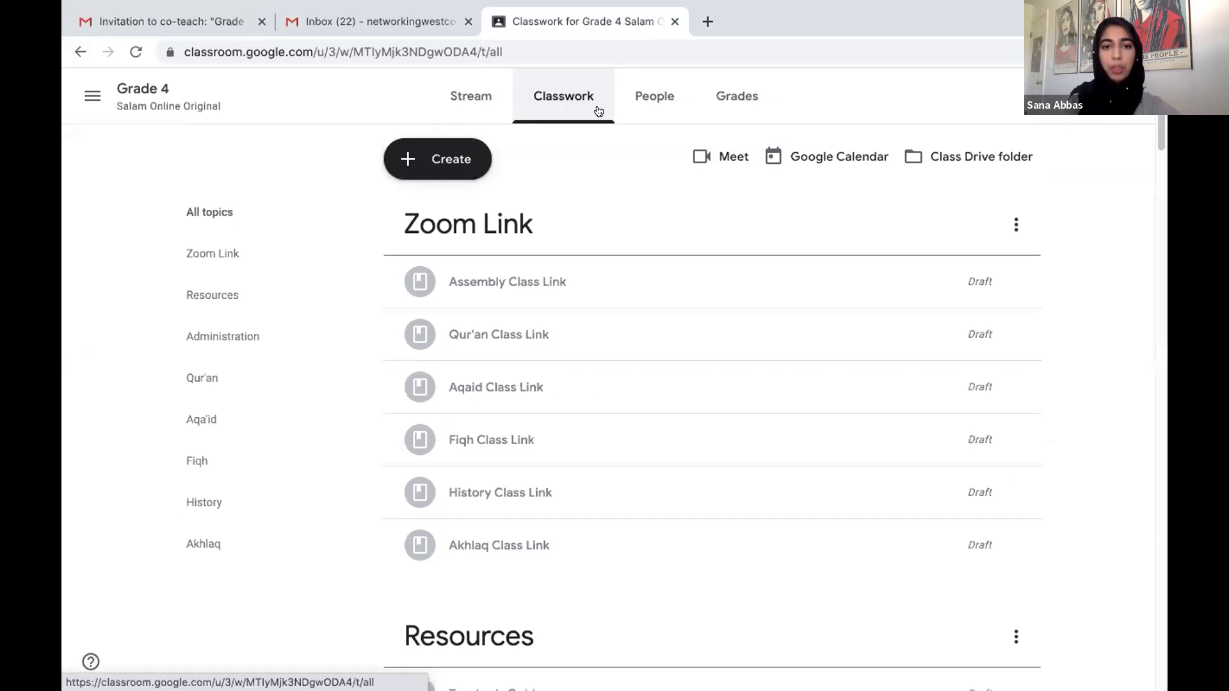
left_click(462, 156)
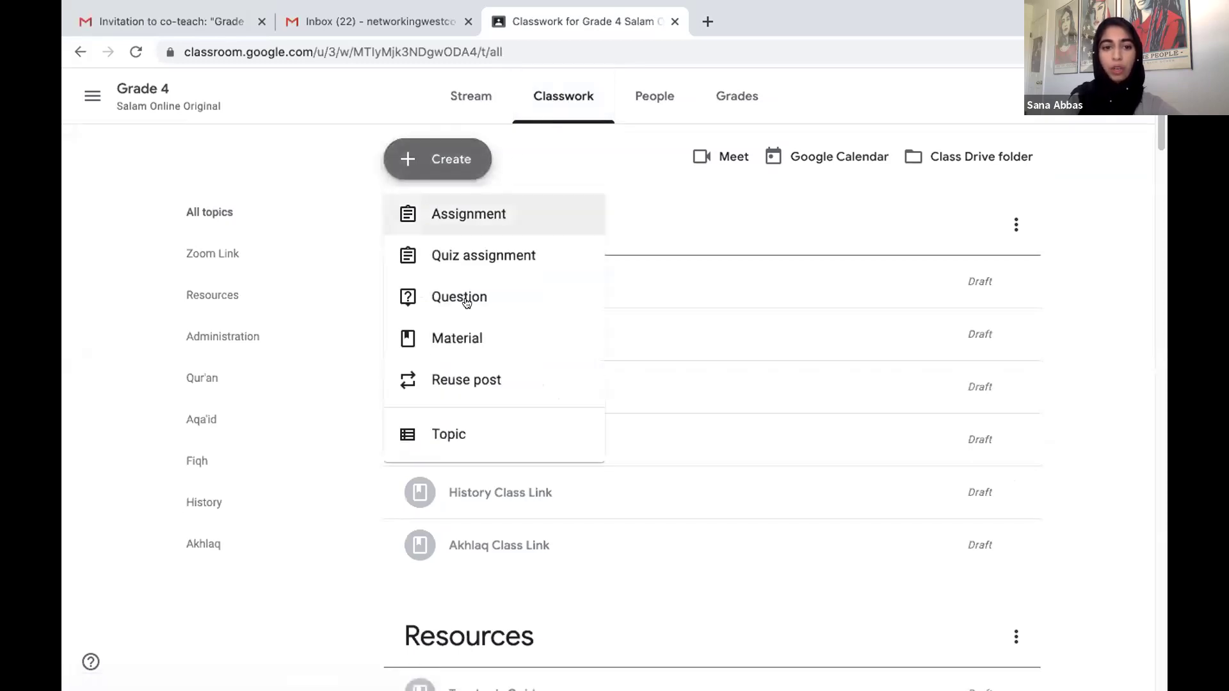
left_click(466, 300)
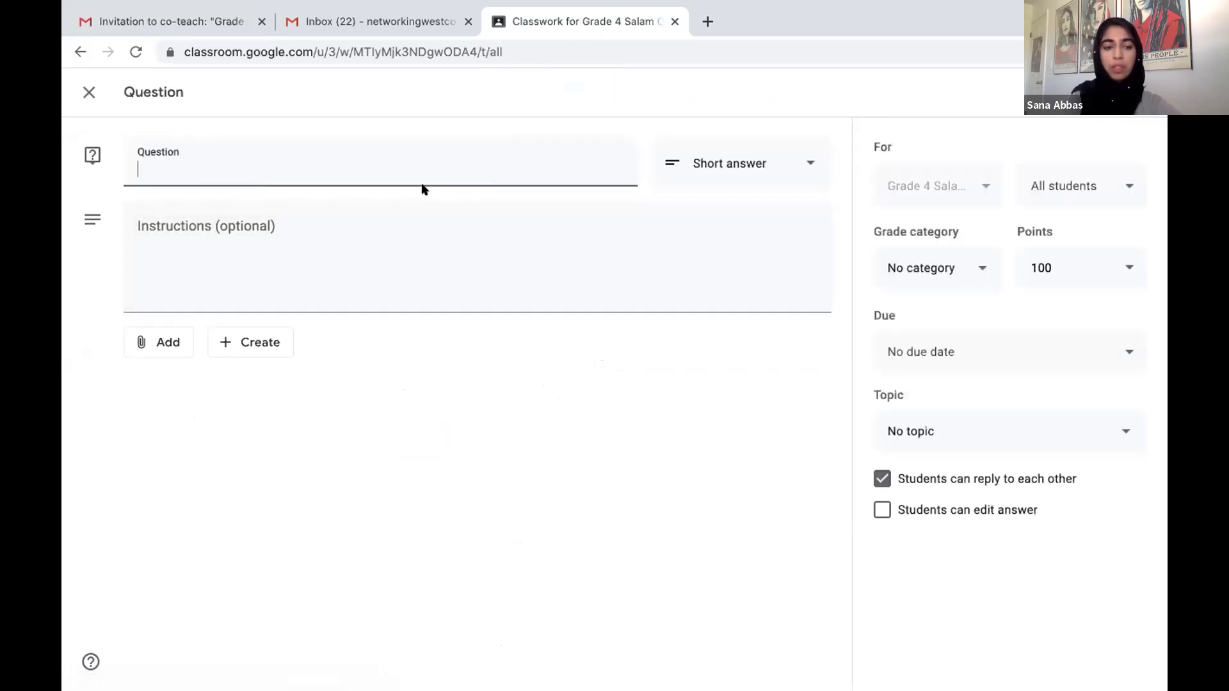
type("What did you ")
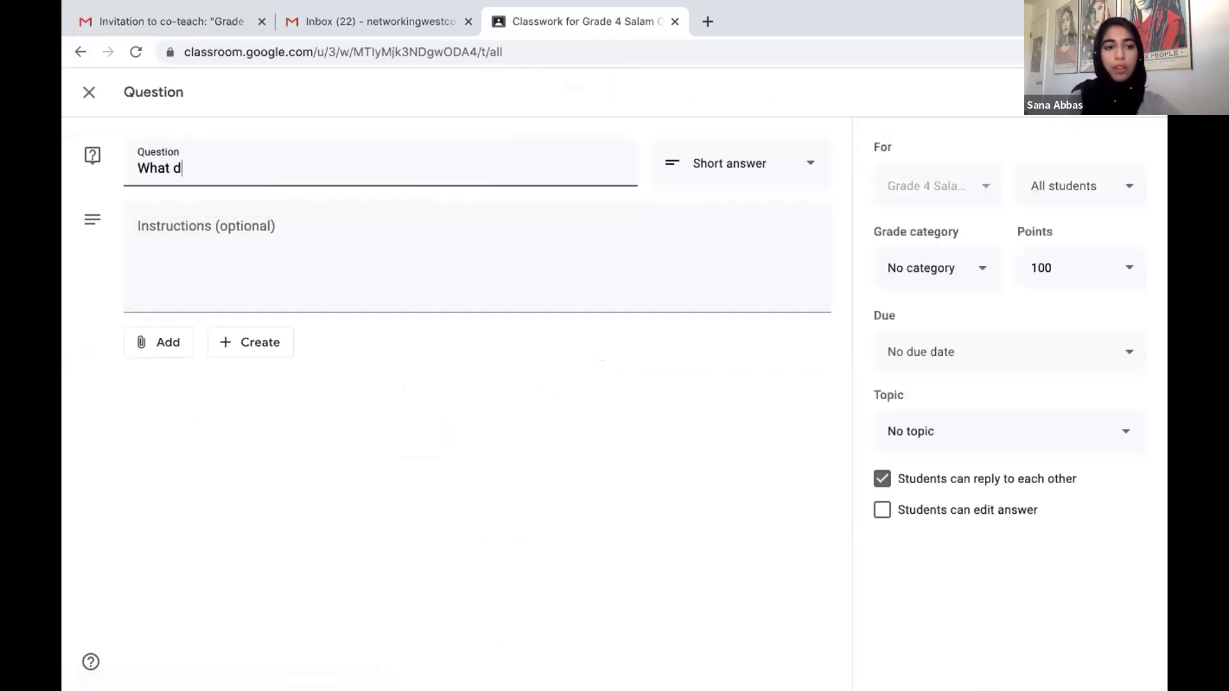
type("learn today?")
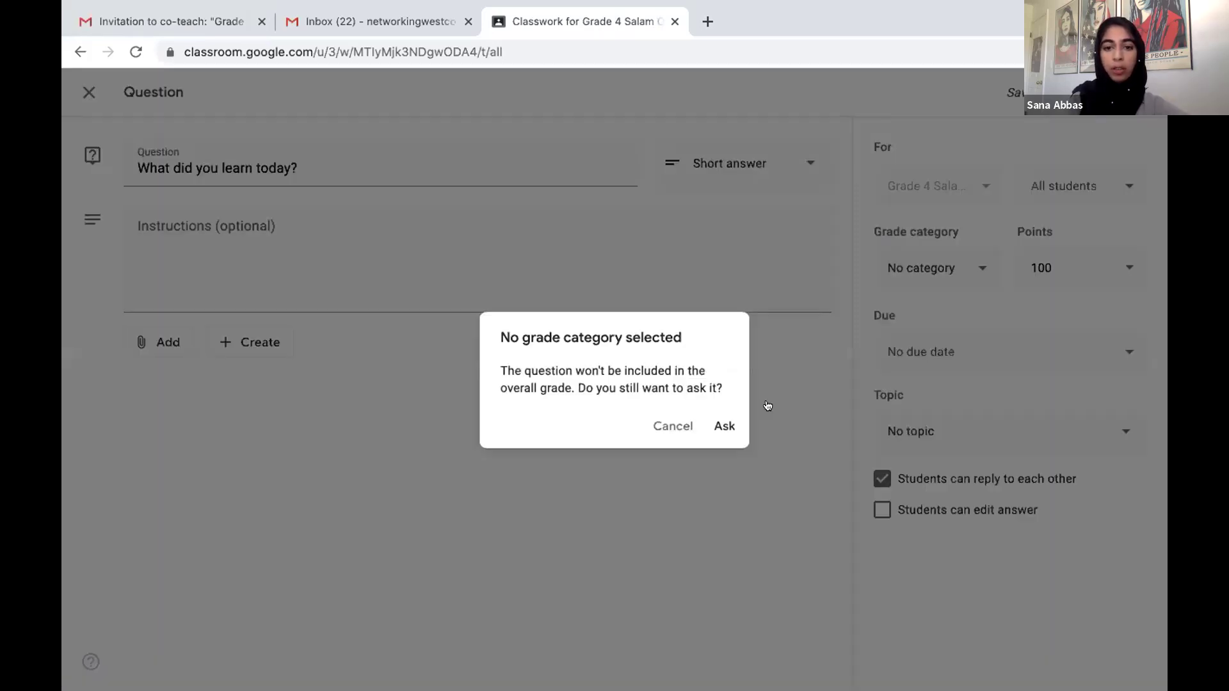
left_click(722, 426)
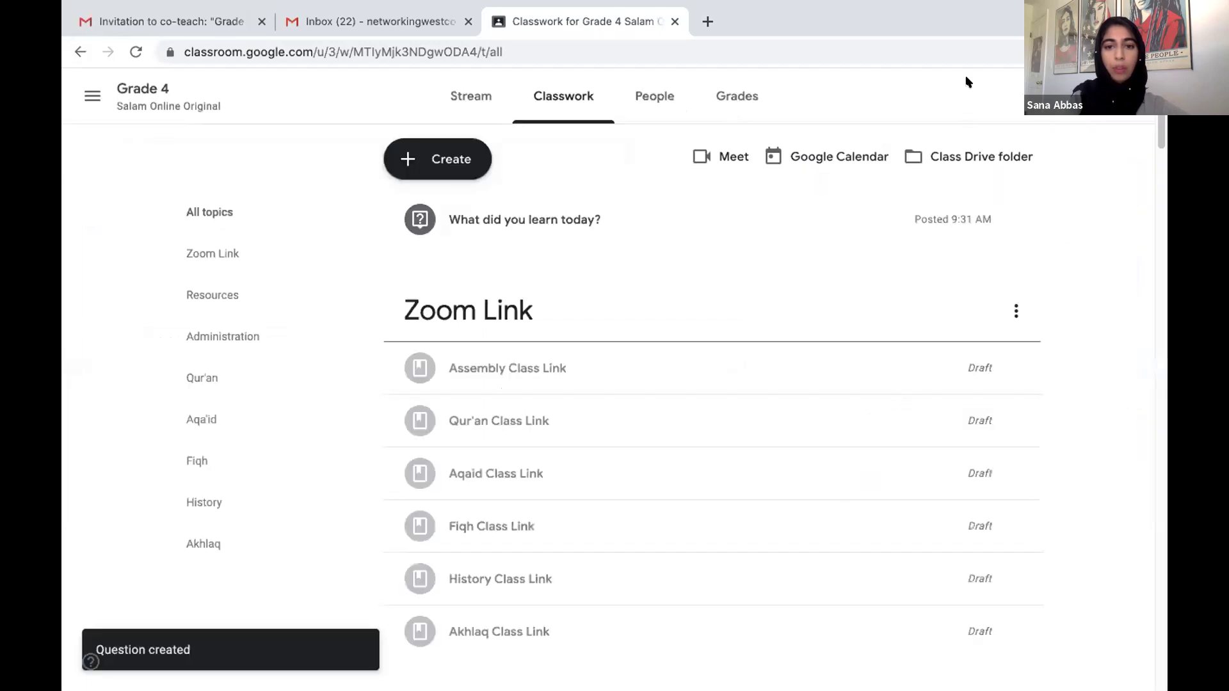
Review the 'What did you learn today?' question's answers and details, then return to the Grade 4 stream.
left_click(470, 96)
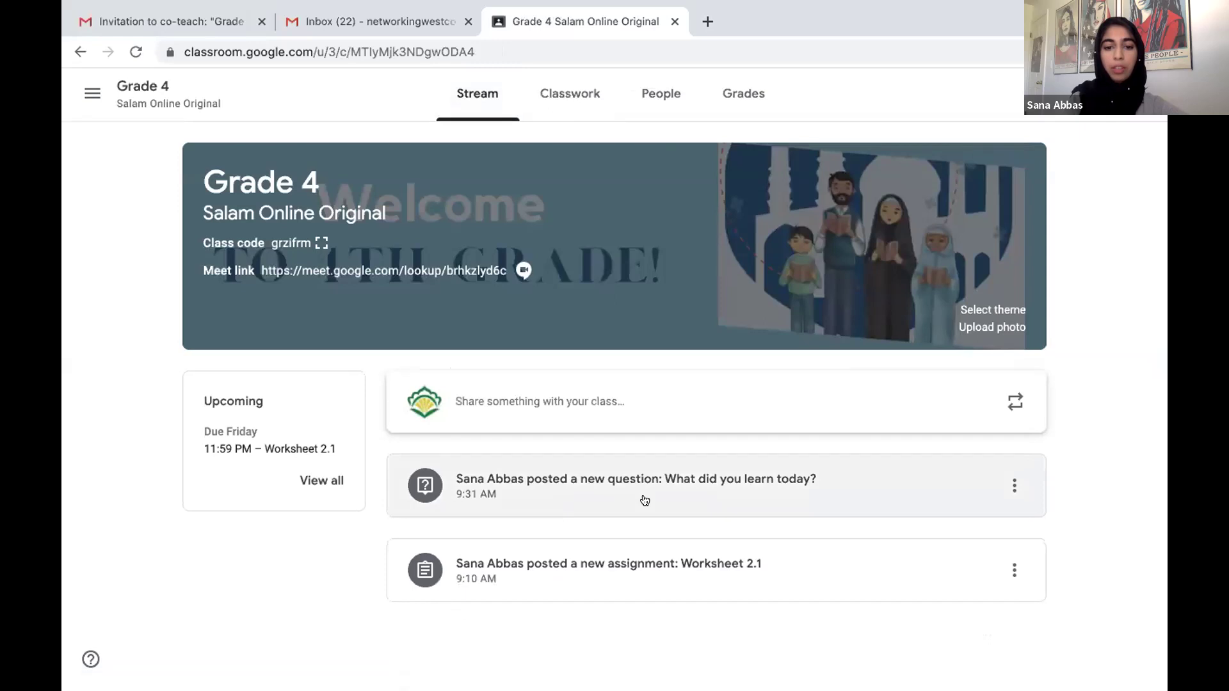
left_click(738, 499)
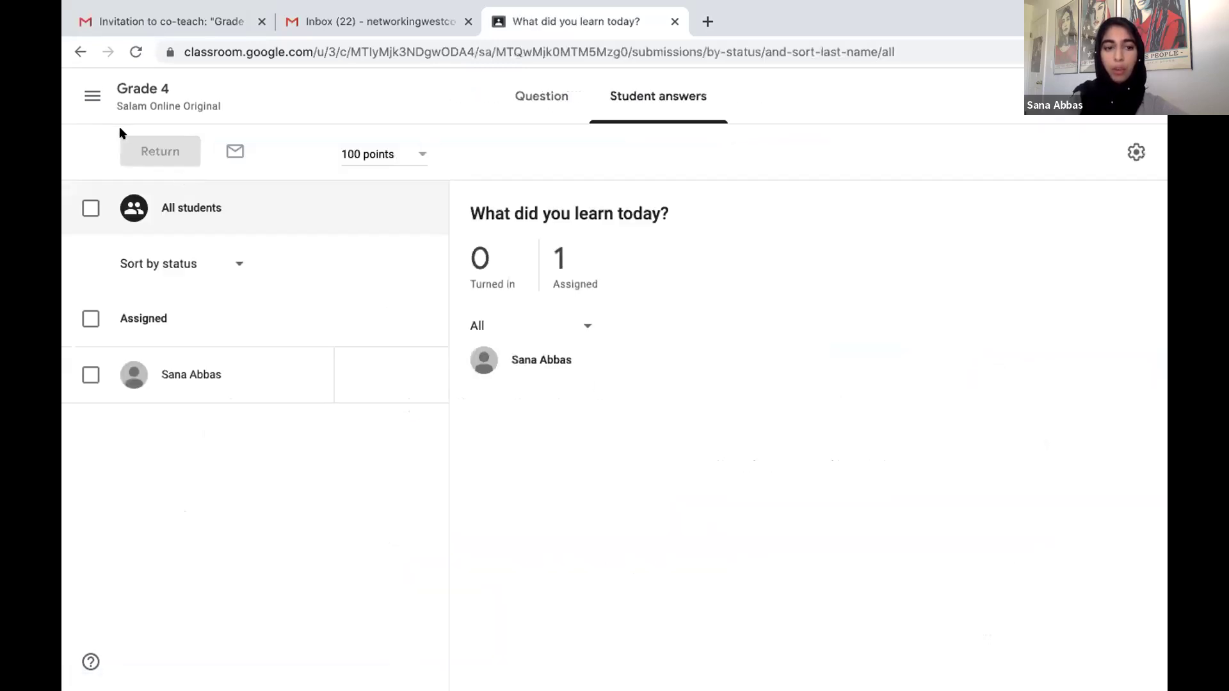
left_click(534, 104)
left_click(191, 107)
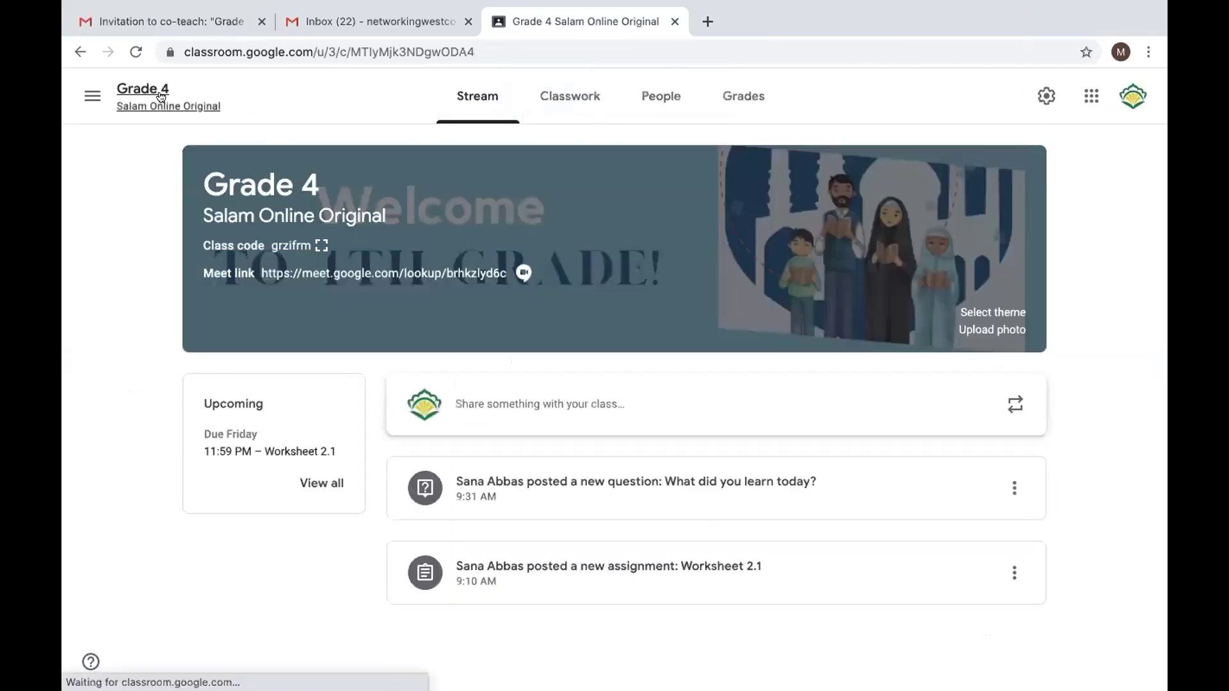